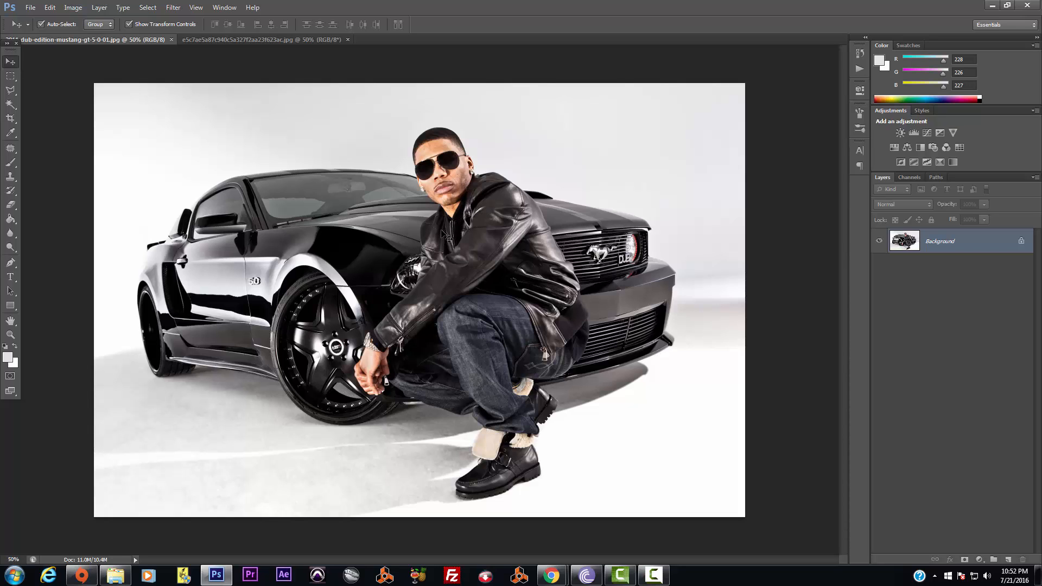
In the capped man's photo, start a Polygonal Lasso outline down the cap and face's left side
click(220, 41)
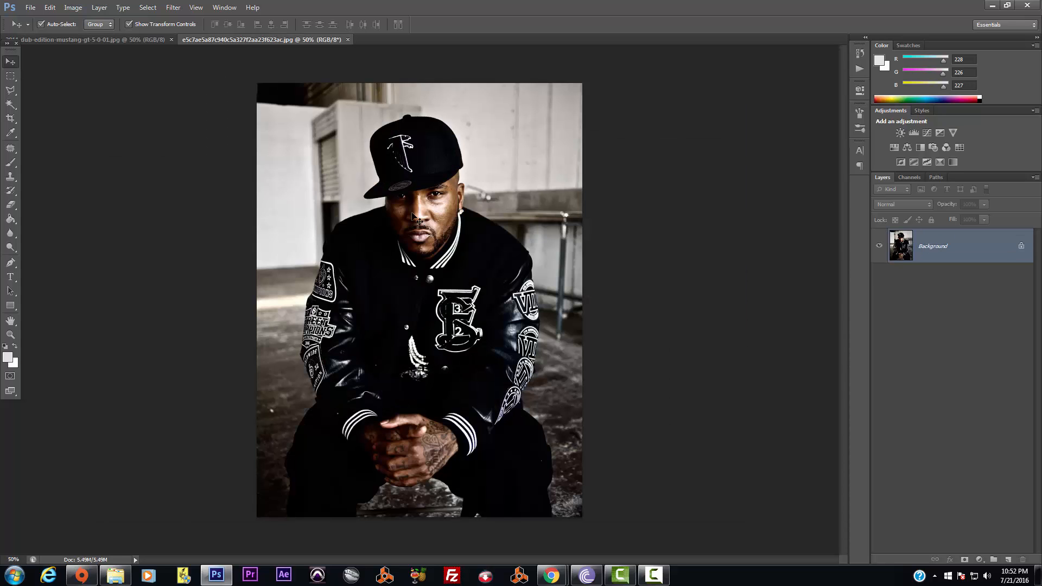
click(10, 89)
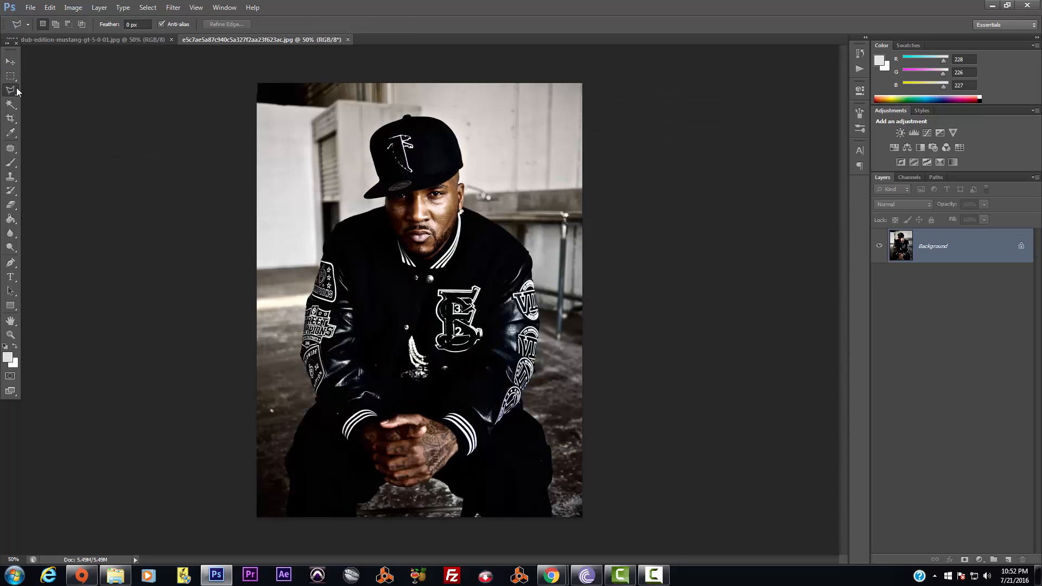
scroll(462, 219, up, 5)
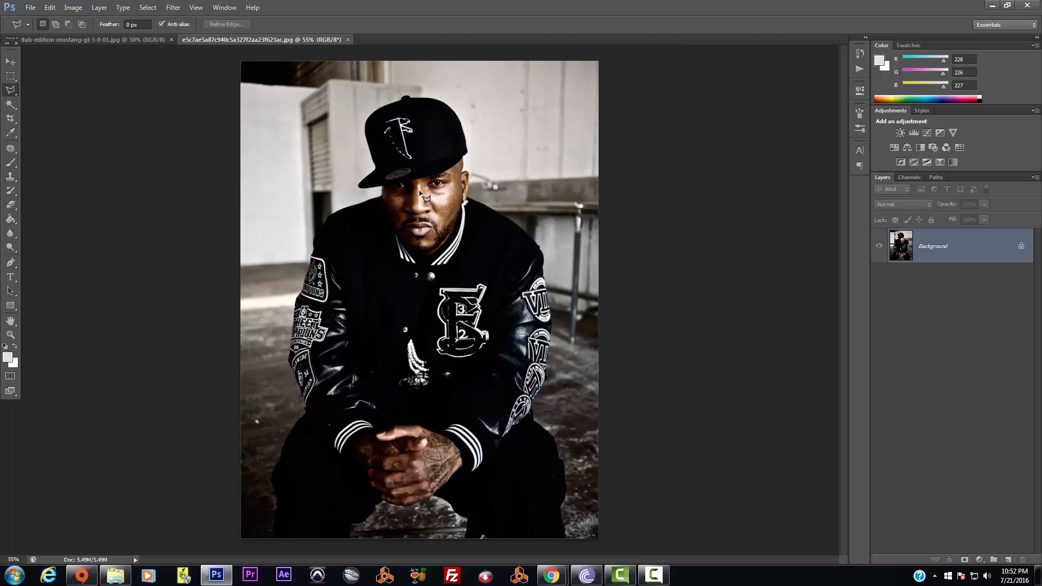
scroll(461, 218, up, 2)
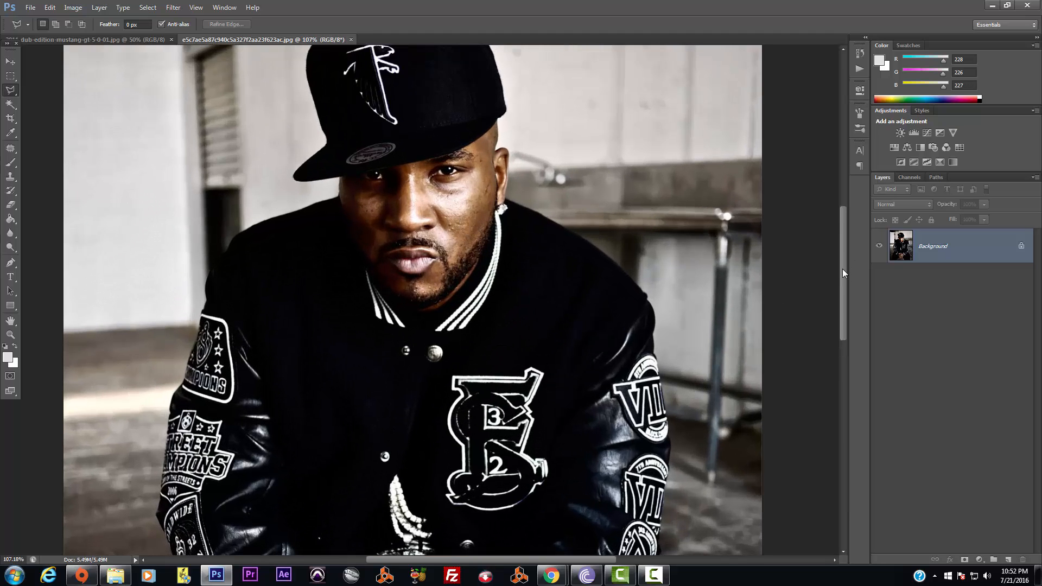
scroll(843, 253, up, 3)
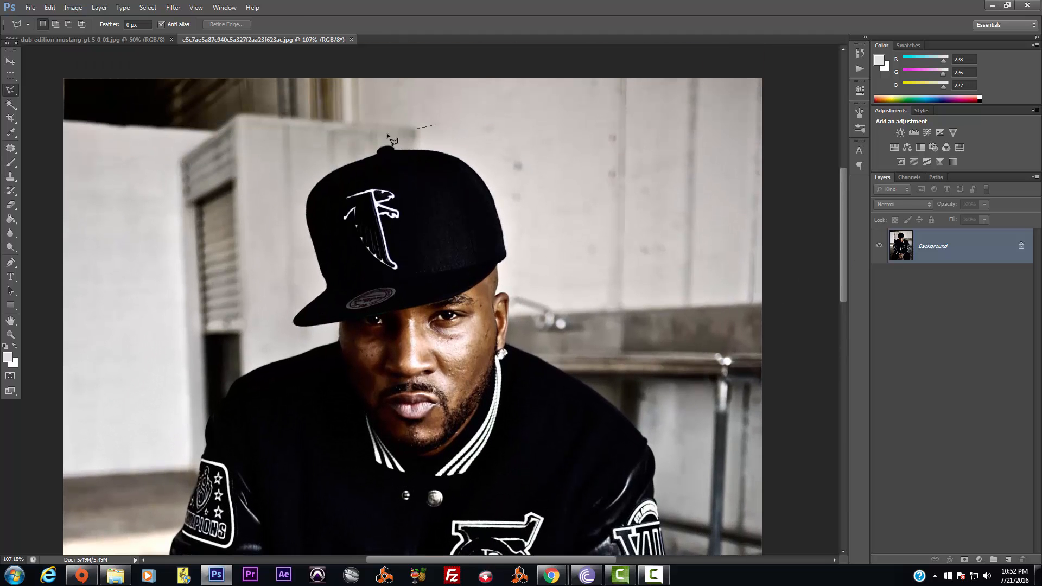
click(327, 139)
click(271, 191)
click(276, 274)
click(303, 349)
click(332, 374)
click(359, 448)
Continue the outline around the chin and up the head's right side, closing it over the cap
click(390, 471)
click(444, 460)
click(498, 406)
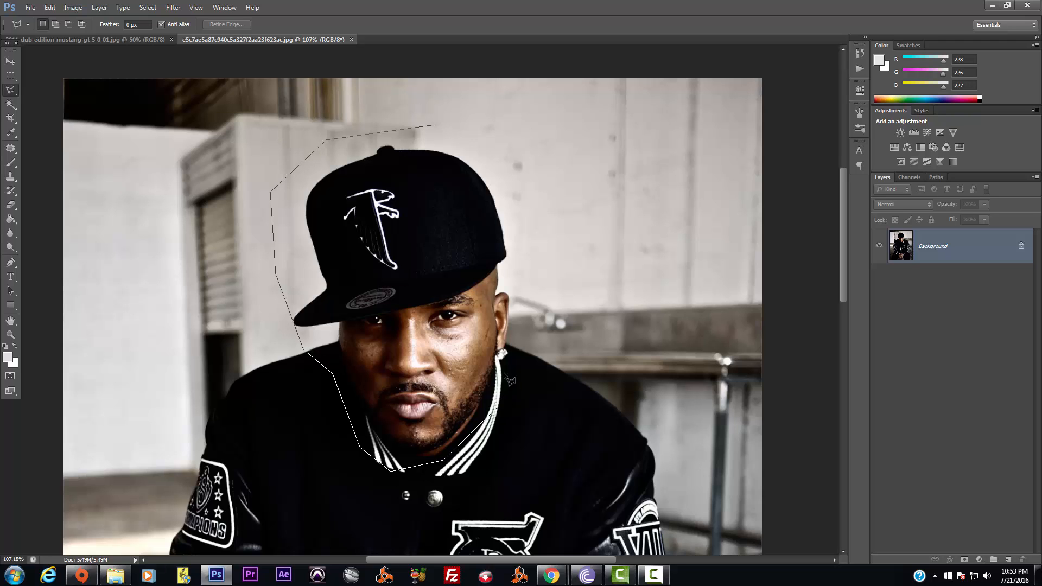
click(531, 250)
click(491, 171)
click(455, 127)
click(437, 126)
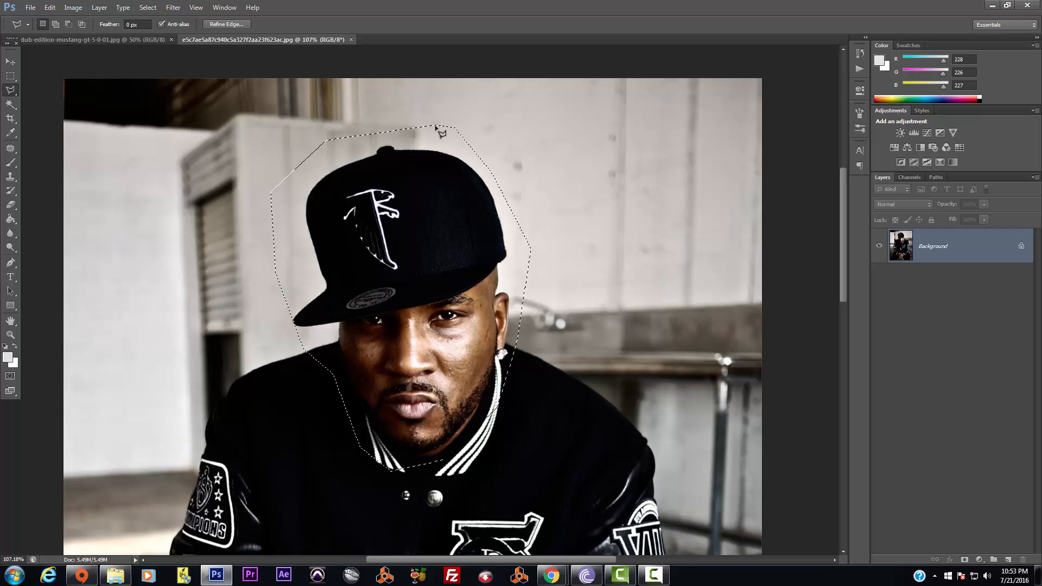
Erase the selected head to white and return to the Mustang photo
key(BackSpace)
key(ctrl+d)
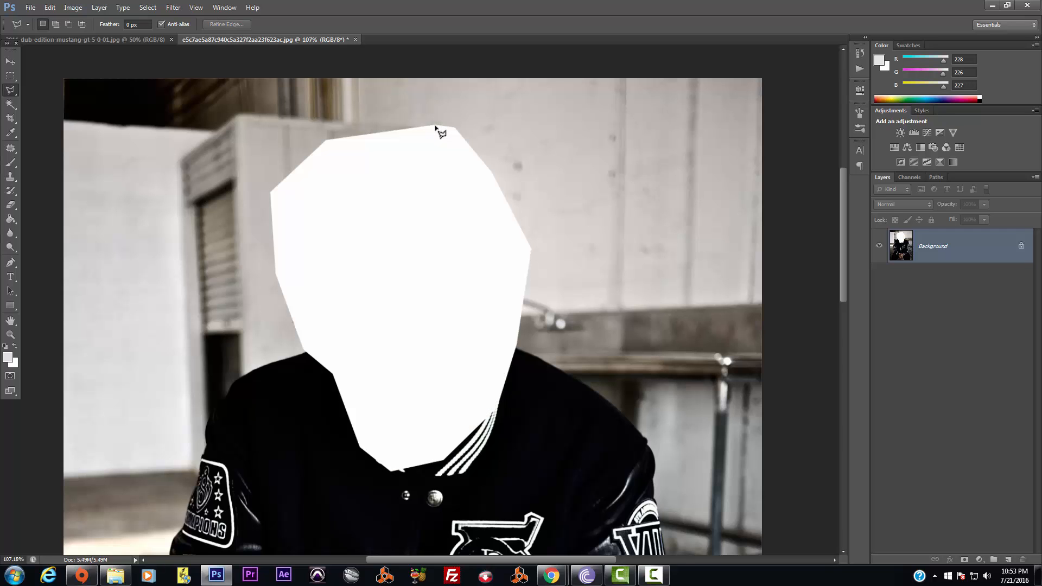
click(93, 38)
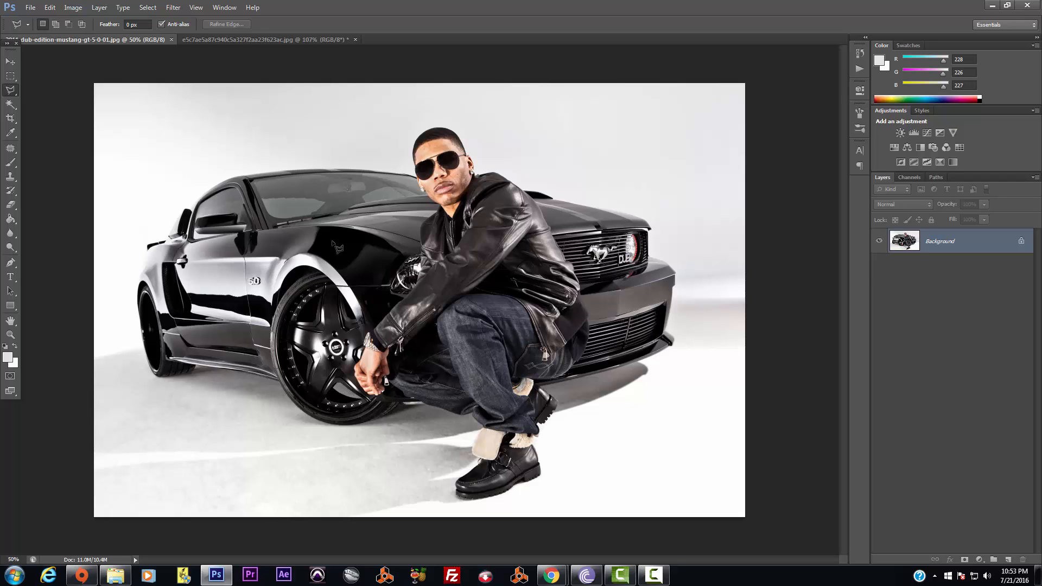
Paste the capped head into the Mustang photo and move it to the upper left
key(ctrl+v)
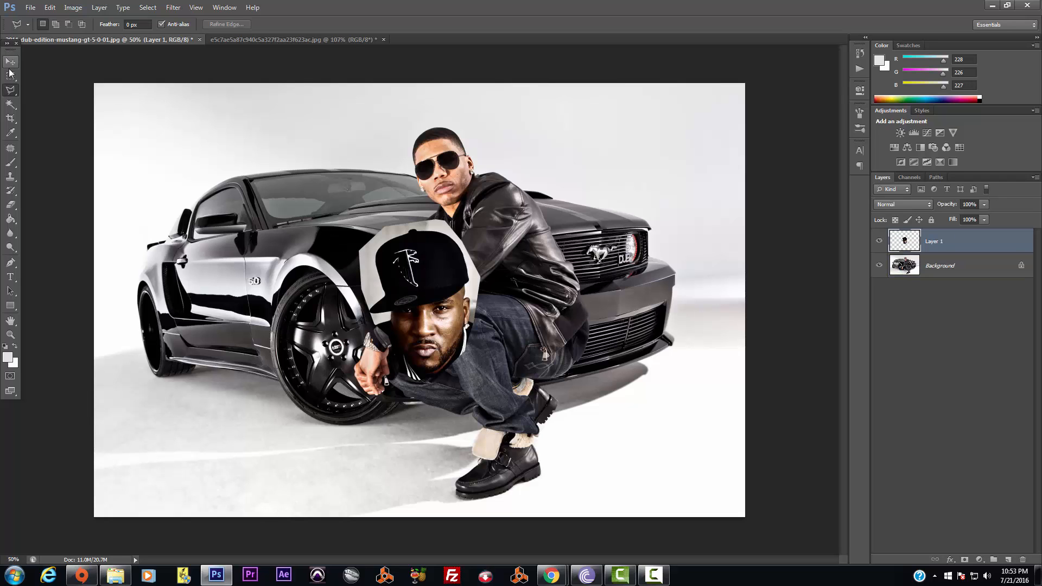
click(9, 63)
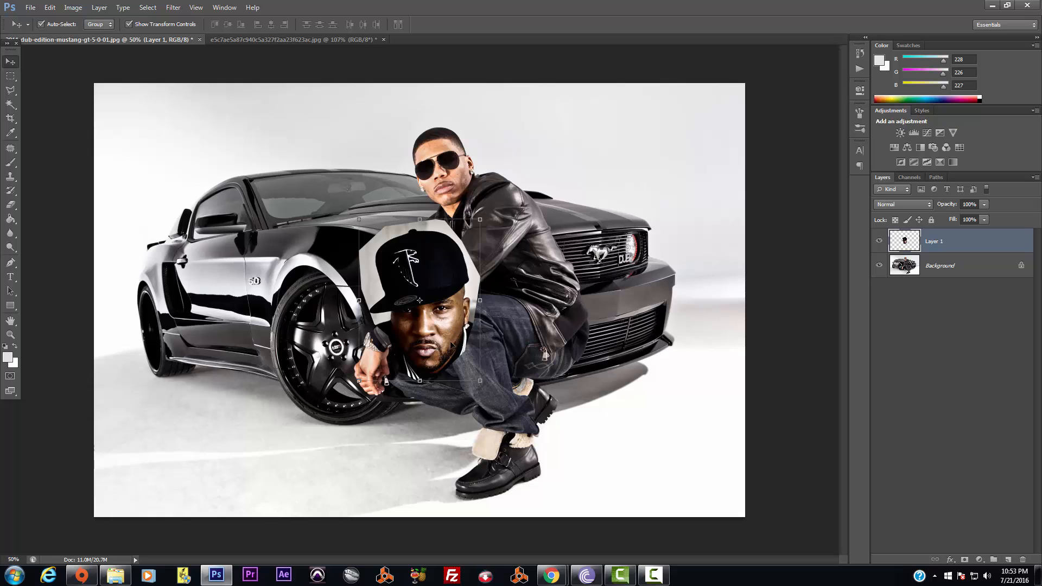
drag(419, 319, 573, 286)
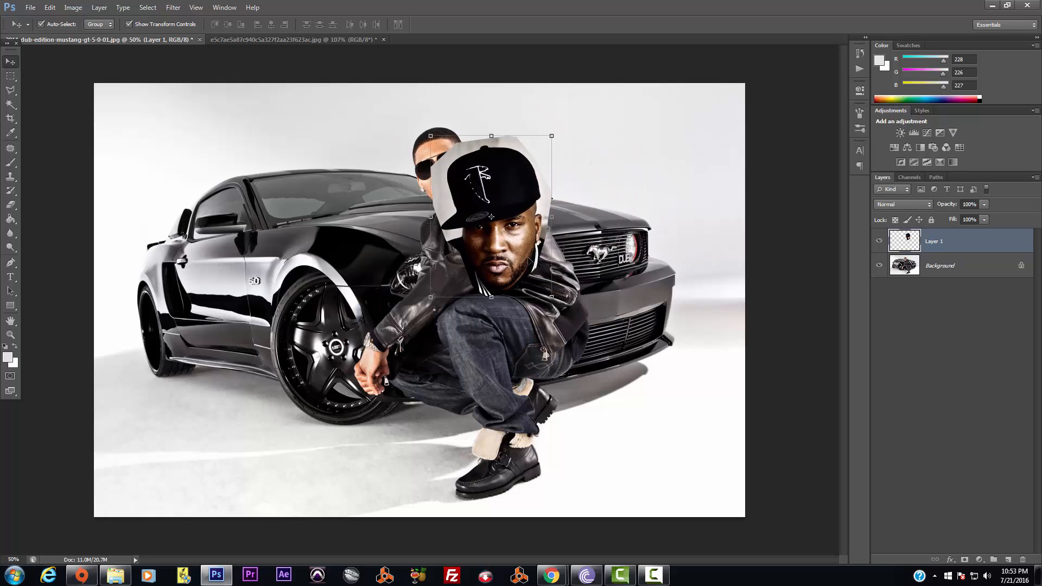
scroll(787, 315, up, 3)
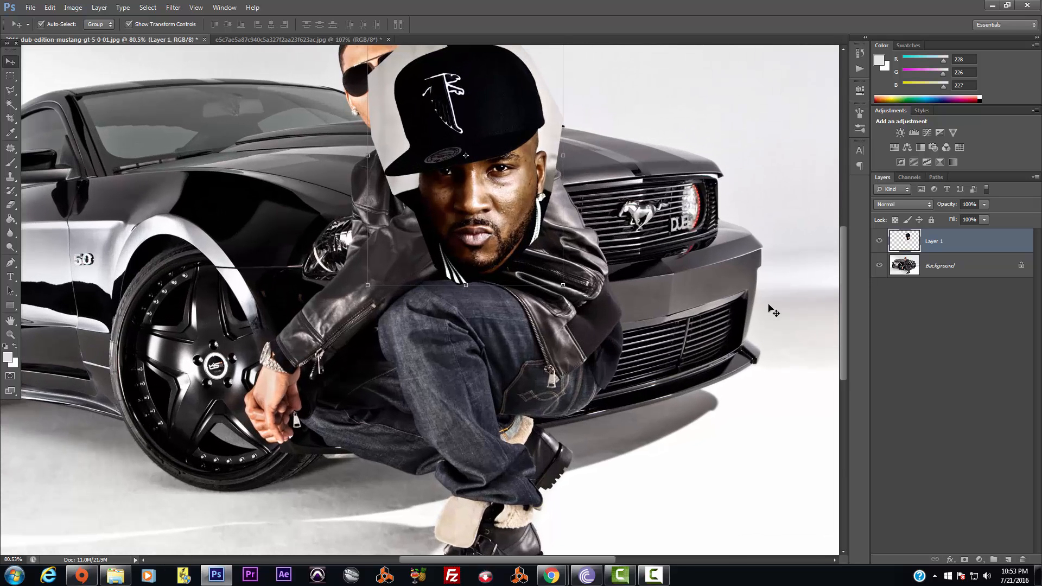
drag(845, 336, 845, 296)
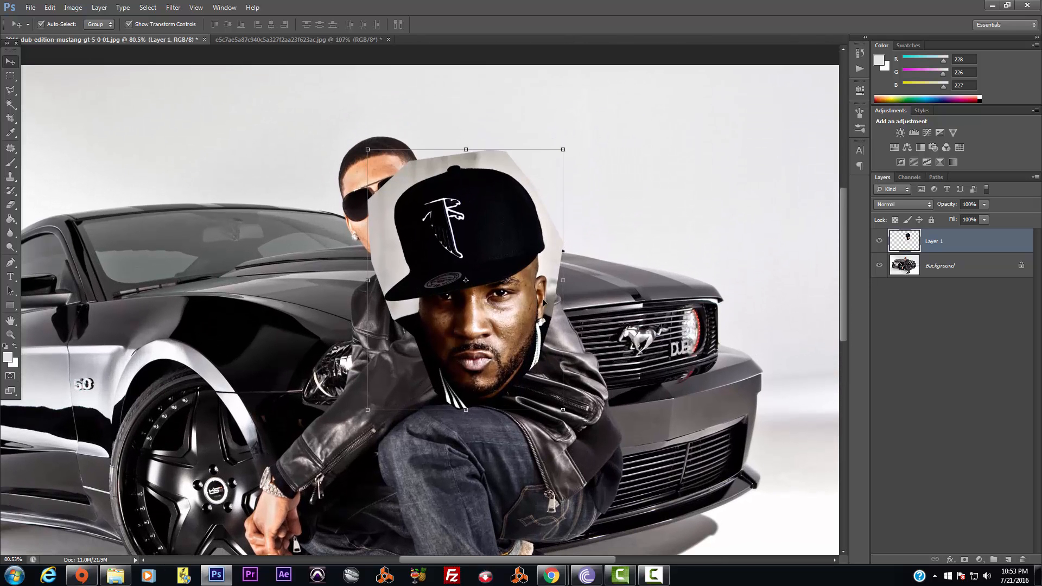
drag(519, 314, 279, 234)
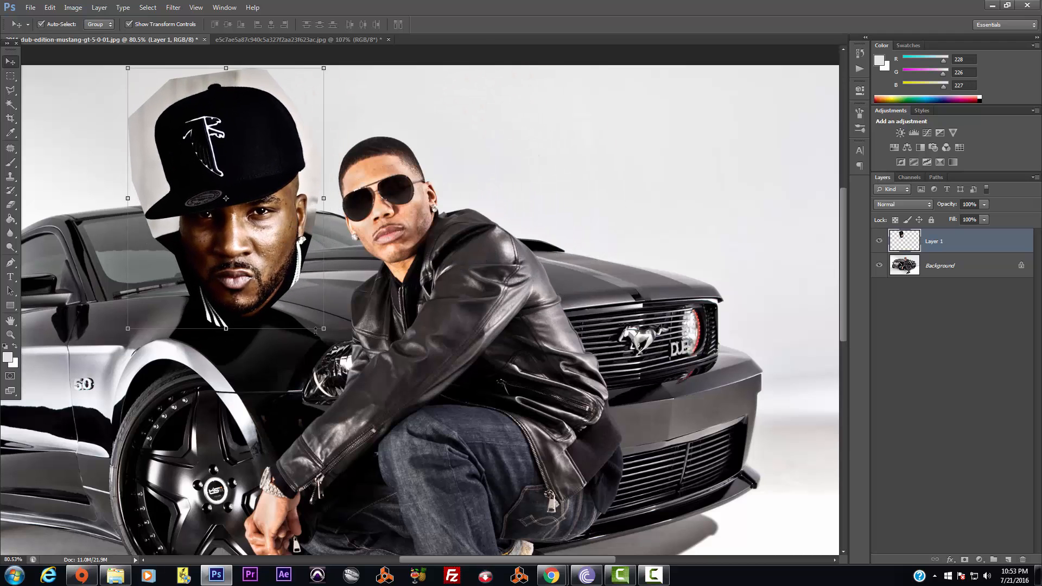
Tilt the head about -9° and commit it beside the crouching man, nudged slightly right and up
drag(332, 337, 347, 324)
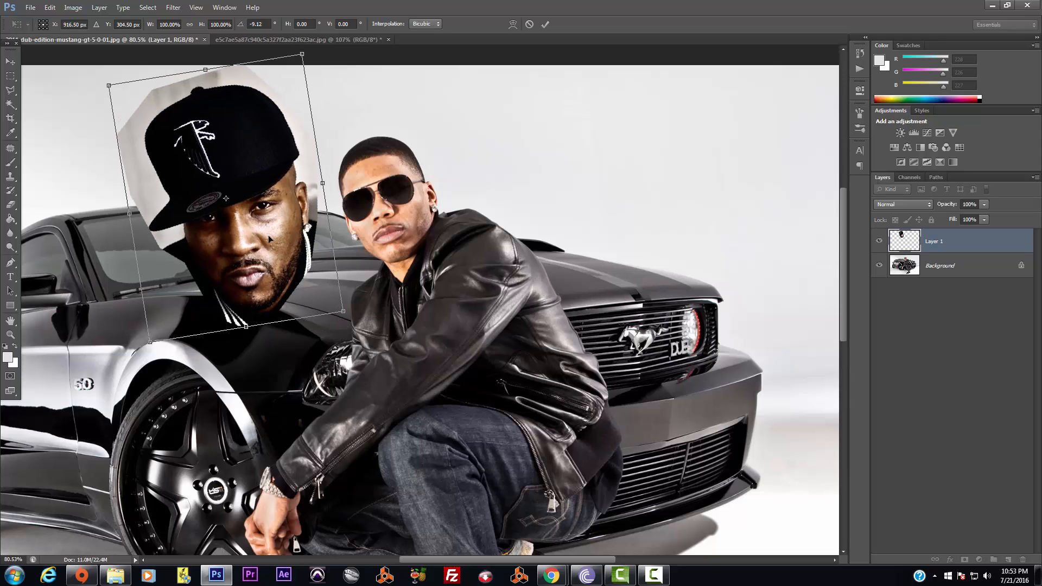
drag(281, 245, 423, 227)
scroll(544, 447, down, 3)
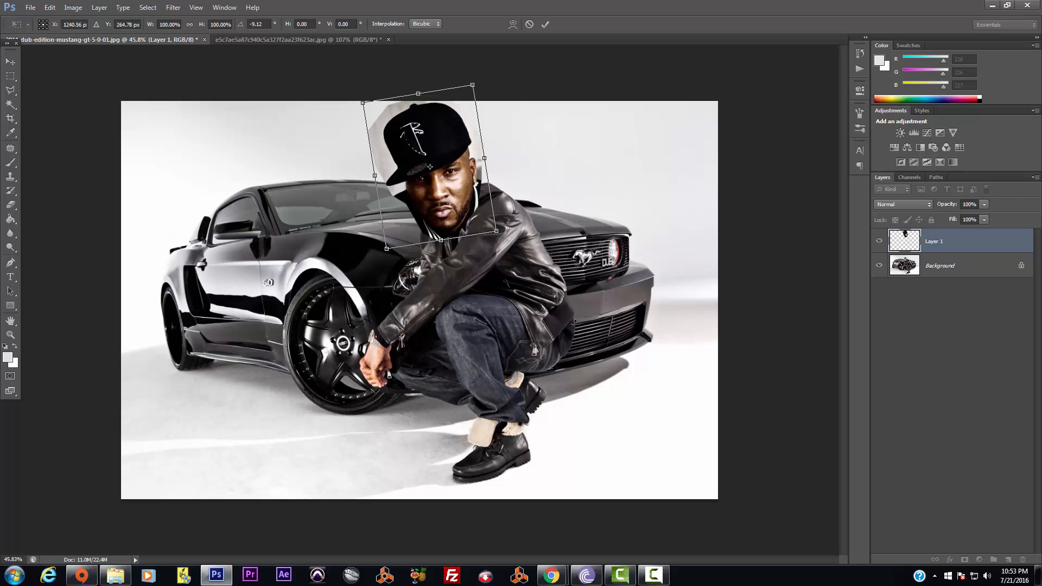
drag(452, 190, 371, 202)
key(Return)
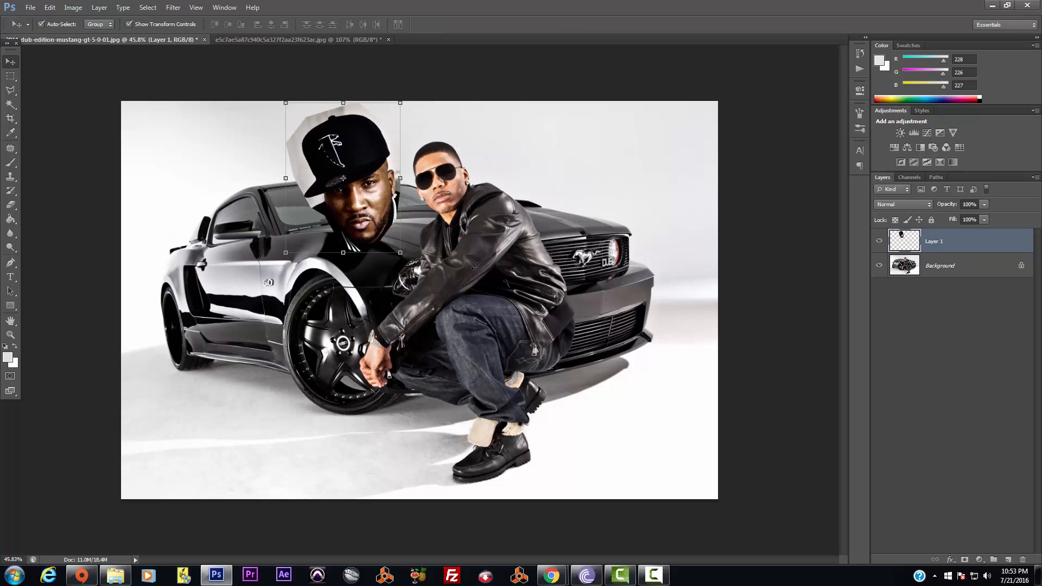
scroll(471, 249, up, 2)
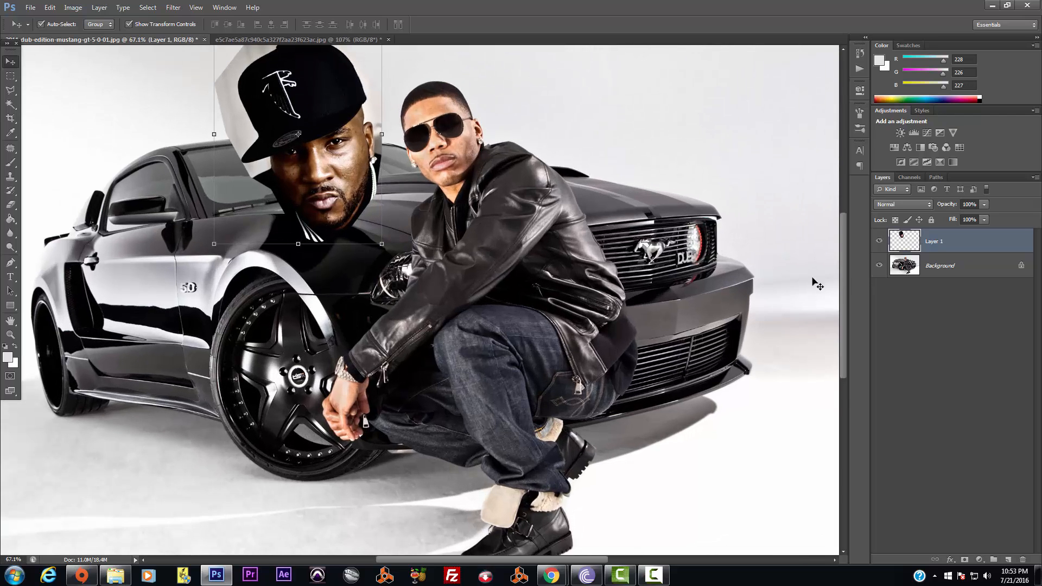
scroll(798, 277, up, 3)
scroll(535, 237, up, 2)
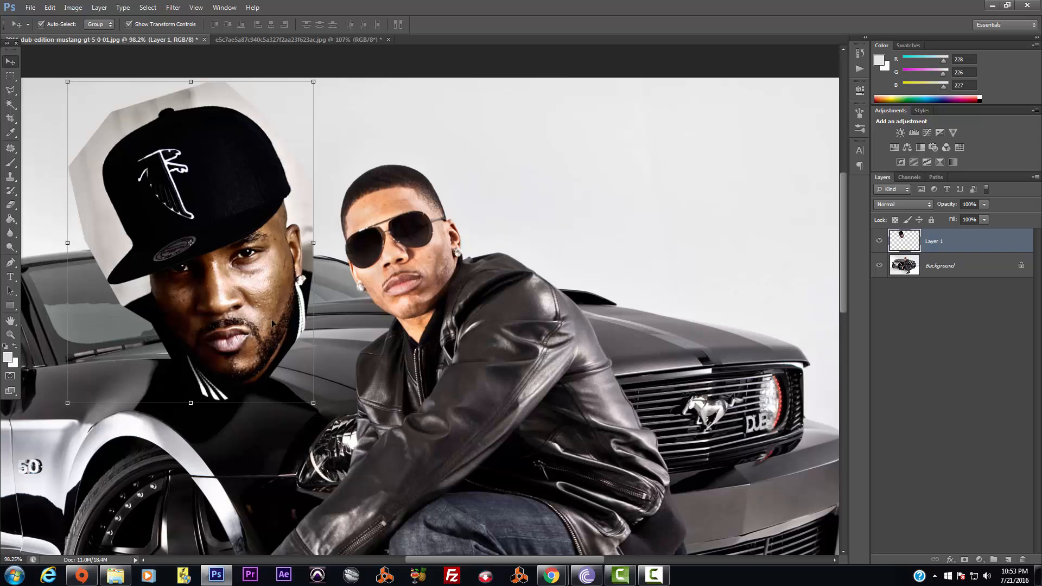
drag(271, 319, 287, 317)
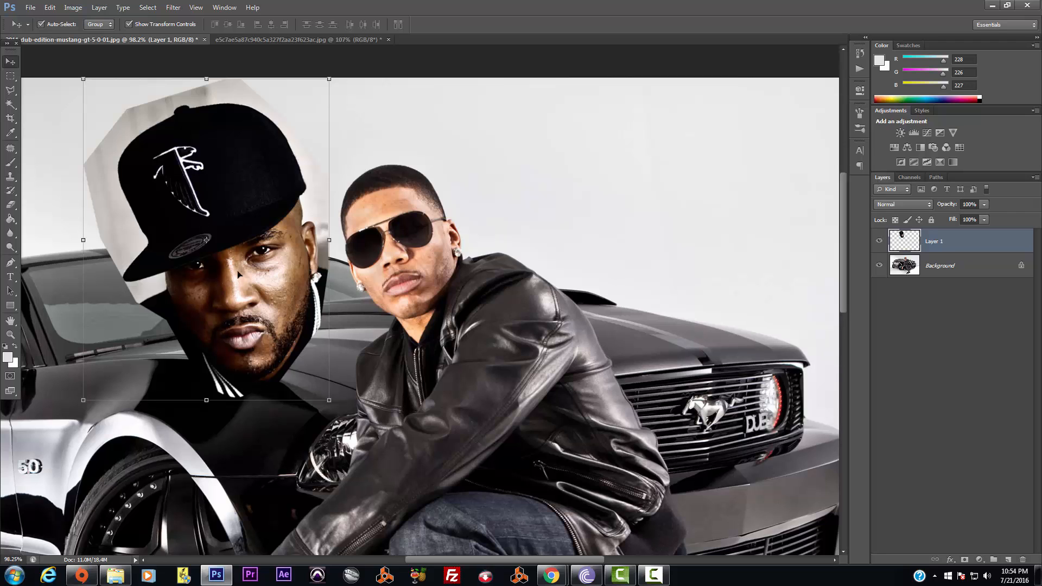
Drag Layer 1 slightly right and up beside the crouching man's head
drag(277, 319, 278, 293)
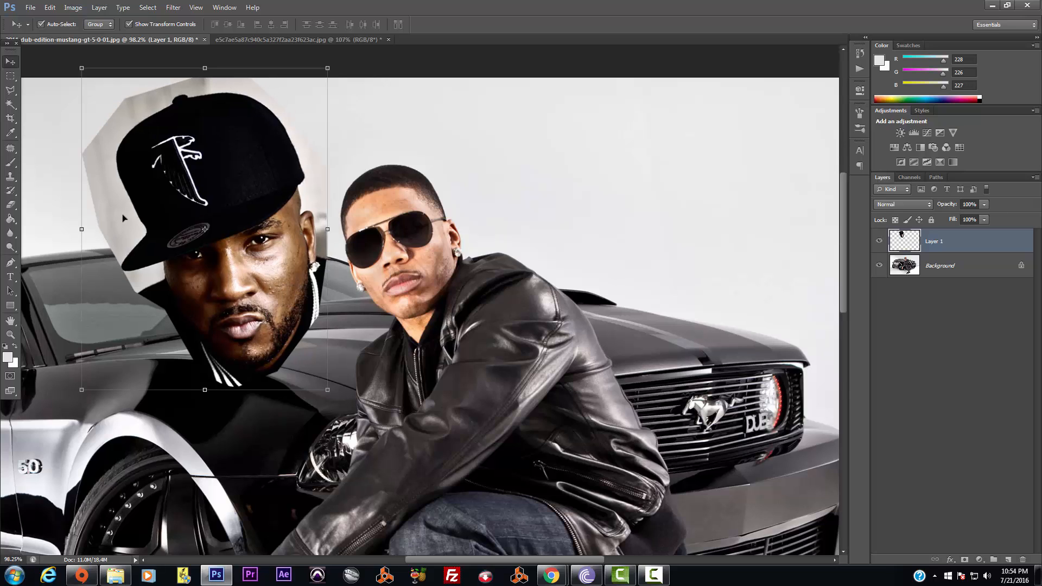
Magic Wand-select and delete the grey backdrop and leftover patch around the capped head
click(11, 104)
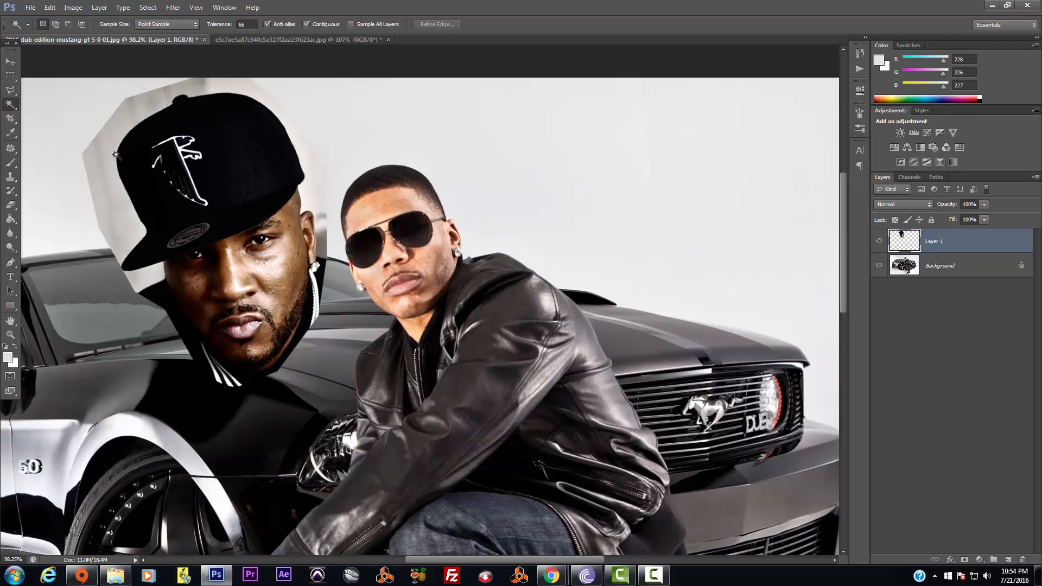
click(171, 161)
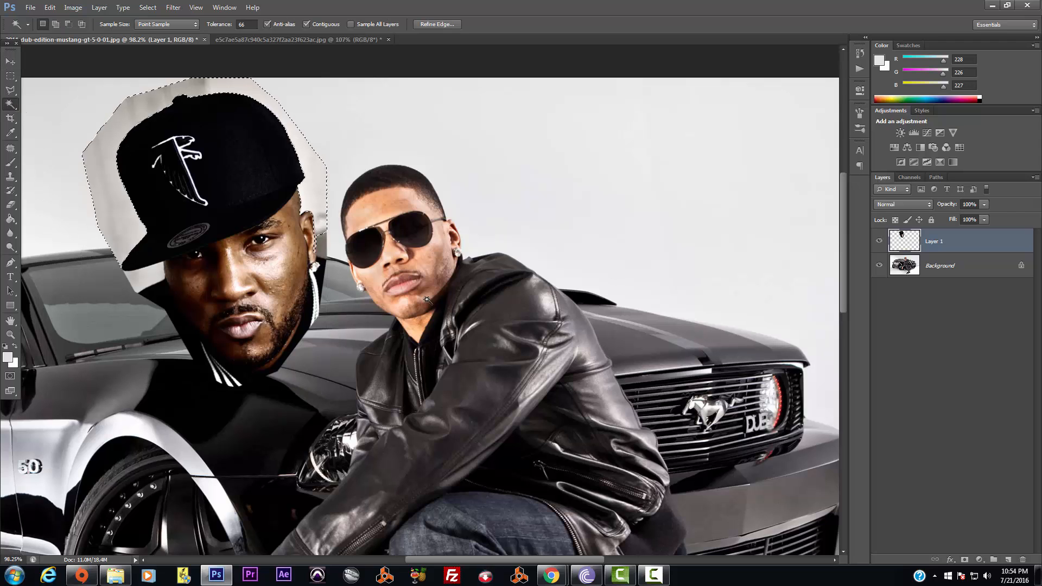
key(Delete)
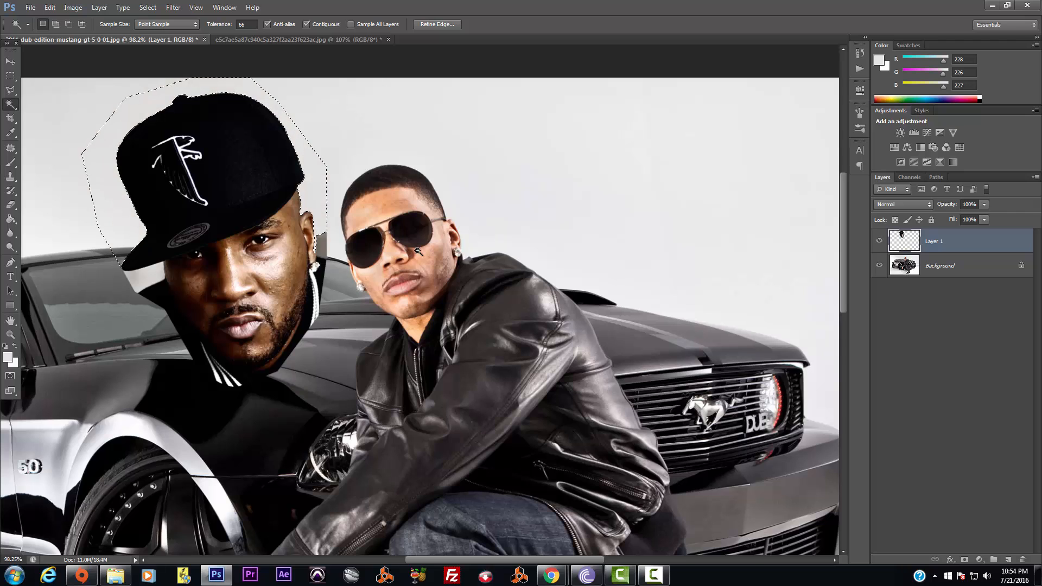
click(149, 276)
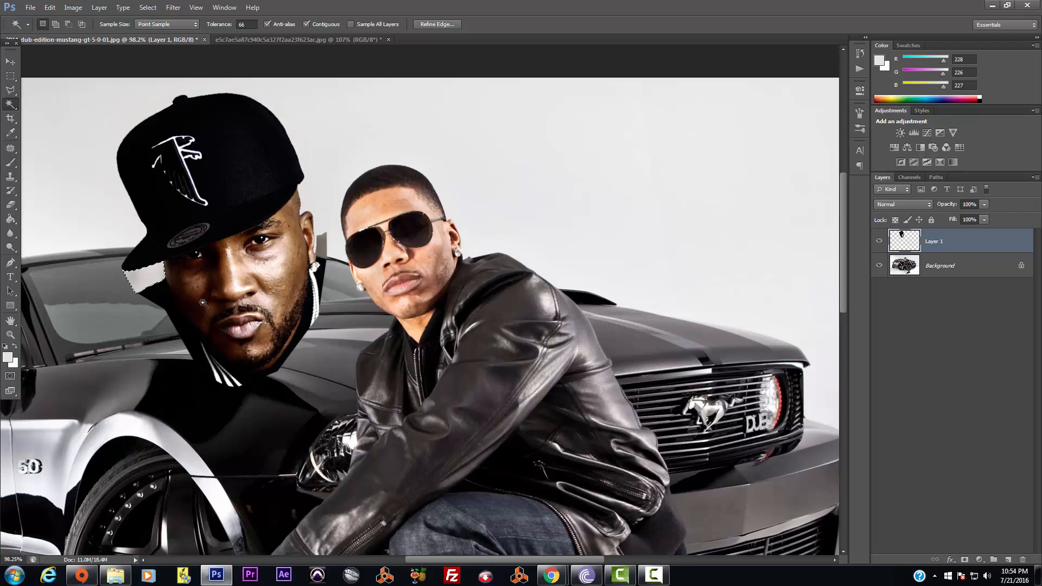
key(Delete)
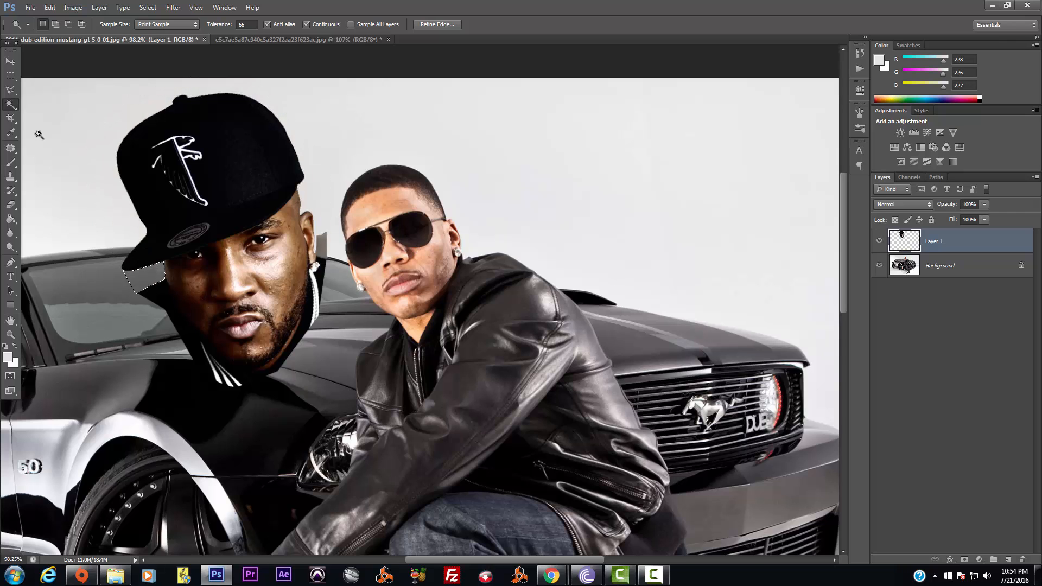
click(9, 263)
scroll(151, 311, up, 5)
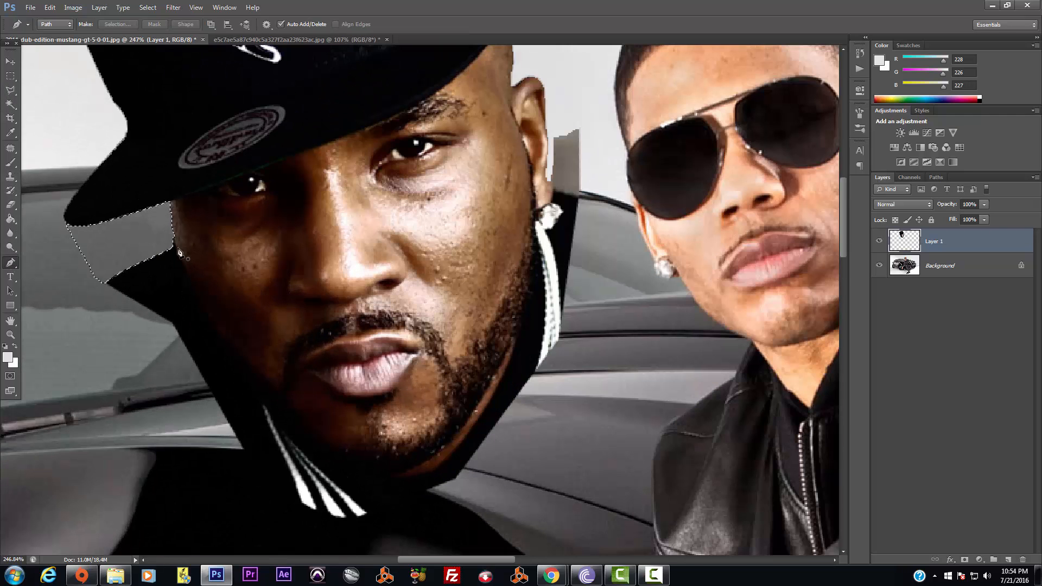
Pen-trace a path down the face's left side, around the jaw, and up past the earring to the ear's top
click(174, 237)
click(213, 324)
drag(213, 324, 251, 377)
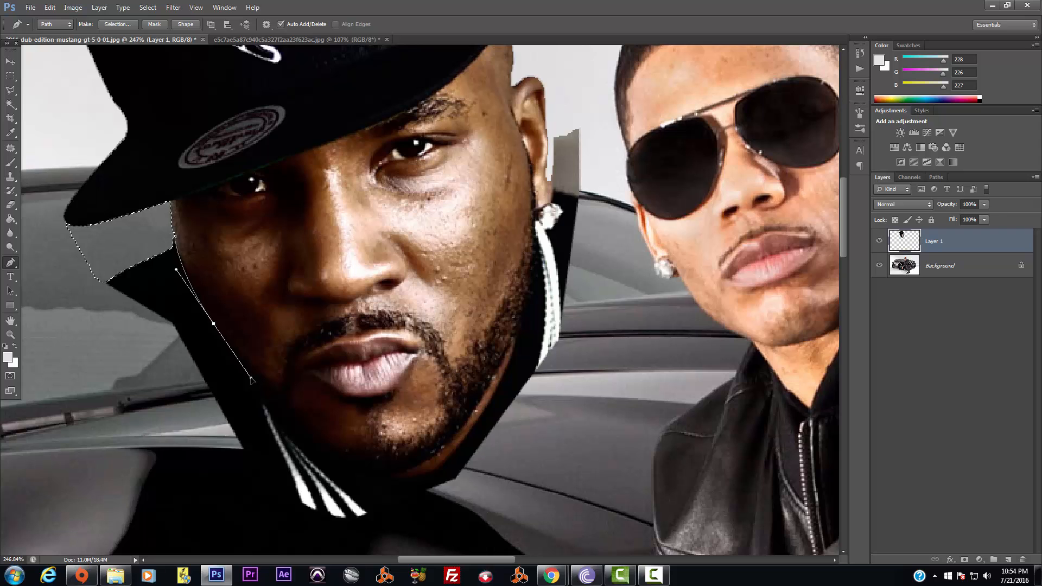
click(276, 415)
drag(334, 472, 343, 478)
drag(405, 471, 429, 464)
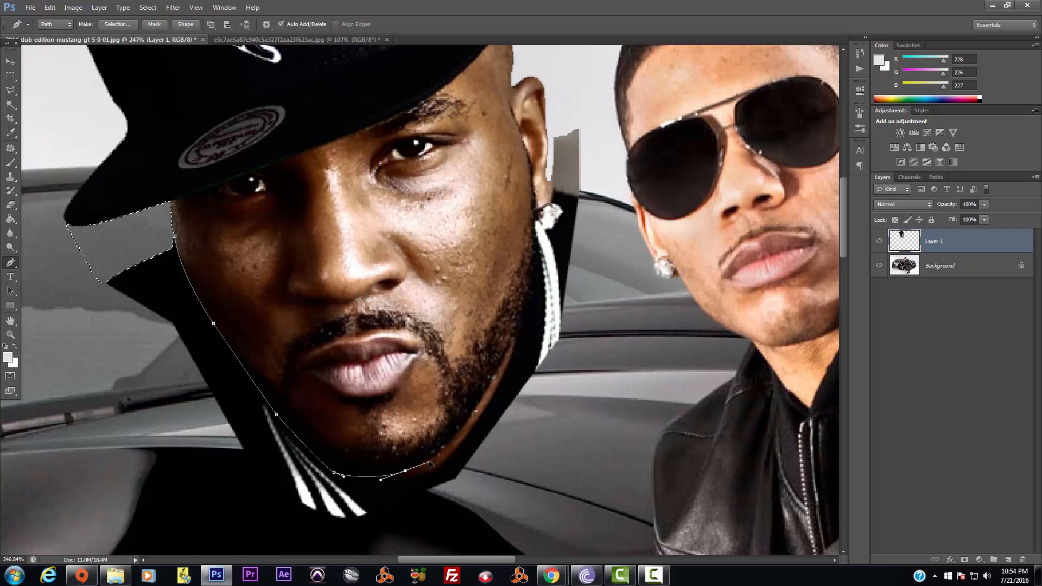
drag(467, 422, 491, 397)
click(503, 358)
drag(534, 275, 535, 242)
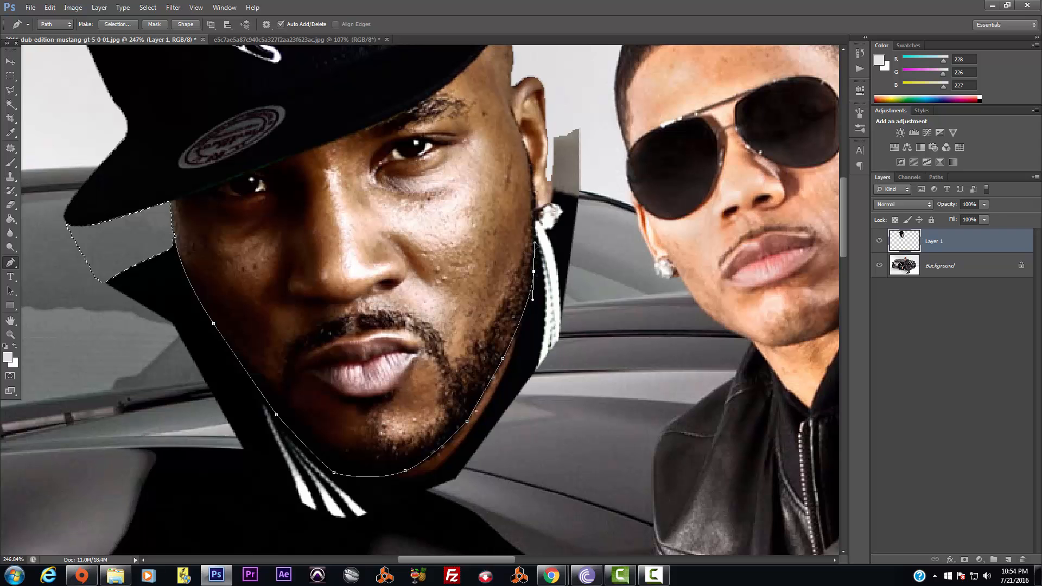
click(535, 221)
click(542, 226)
click(553, 230)
drag(550, 110, 545, 80)
click(518, 80)
drag(845, 234, 845, 204)
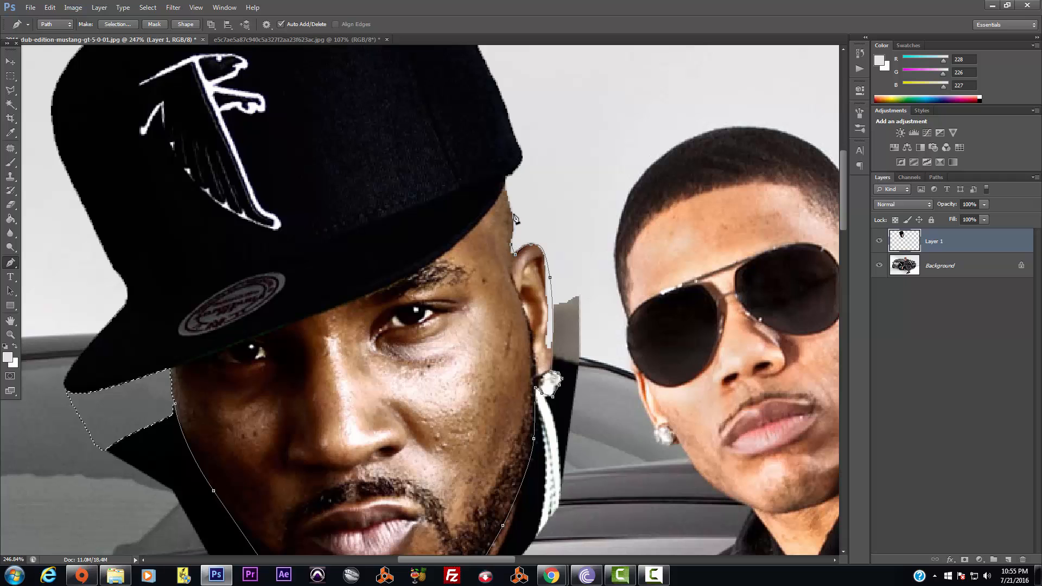
Continue the path along the cap brim and over the top of the cap
click(504, 184)
drag(520, 162, 518, 146)
drag(843, 222, 843, 187)
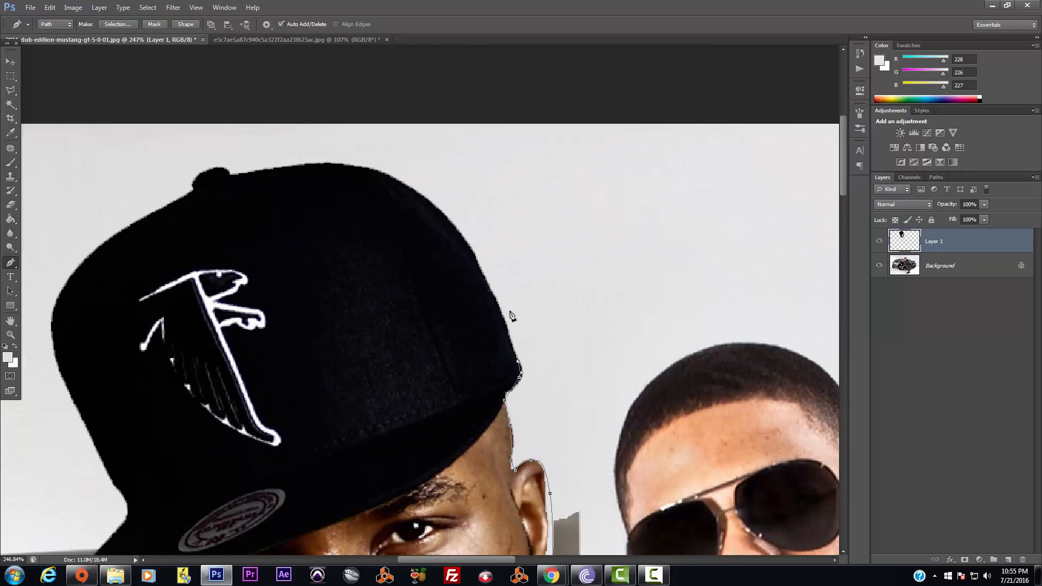
drag(486, 282, 476, 262)
drag(412, 190, 385, 173)
drag(316, 165, 216, 169)
click(198, 178)
drag(448, 560, 401, 560)
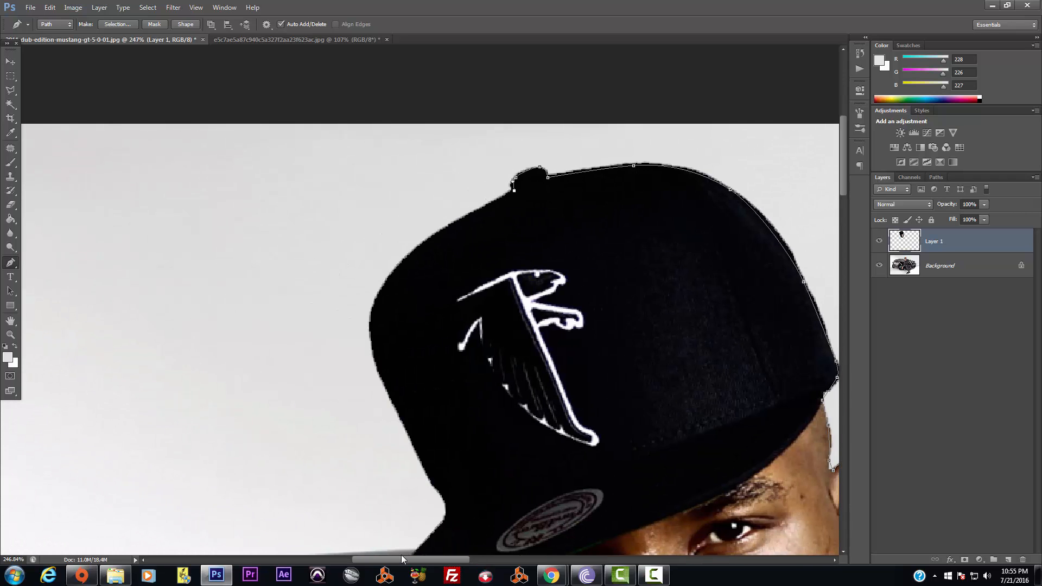
Finish the path down the cap's left edge and beneath the brim toward the face
click(427, 233)
click(402, 261)
click(376, 289)
drag(374, 347, 383, 388)
click(417, 454)
drag(844, 158, 845, 194)
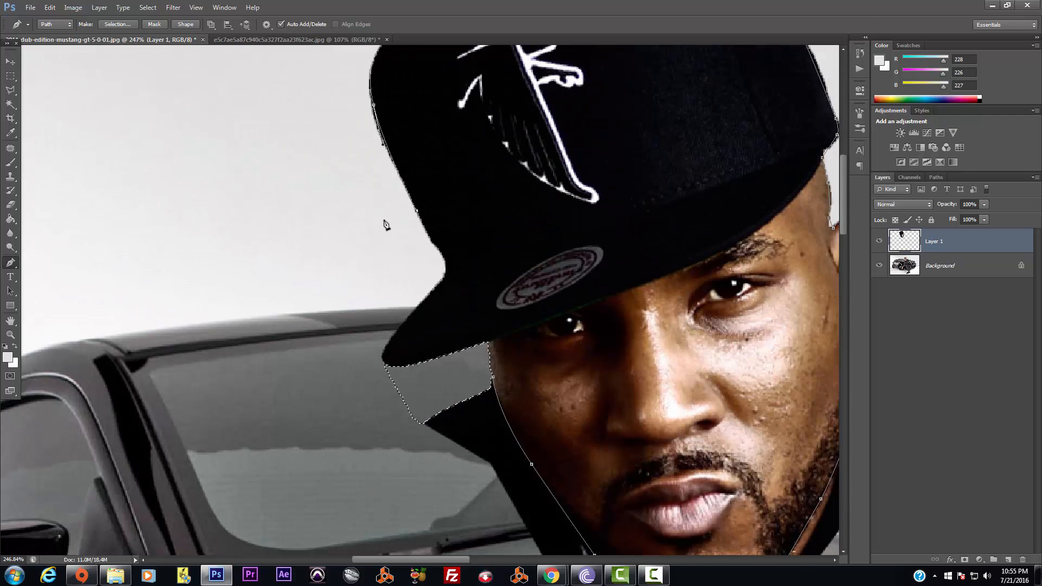
click(418, 271)
click(354, 351)
click(402, 368)
click(478, 355)
Turn the path into a selection, invert it, delete the collar and stripes, then deselect
right_click(493, 378)
click(534, 205)
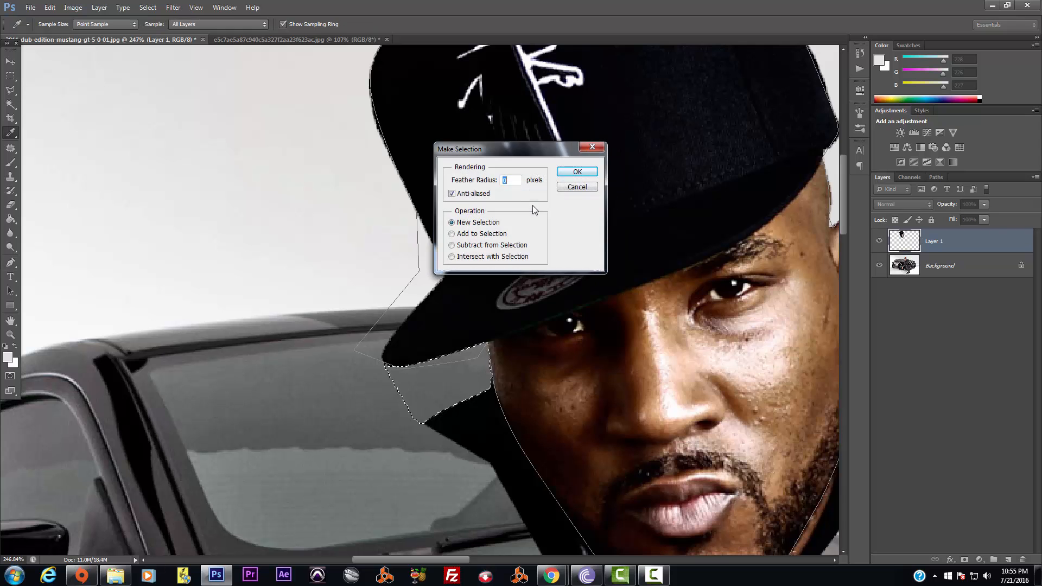
click(575, 172)
scroll(576, 293, down, 5)
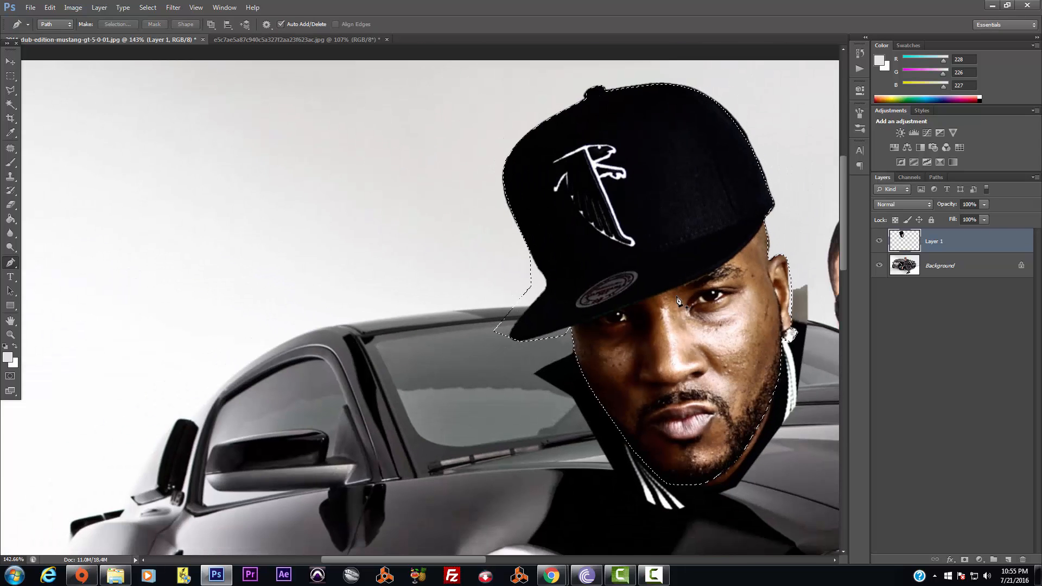
click(147, 8)
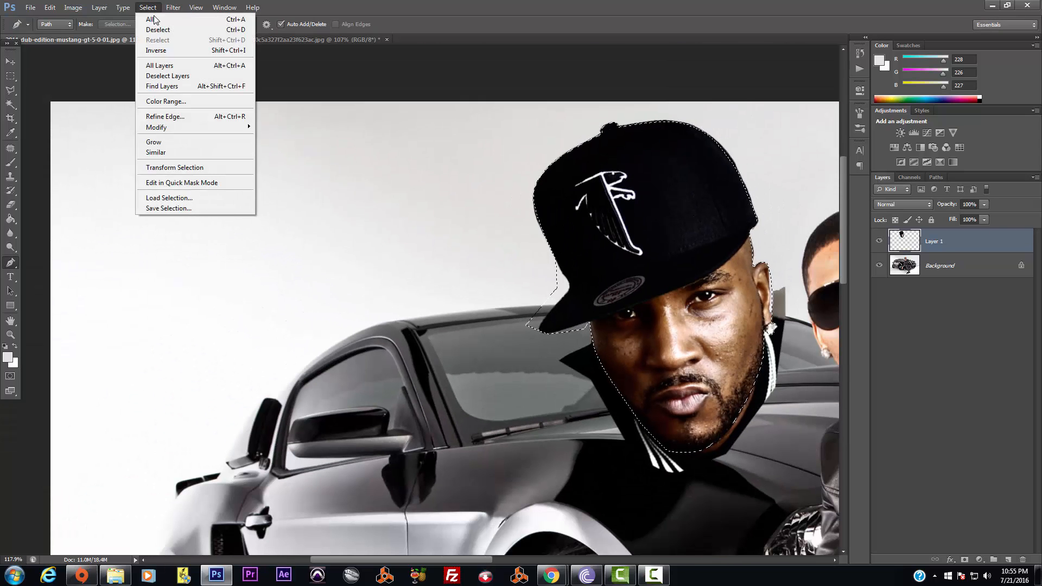
click(161, 49)
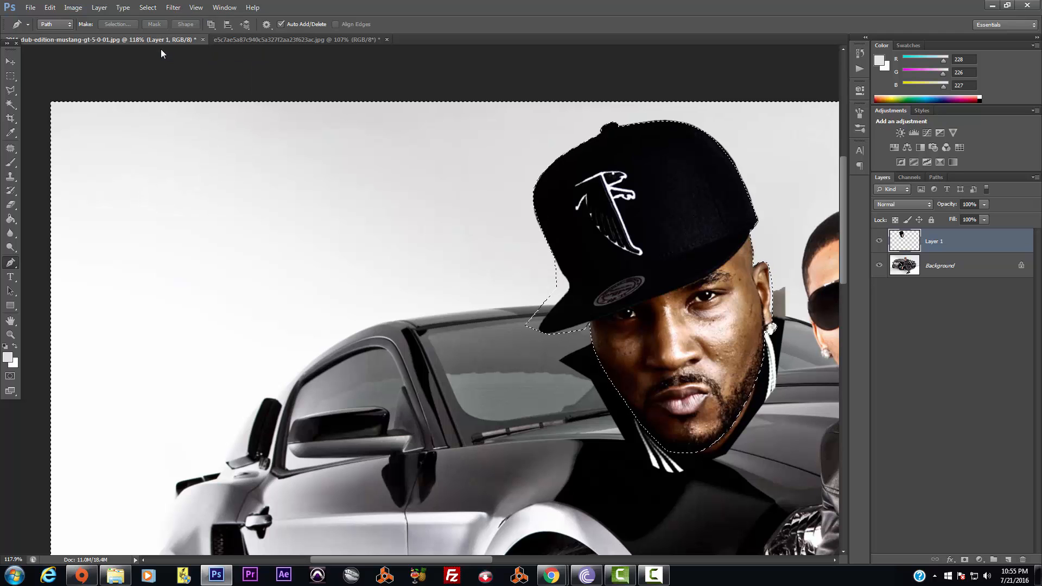
key(Delete)
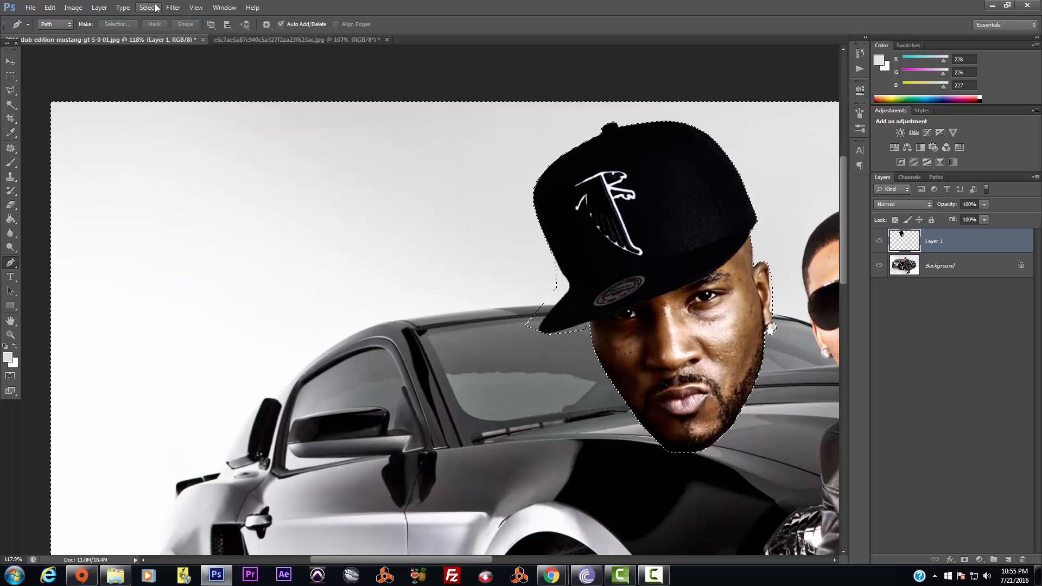
click(148, 7)
click(163, 31)
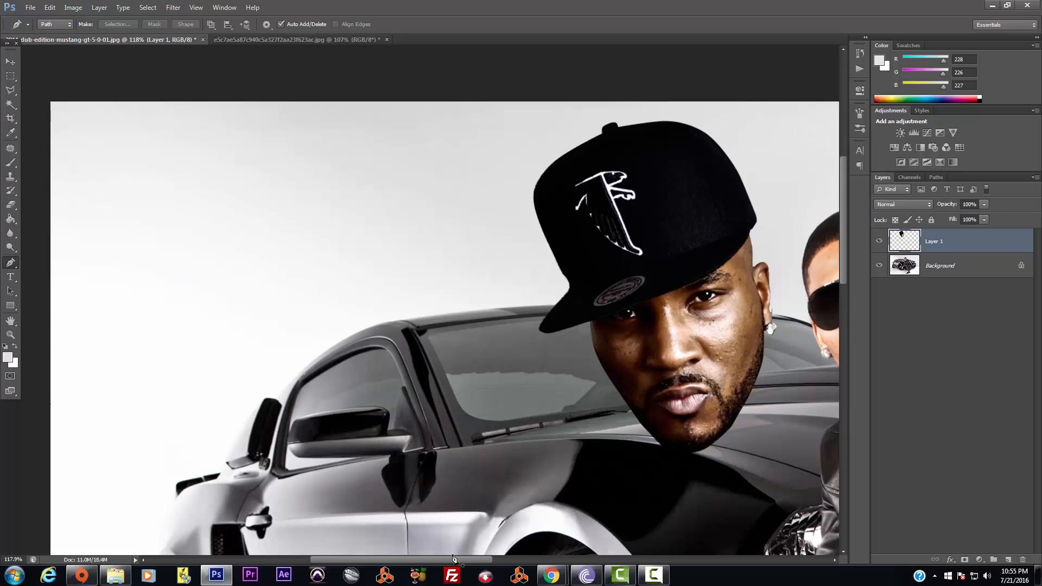
Drag Layer 1's cut-out head over the crouching man in front of the Mustang
drag(463, 565, 531, 563)
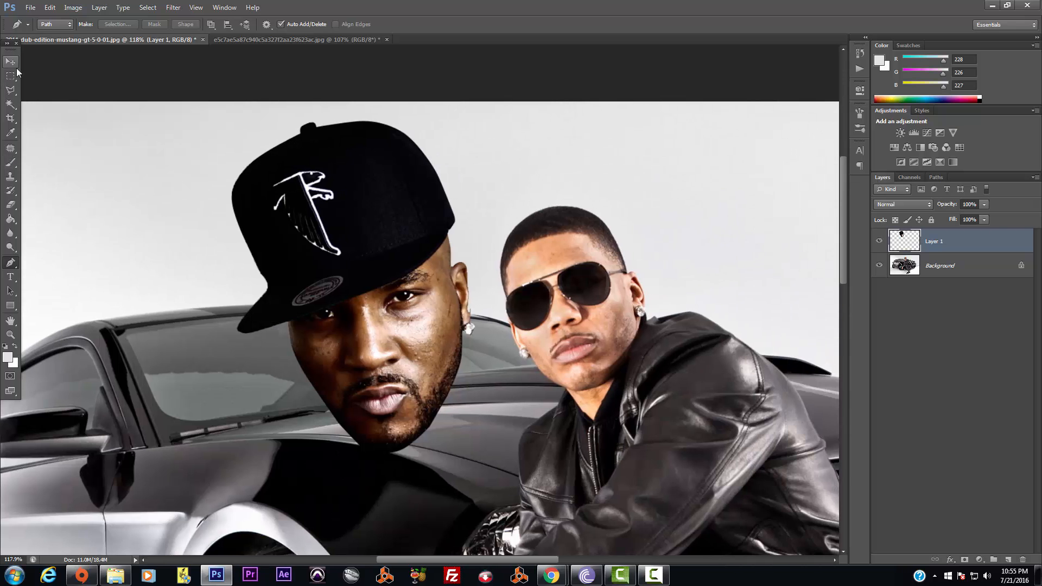
click(10, 61)
drag(411, 352, 603, 338)
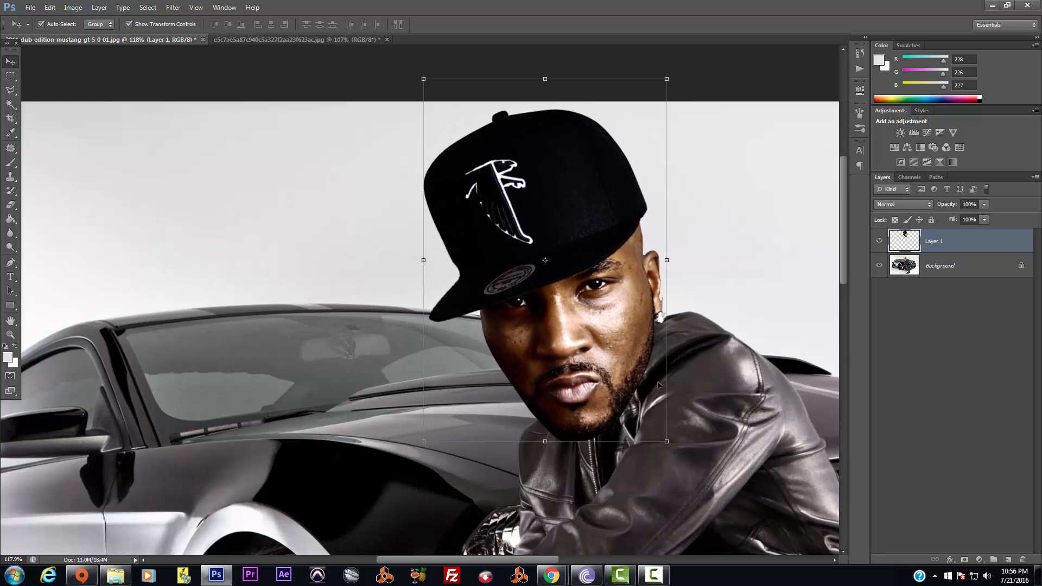
click(984, 205)
scroll(673, 272, down, 5)
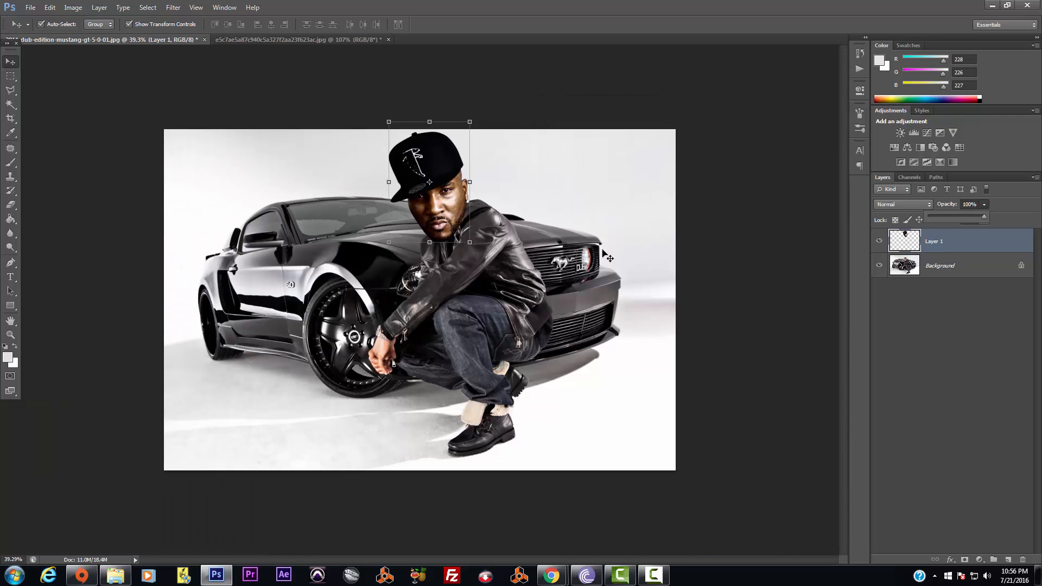
scroll(537, 247, up, 5)
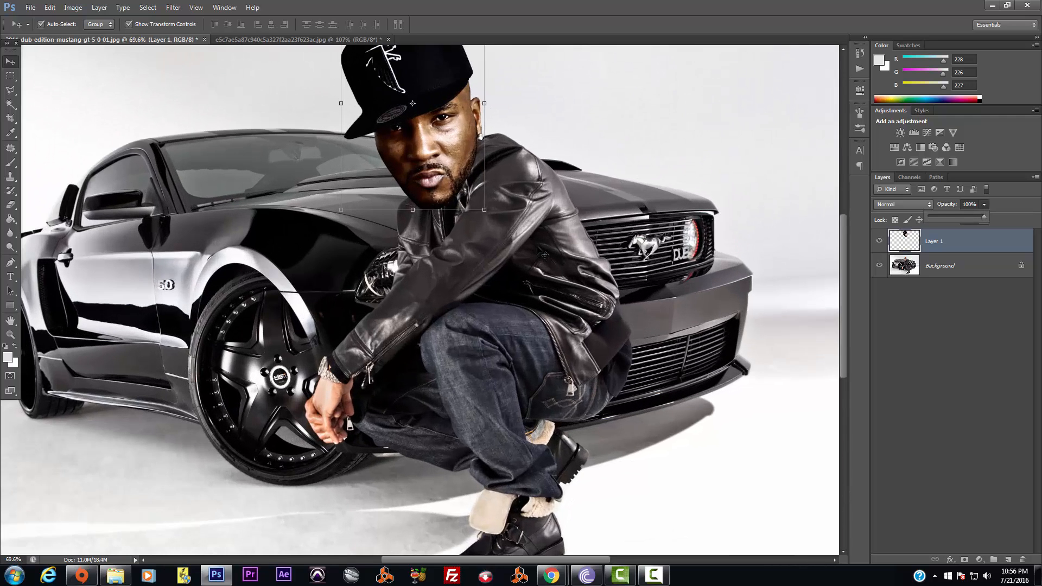
scroll(538, 247, down, 4)
click(703, 210)
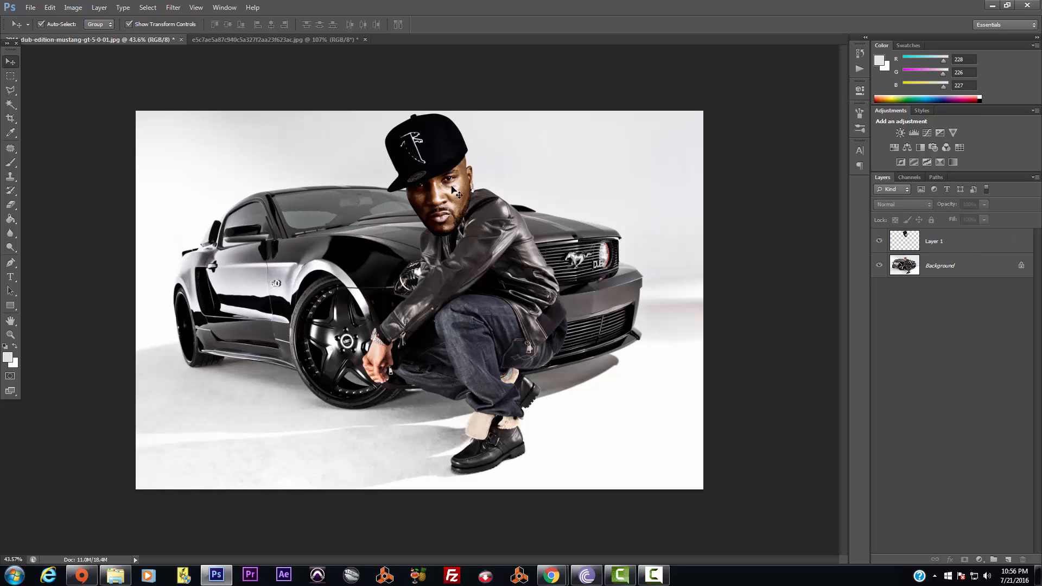
Nudge the head slightly up and right, then zoom in to check its placement
drag(457, 194, 465, 202)
scroll(657, 266, up, 5)
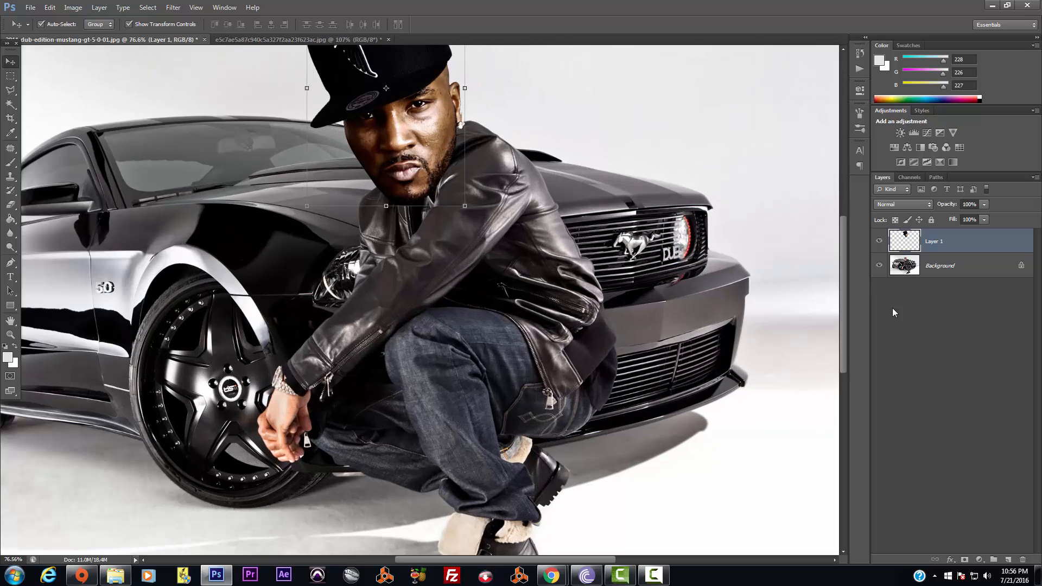
drag(845, 259, 842, 227)
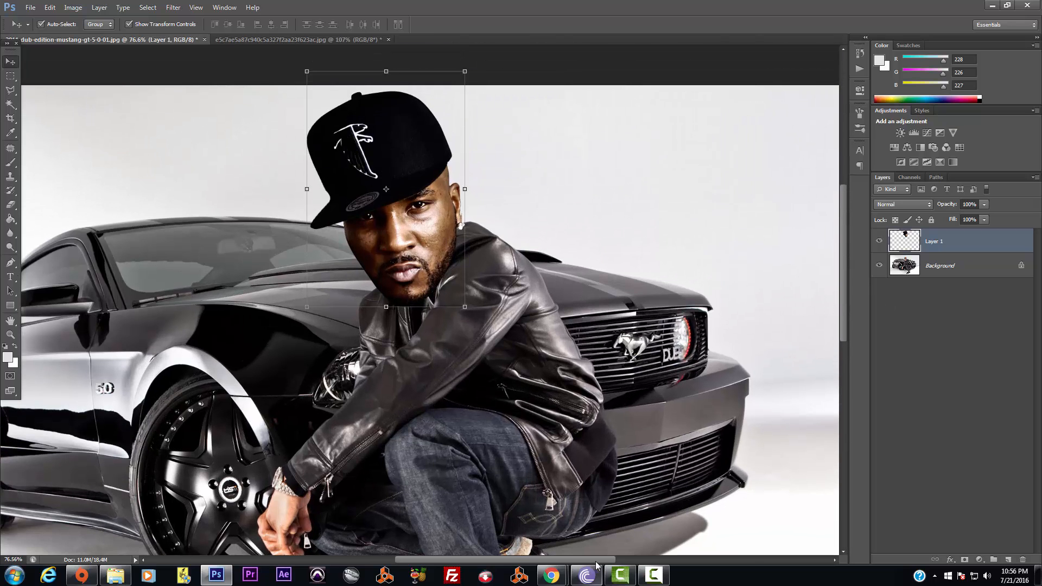
drag(591, 555, 569, 559)
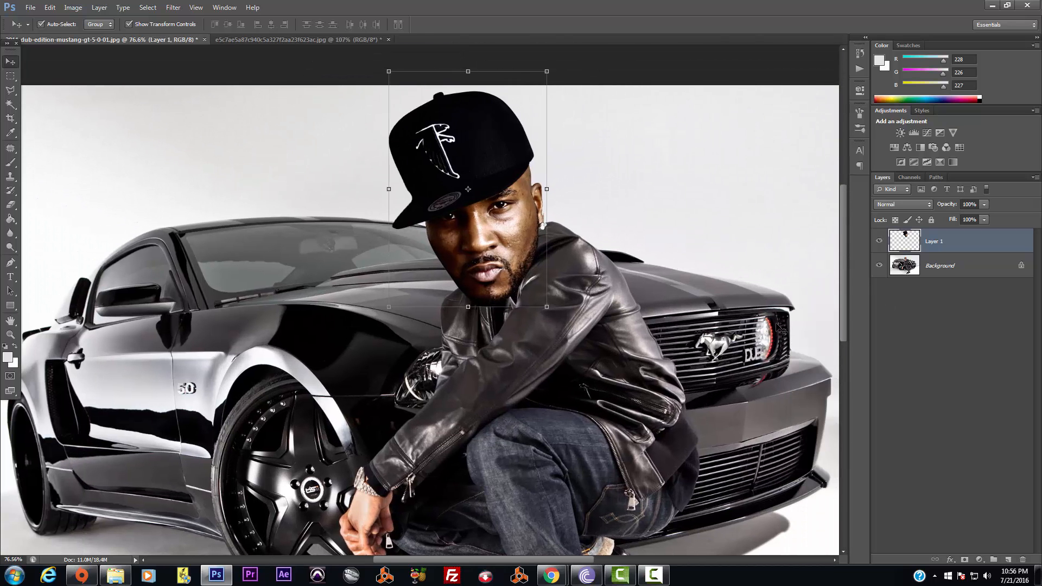
drag(845, 317, 845, 302)
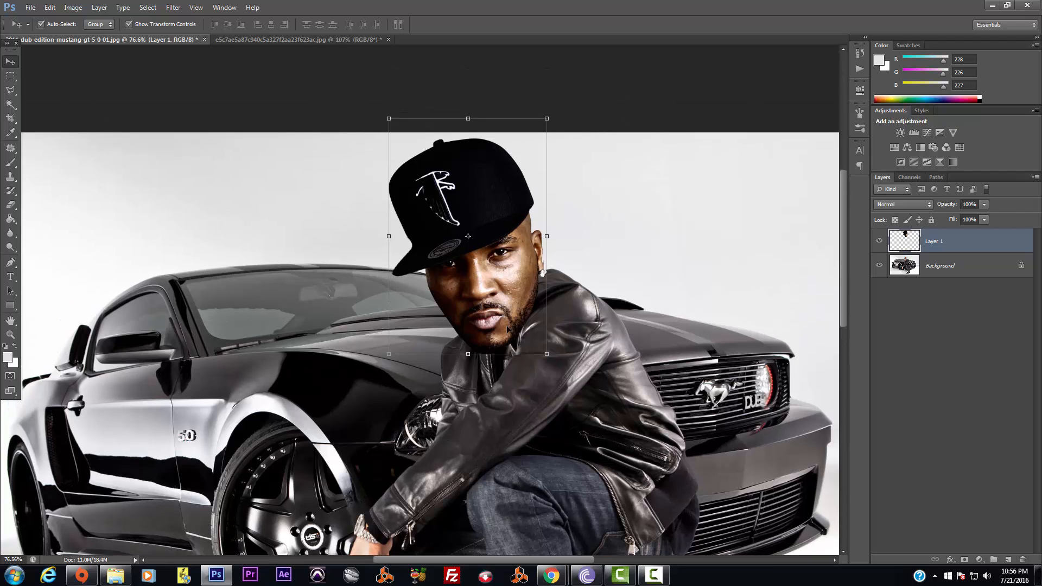
scroll(519, 296, up, 4)
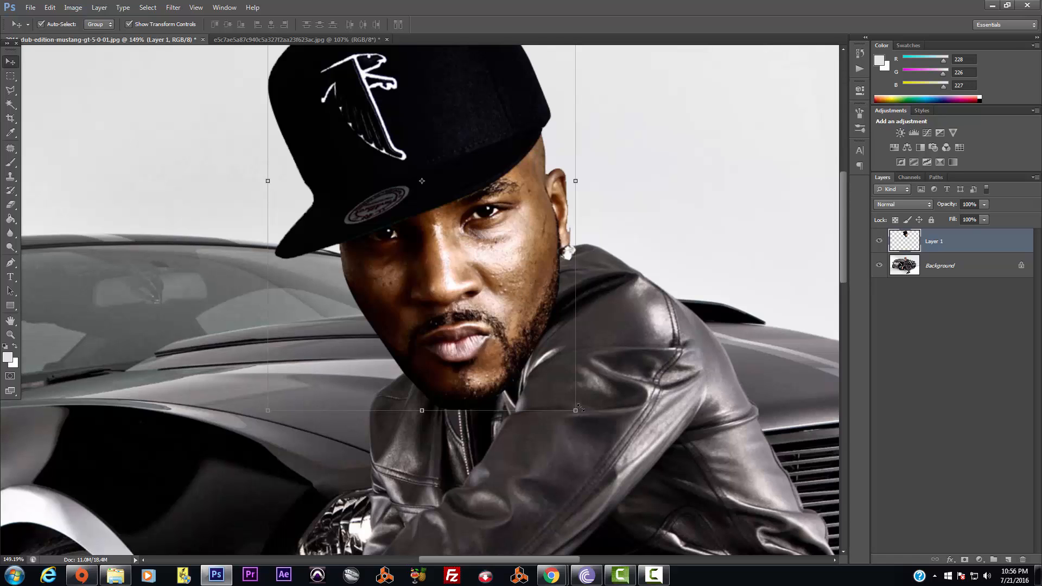
Lower Layer 1's opacity to 49% and move the head over the man's face
click(985, 204)
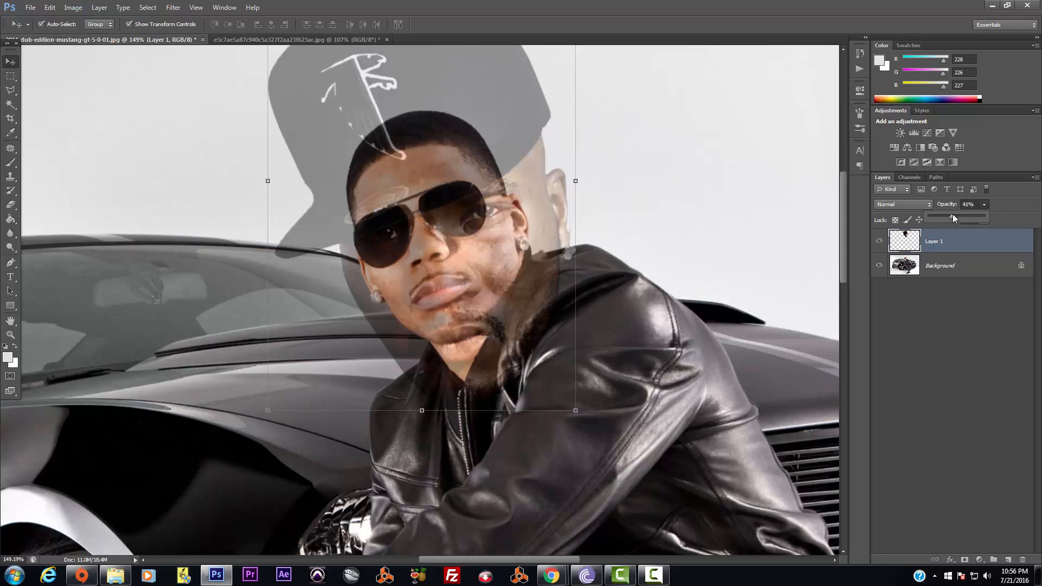
drag(953, 215, 956, 214)
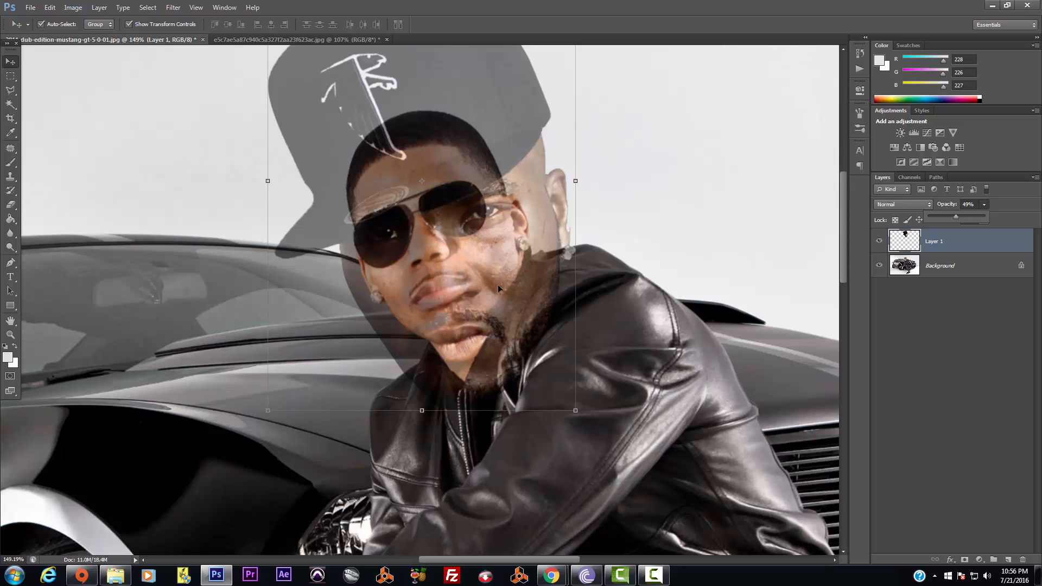
drag(497, 269, 447, 262)
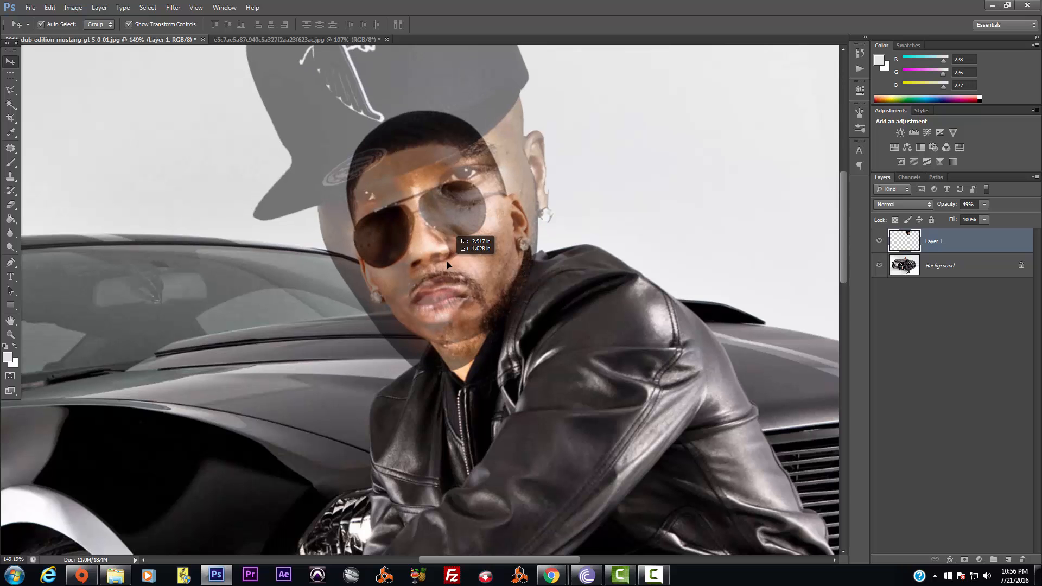
Scale the head to about 85%, align it, tilt it about -1°, apply, and restore full opacity
key(ctrl+t)
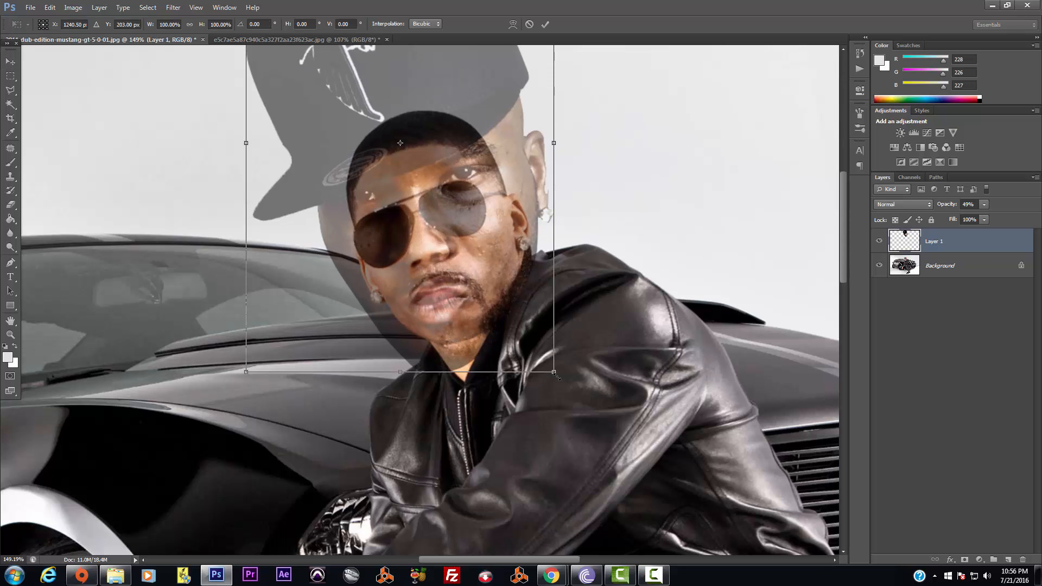
drag(555, 373, 507, 302)
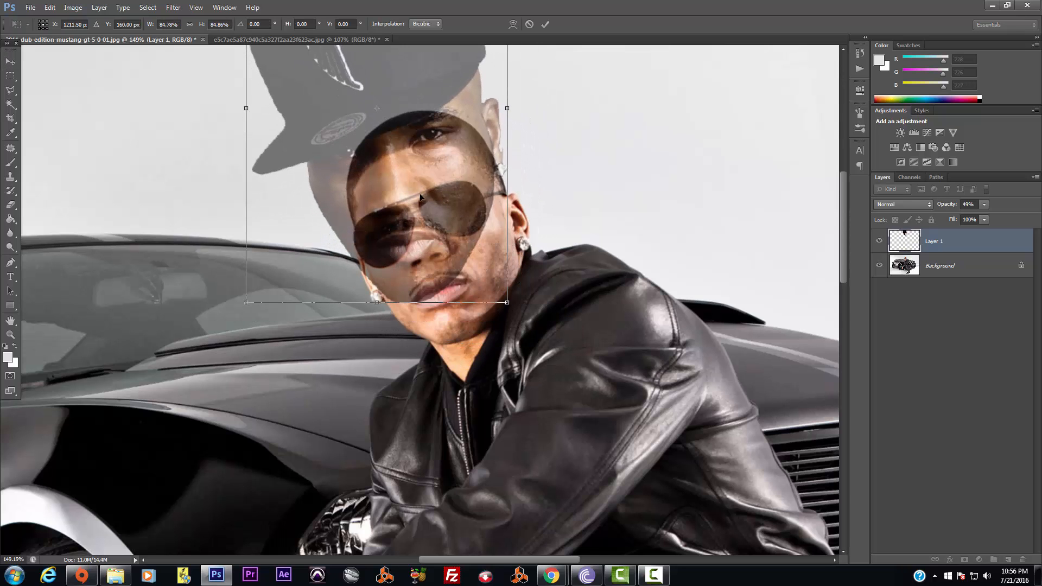
drag(421, 197, 448, 252)
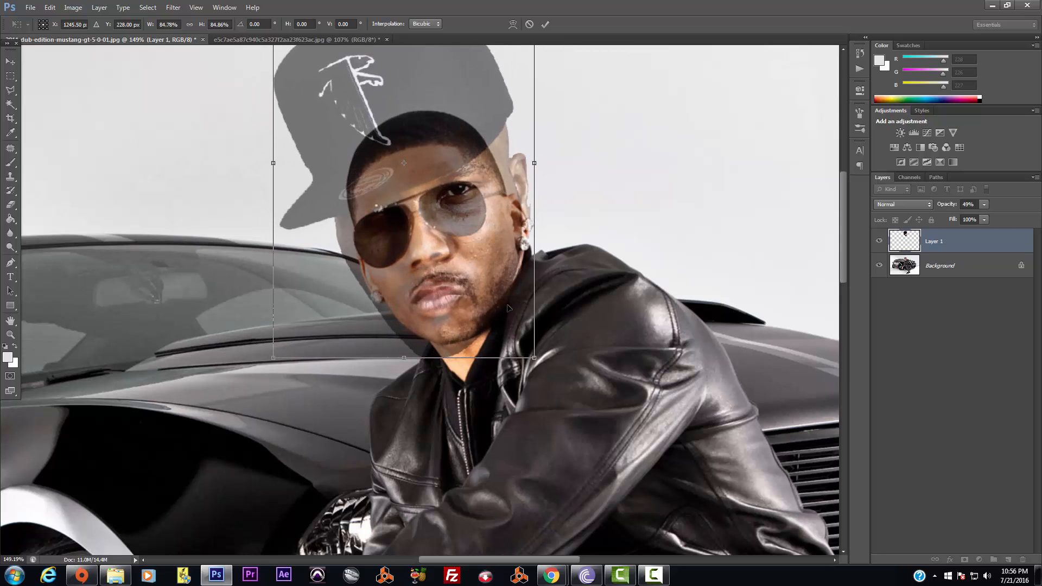
drag(494, 283, 687, 239)
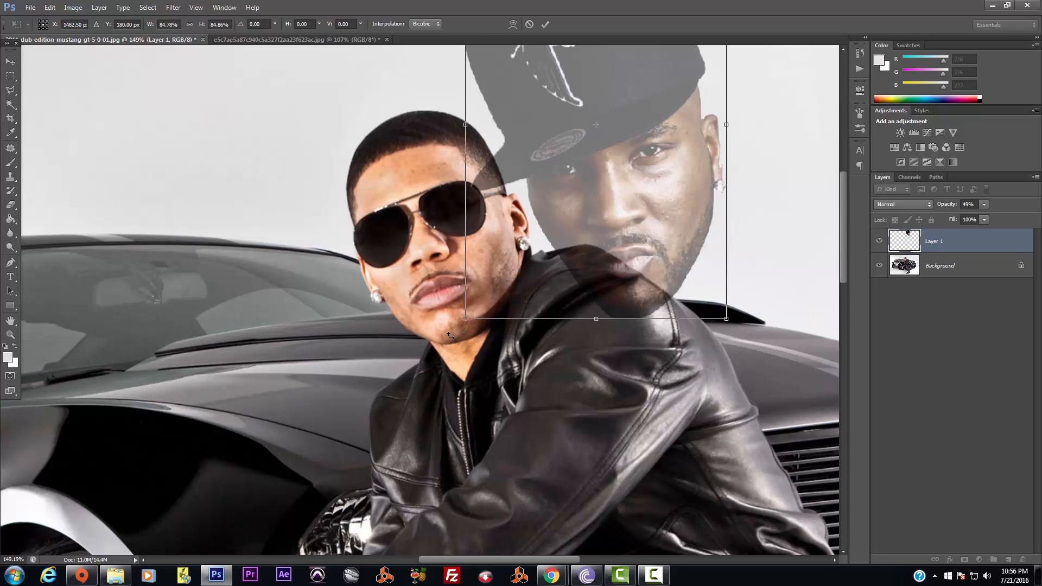
drag(676, 249, 487, 278)
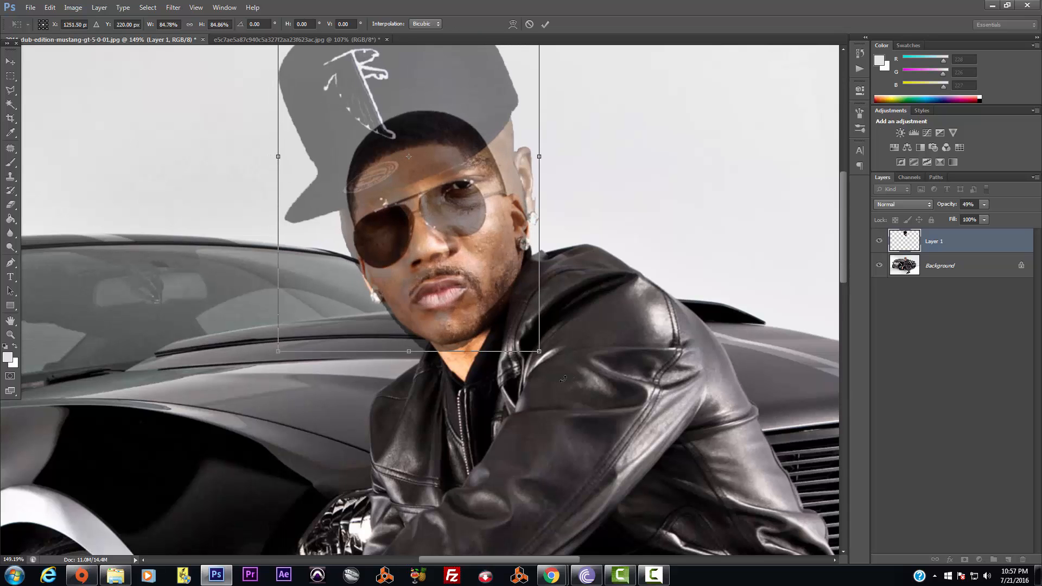
drag(567, 379, 566, 370)
key(Return)
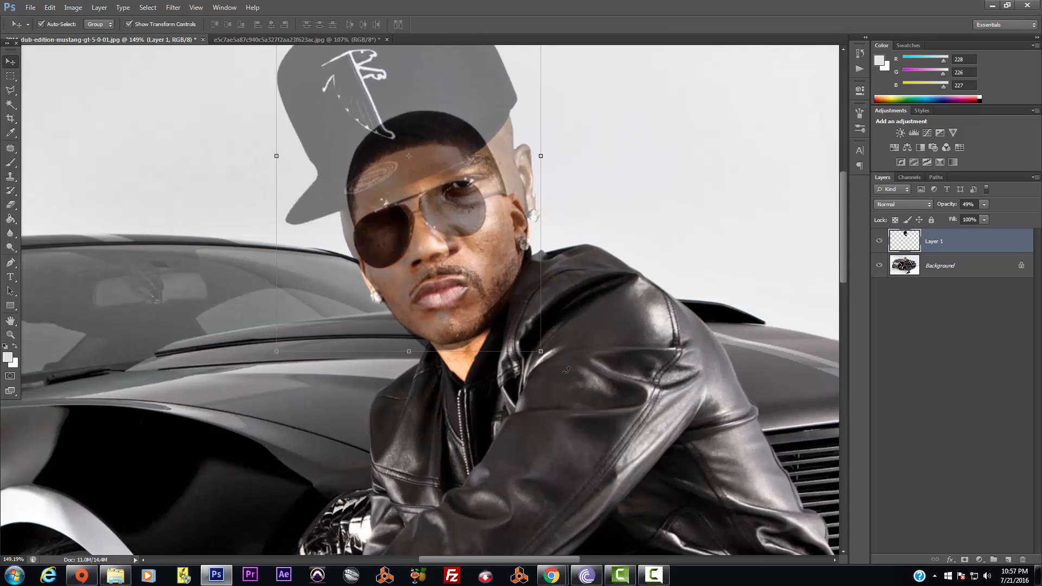
click(984, 207)
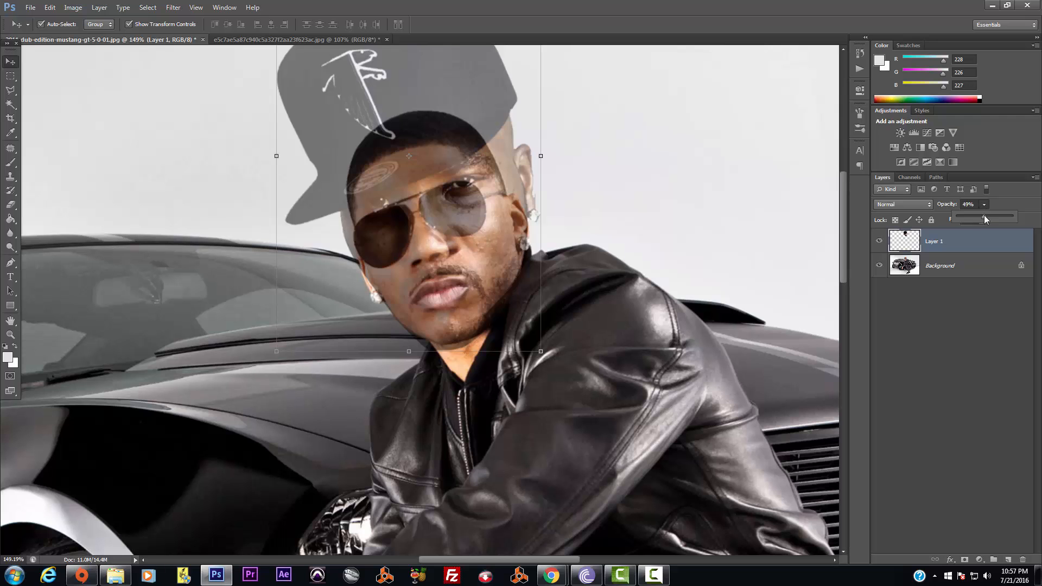
drag(986, 218, 1015, 219)
Shrink the head to about 95% and shift it slightly, then confirm the transform
drag(493, 171, 501, 212)
scroll(555, 196, down, 7)
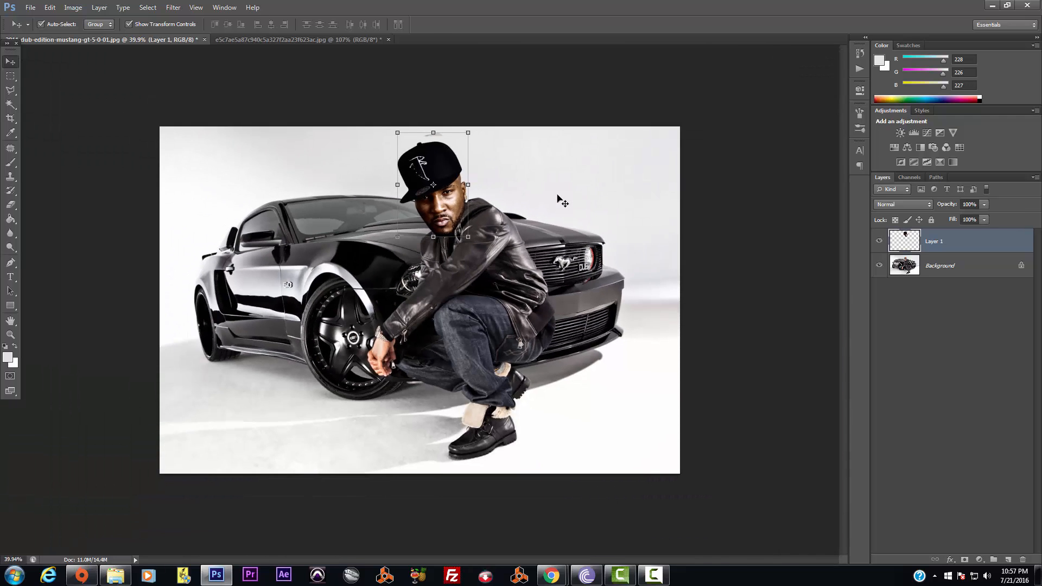
scroll(559, 198, up, 2)
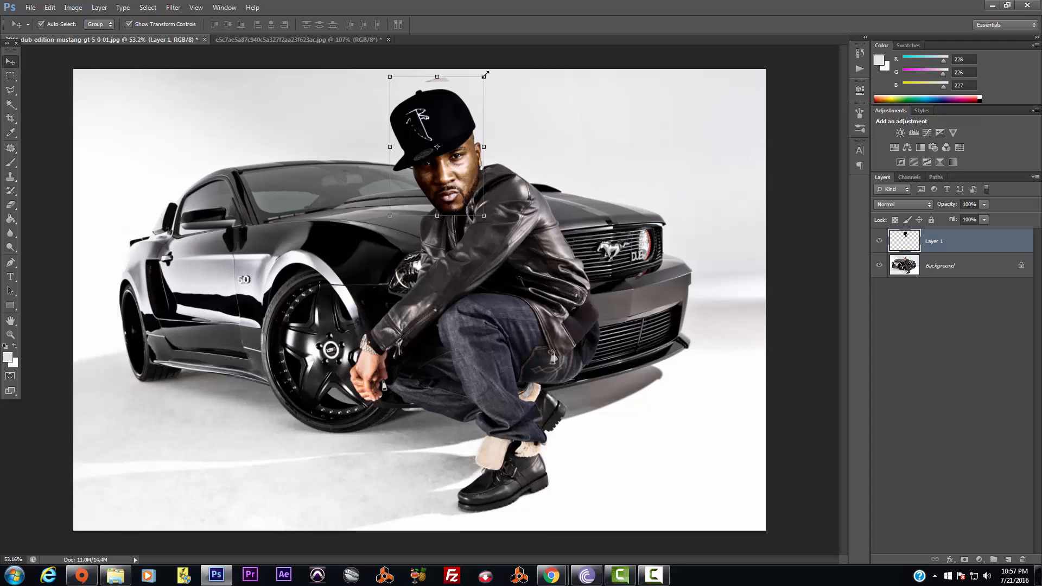
drag(484, 75, 480, 82)
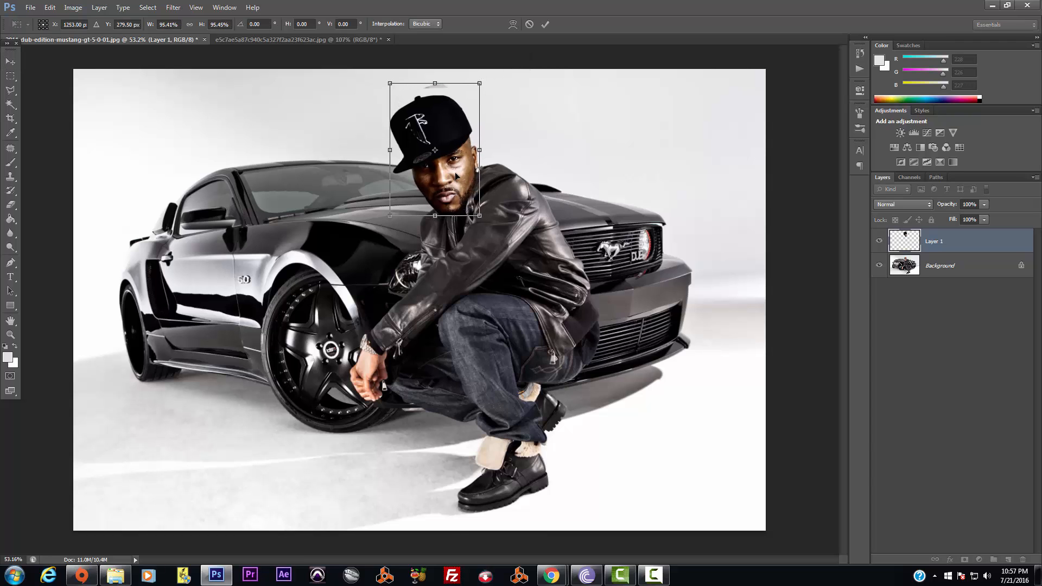
drag(456, 175, 456, 165)
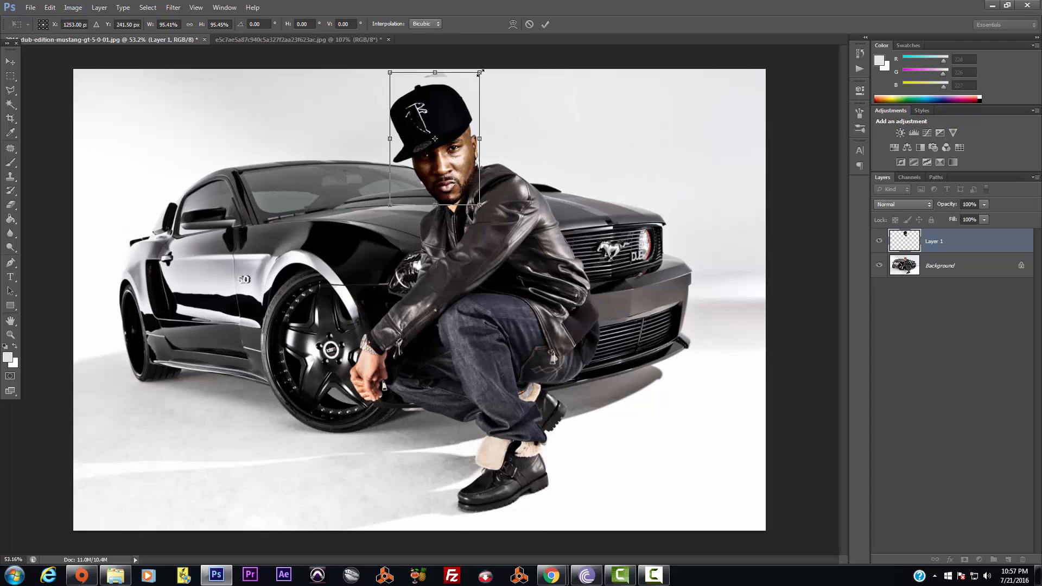
drag(481, 71, 479, 78)
drag(462, 179, 463, 186)
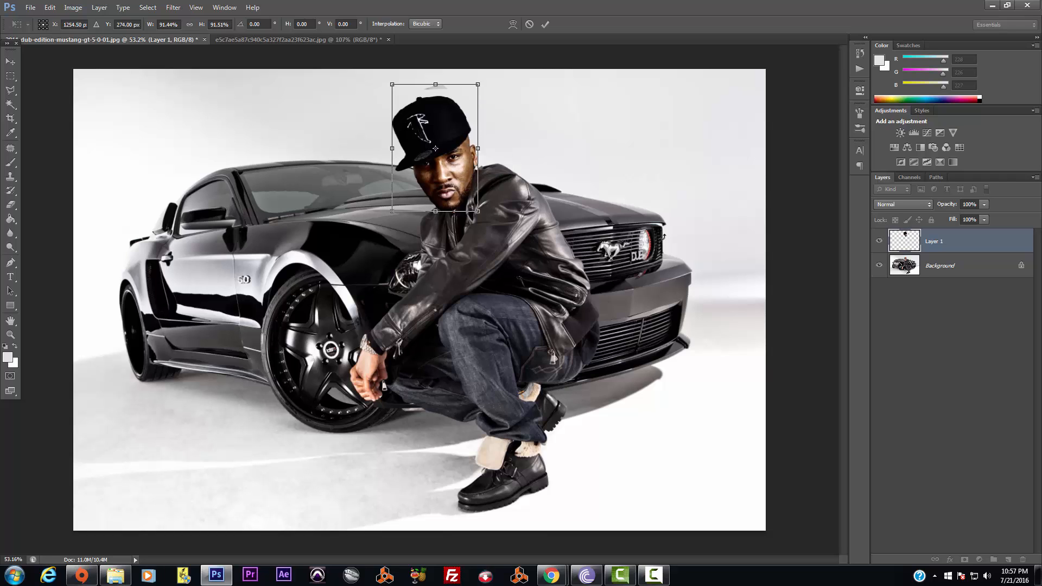
key(Return)
Toggle the car photo layer to inspect the head, then shrink the head slightly again
click(820, 355)
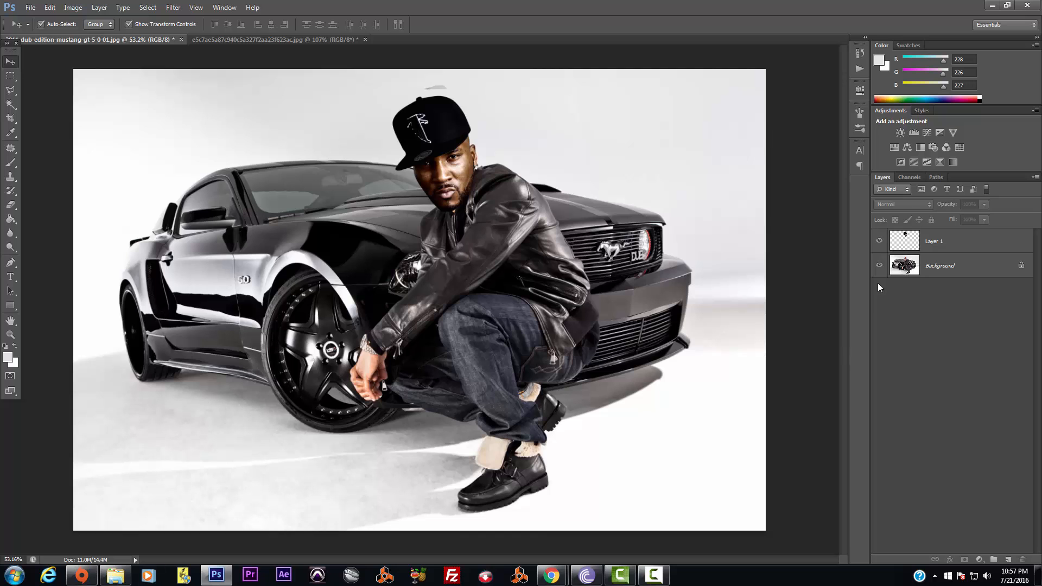
click(881, 265)
click(880, 266)
click(466, 174)
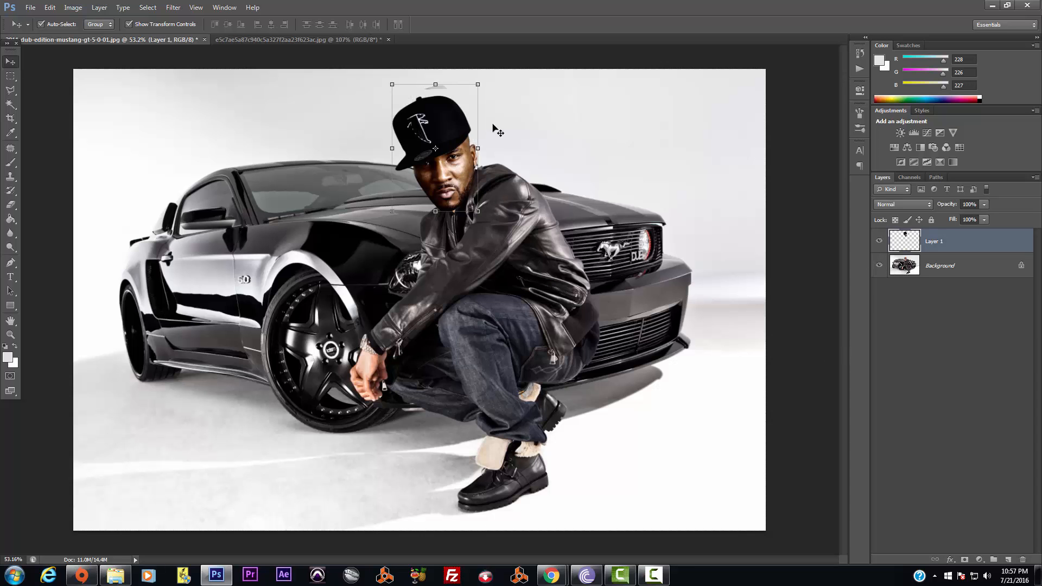
key(ctrl+t)
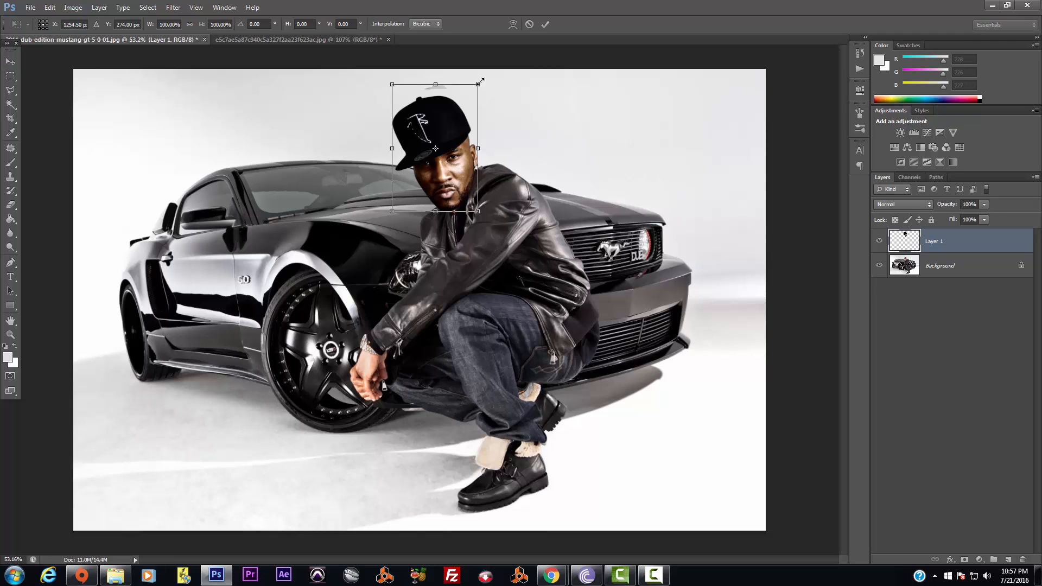
drag(481, 81, 478, 86)
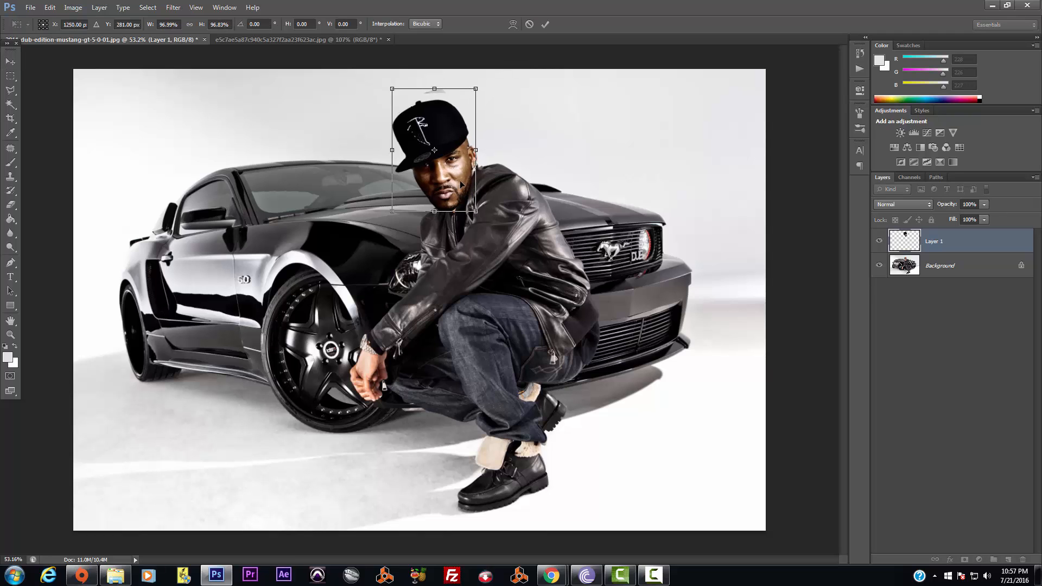
key(Return)
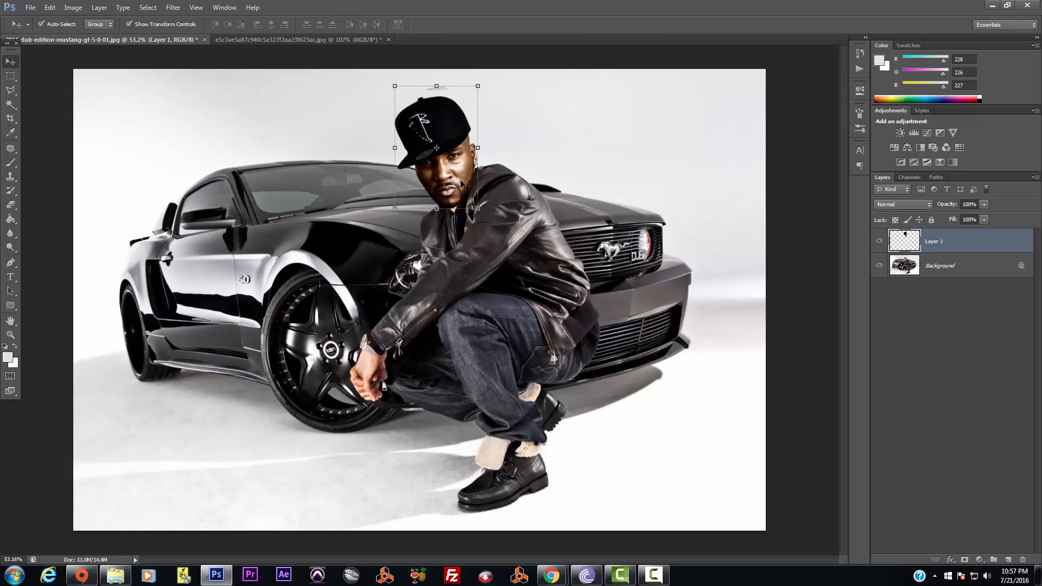
Scale the head down to about 94% onto the neck above the leather jacket
click(576, 217)
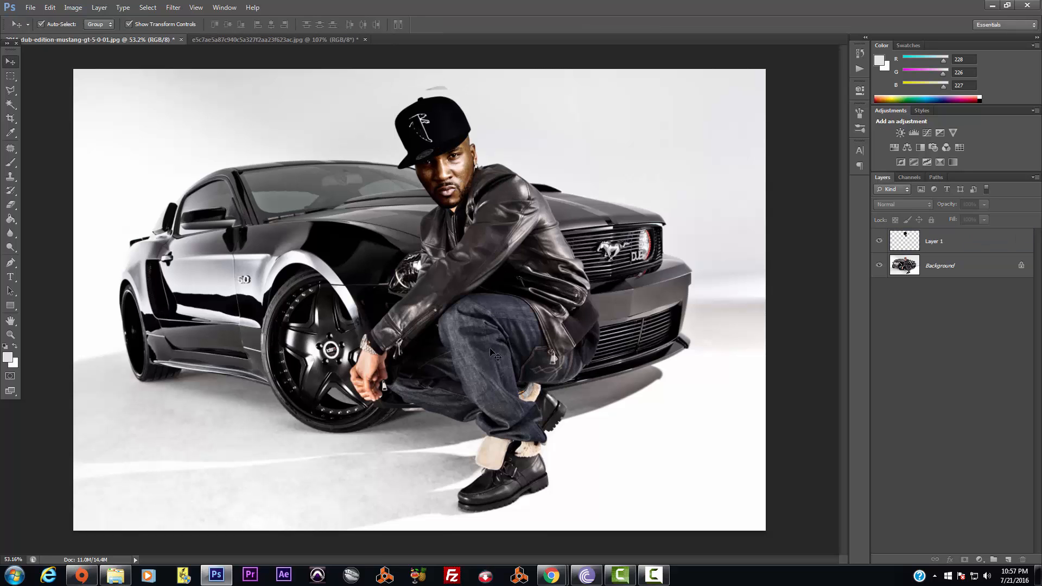
click(472, 185)
click(478, 210)
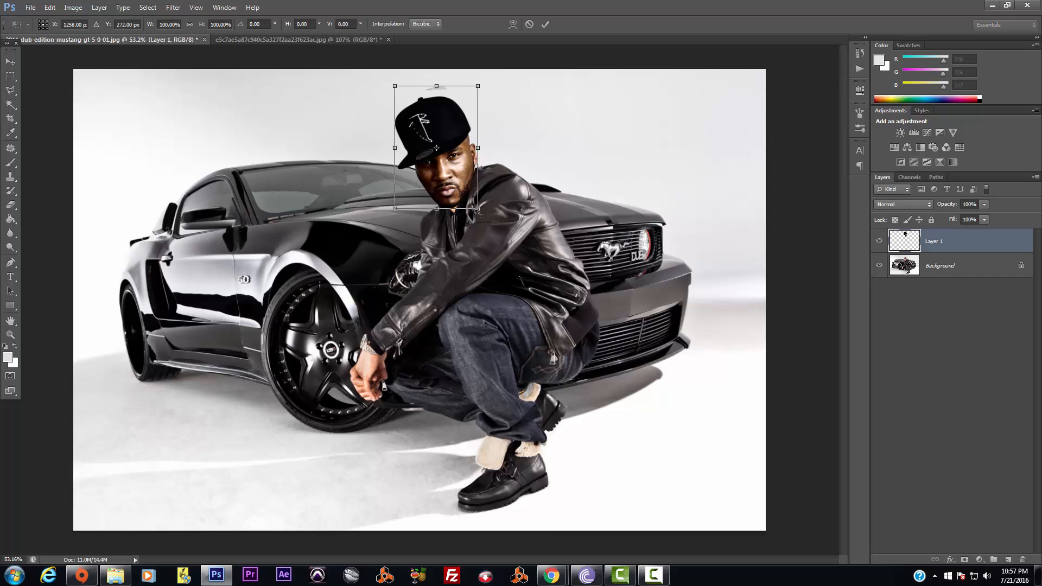
drag(479, 211, 485, 145)
key(Return)
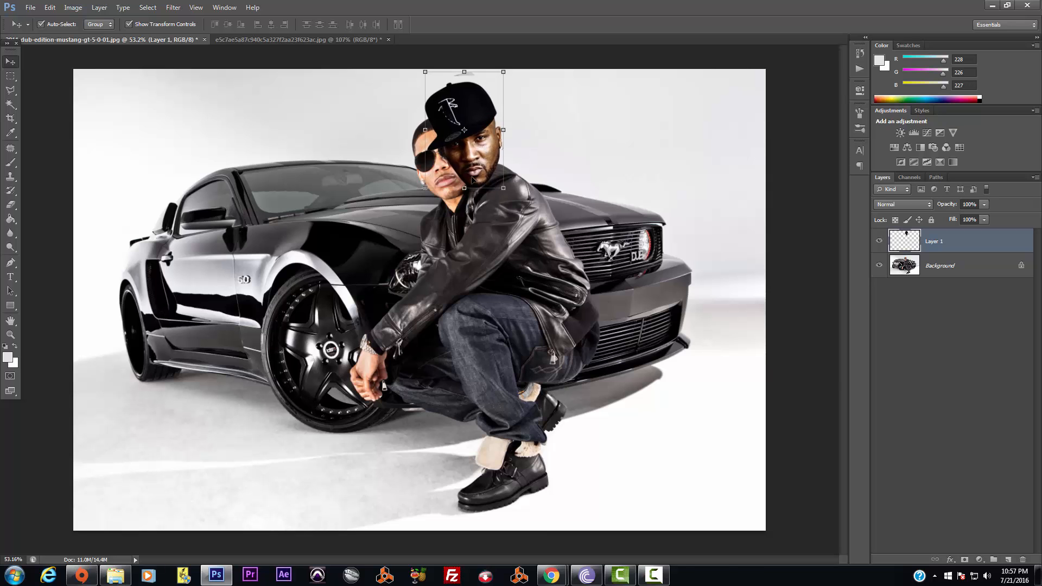
Scale the capped head to about 94% and shift it down and left over the face
scroll(485, 145, up, 3)
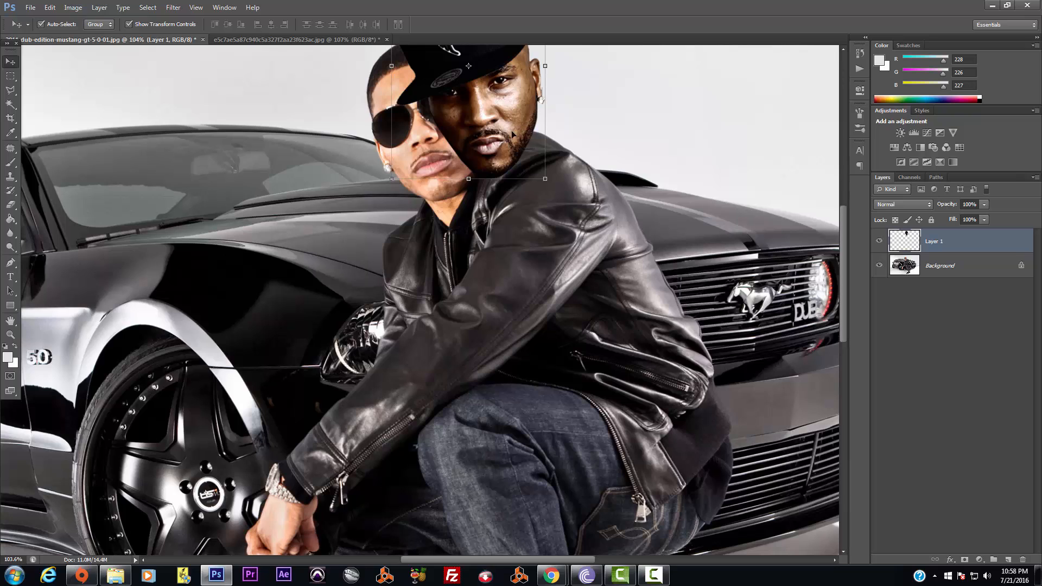
click(548, 180)
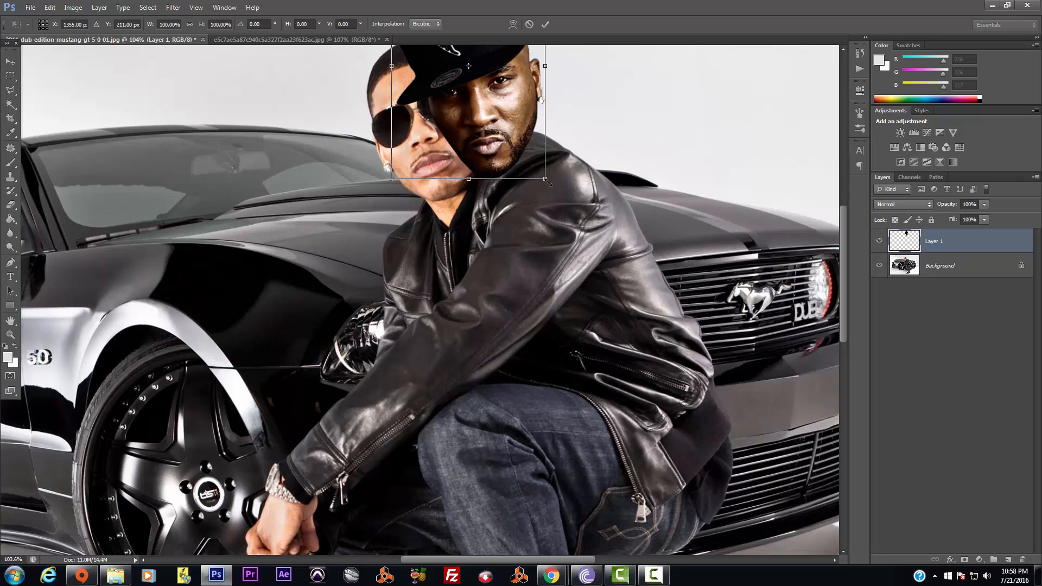
drag(548, 184, 538, 168)
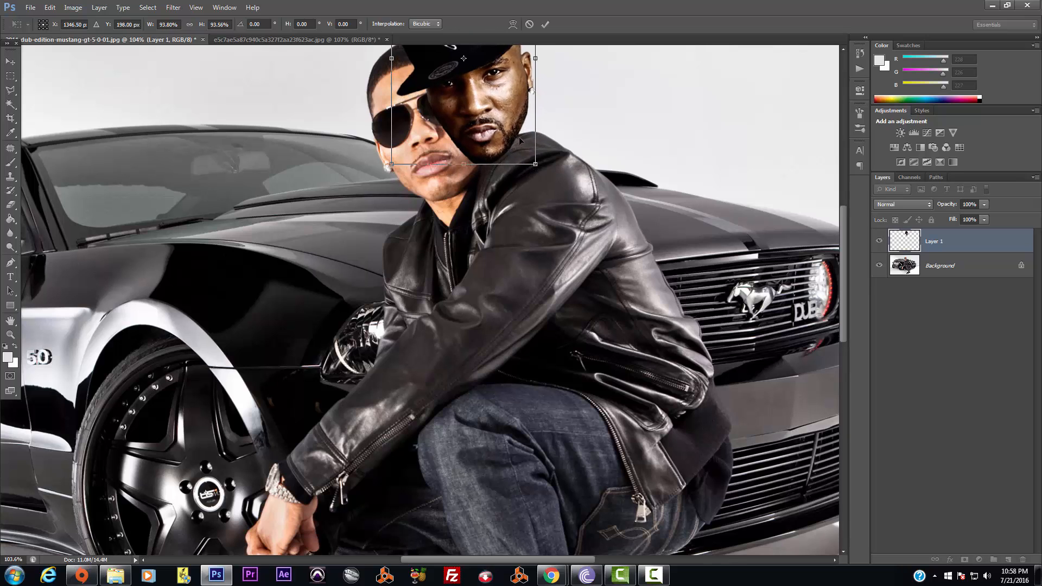
drag(500, 109, 460, 151)
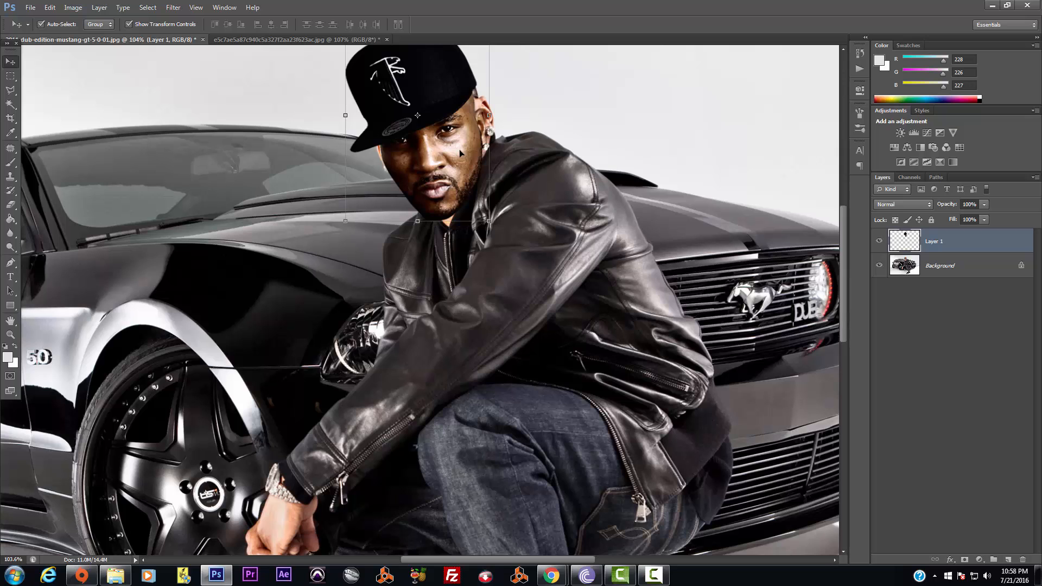
scroll(530, 214, down, 8)
click(617, 340)
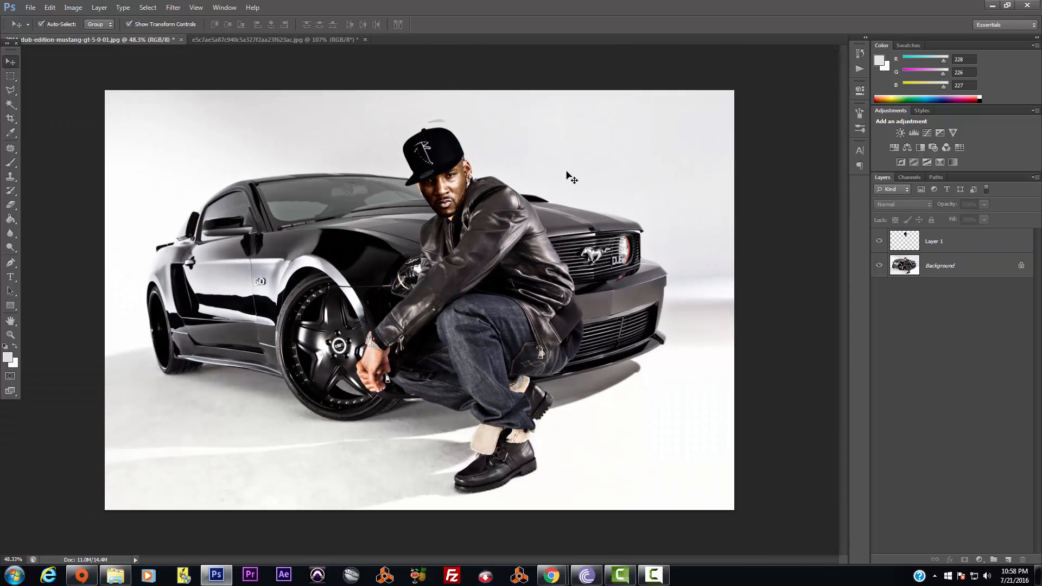
scroll(572, 178, down, 4)
scroll(568, 180, up, 4)
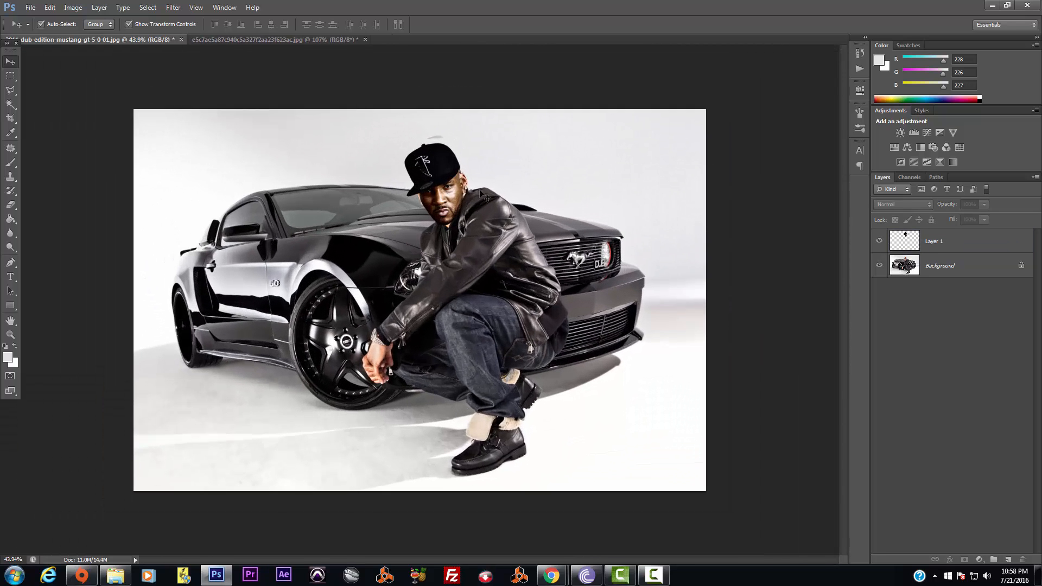
Tilt the head about 4.6 degrees, nudge it over the sunglassed face, and commit
drag(455, 194, 451, 187)
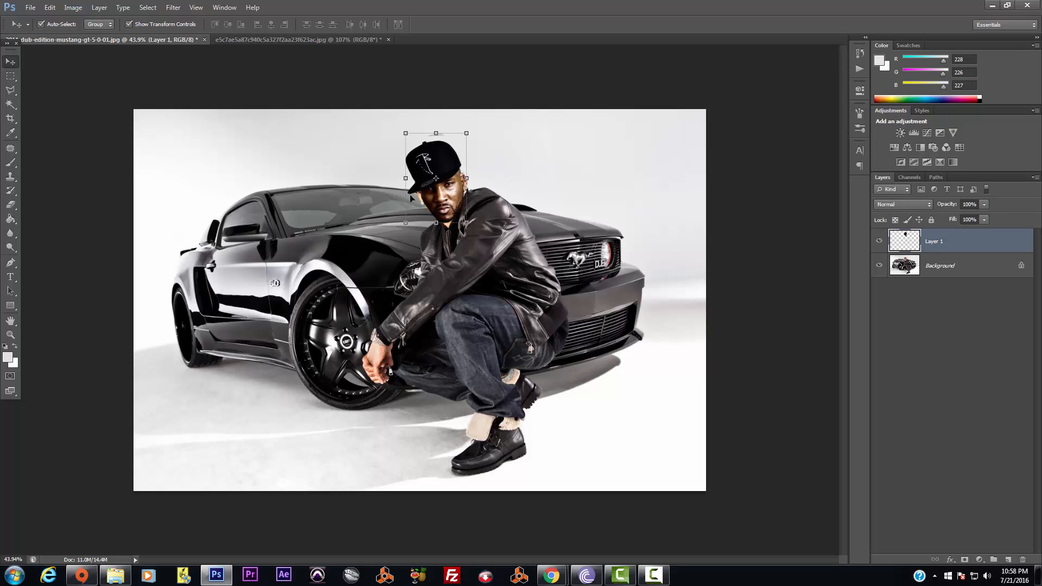
scroll(570, 211, down, 1)
scroll(570, 211, up, 3)
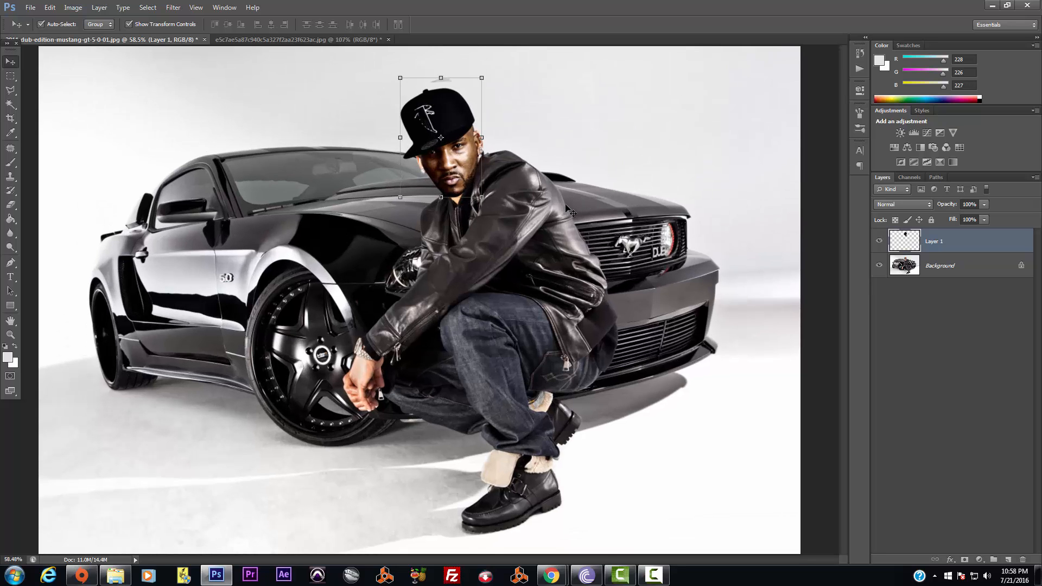
scroll(540, 188, up, 1)
scroll(541, 189, up, 1)
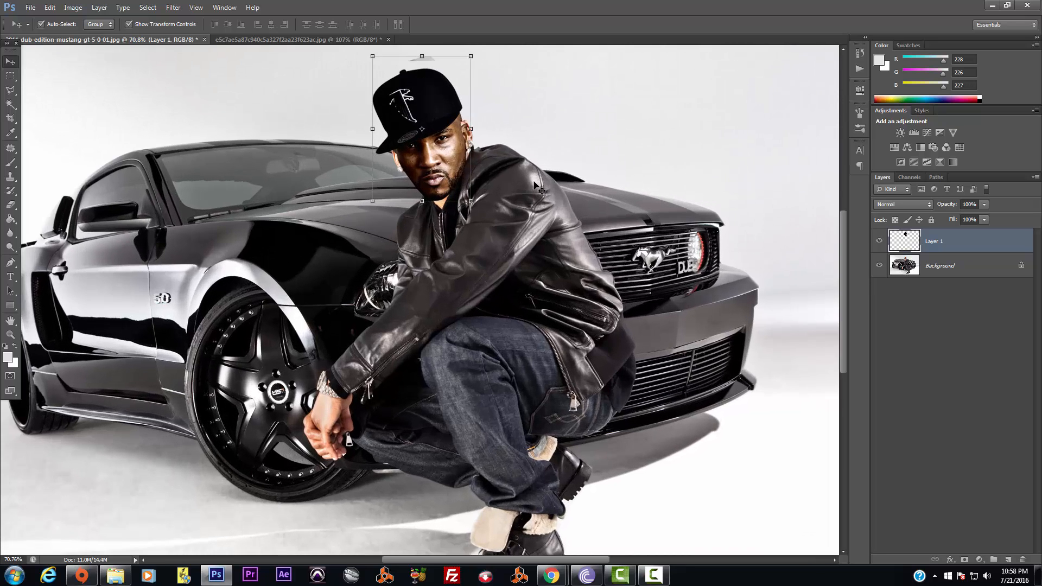
drag(459, 155, 457, 153)
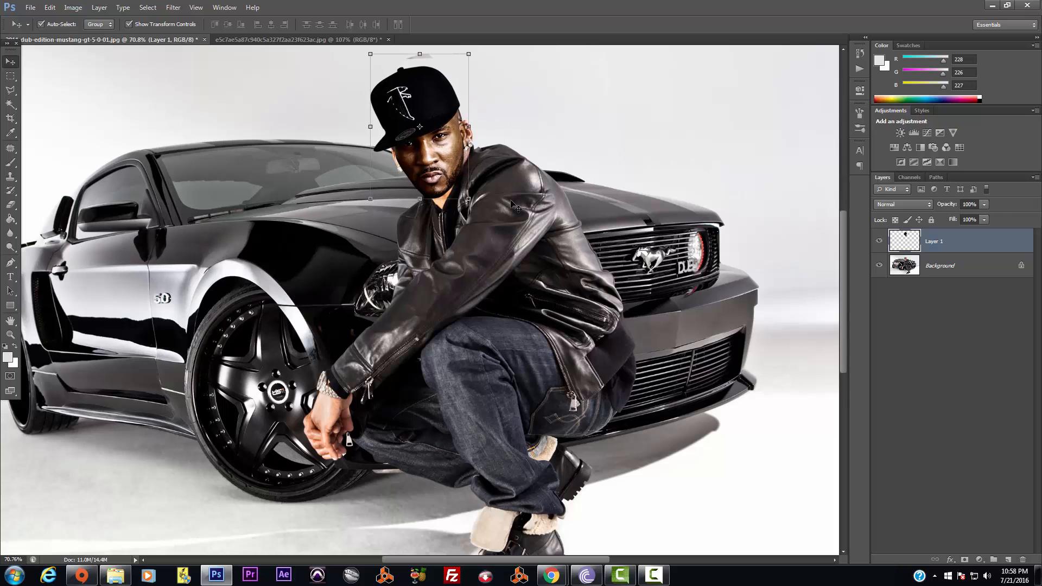
drag(476, 203, 471, 208)
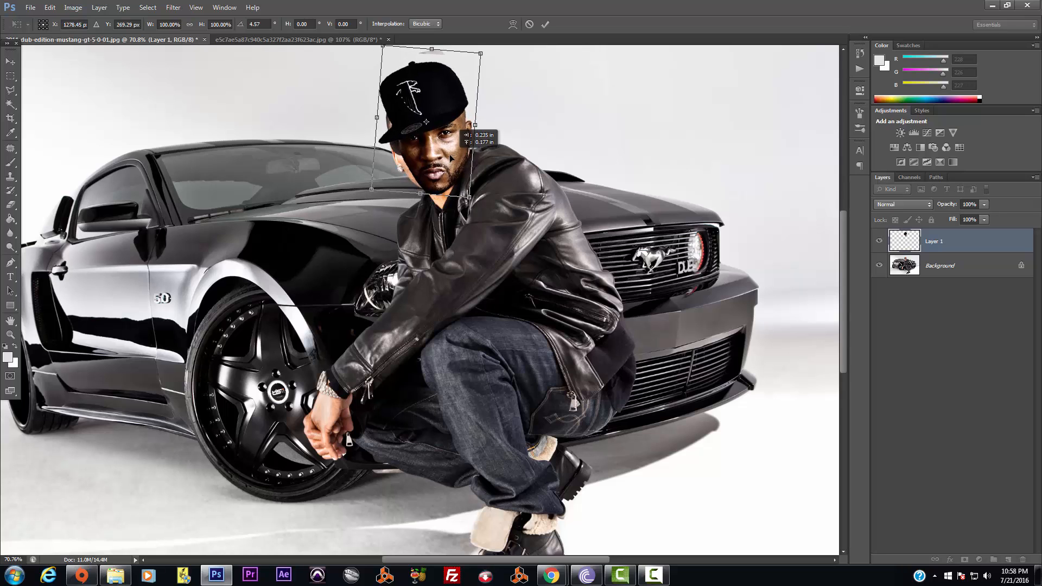
drag(447, 162, 453, 160)
key(Return)
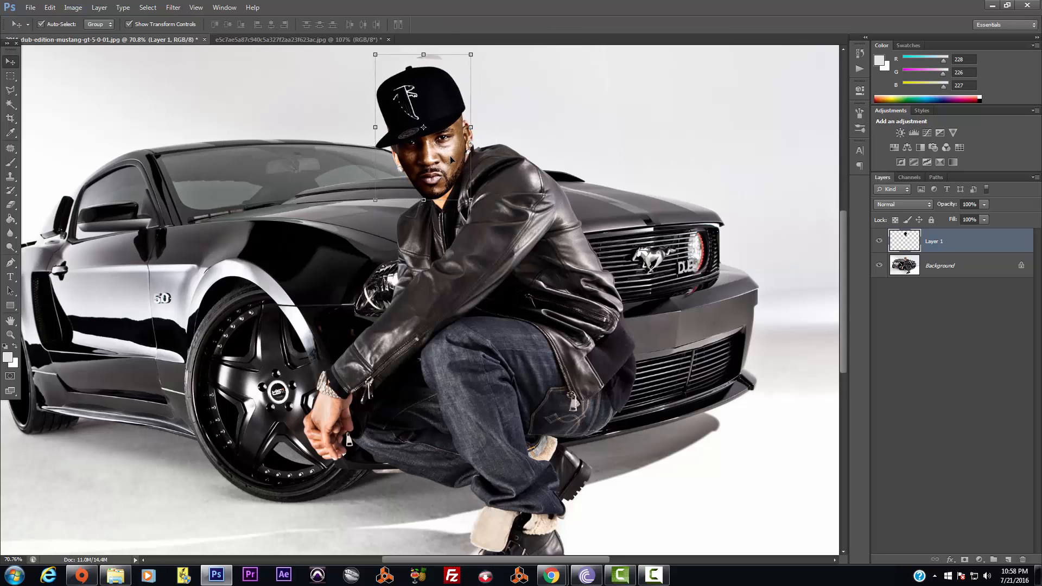
click(630, 152)
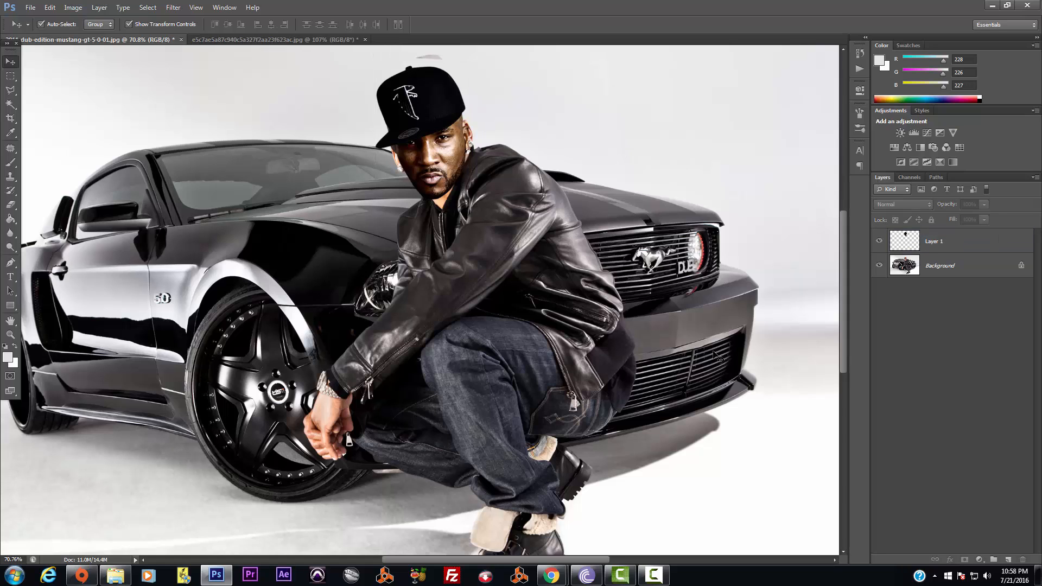
click(879, 241)
click(880, 242)
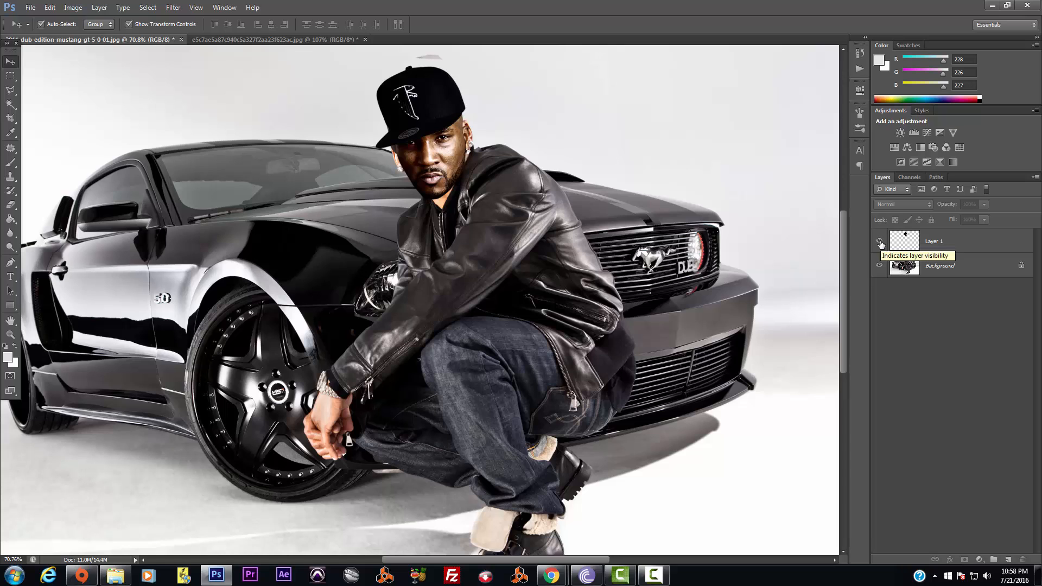
click(880, 242)
click(879, 243)
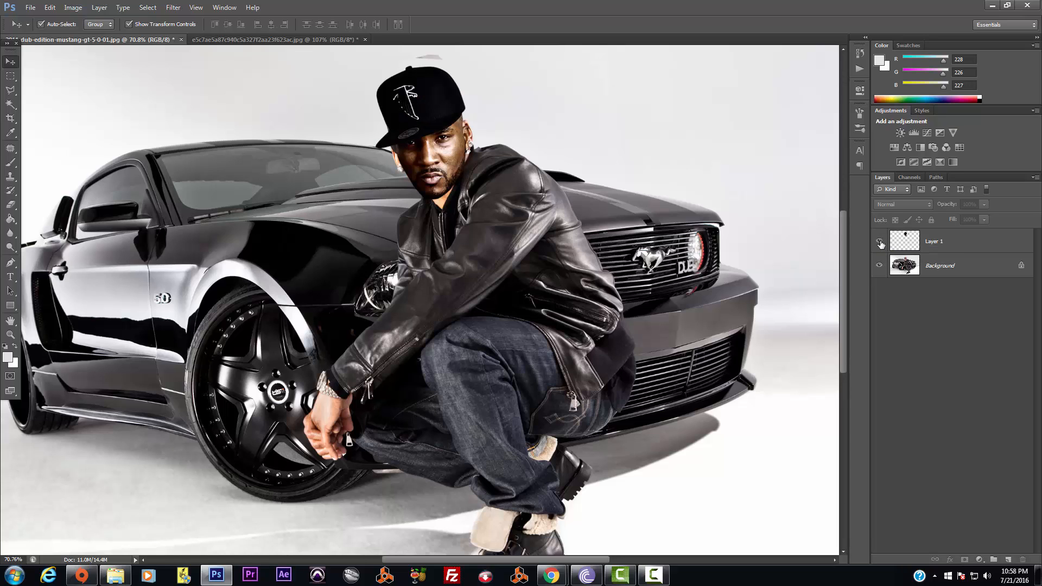
click(879, 242)
click(879, 242)
click(464, 171)
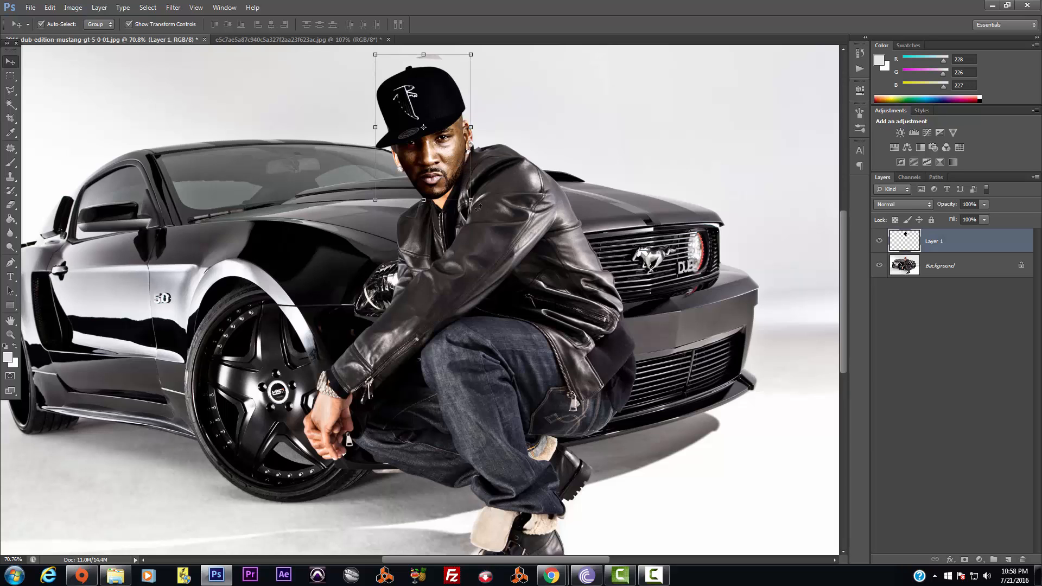
Tilt the capped head and move it onto the neck, then commit and deselect
drag(480, 210, 534, 192)
drag(449, 164, 454, 167)
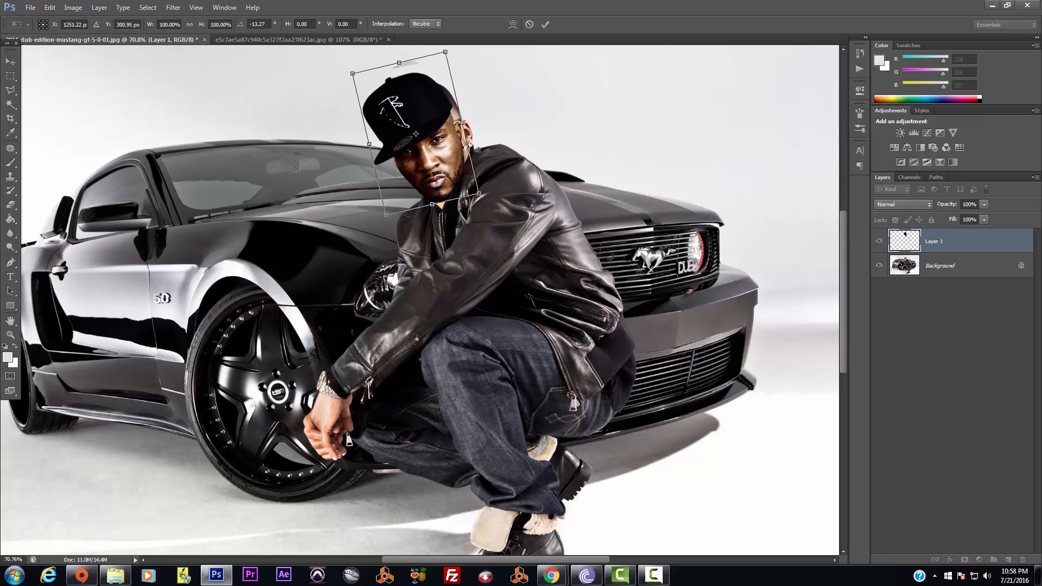
key(Return)
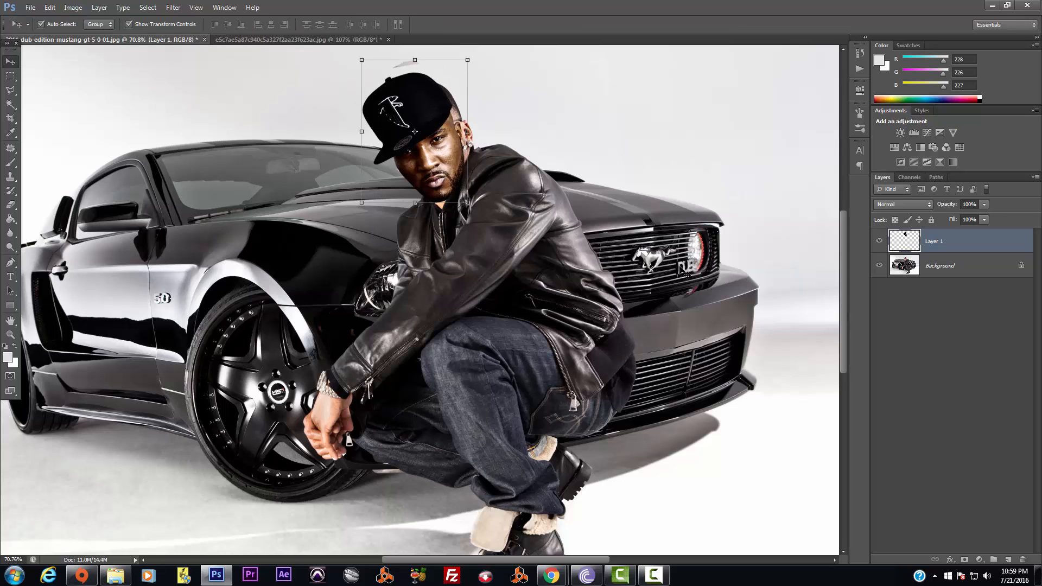
click(624, 282)
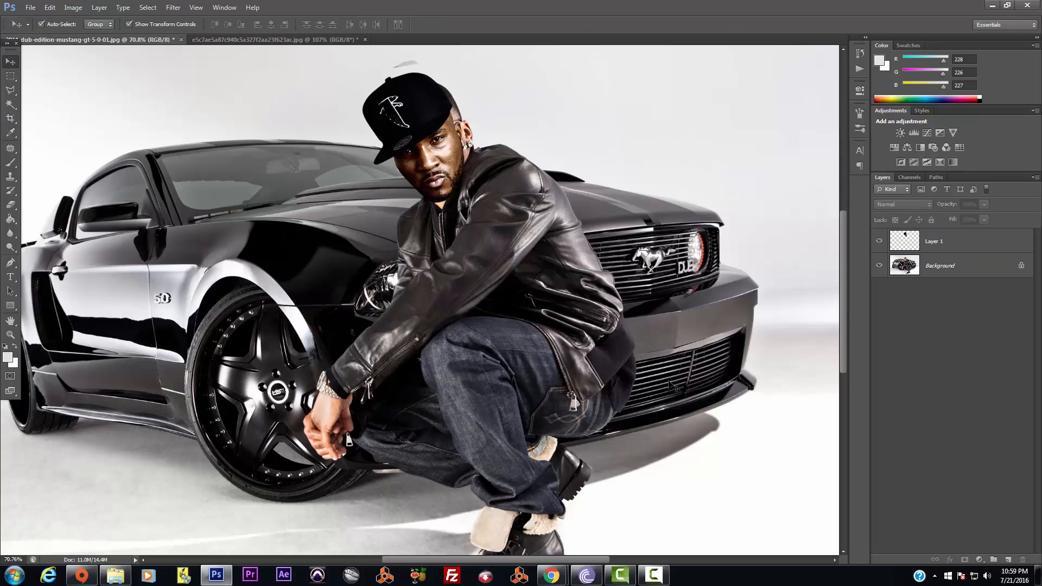
Nudge the capped head up and to the right to refine its fit
drag(446, 153, 455, 149)
click(549, 206)
scroll(549, 206, down, 4)
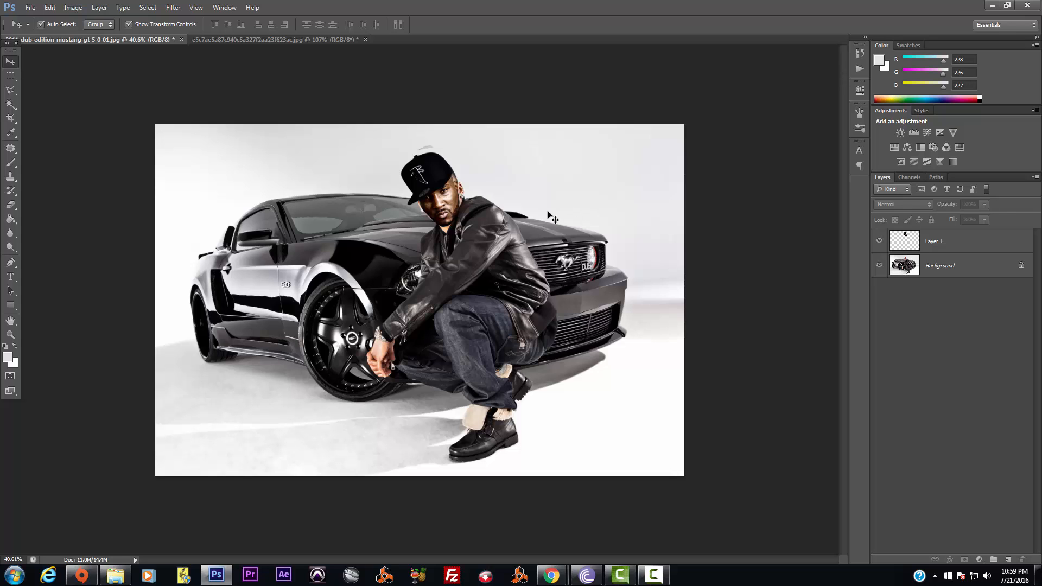
scroll(554, 217, up, 1)
click(457, 183)
drag(452, 191, 454, 189)
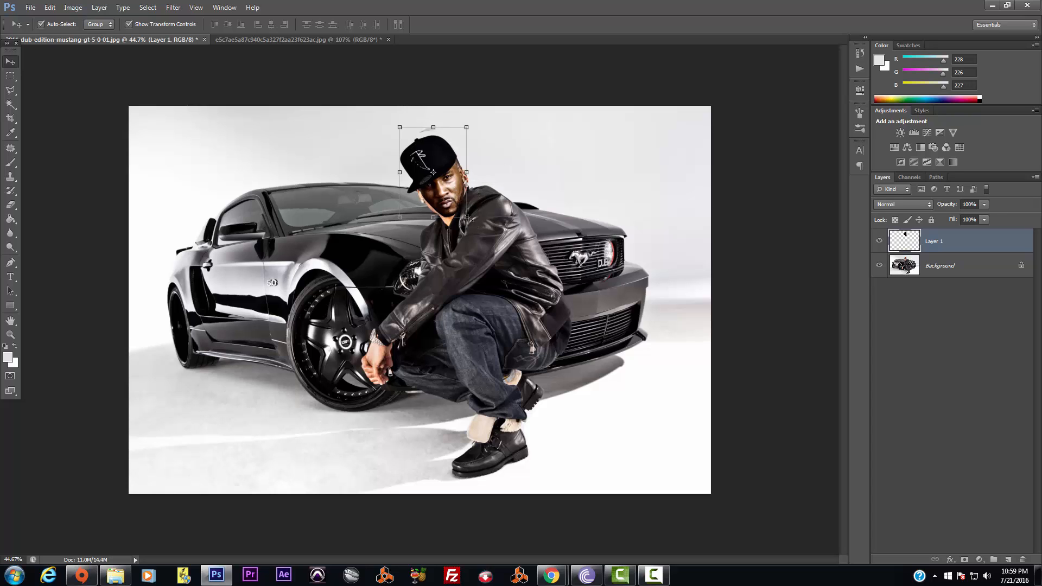
Enlarge the head to about 101%, re-tilt it about 1.4 degrees and nudge it slightly down
key(ctrl+t)
drag(467, 217, 461, 204)
key(Return)
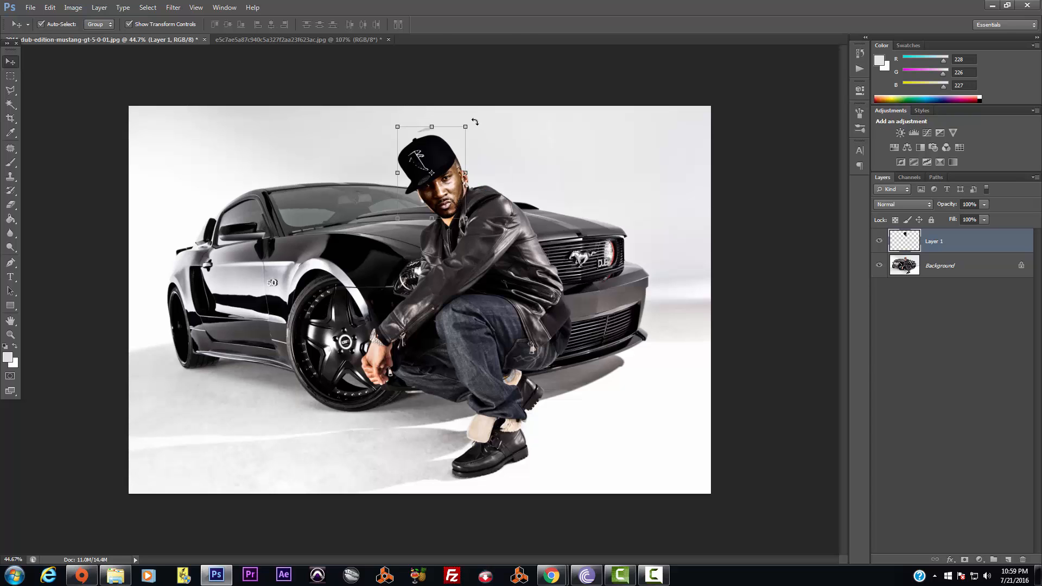
drag(475, 122, 468, 138)
drag(456, 199, 457, 200)
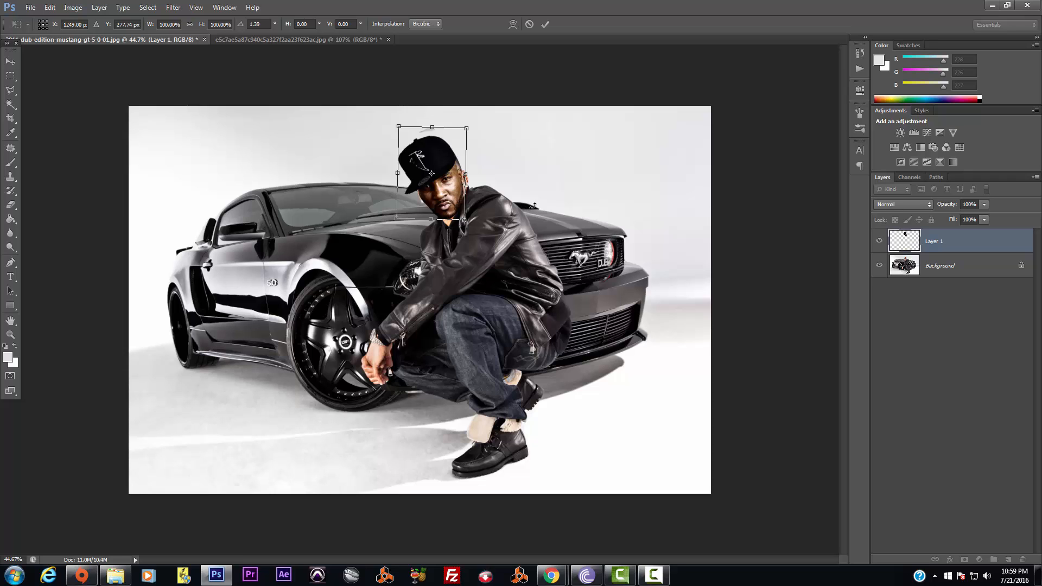
key(Return)
click(586, 223)
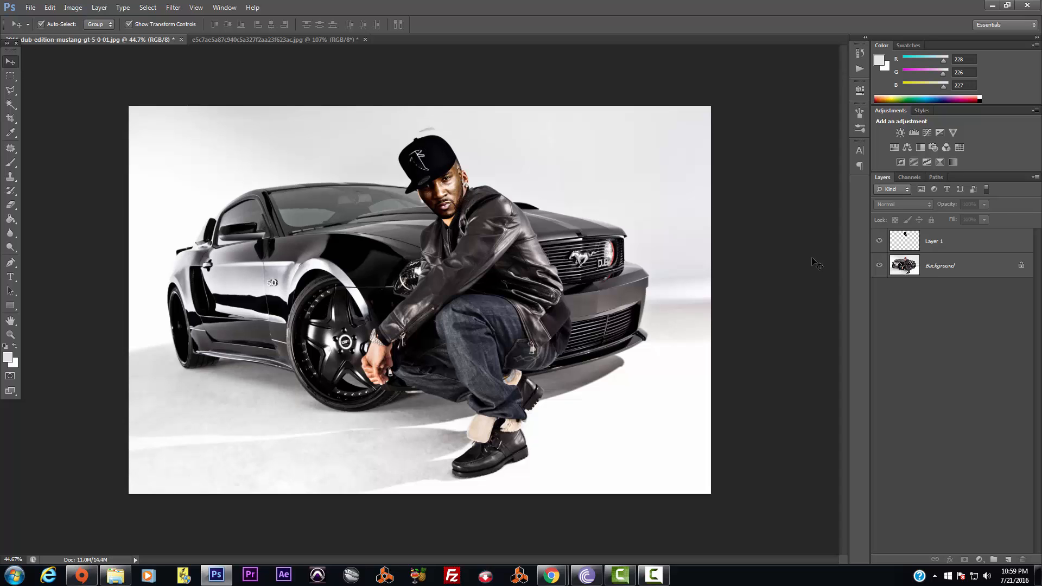
Compare with the capped head hidden, then enlarge the head to about 102%
click(879, 242)
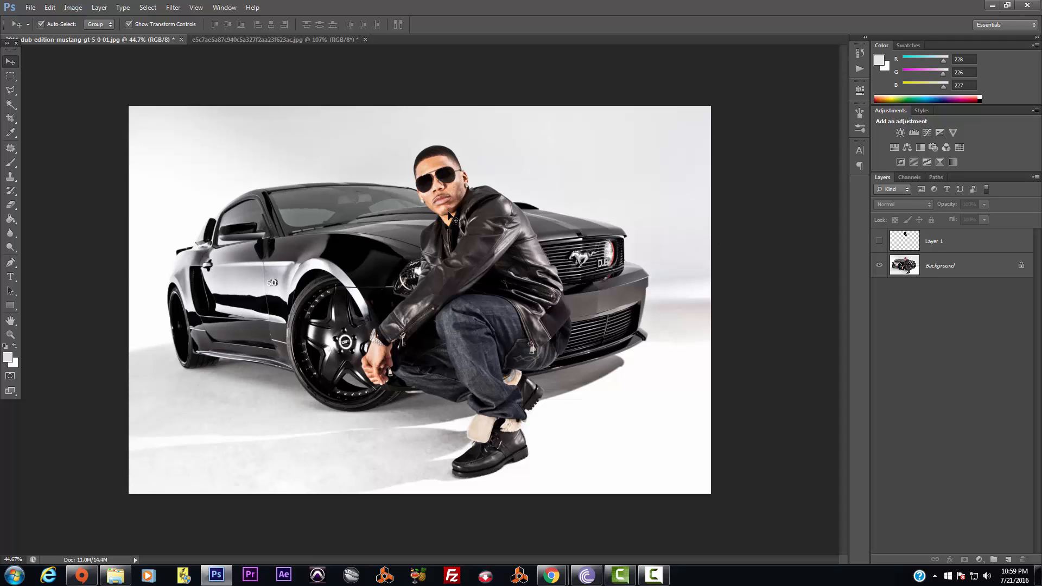
click(879, 241)
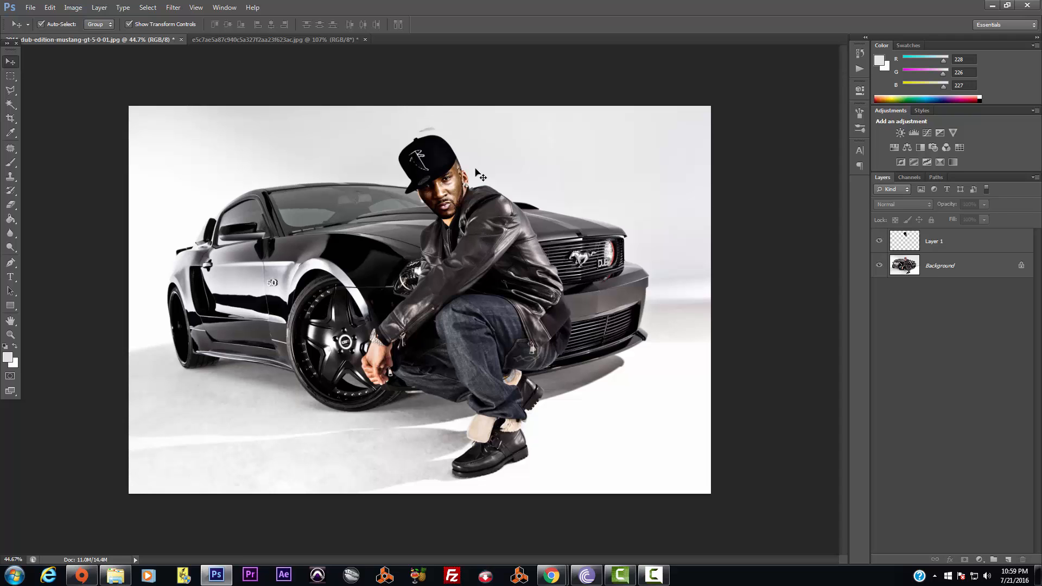
click(459, 194)
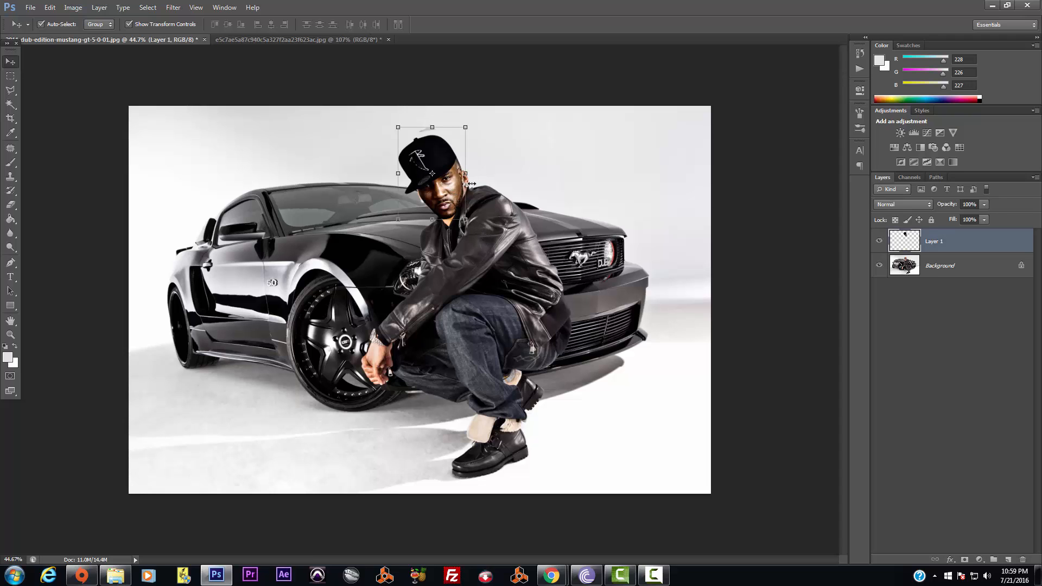
click(465, 126)
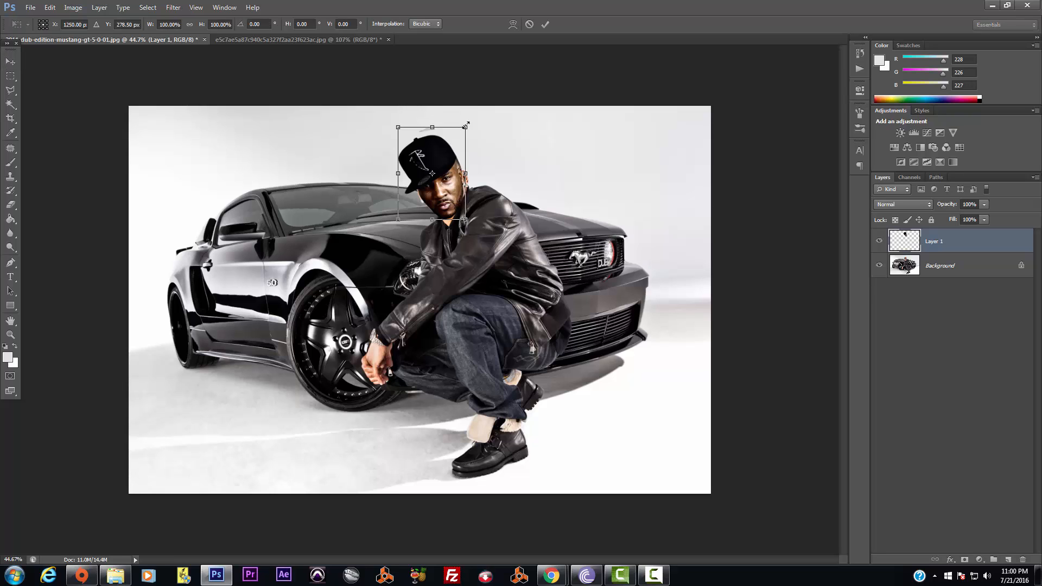
drag(467, 125, 470, 123)
key(Return)
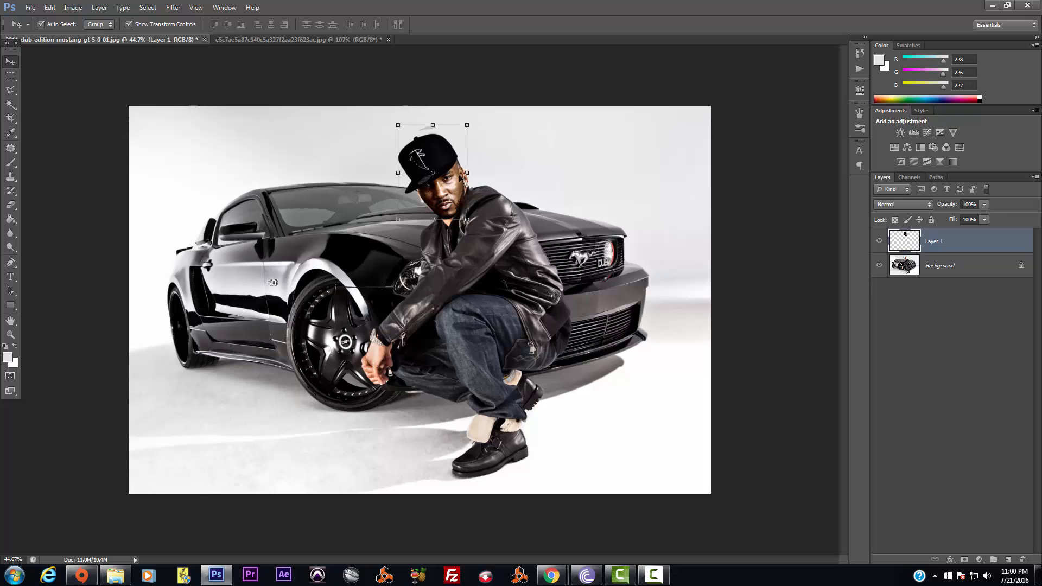
Fine-tune the head's angle and position on the neck and commit
drag(449, 202, 453, 206)
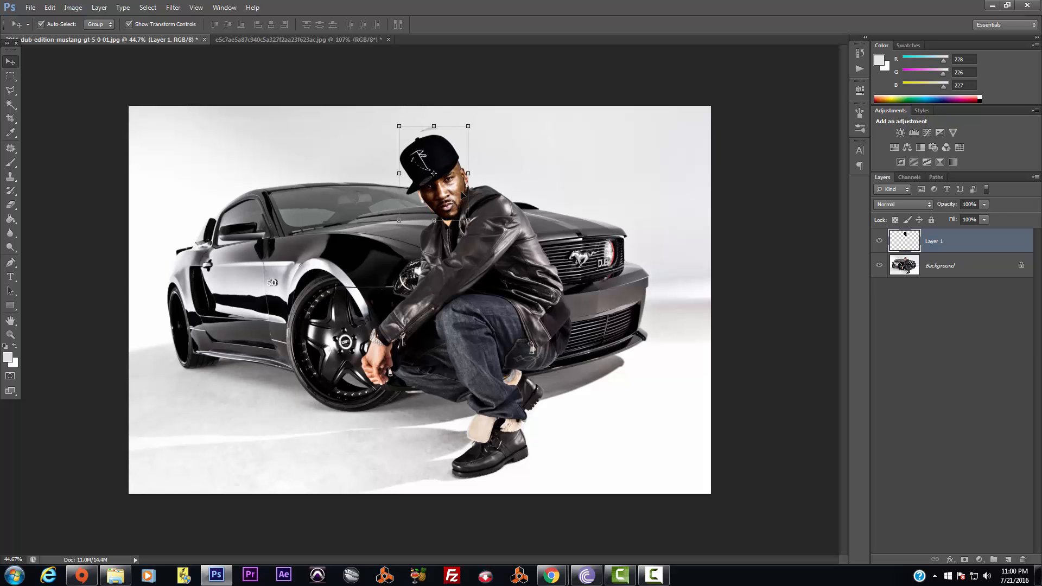
drag(462, 196, 475, 228)
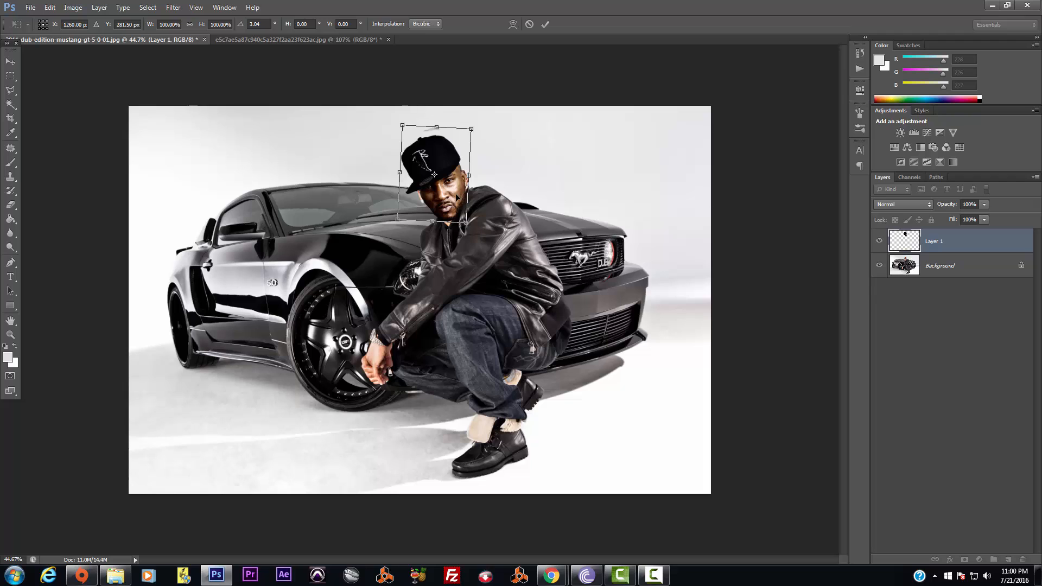
key(Return)
click(523, 188)
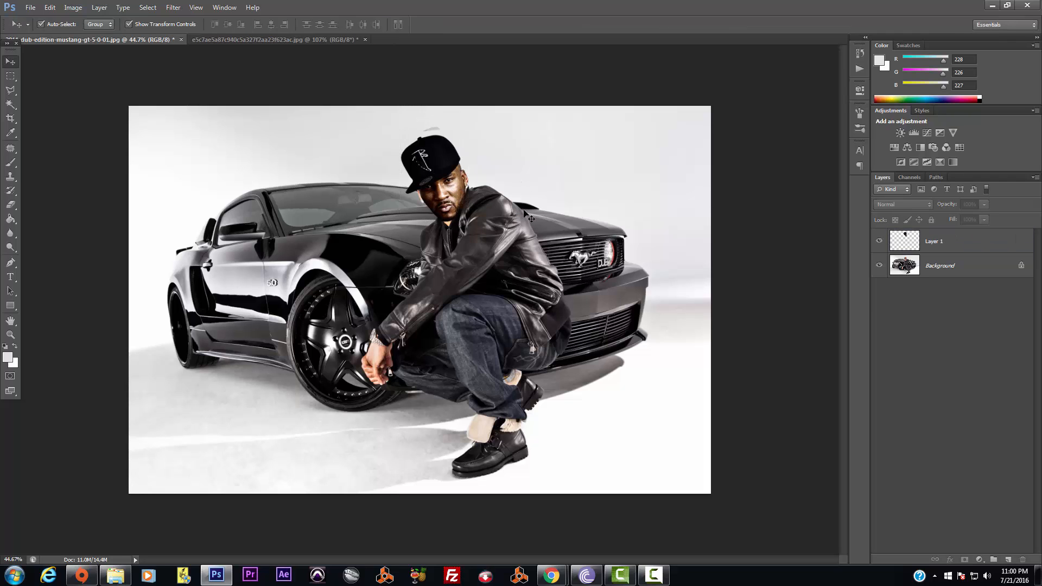
click(456, 202)
drag(453, 199, 453, 198)
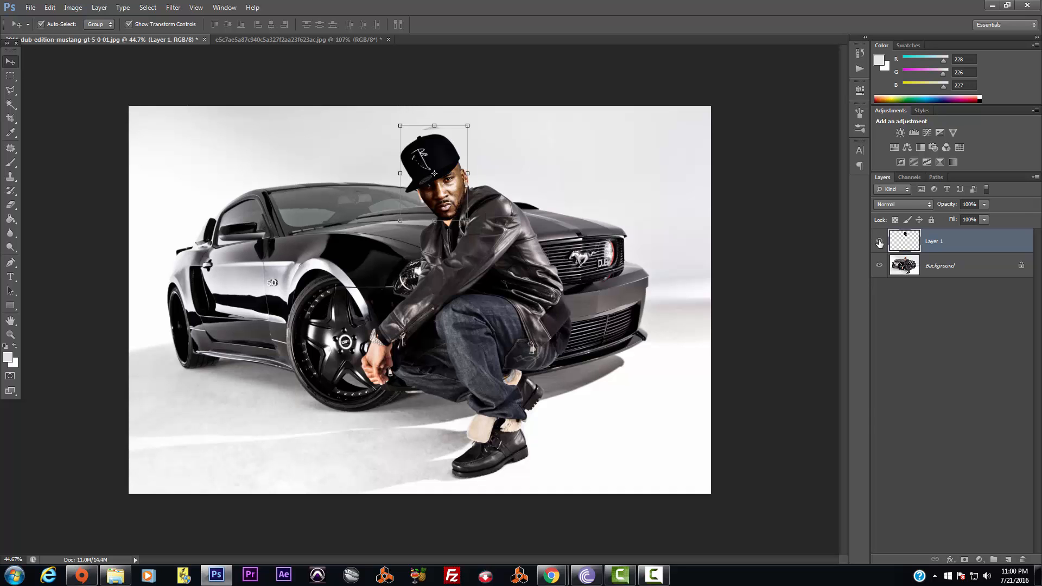
Duplicate the Background photo layer into a Background copy and zoom into the face
scroll(497, 215, up, 4)
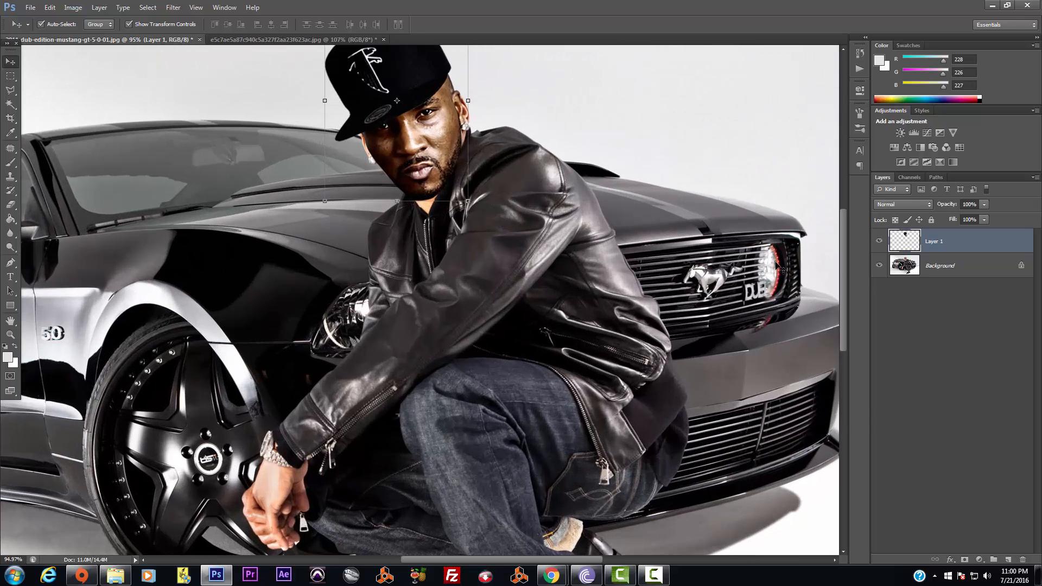
drag(842, 266, 843, 246)
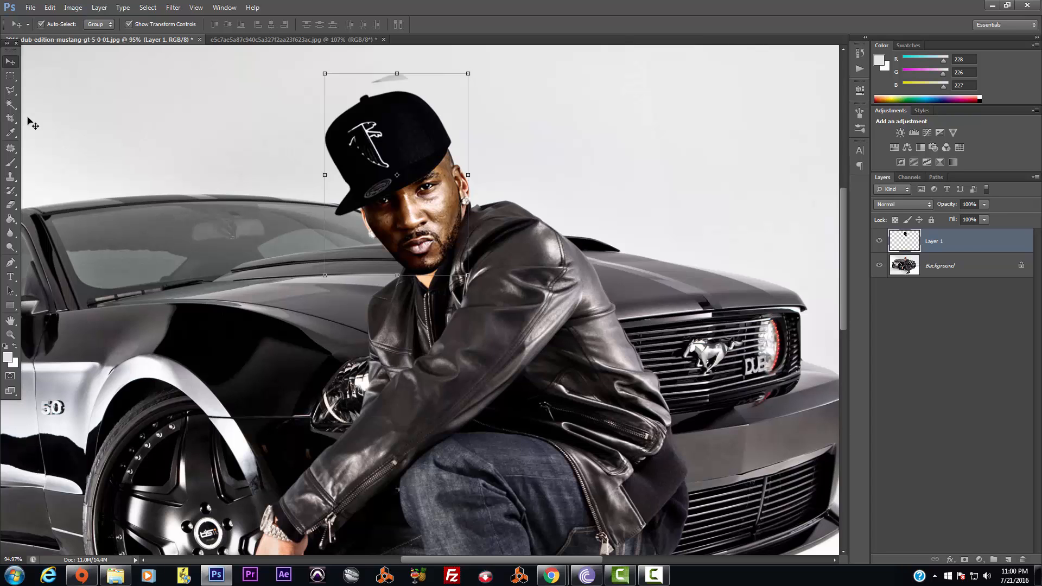
drag(975, 272, 1009, 561)
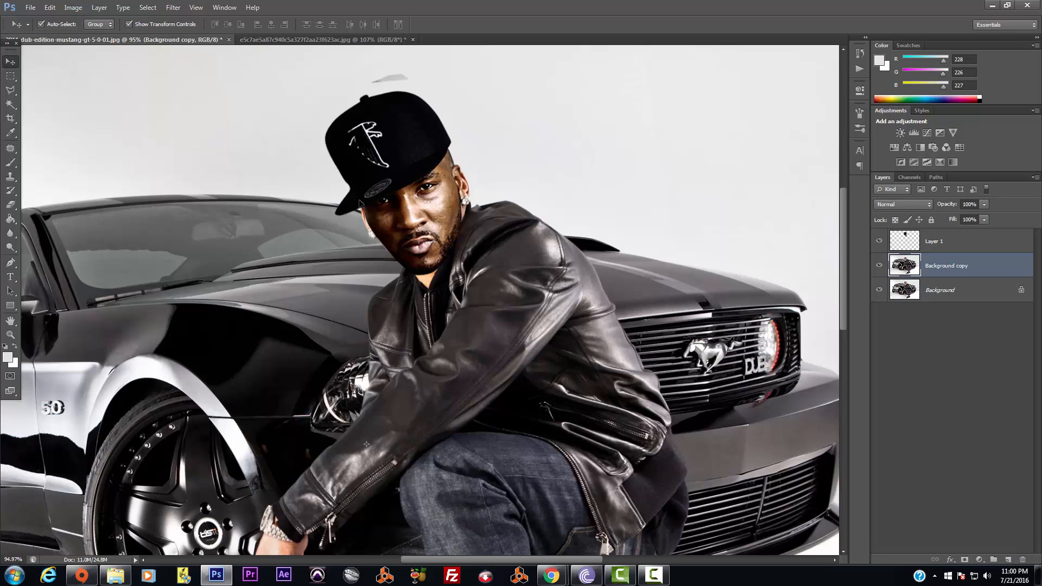
click(10, 90)
scroll(413, 249, up, 5)
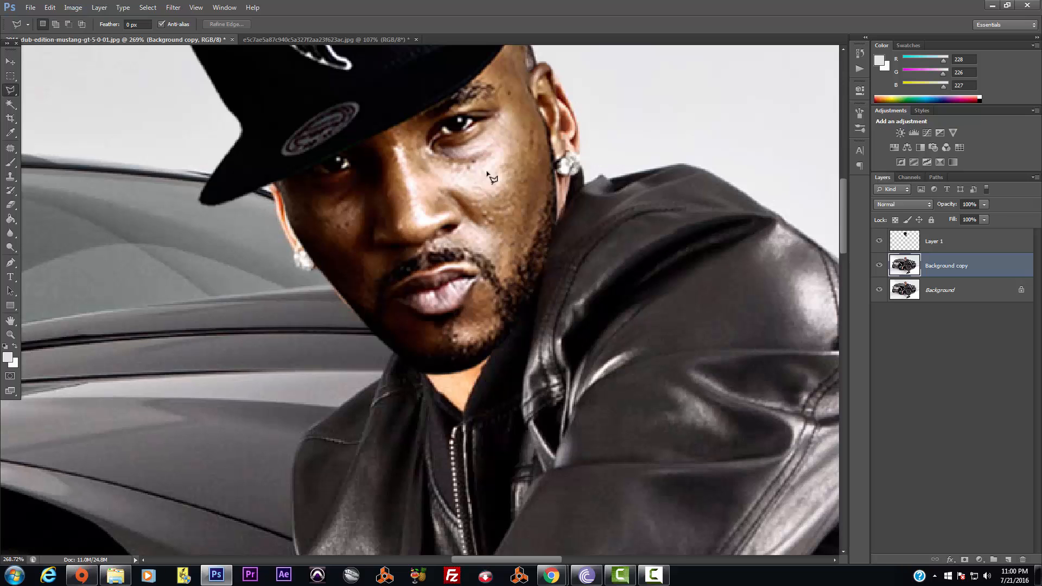
Outline the leftover ear area left of the face with a polygonal selection
click(281, 163)
click(267, 185)
click(307, 280)
click(336, 273)
click(325, 216)
click(297, 162)
click(281, 165)
Add Layer 2 and sample the light background grey as the fill colour
click(1008, 561)
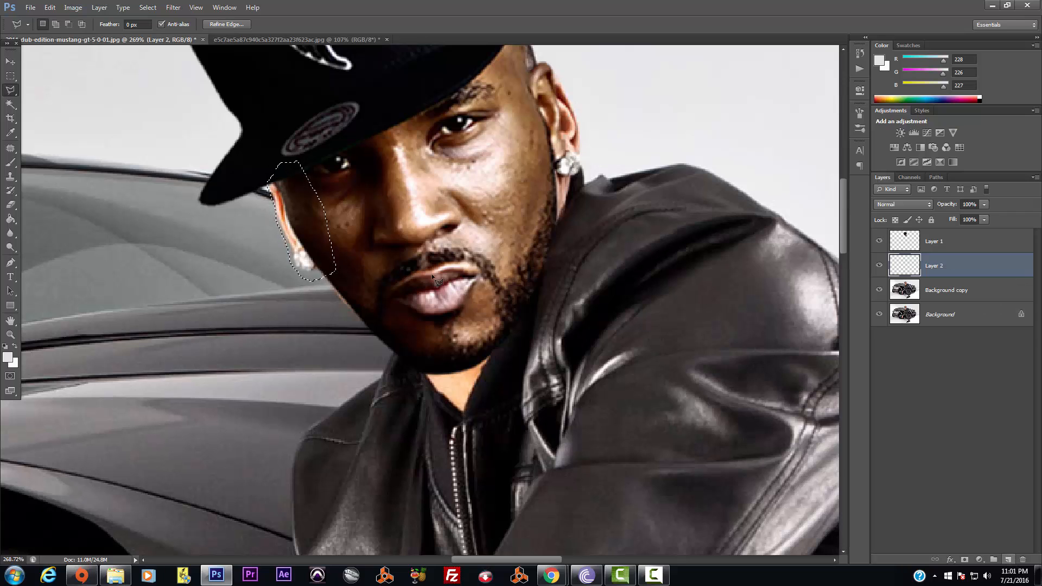
click(8, 358)
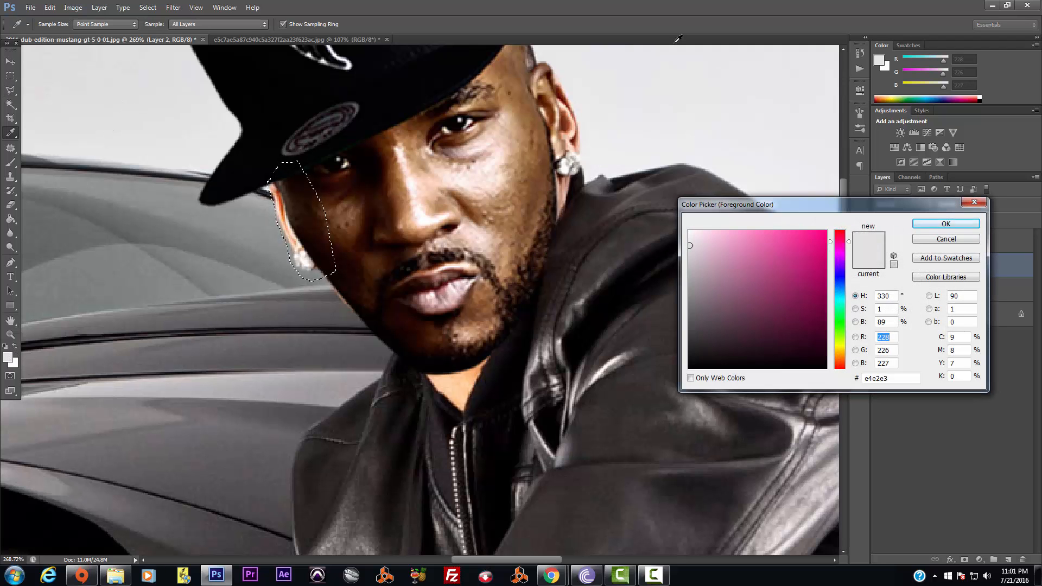
click(647, 150)
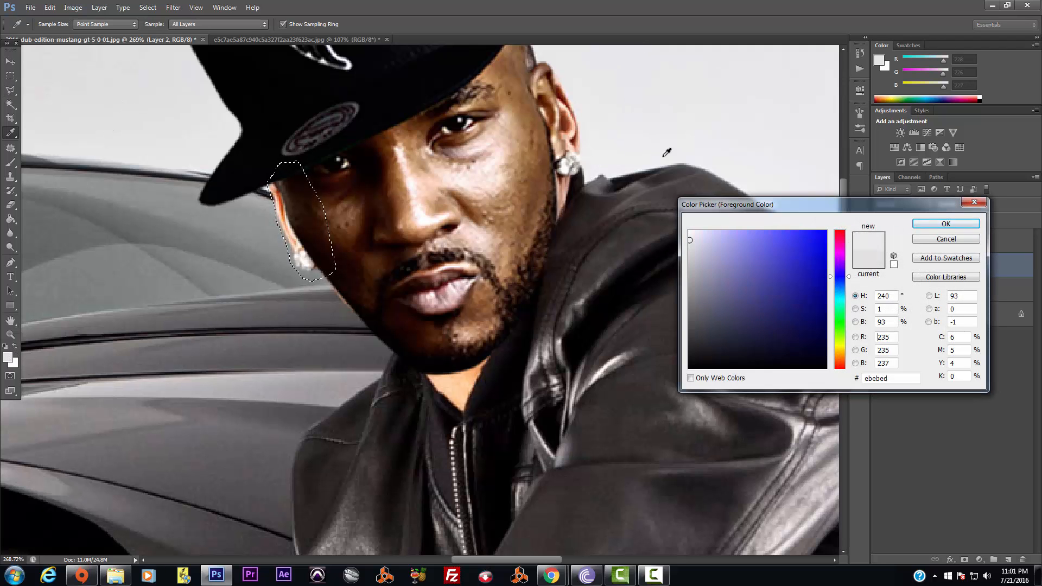
click(926, 227)
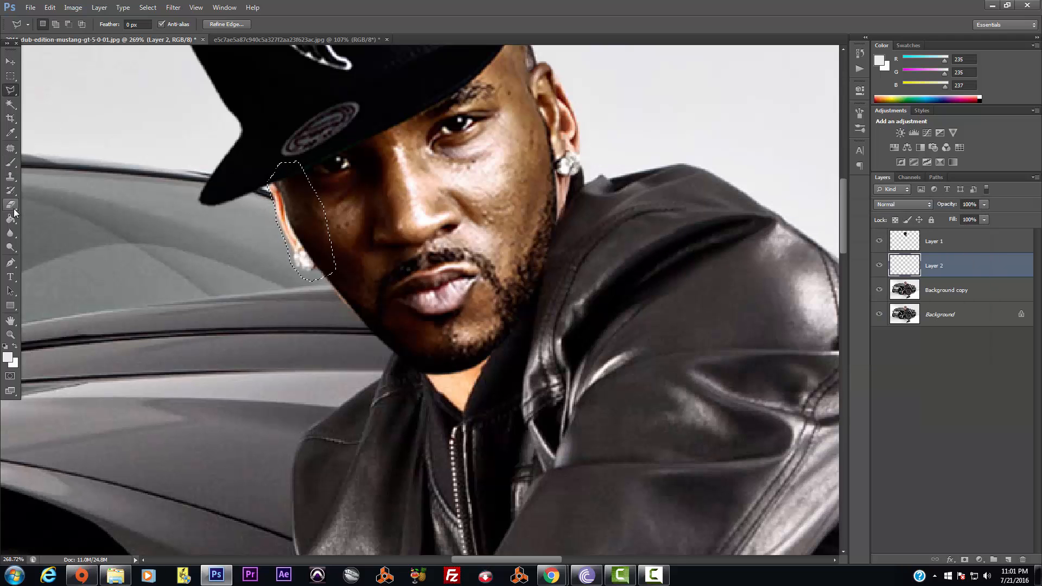
click(11, 218)
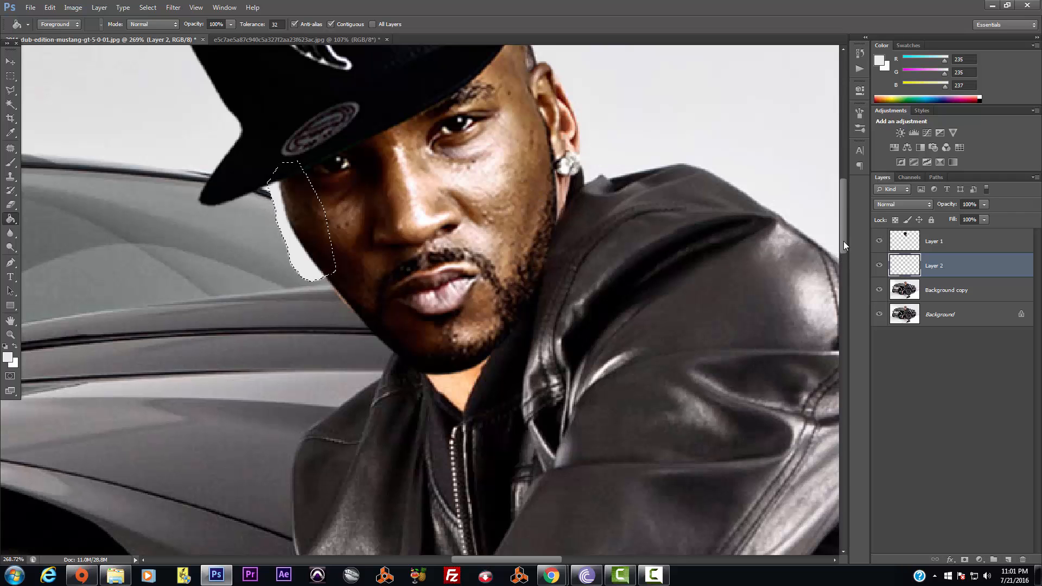
drag(844, 244, 845, 234)
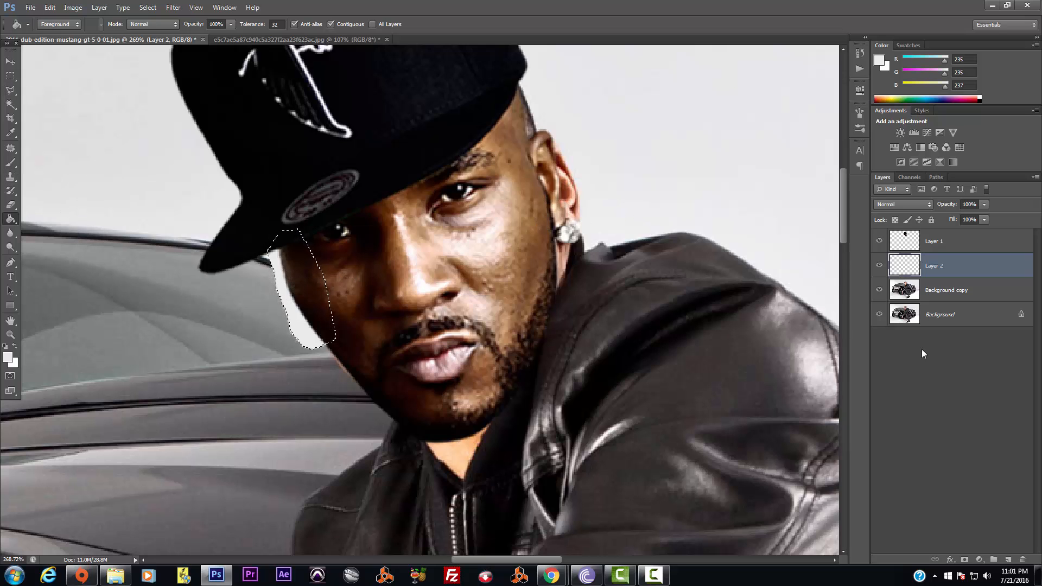
Hide the original Background layer and add a new Layer 3 above it
click(944, 287)
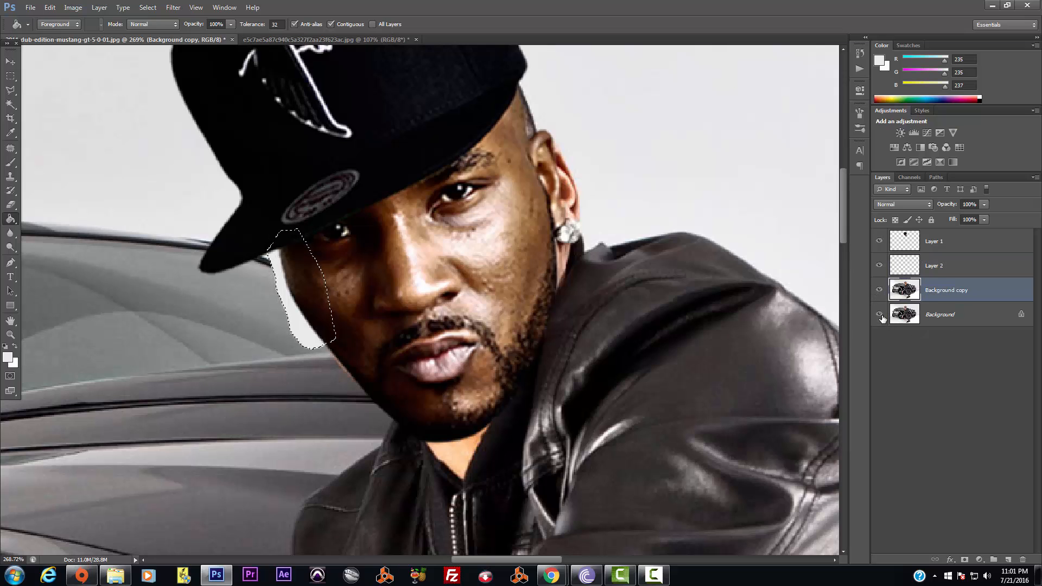
click(879, 314)
click(942, 314)
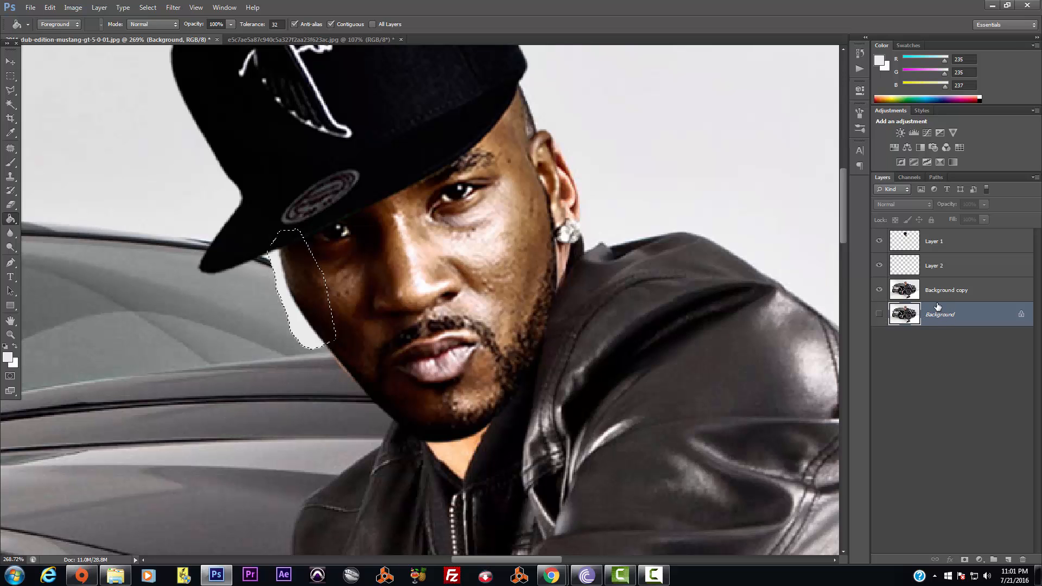
click(922, 290)
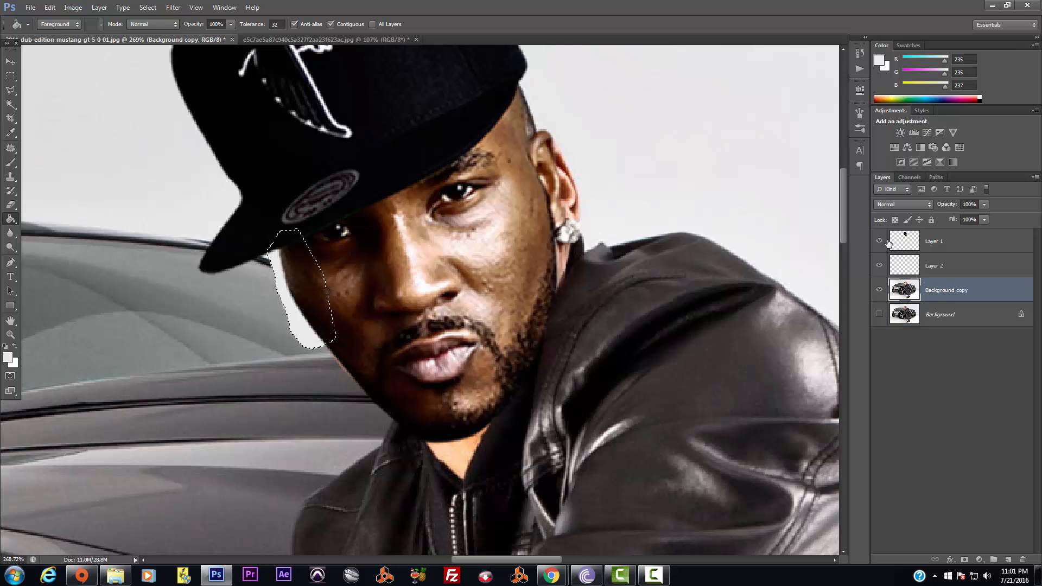
click(962, 315)
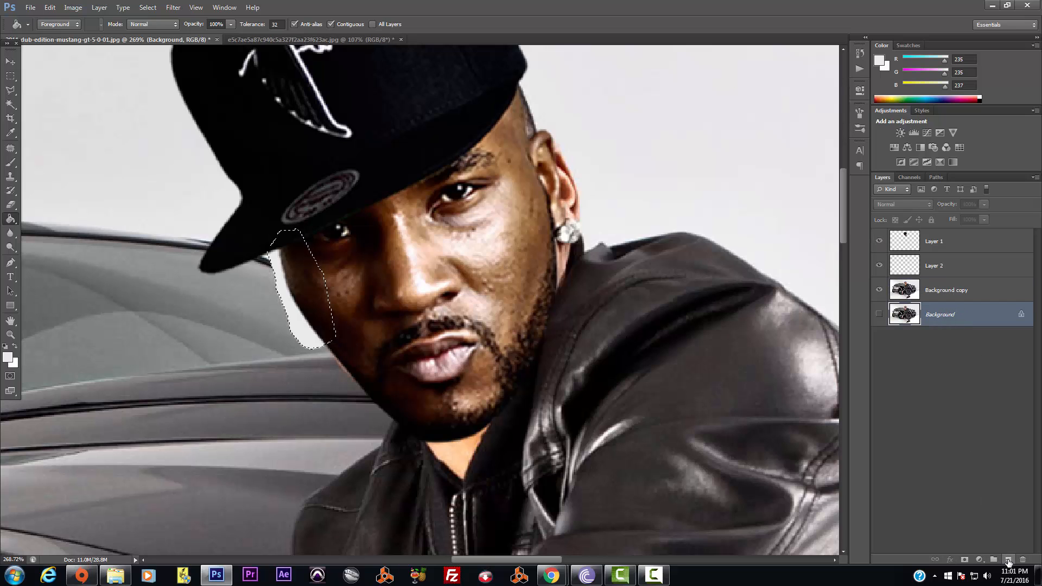
click(1008, 560)
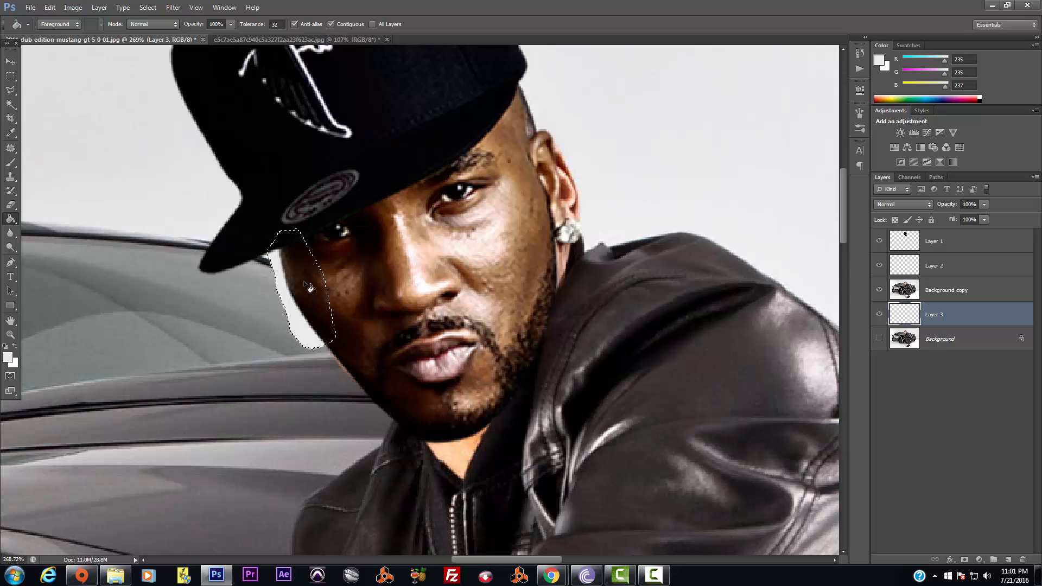
Deselect and fill Layer 3 with light grey 234,234,236, then reselect Background copy
click(13, 360)
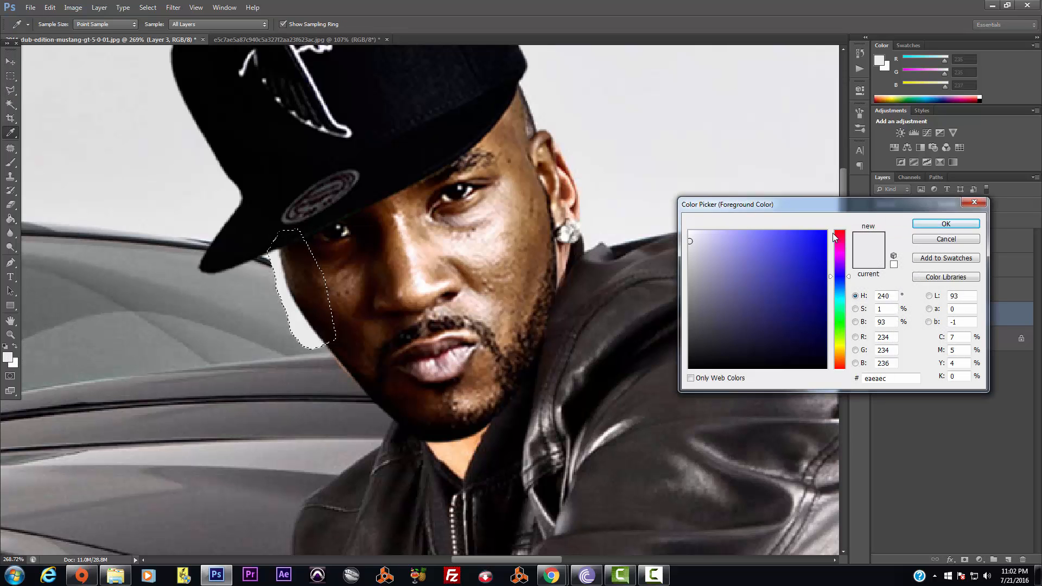
click(945, 224)
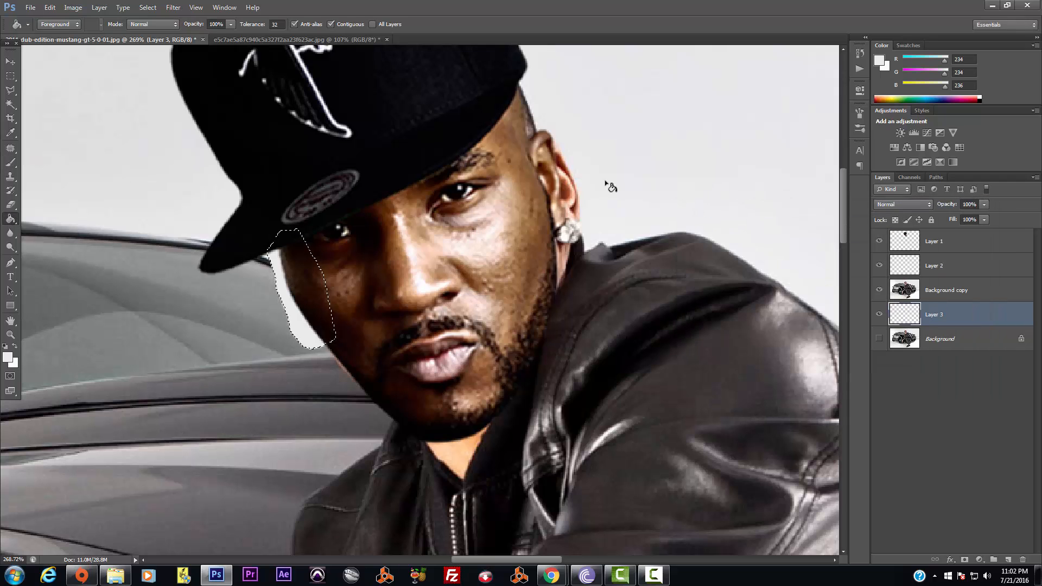
click(148, 8)
click(163, 29)
click(571, 178)
click(958, 294)
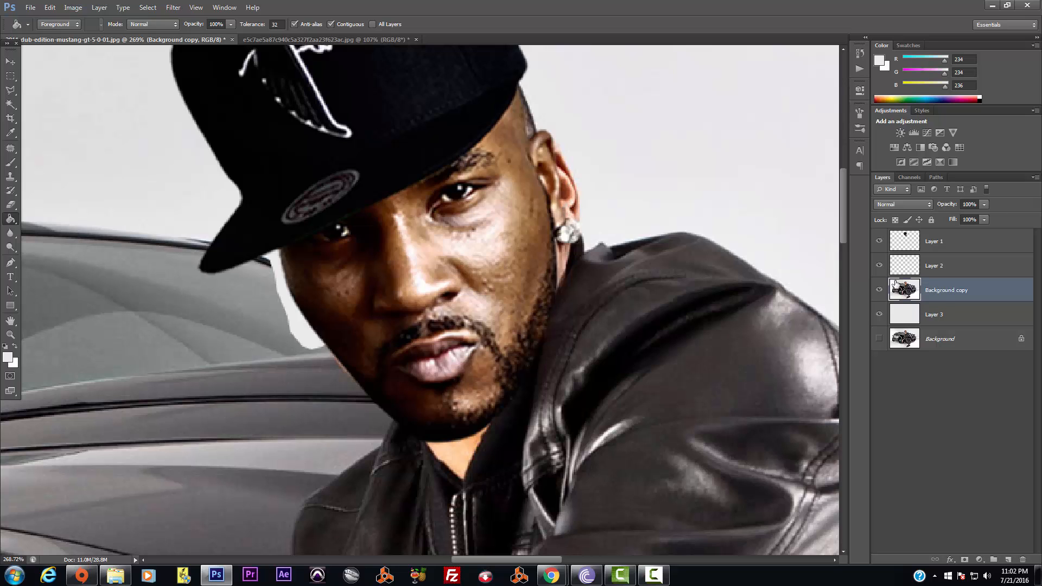
click(11, 205)
Erase the reddish ear edge, then with a smaller brush the collar pixels beside the neck
drag(570, 153, 577, 202)
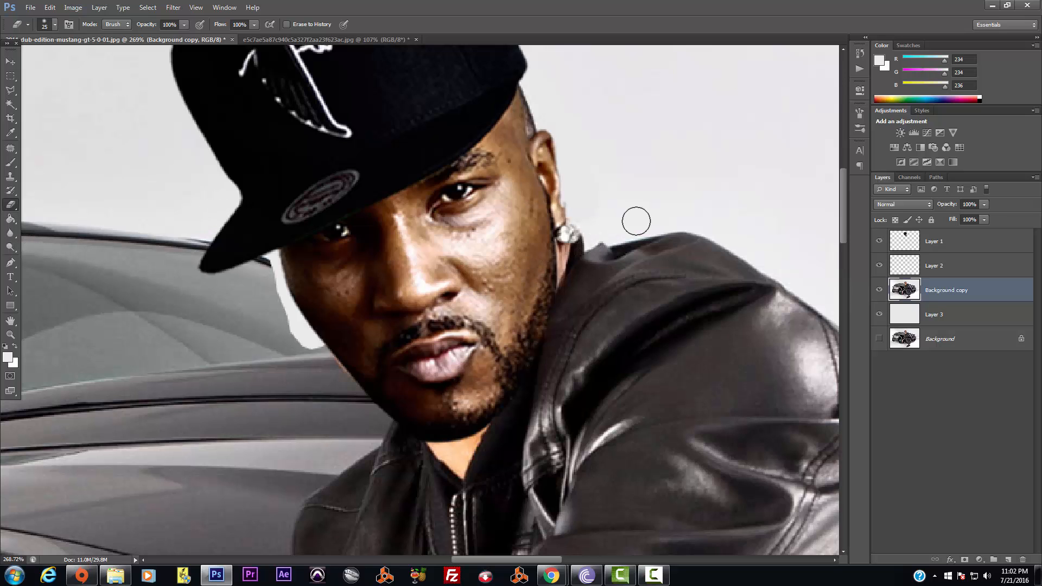
key(bracketleft)
key(bracketleft)
drag(578, 247, 572, 254)
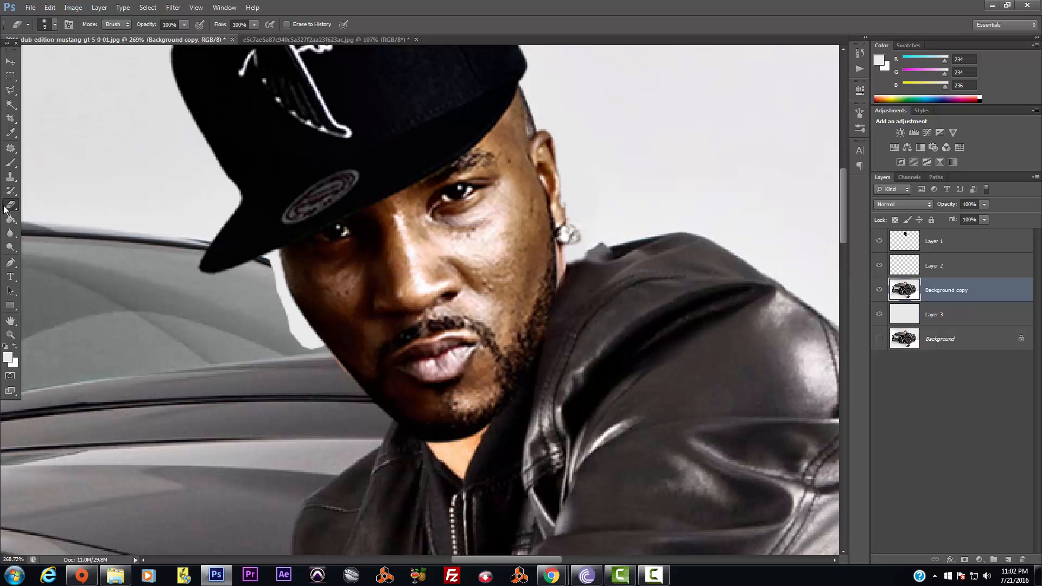
Outline the jacket shoulder beside the neck and copy it to a new Layer 4
click(11, 92)
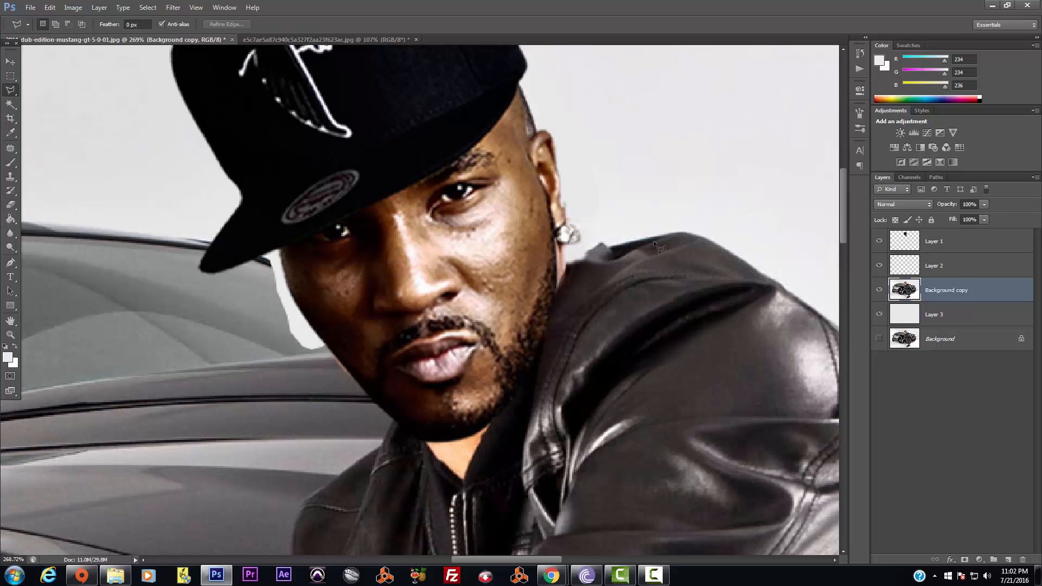
click(674, 234)
click(607, 262)
click(567, 264)
click(560, 288)
click(564, 309)
click(597, 302)
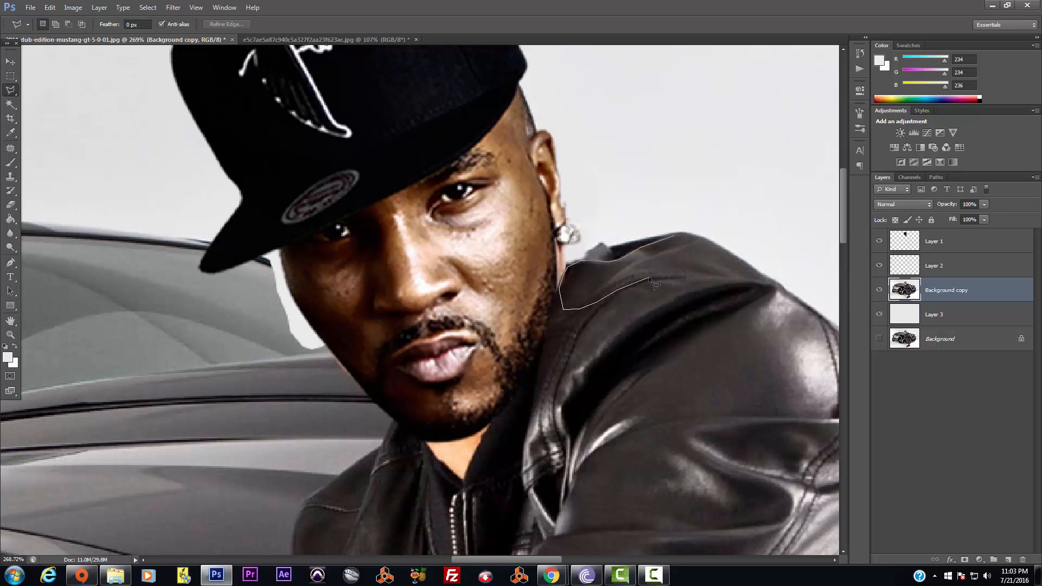
click(688, 268)
click(693, 253)
click(685, 239)
click(676, 238)
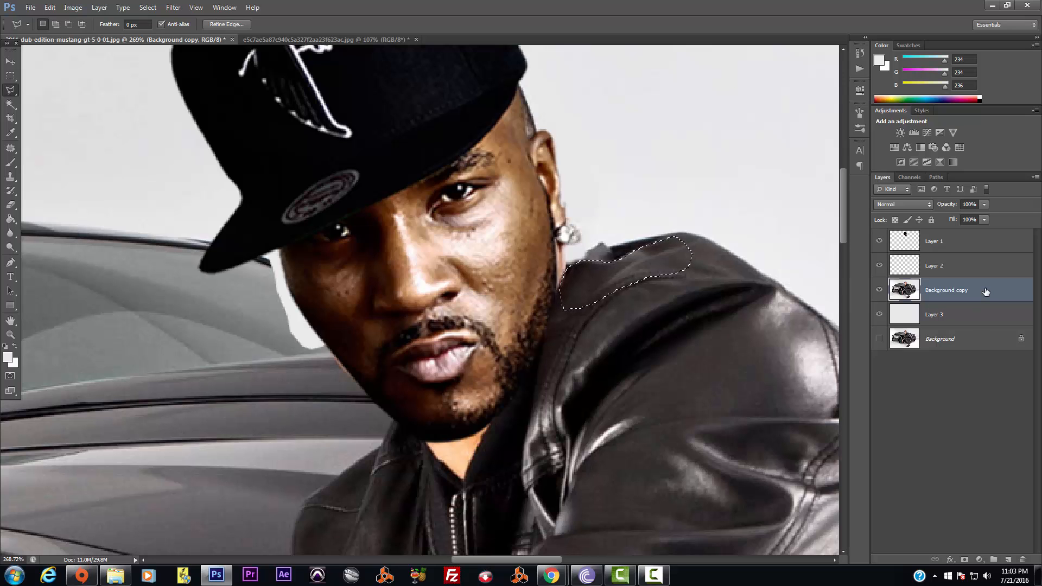
key(ctrl+j)
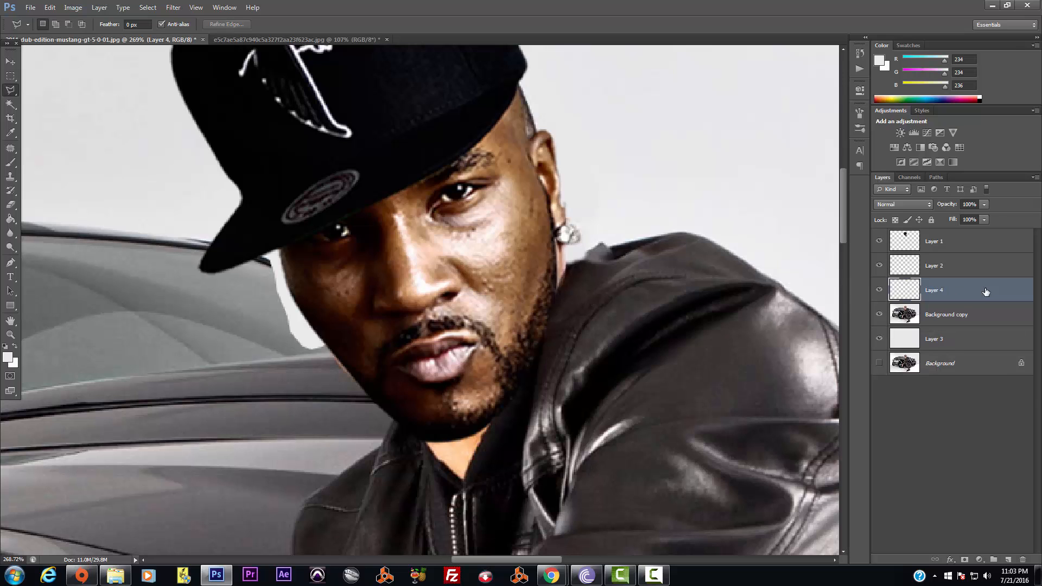
Raise the shoulder patch, tilt it about 7.7 degrees and stretch it about 10% taller
click(13, 61)
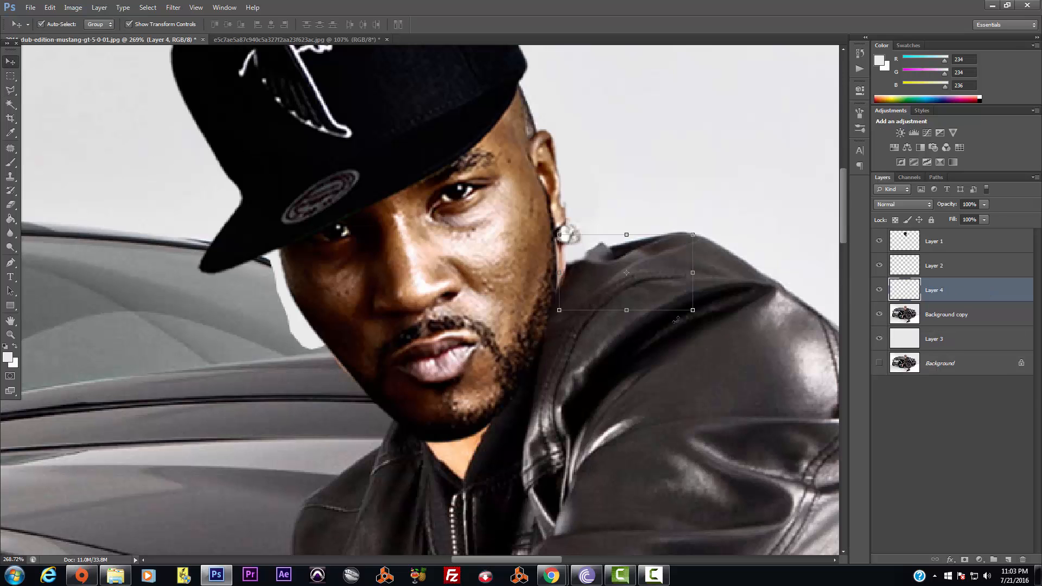
drag(647, 255, 643, 235)
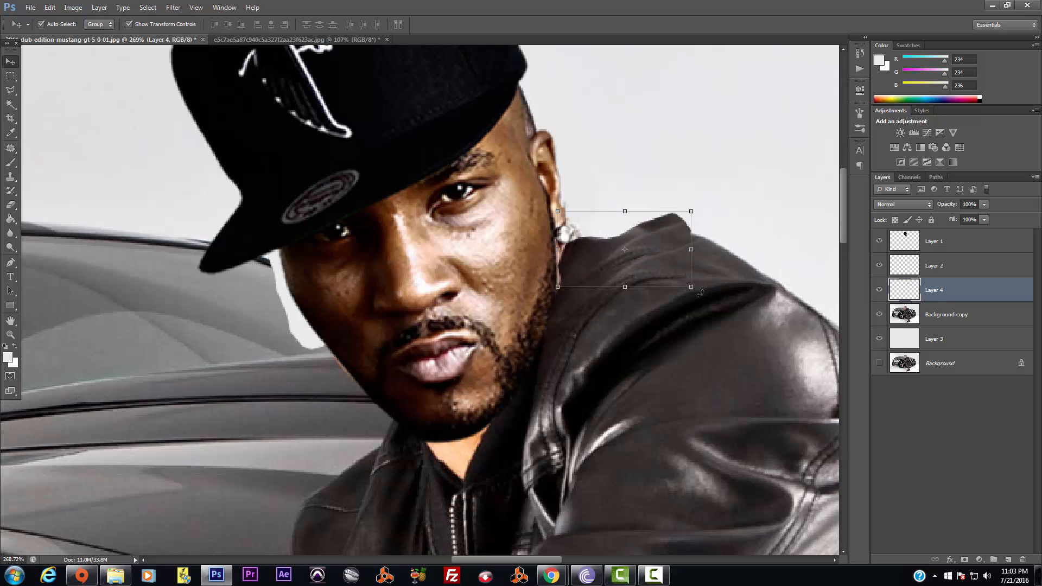
drag(700, 291, 695, 296)
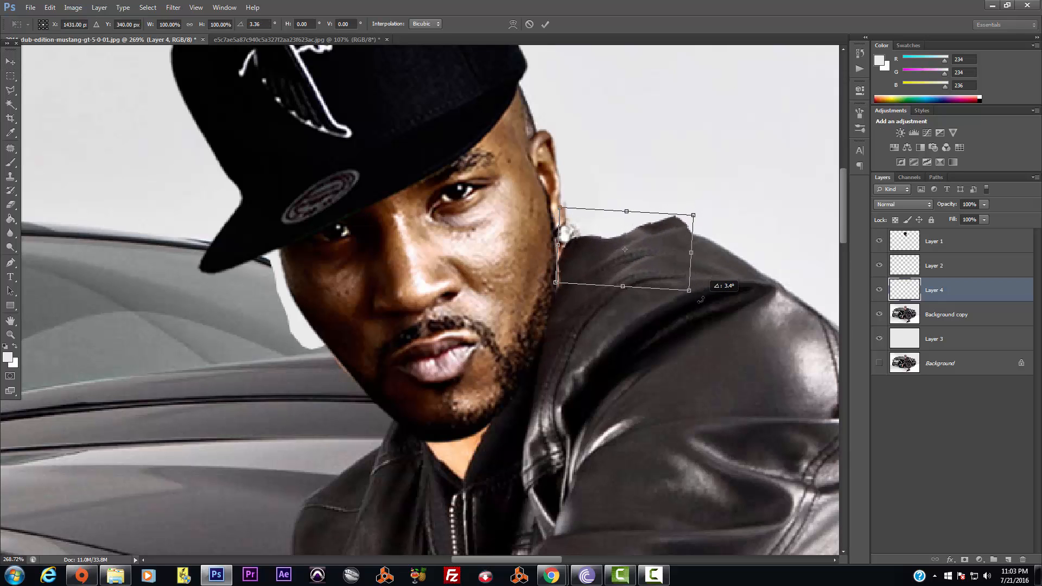
drag(654, 240, 652, 243)
drag(703, 210, 708, 222)
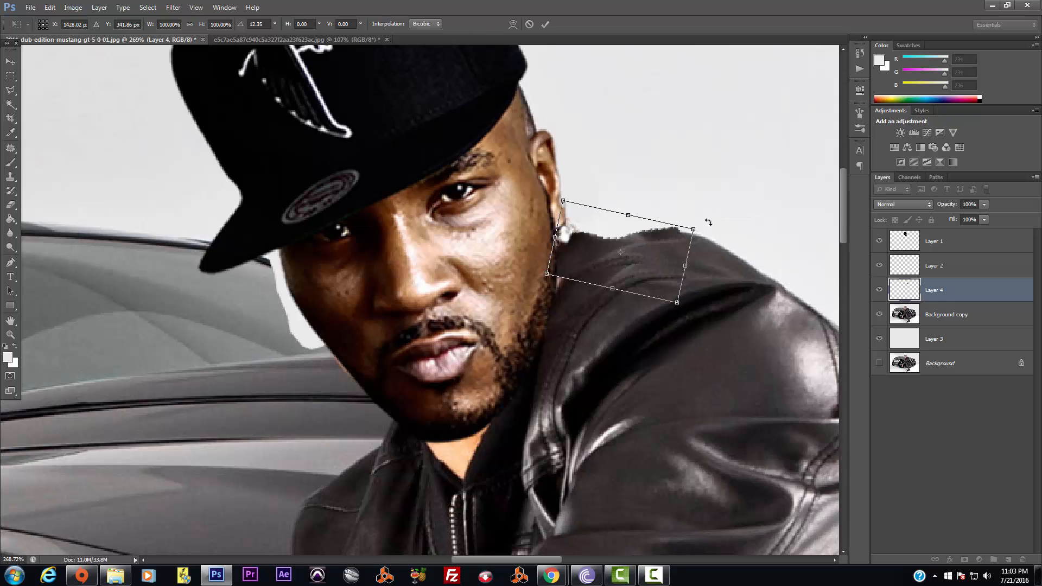
drag(612, 288, 611, 295)
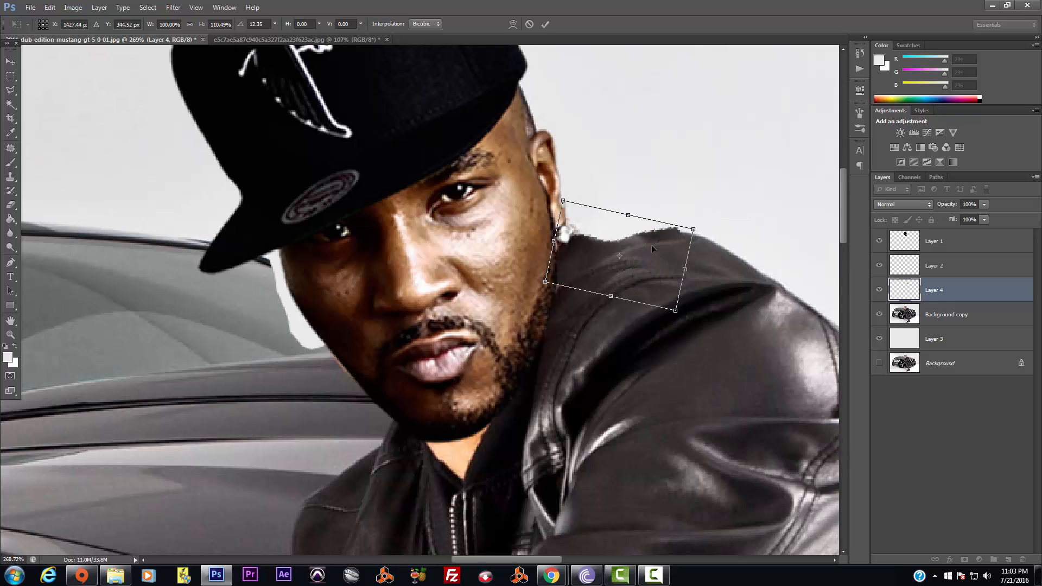
key(Return)
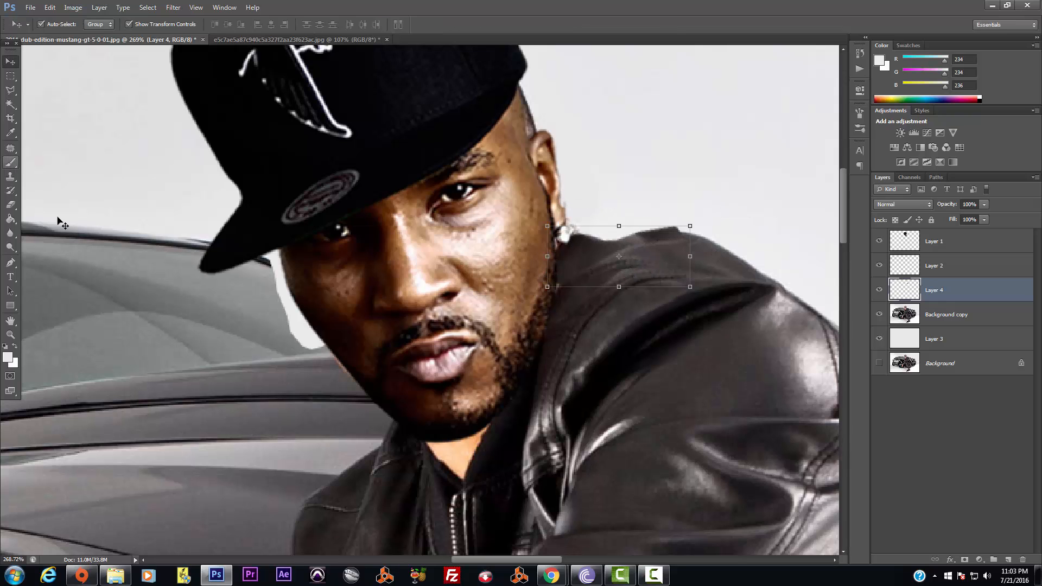
Erase the patch's top edge and stretch it to 107% height
click(10, 205)
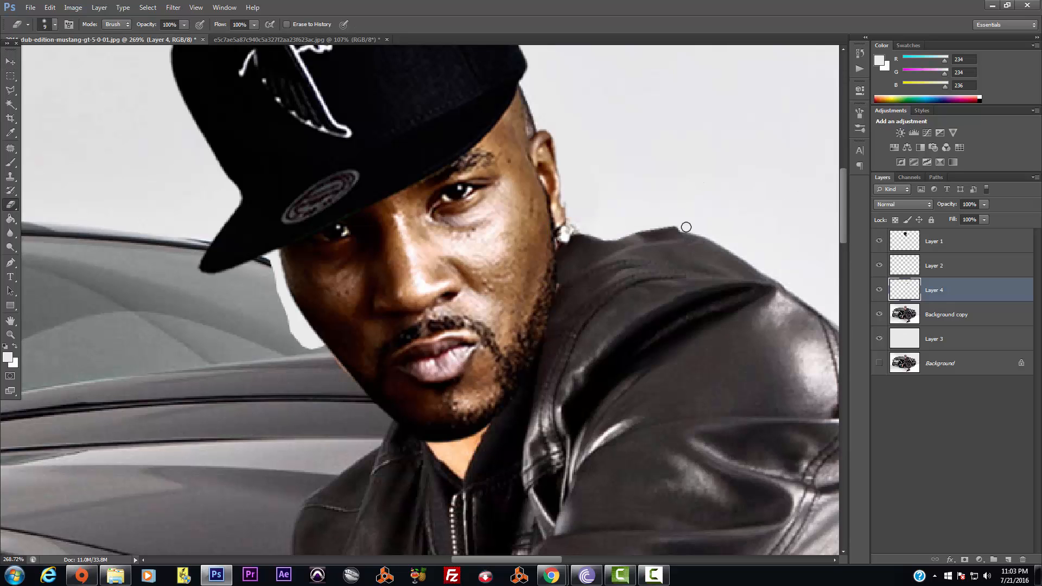
drag(678, 228, 624, 226)
click(10, 62)
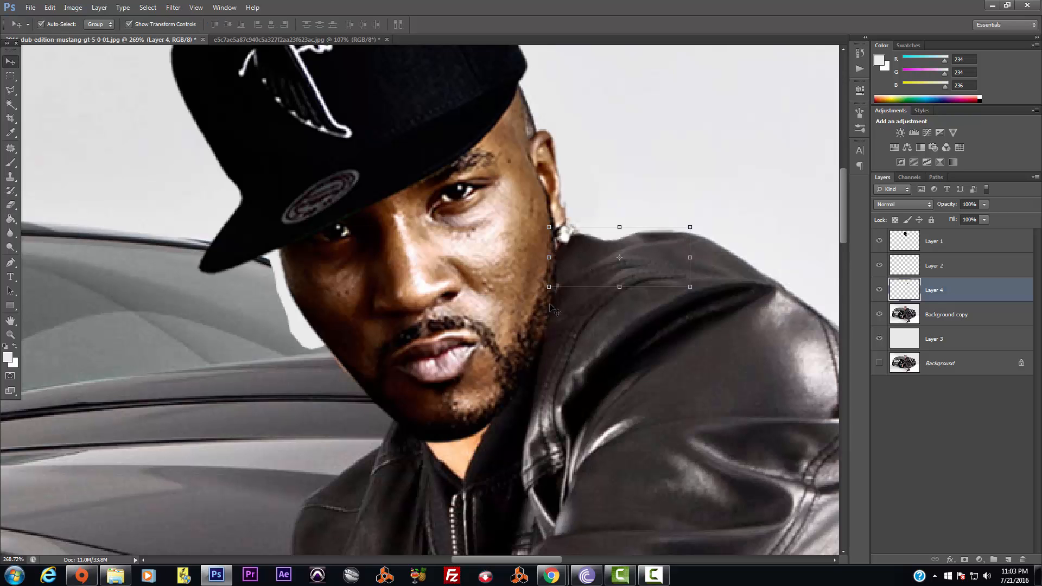
click(619, 287)
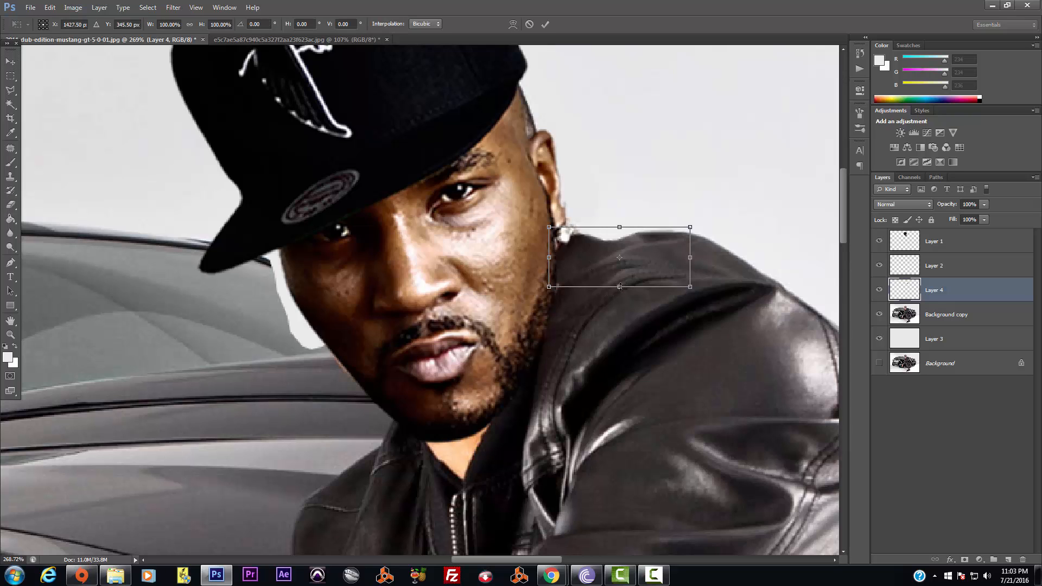
drag(620, 287, 639, 292)
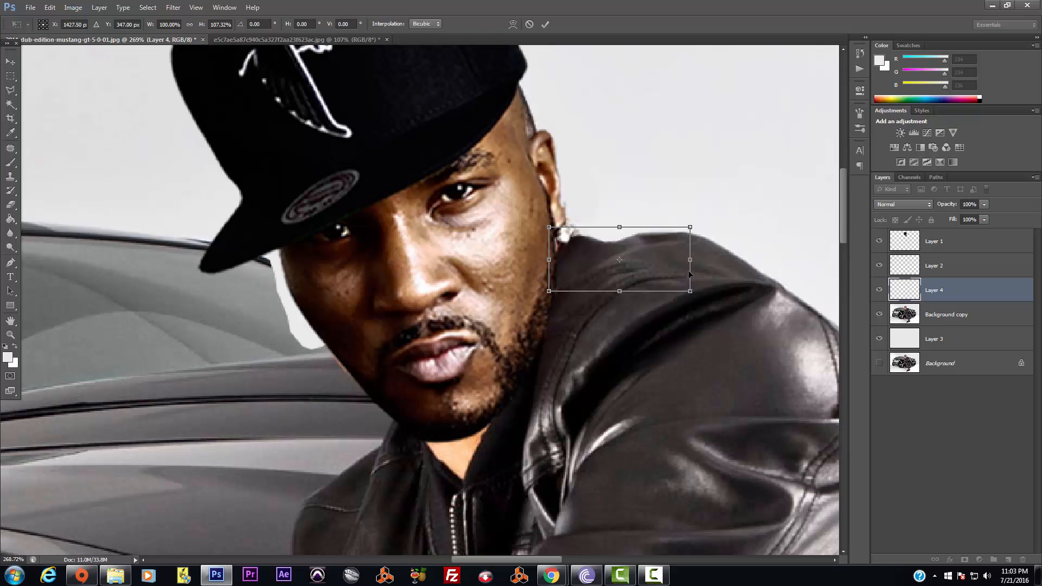
key(Return)
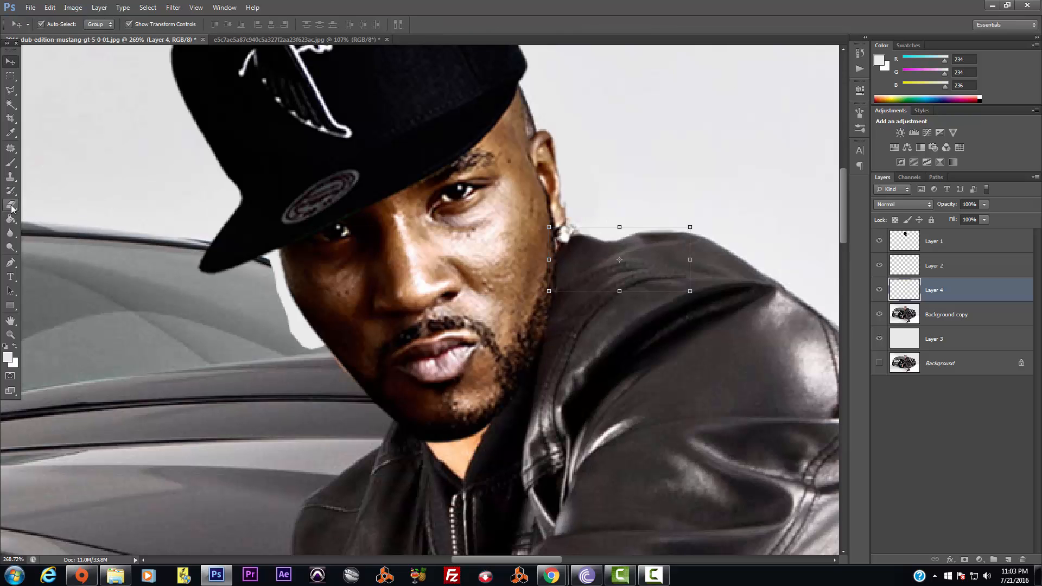
Compare the shoulder patch on and off, then delete Layer 4
click(880, 291)
click(880, 291)
click(10, 205)
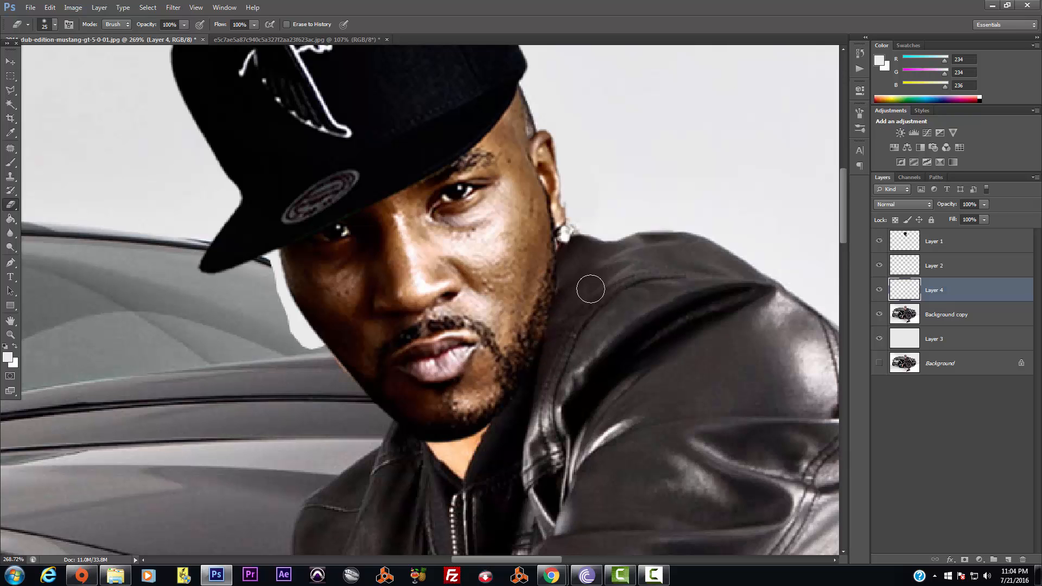
click(880, 289)
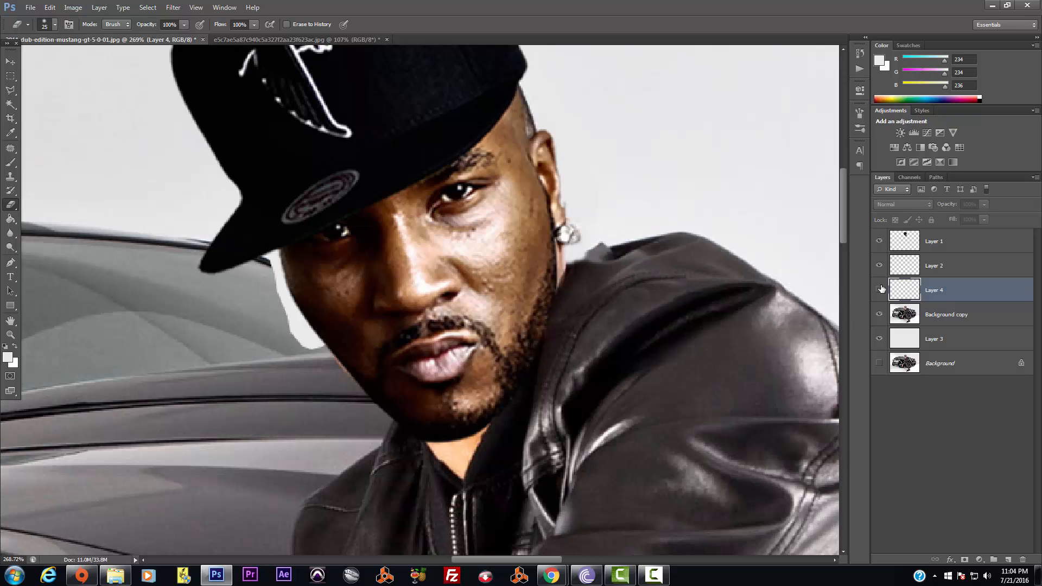
click(880, 289)
click(880, 288)
click(880, 289)
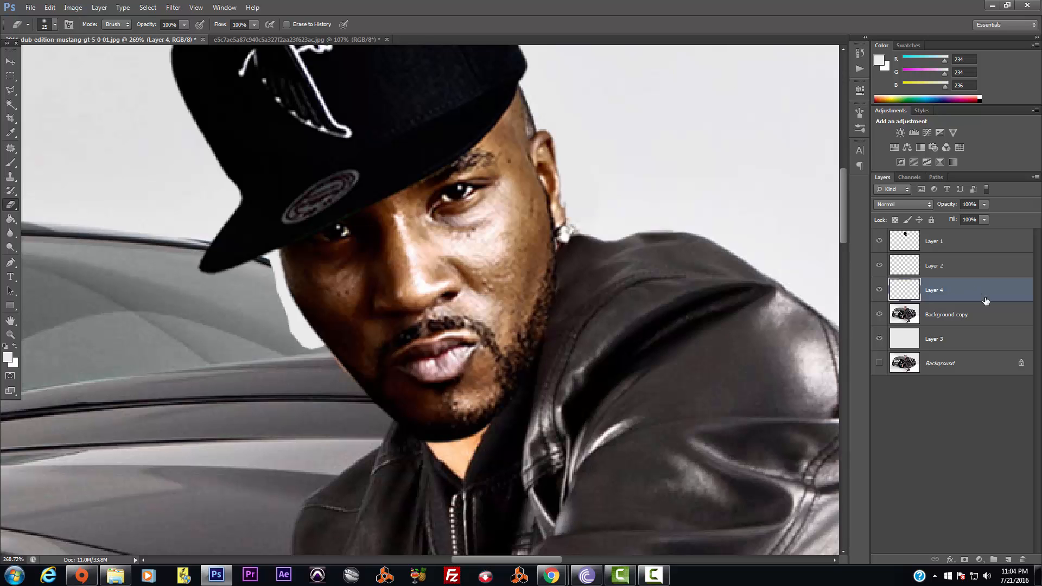
key(Delete)
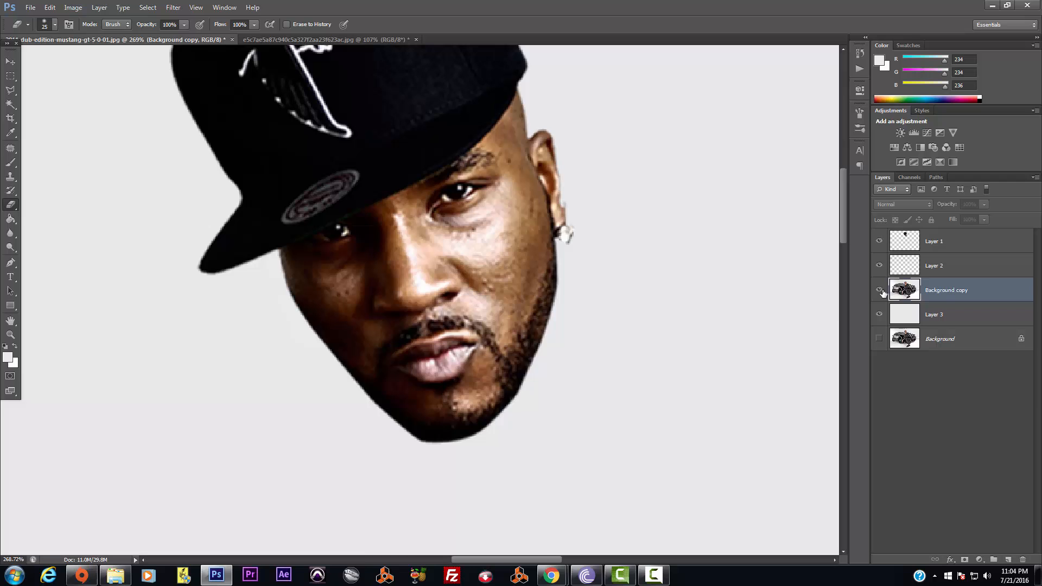
Toggle Background copy to check the result, zoom out, and make Layer 1 active
click(879, 290)
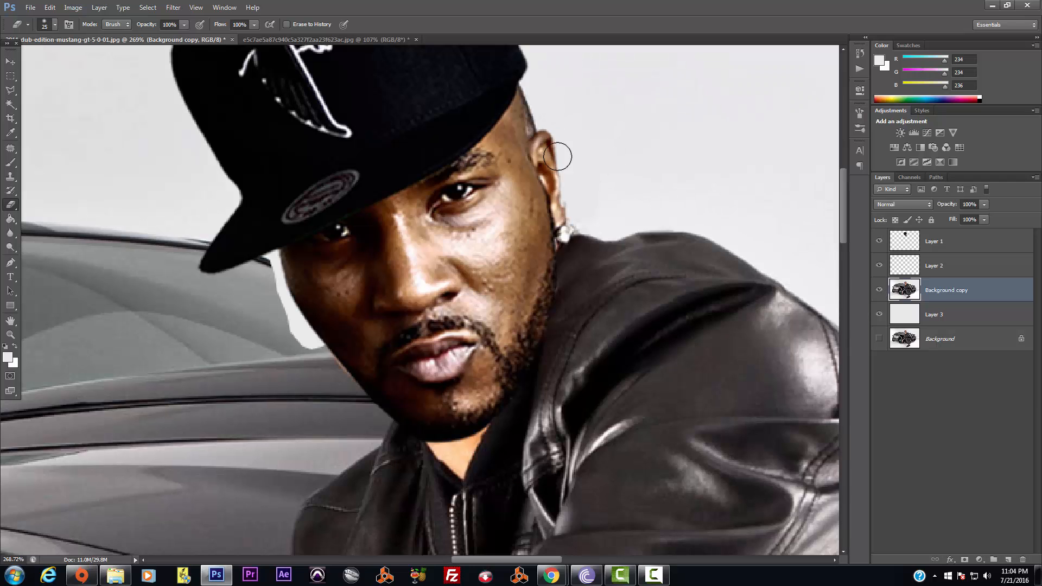
click(880, 290)
click(880, 290)
scroll(647, 244, down, 5)
scroll(647, 244, down, 2)
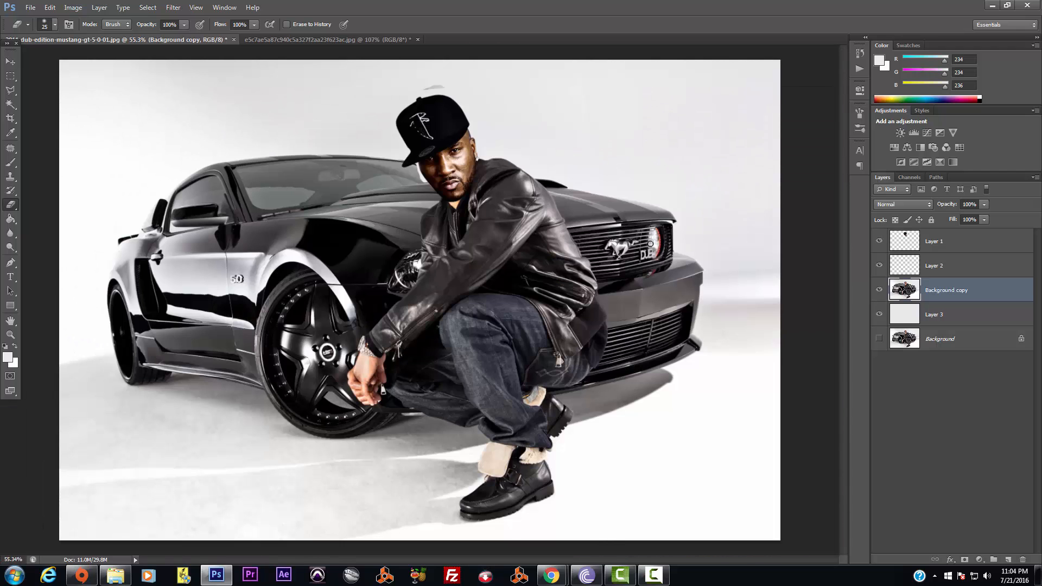
scroll(650, 244, up, 1)
scroll(651, 244, down, 1)
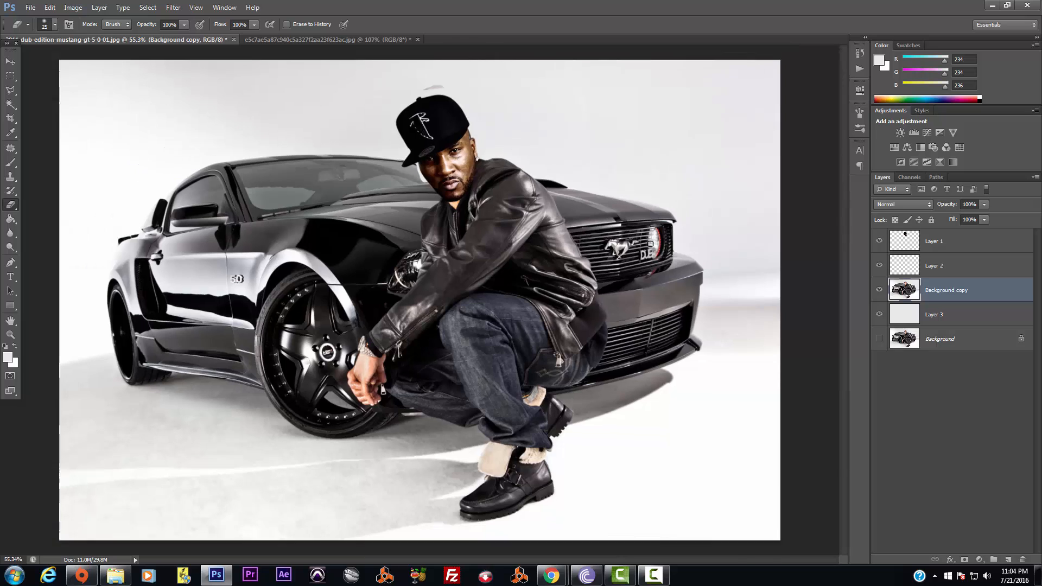
click(941, 245)
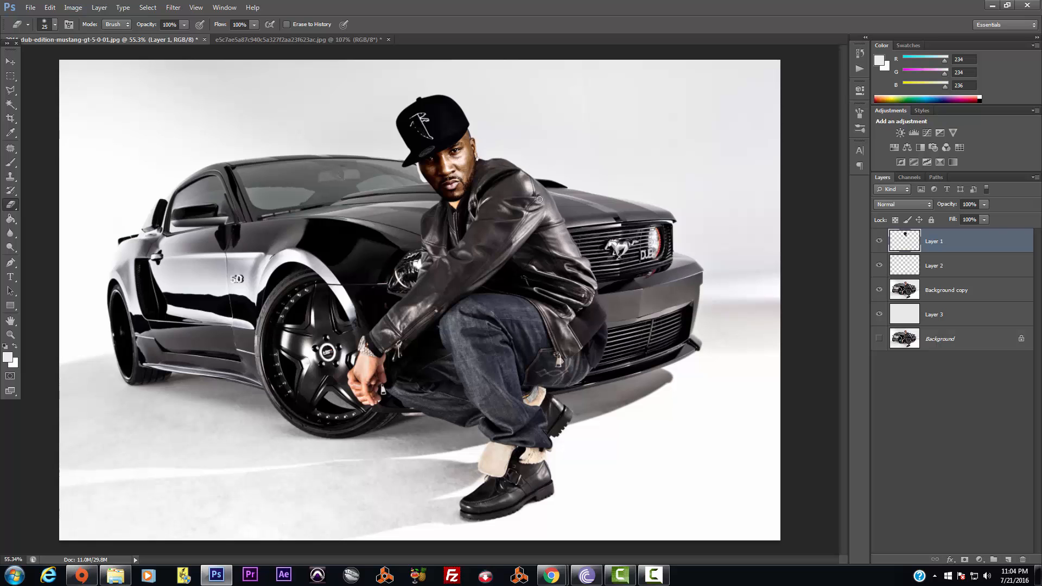
scroll(485, 158, up, 2)
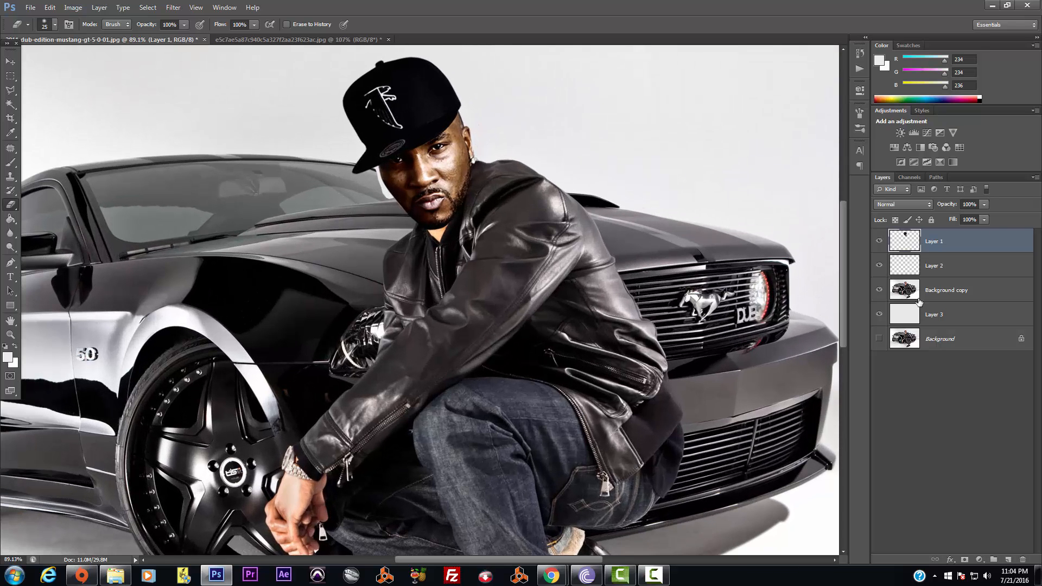
click(880, 290)
click(881, 291)
click(880, 291)
click(880, 291)
click(880, 290)
click(880, 291)
scroll(485, 140, up, 5)
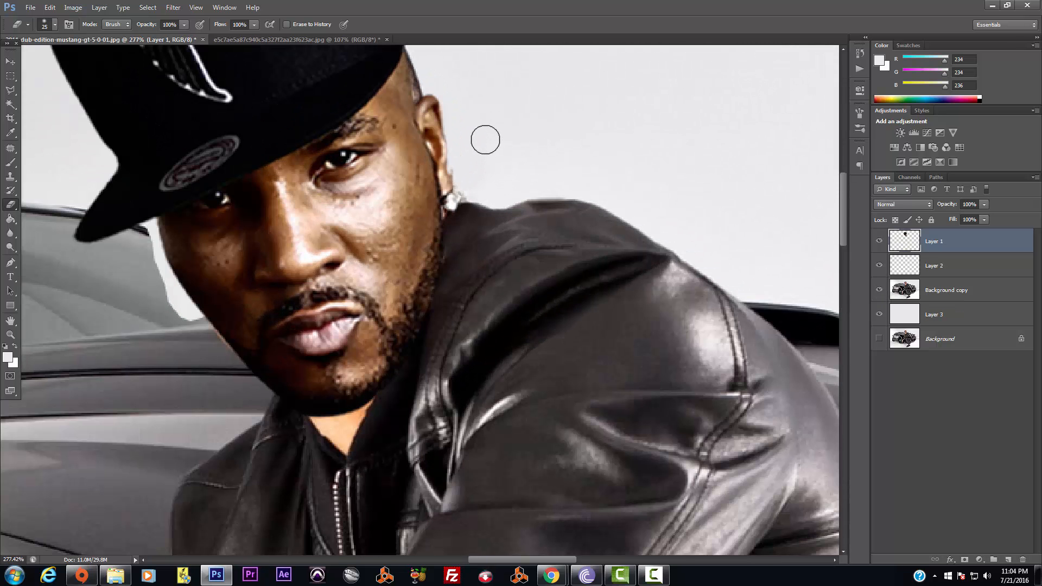
drag(841, 229, 841, 191)
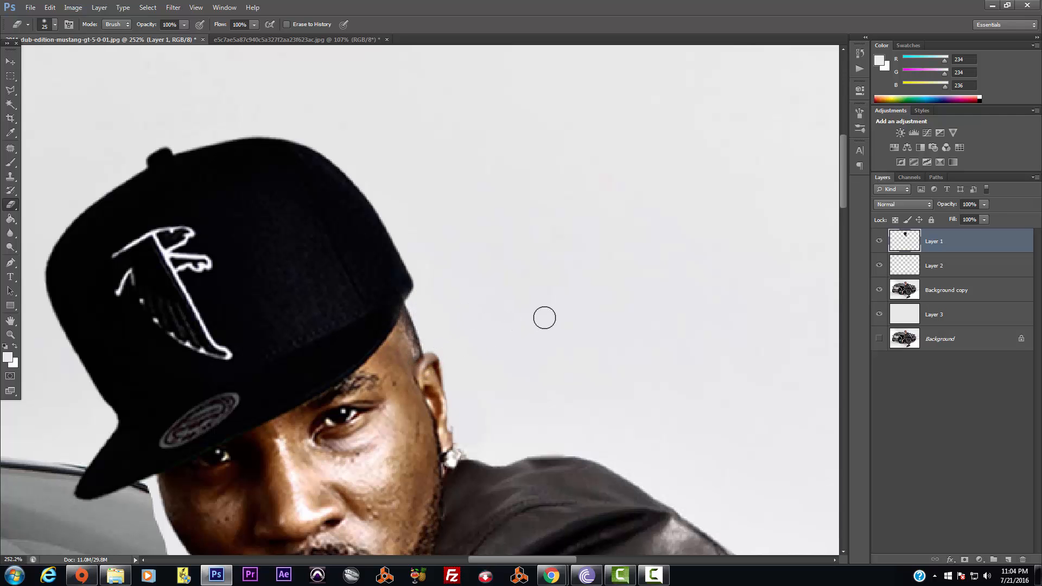
scroll(544, 317, down, 4)
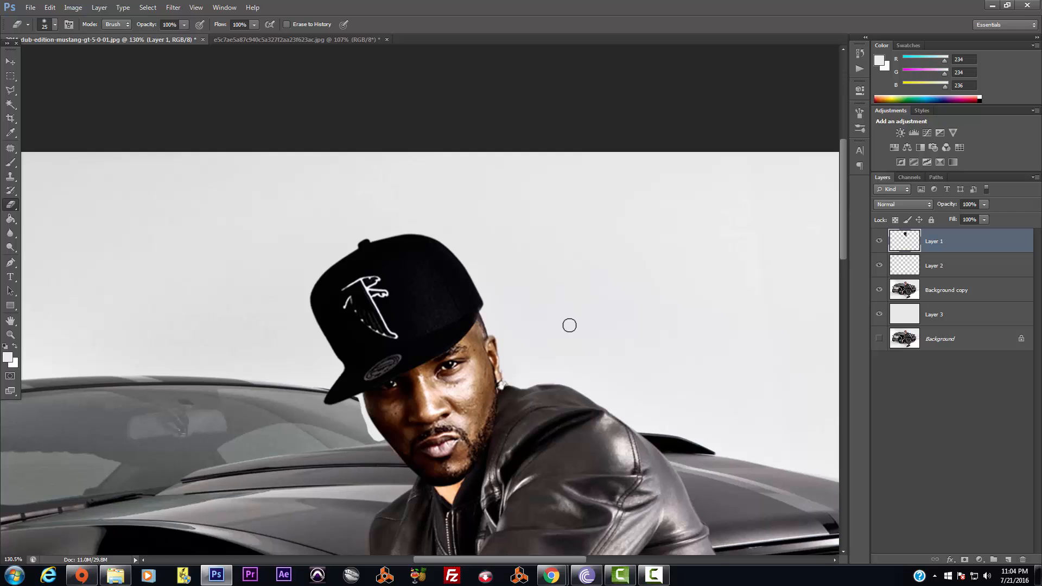
scroll(570, 326, up, 1)
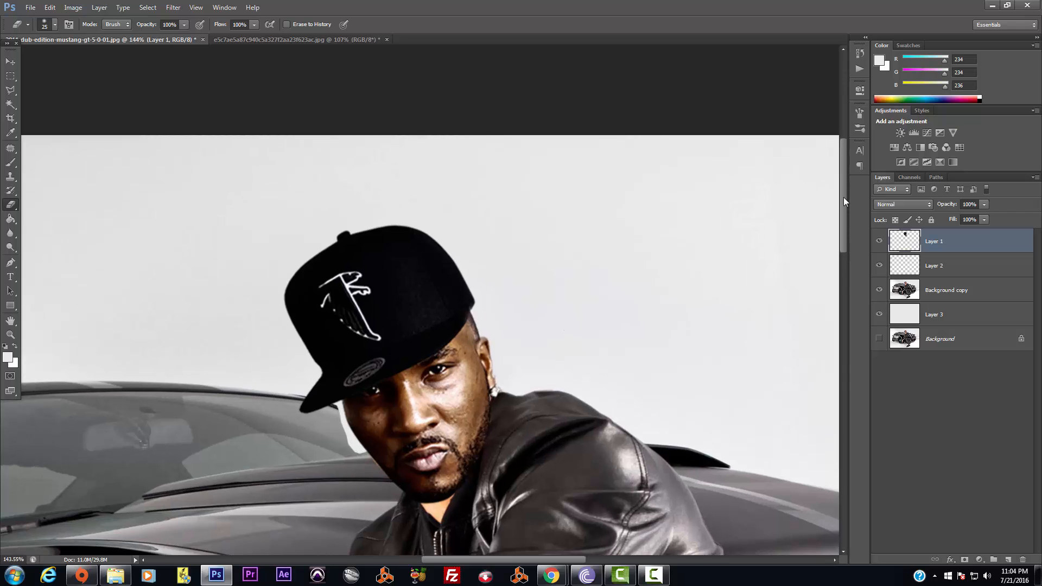
drag(843, 201, 839, 236)
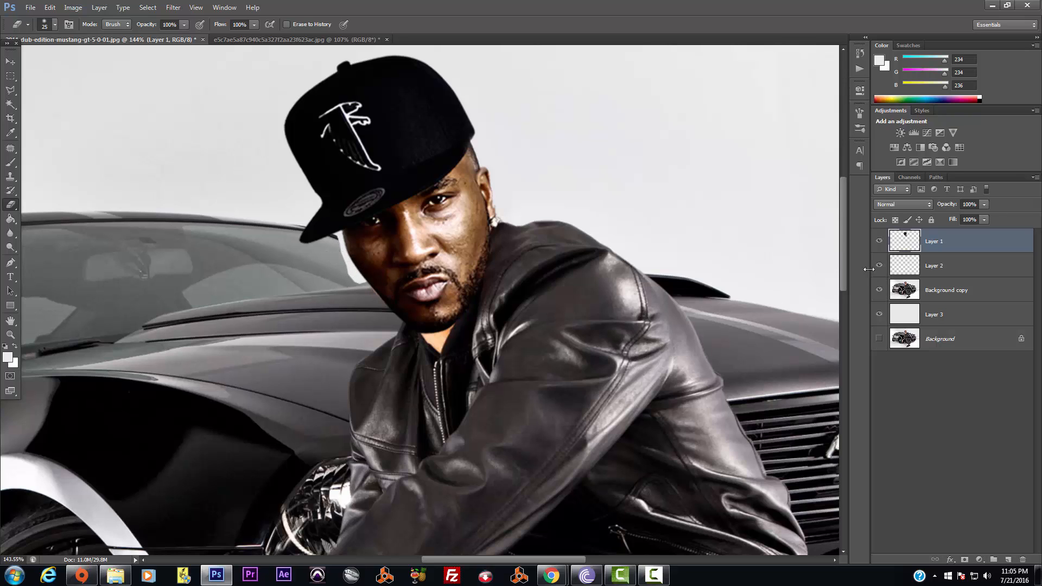
click(915, 291)
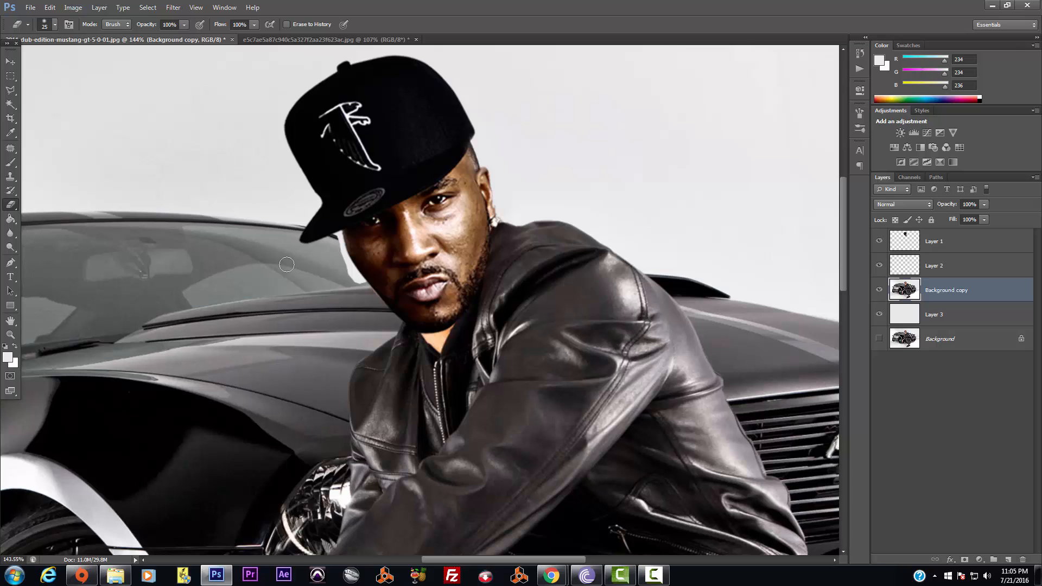
Outline the face-edge area beside the cap brim with the Polygonal Lasso and copy it to Layer 4
click(10, 89)
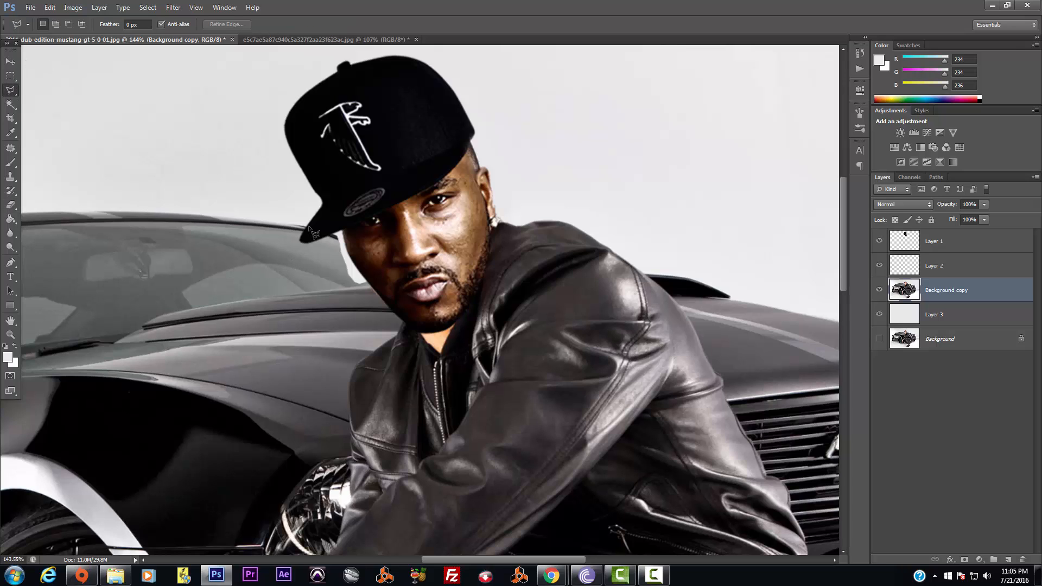
click(306, 228)
click(299, 239)
click(310, 279)
click(392, 309)
click(386, 241)
click(327, 215)
click(307, 229)
key(ctrl+j)
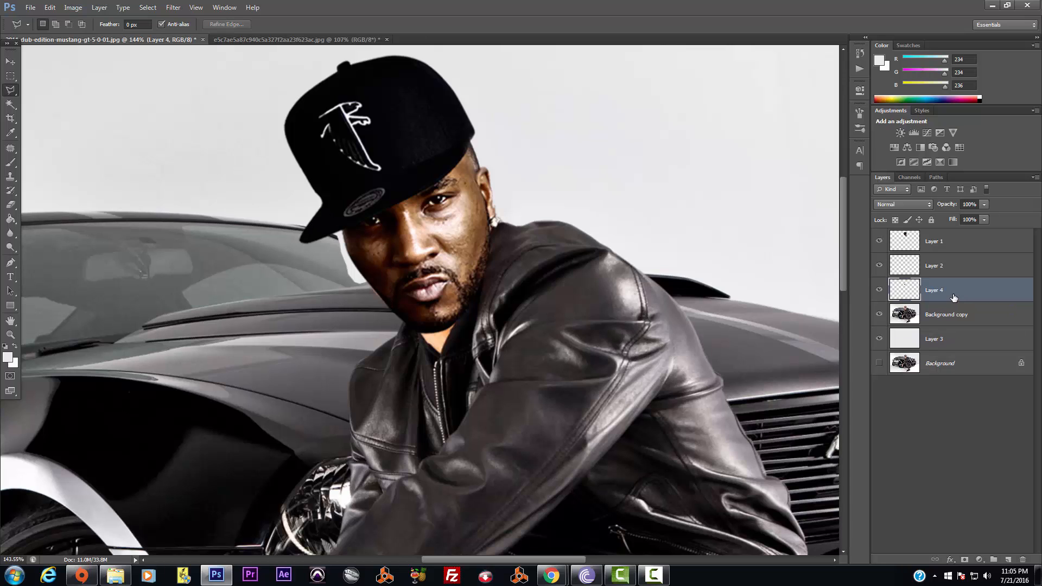
Widen the Layer 4 patch to about 106% and move it above Layer 2
click(10, 61)
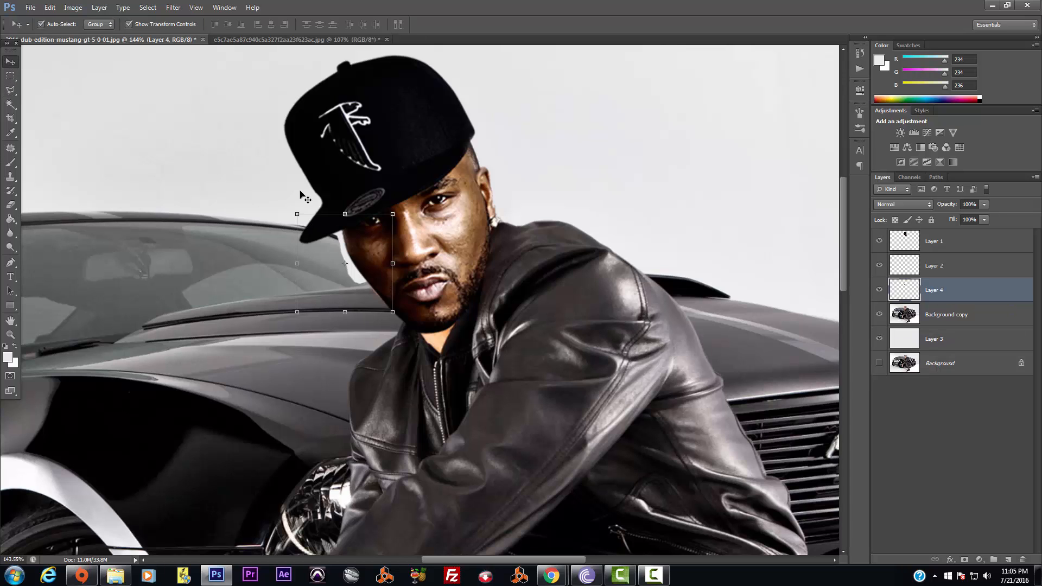
drag(393, 264, 406, 265)
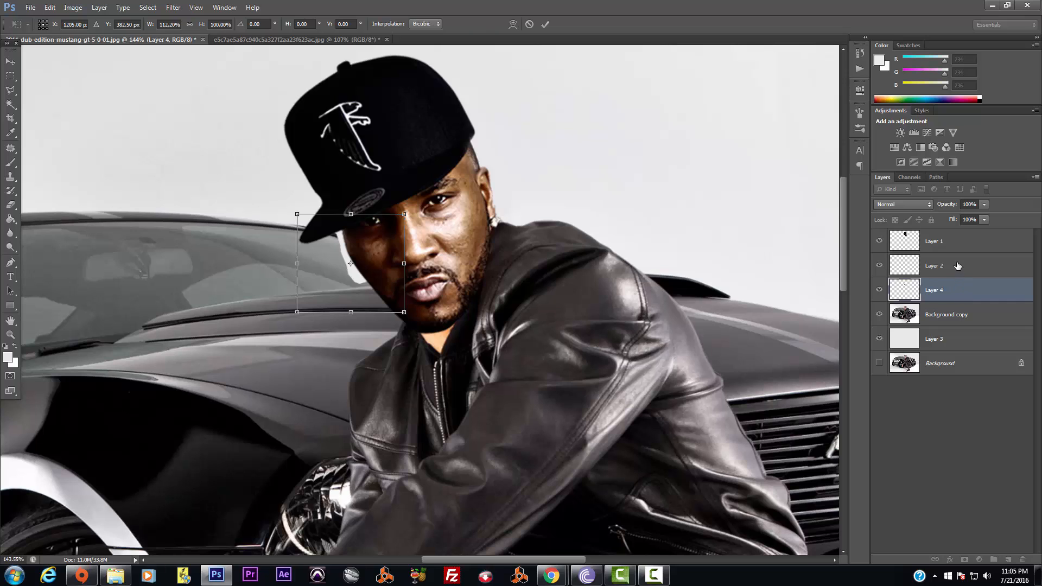
key(Return)
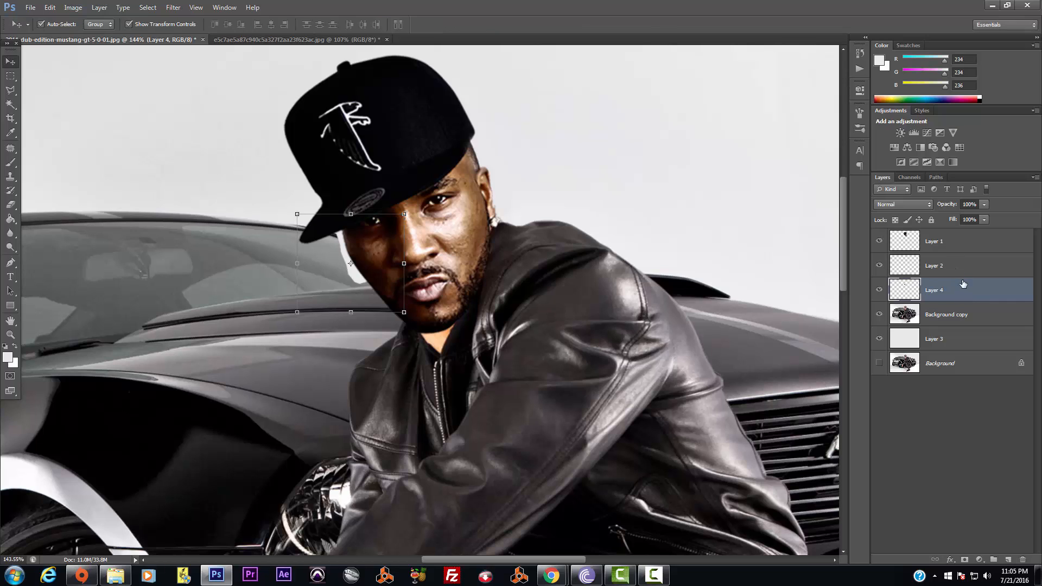
drag(963, 284, 971, 265)
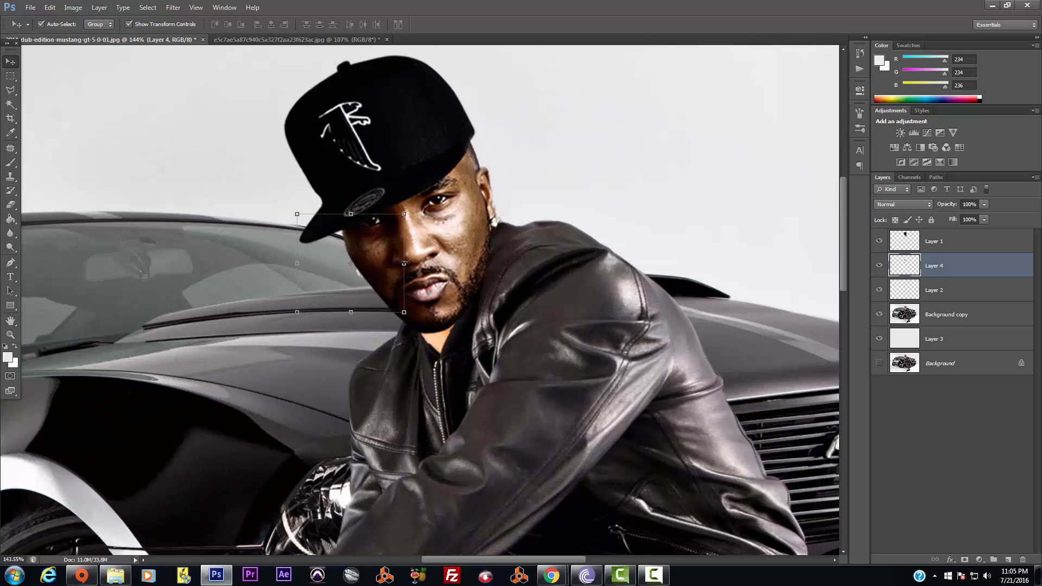
drag(404, 263, 412, 264)
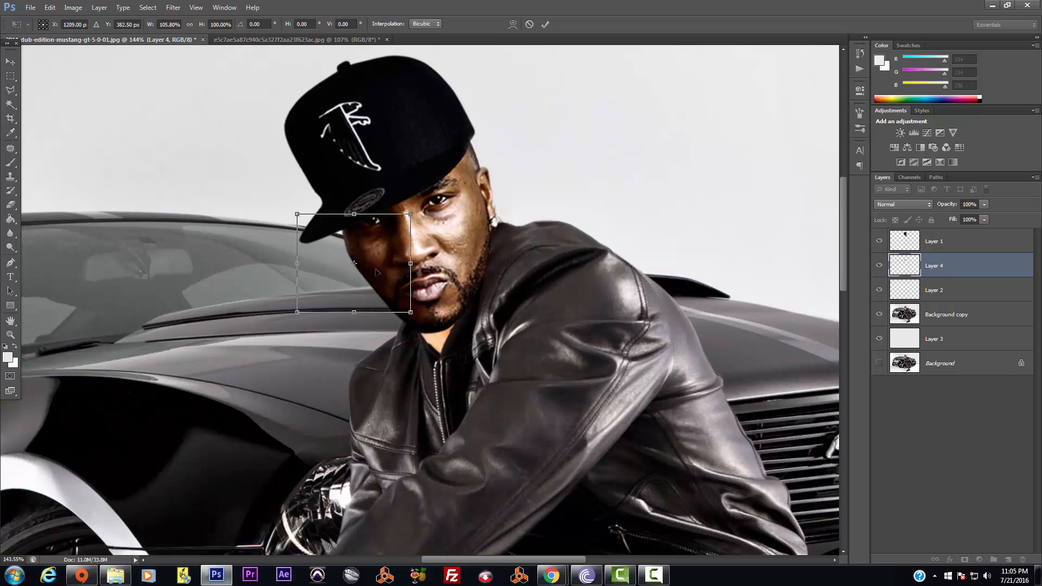
key(Return)
click(514, 266)
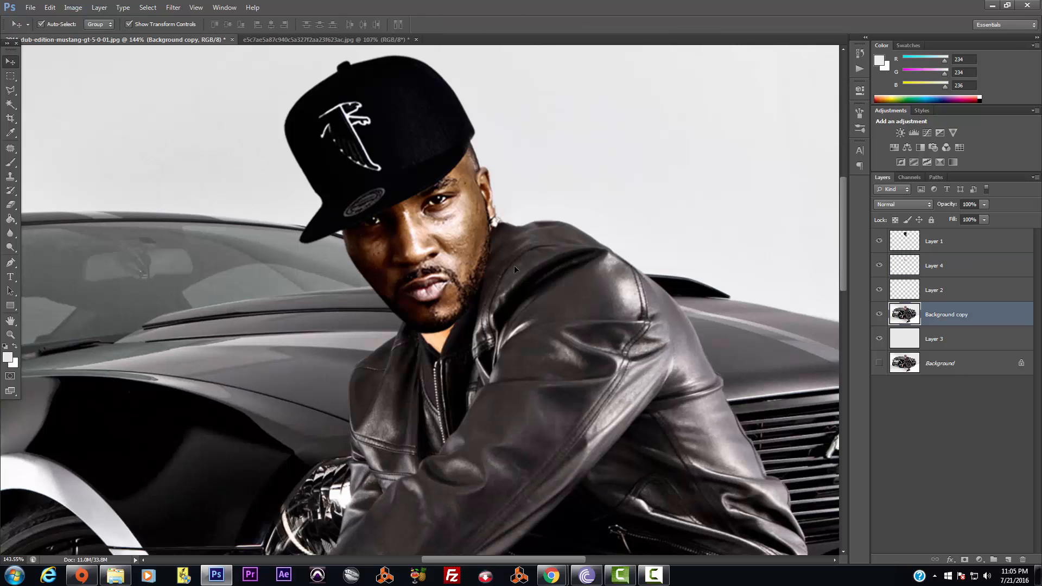
Outline the neck area under the chin with the Polygonal Lasso and copy it to Layer 5
scroll(503, 309, down, 5)
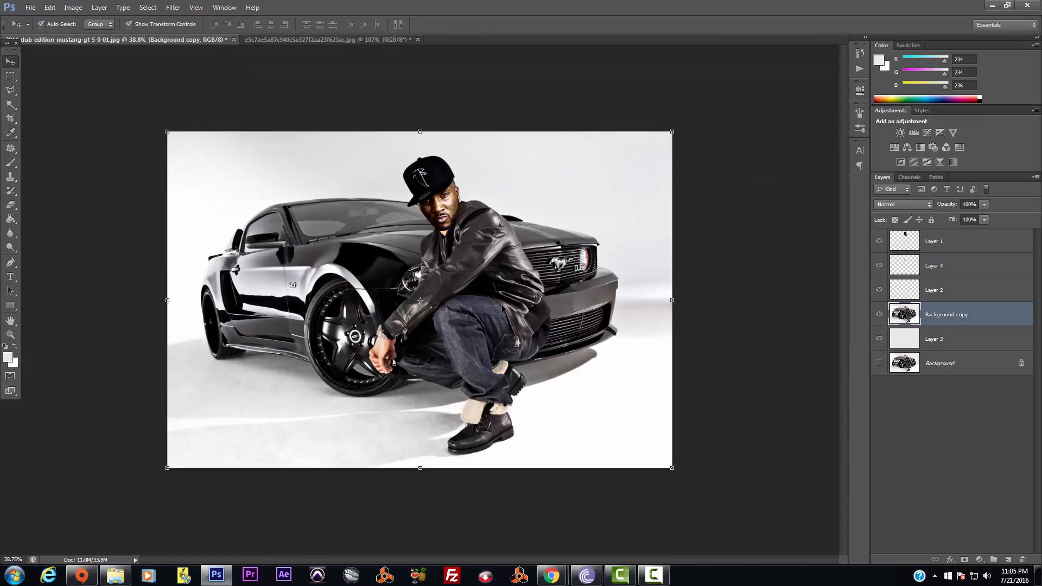
scroll(502, 305, up, 2)
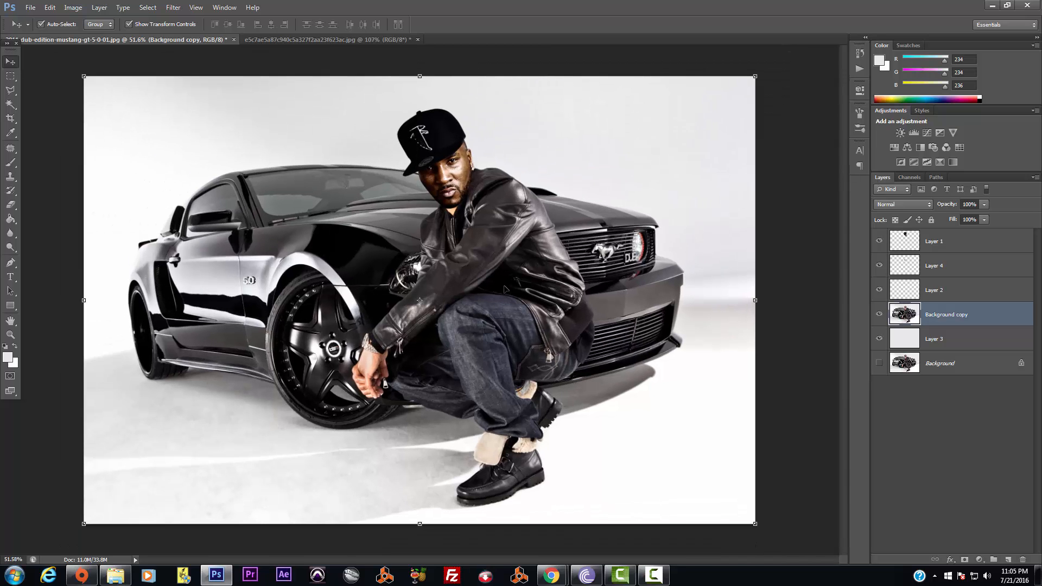
scroll(504, 288, up, 2)
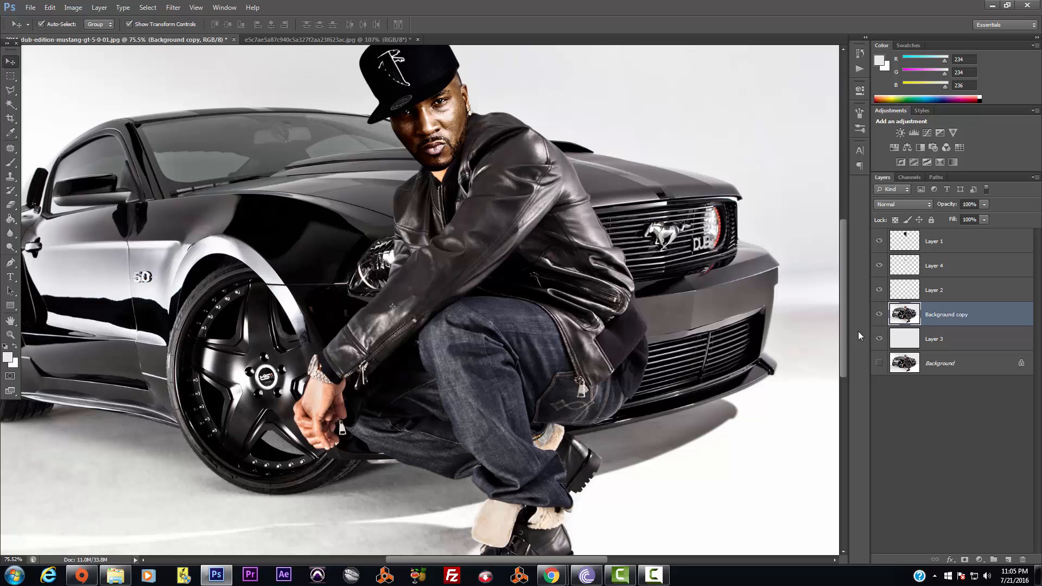
drag(842, 332, 843, 306)
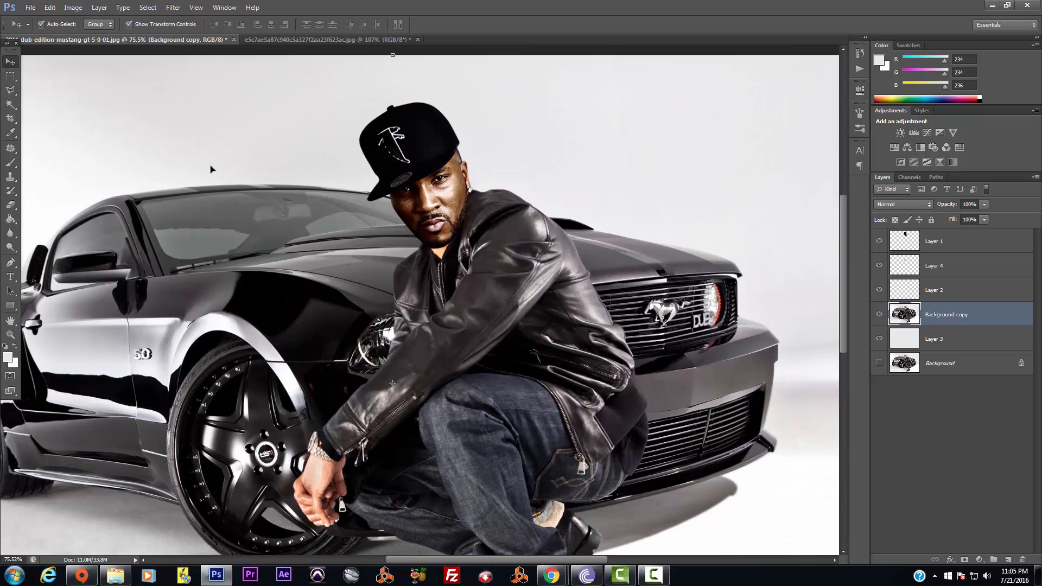
click(11, 91)
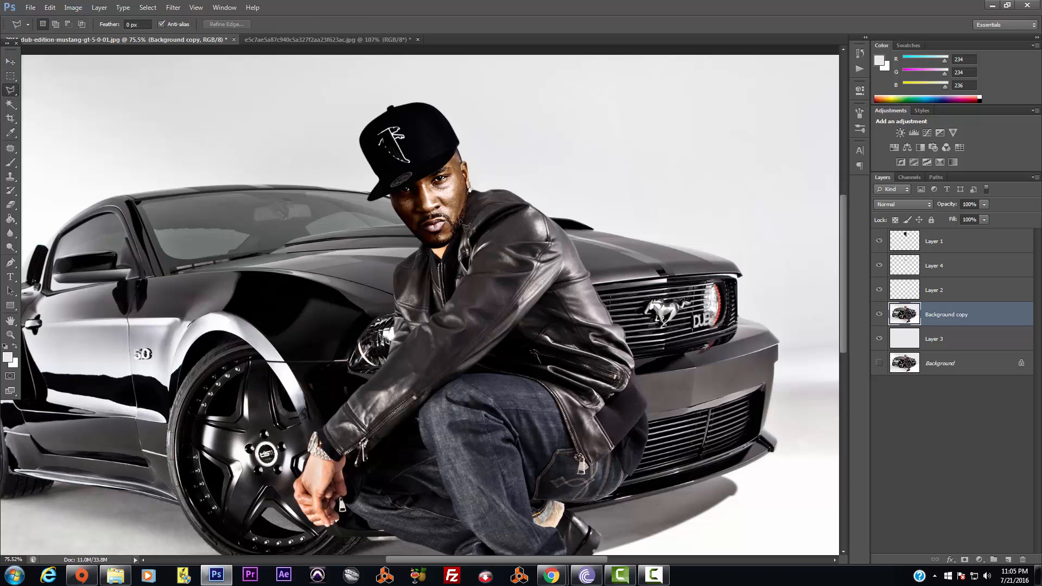
scroll(455, 274, up, 3)
scroll(450, 268, up, 4)
click(384, 198)
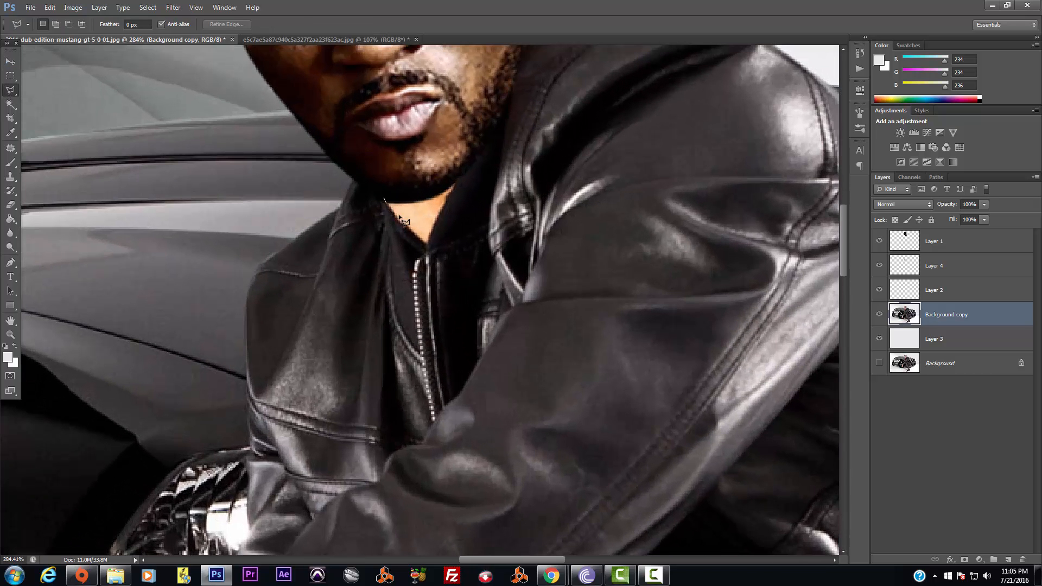
click(426, 247)
click(463, 162)
click(398, 188)
click(386, 199)
key(ctrl+j)
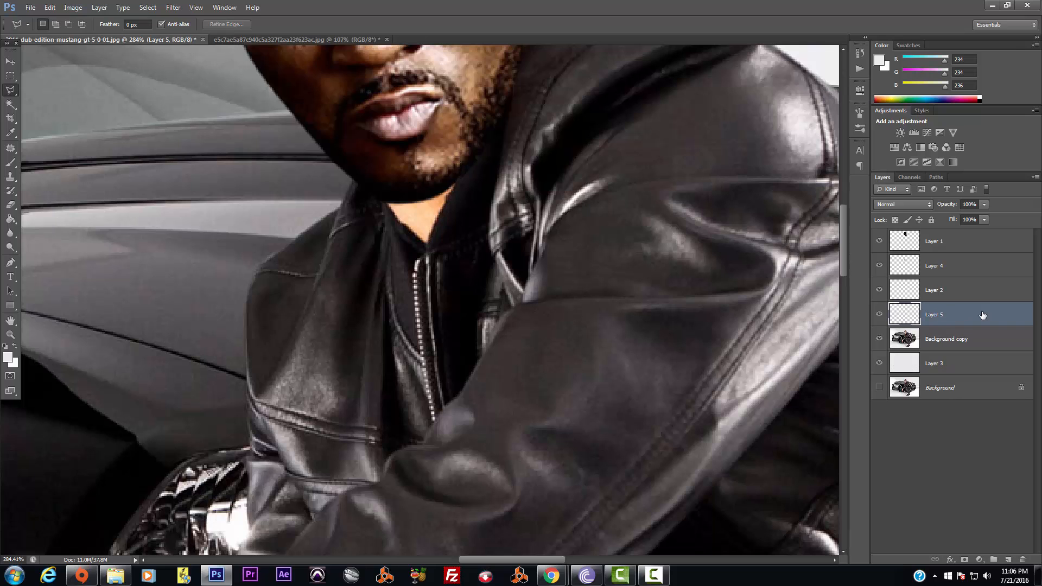
Toggle Background copy and Layer 5 visibility to check the copied neck piece
click(880, 341)
click(880, 315)
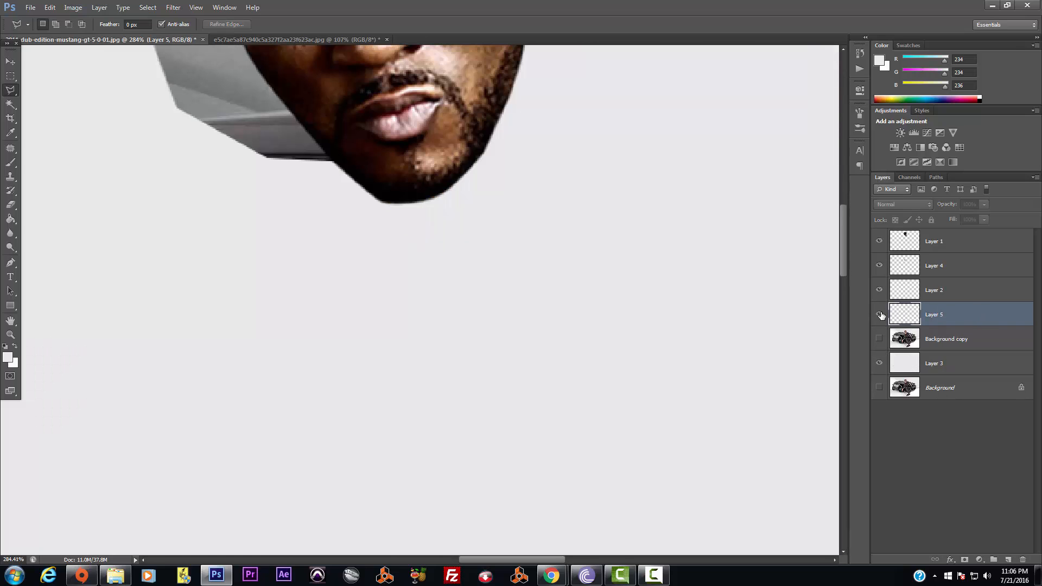
click(880, 314)
click(880, 341)
scroll(346, 190, down, 5)
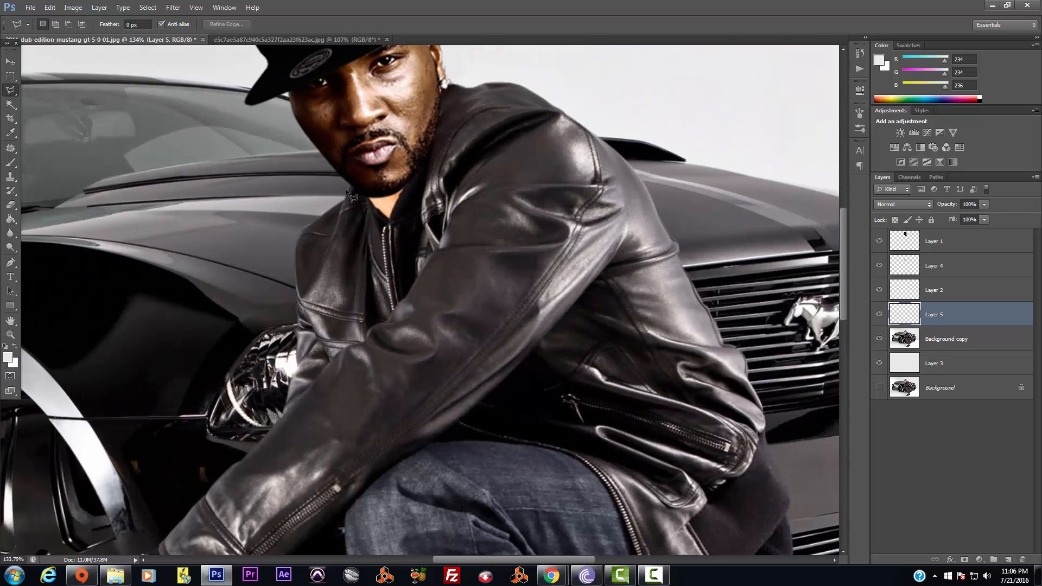
scroll(395, 194, up, 1)
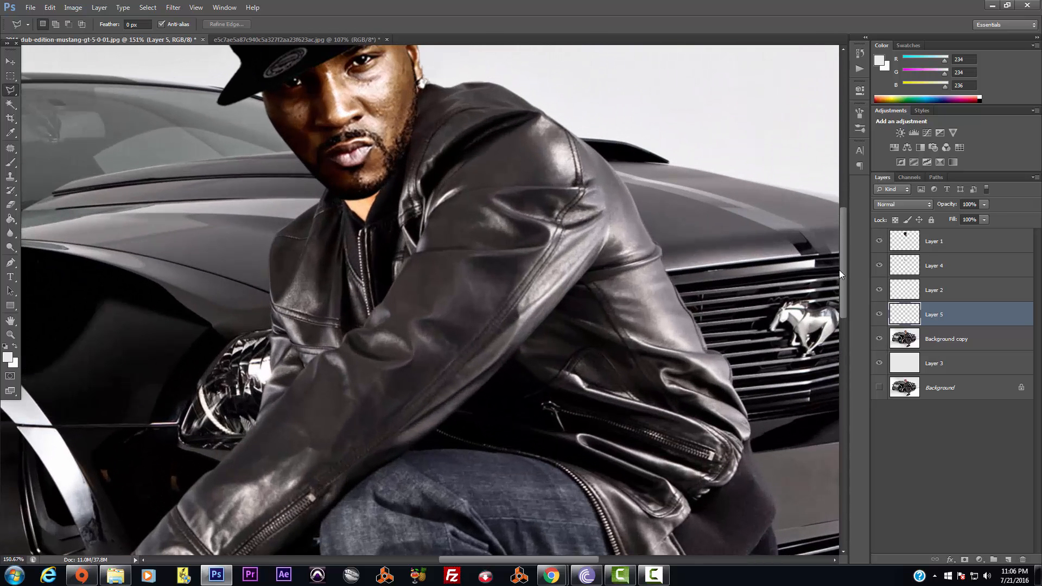
drag(843, 273, 840, 253)
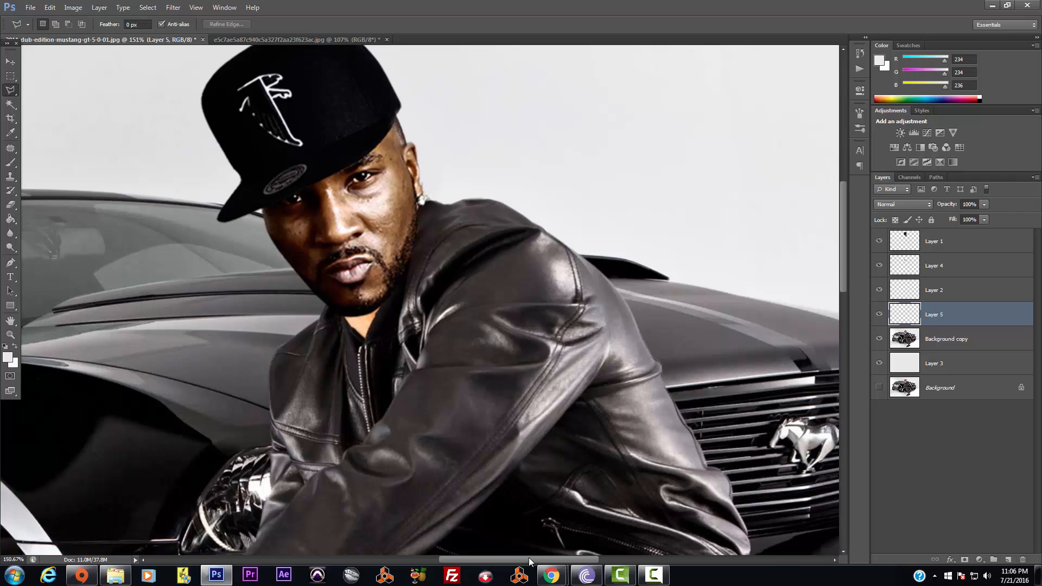
drag(529, 558, 489, 559)
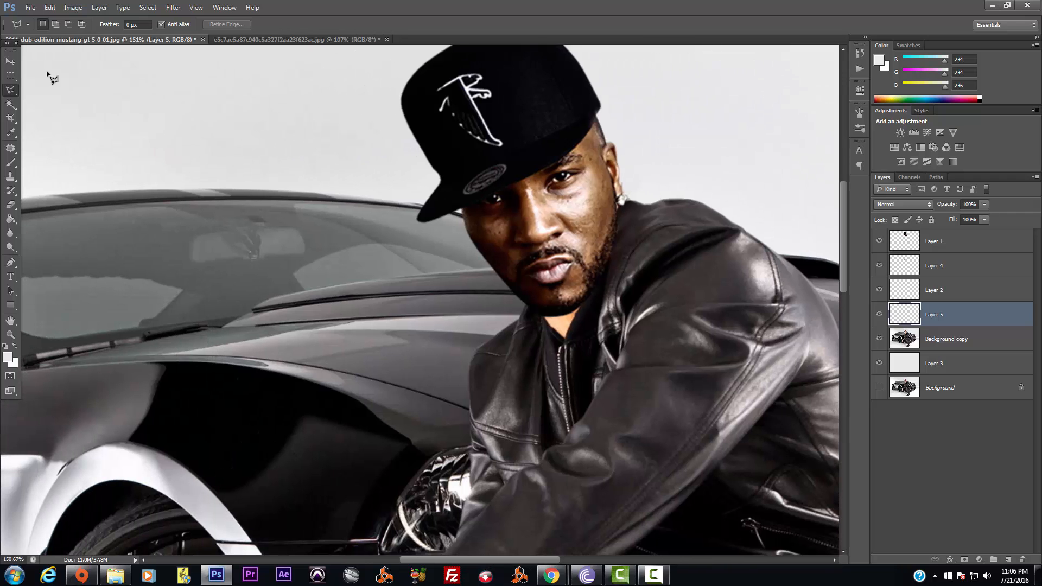
Darken Layer 5's neck patch with Exposure -1.03 and a lowered offset
click(72, 7)
mouse_move(97, 35)
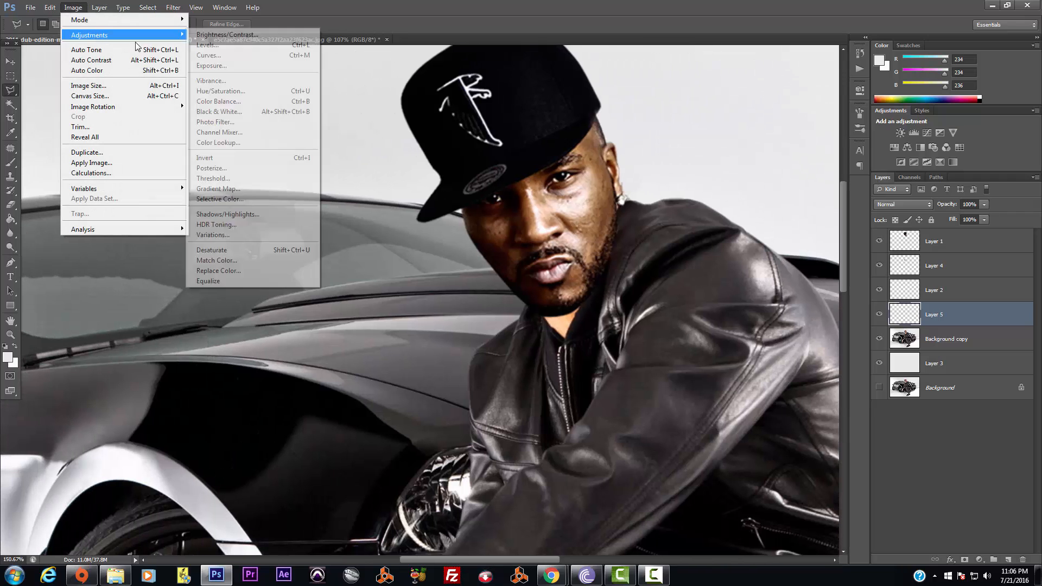
click(241, 65)
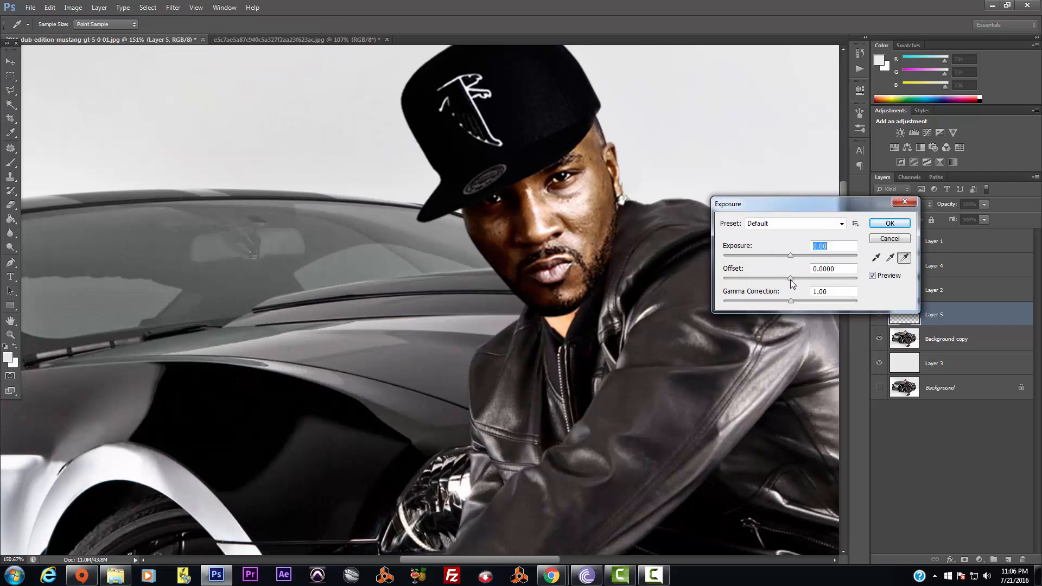
drag(791, 279, 818, 308)
drag(787, 254, 780, 256)
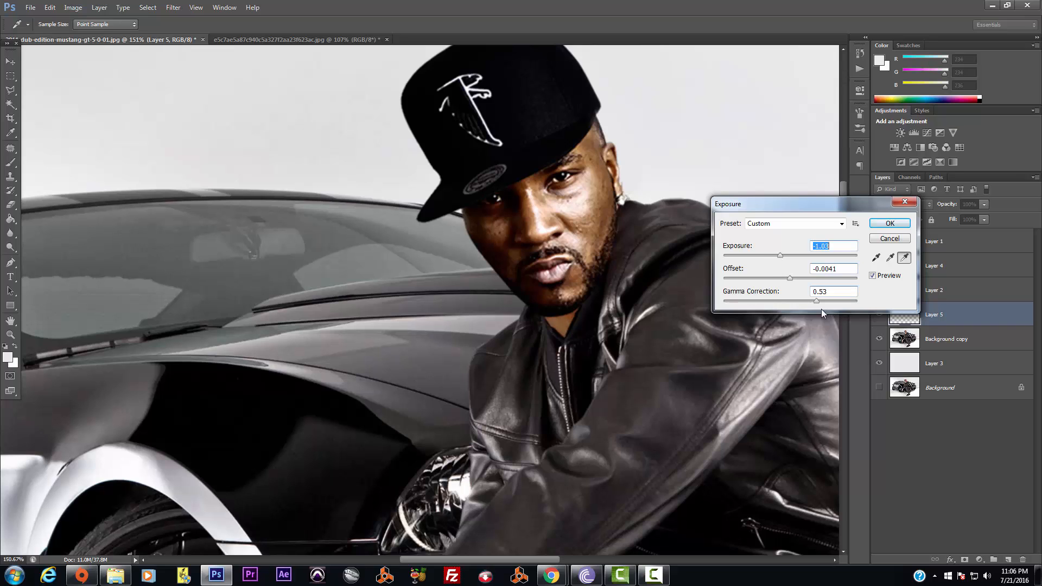
drag(789, 278, 830, 301)
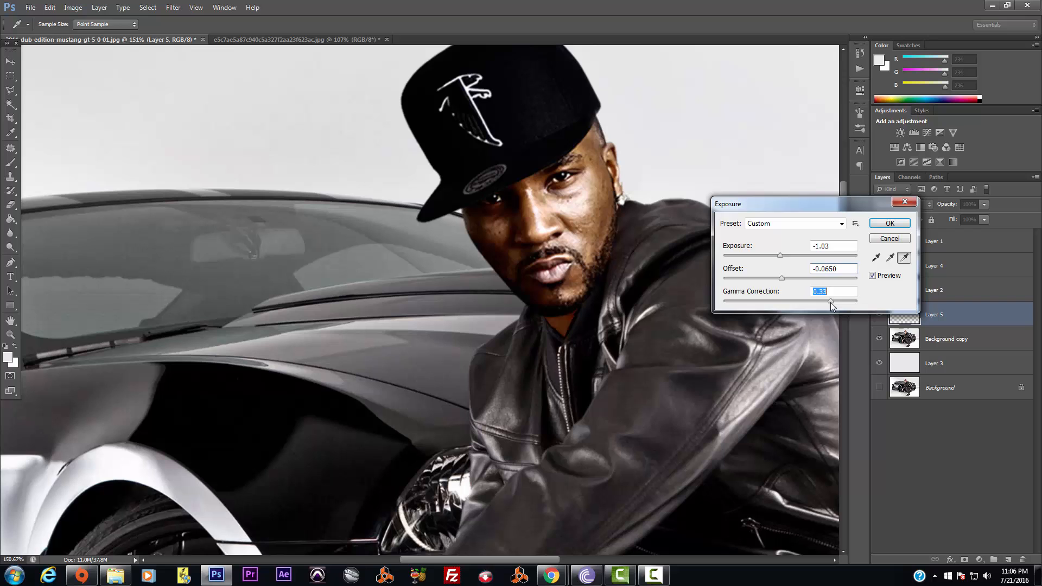
click(883, 226)
Desaturate the neck patch to -41 saturation with Hue/Saturation
click(72, 7)
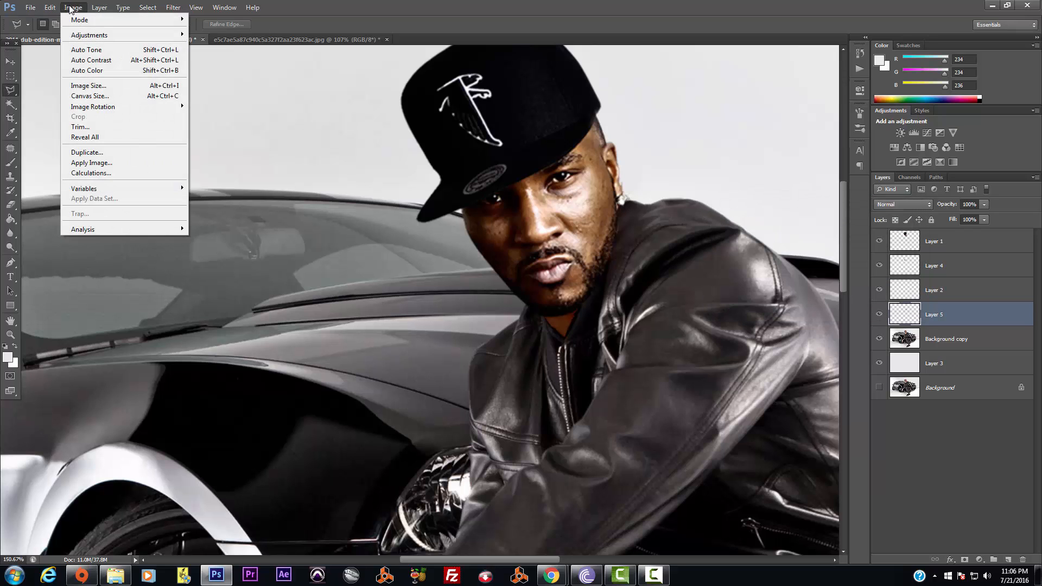
mouse_move(96, 36)
click(217, 89)
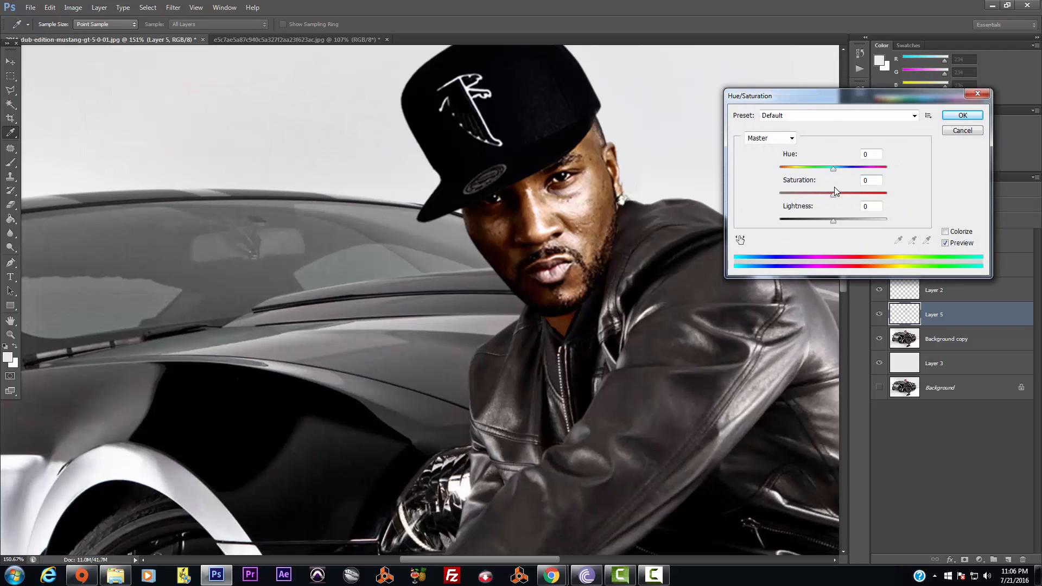
drag(833, 194, 812, 196)
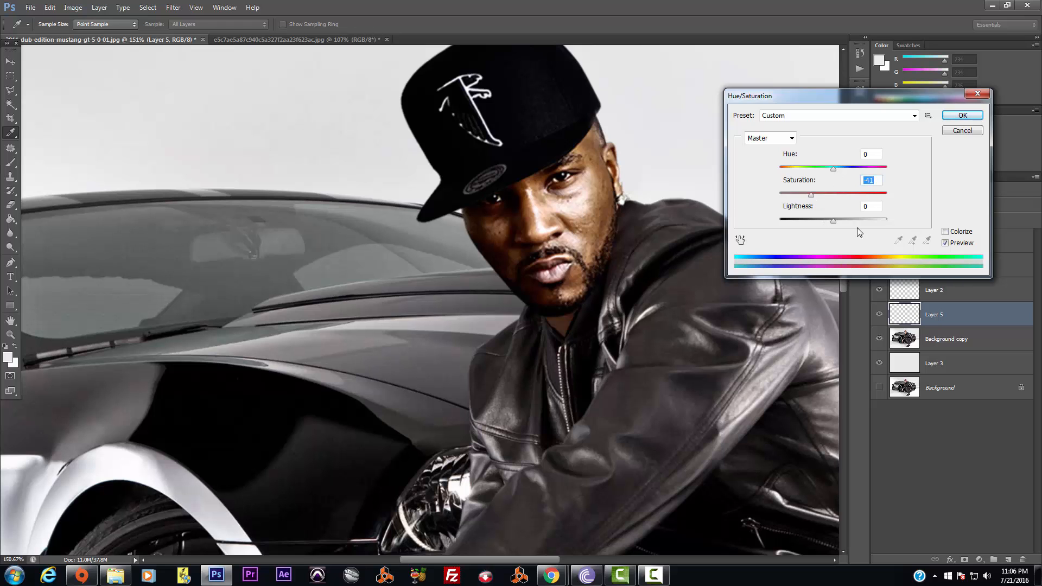
key(Return)
Add a new empty layer above Layer 5 and name it 'shadow'
key(l)
click(99, 8)
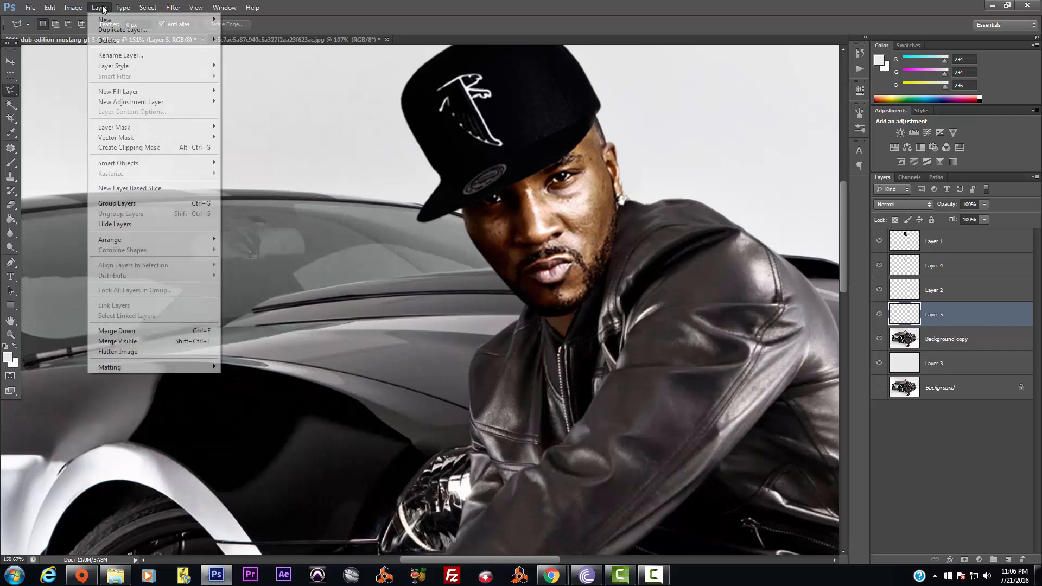
click(913, 295)
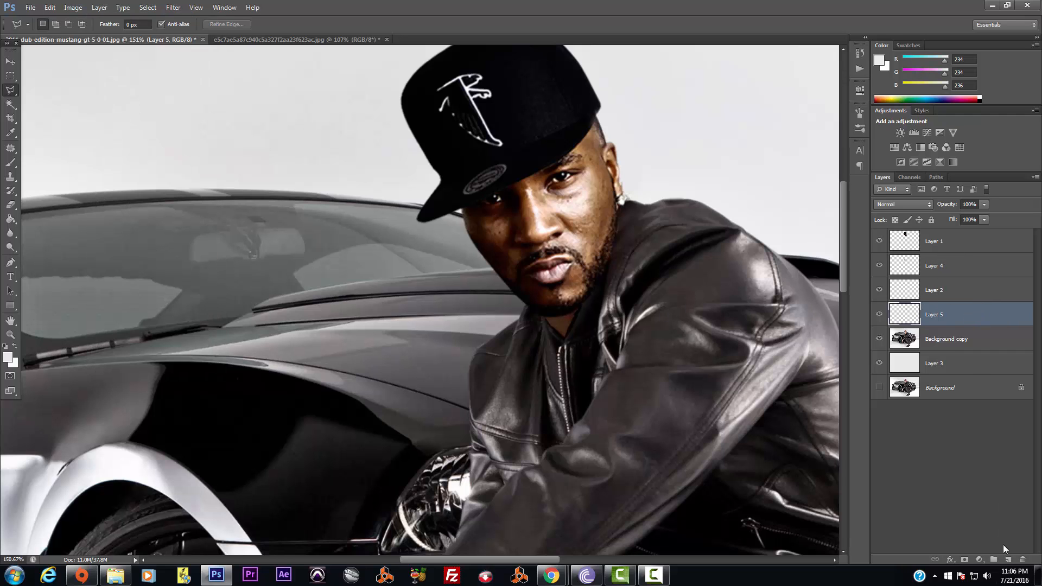
click(1009, 560)
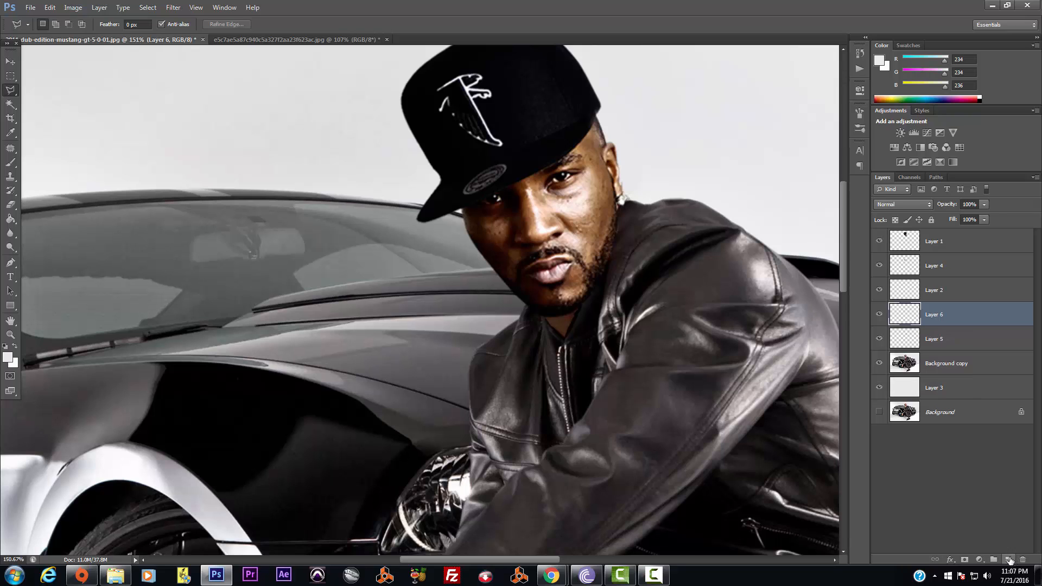
double_click(938, 314)
key(Return)
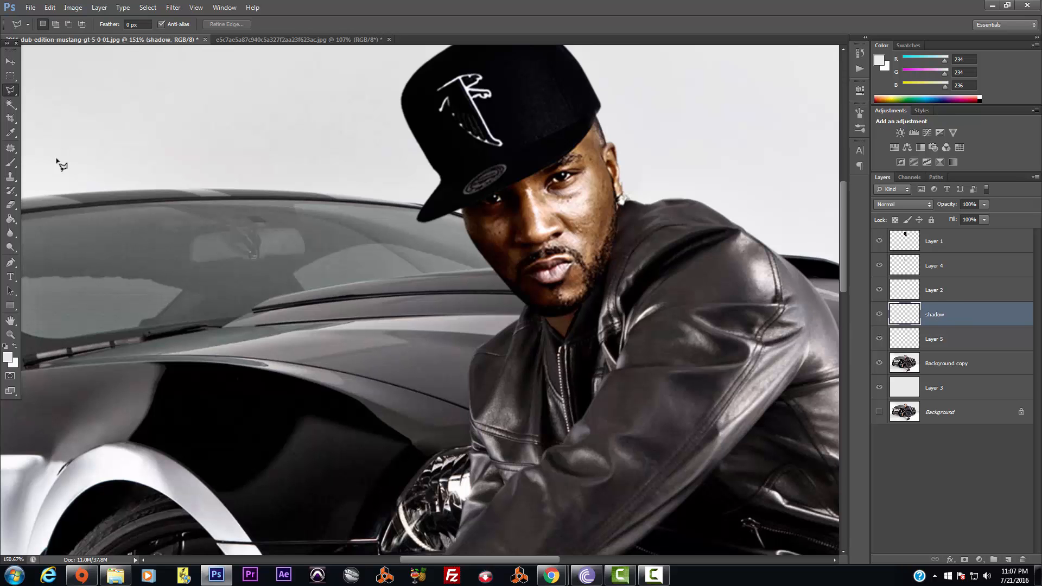
Set the foreground colour to dark brown 1a0c01
click(8, 357)
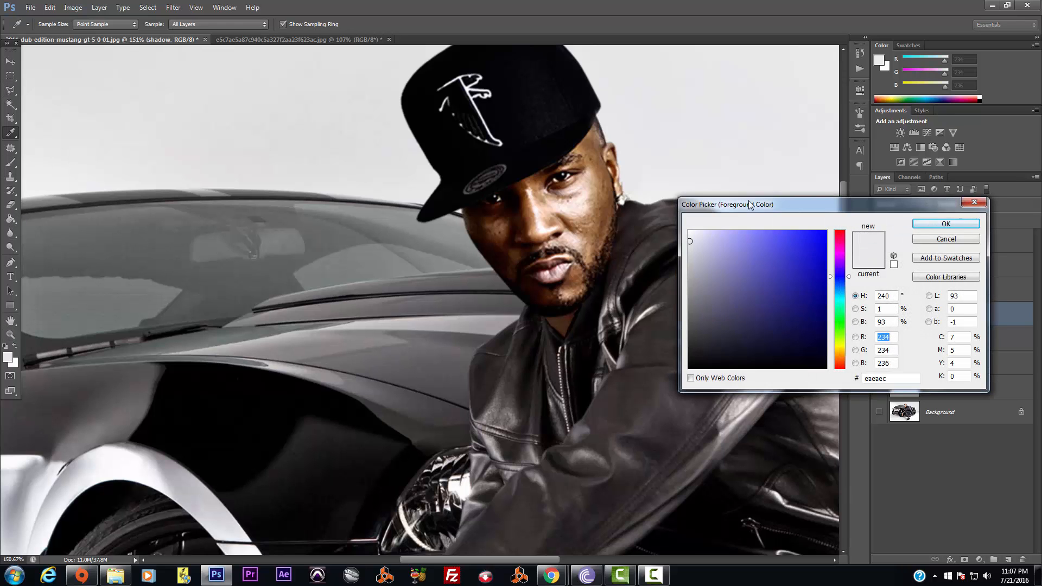
text(0)
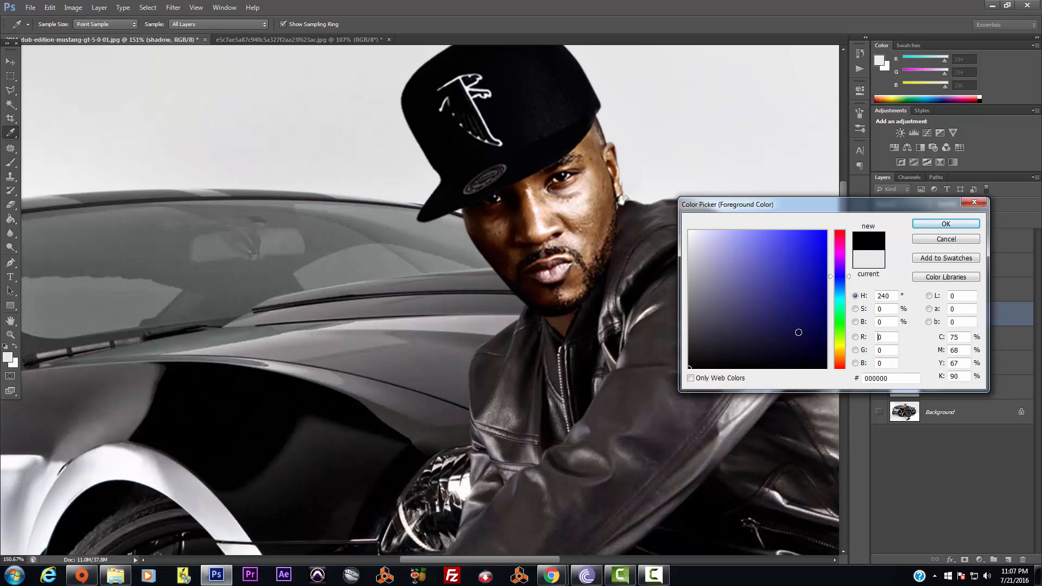
click(842, 358)
click(820, 355)
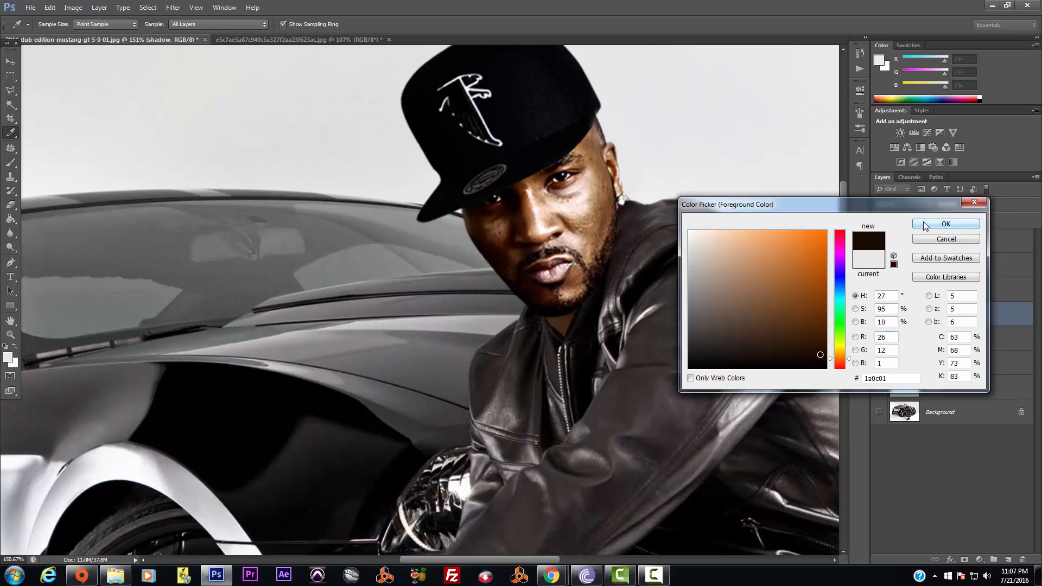
click(946, 223)
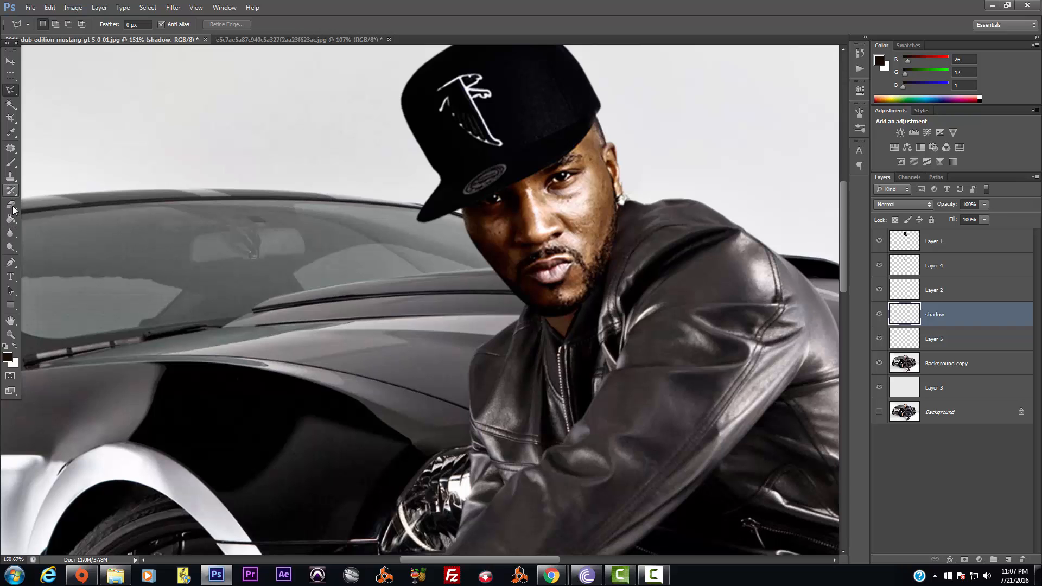
click(10, 162)
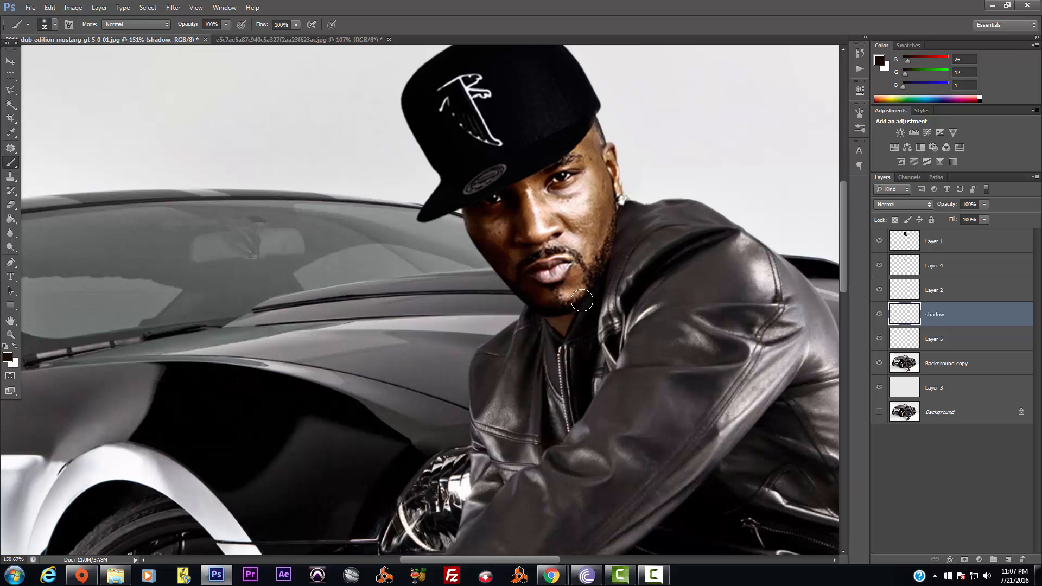
Paint a shadow under the man's chin on the shadow layer, redoing the strokes
mouse_move(598, 292)
mouse_down()
mouse_move(578, 313)
mouse_move(550, 295)
mouse_up()
click(49, 7)
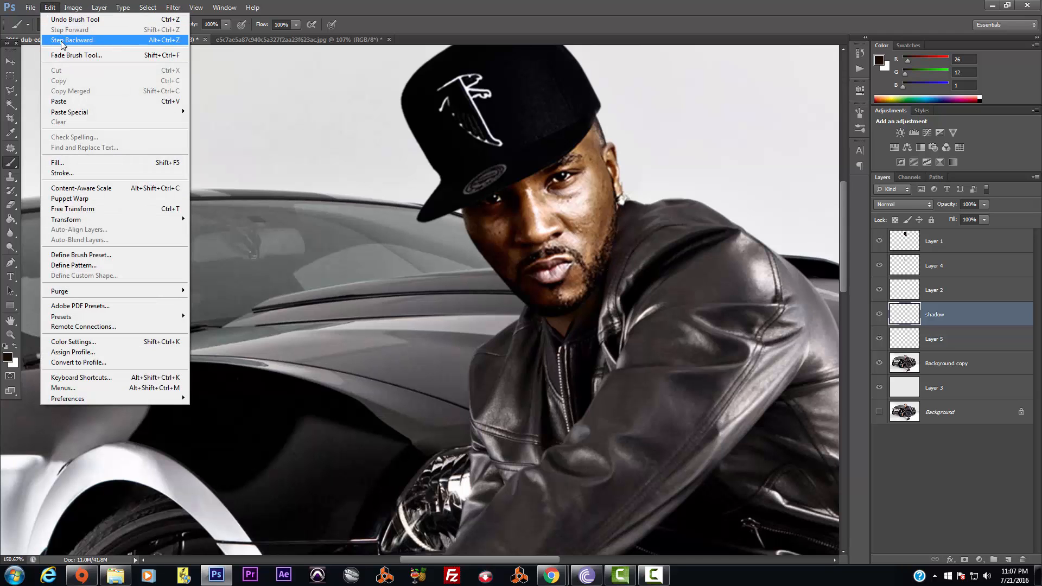
click(65, 40)
click(50, 7)
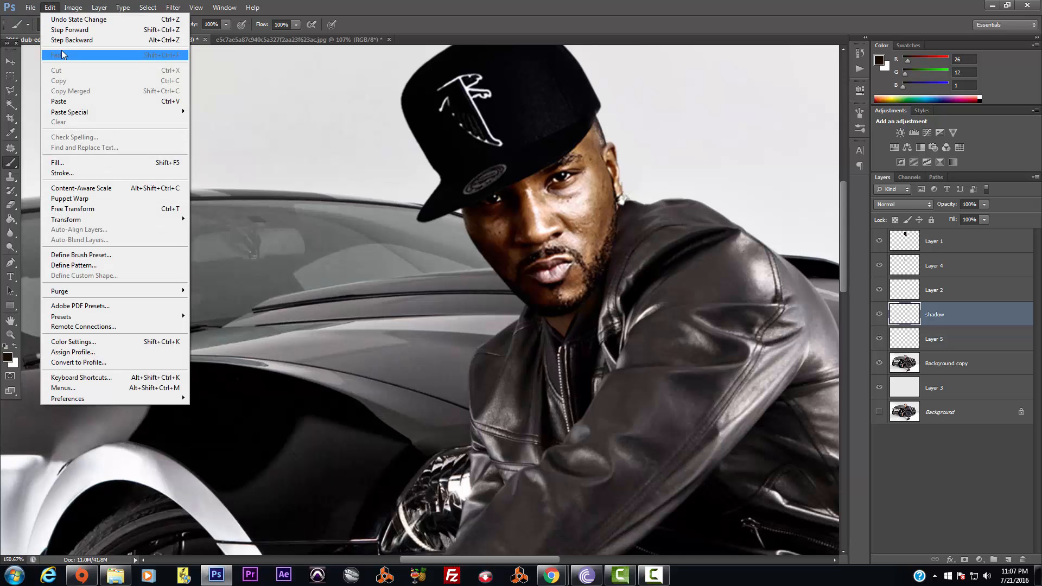
click(65, 39)
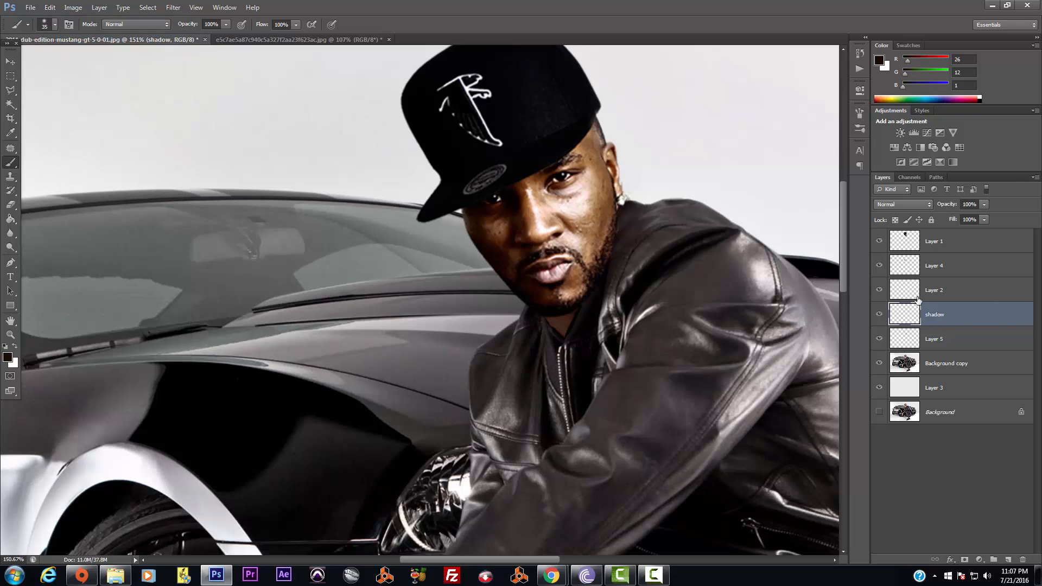
drag(558, 306, 584, 294)
Set the foreground colour to pure black 000000
click(9, 358)
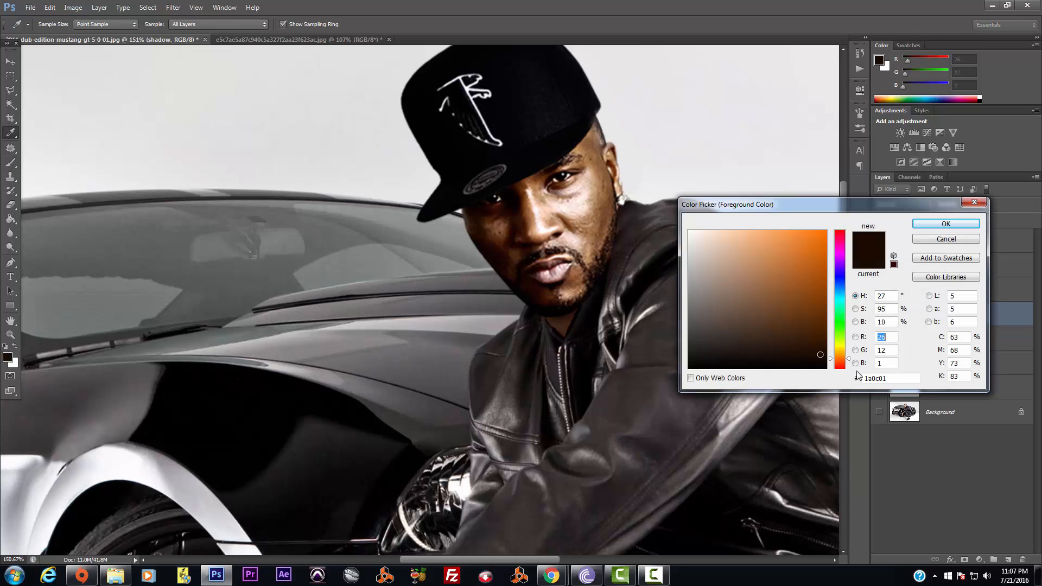
click(824, 363)
drag(826, 364, 826, 369)
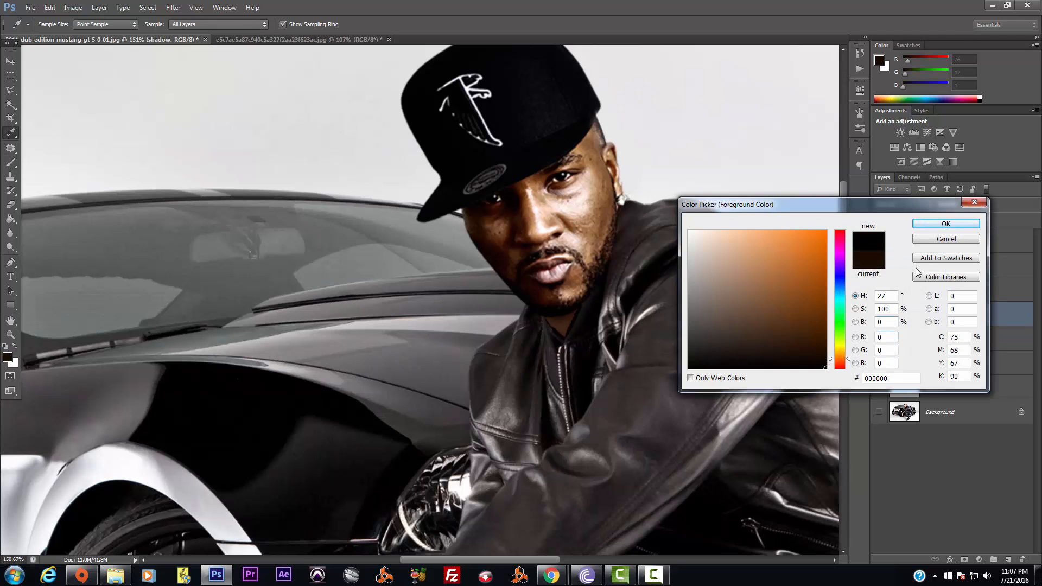
click(940, 227)
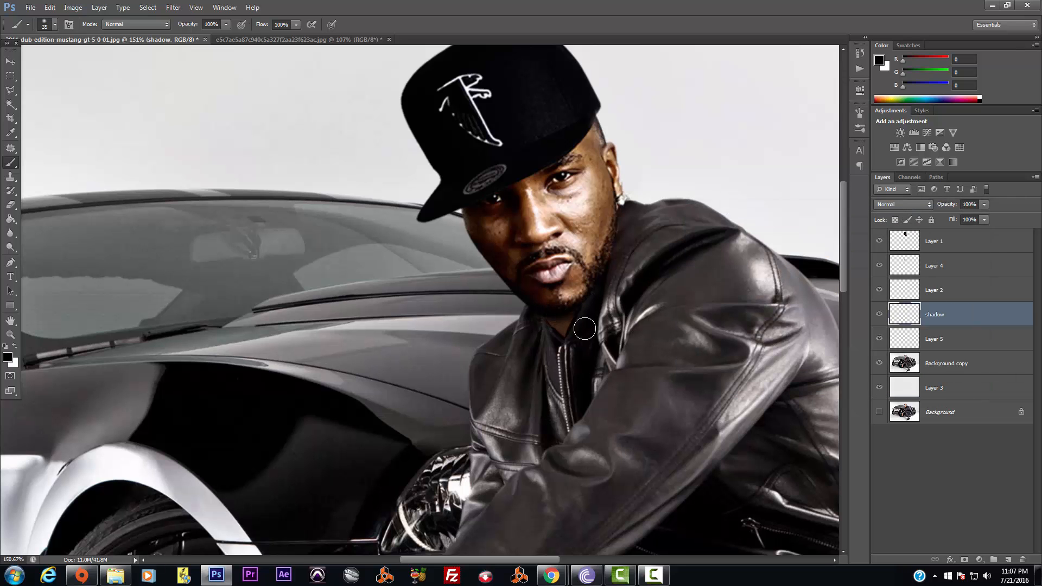
scroll(584, 329, down, 5)
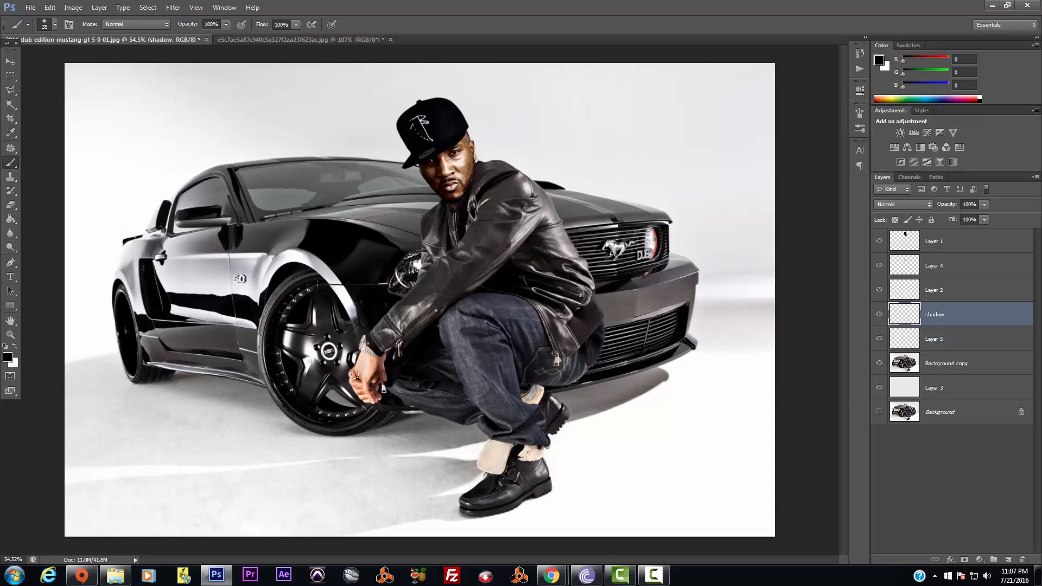
Trace a Polygonal Lasso selection around the man's hand and sleeve by the wheel
scroll(362, 393, up, 5)
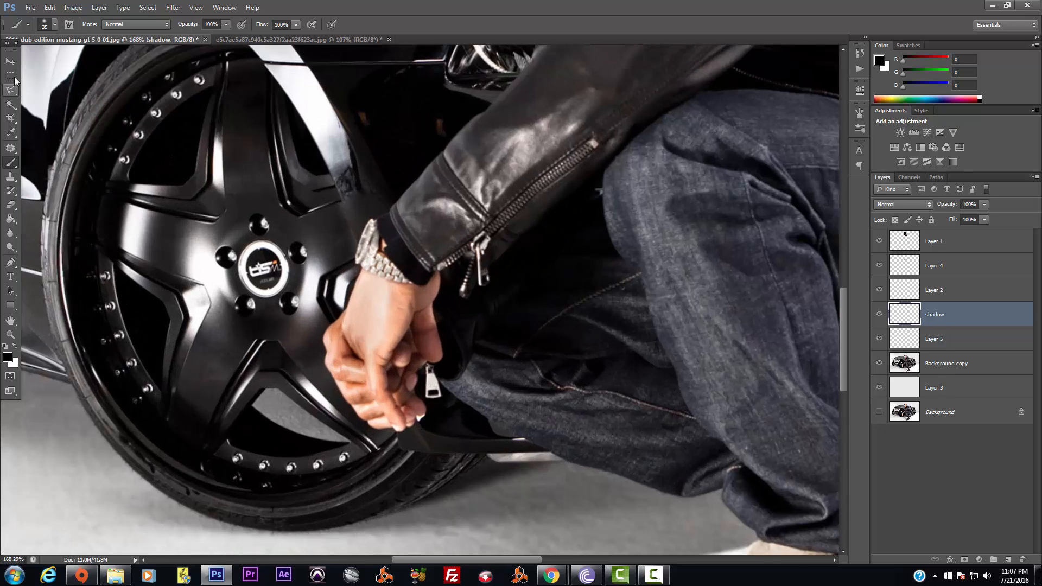
click(15, 94)
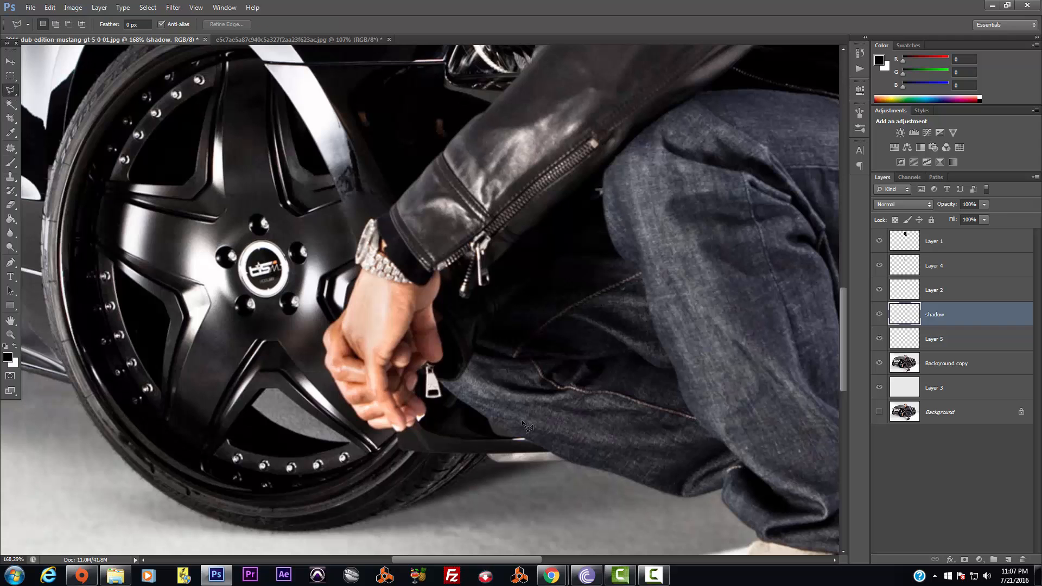
click(360, 265)
click(368, 274)
click(438, 271)
click(442, 282)
click(434, 300)
click(448, 363)
click(432, 387)
click(435, 417)
click(423, 445)
click(384, 450)
click(341, 417)
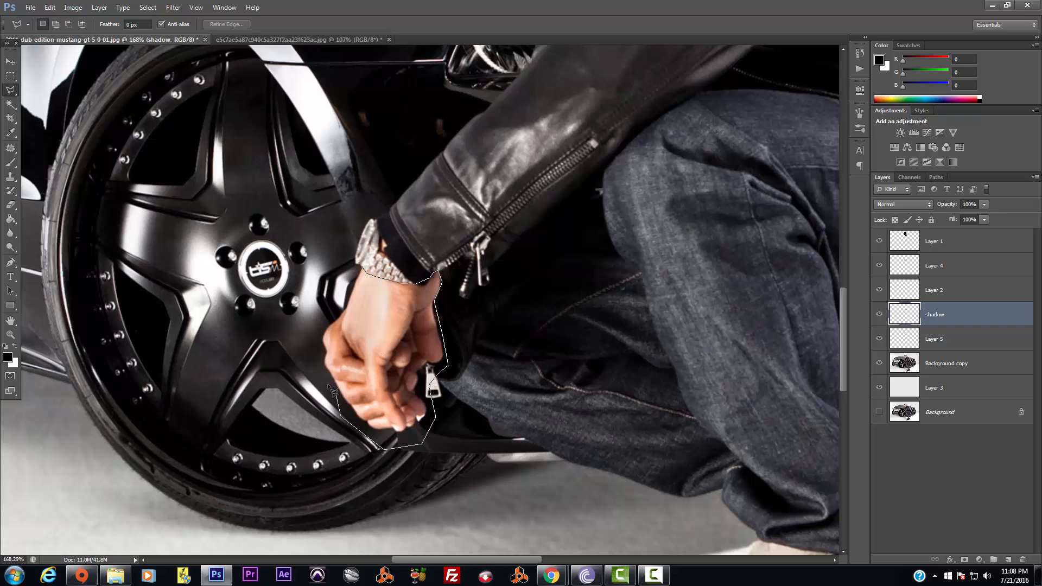
click(308, 324)
click(333, 309)
click(365, 272)
Copy the selected hand from Background copy onto a new Layer 6
click(958, 364)
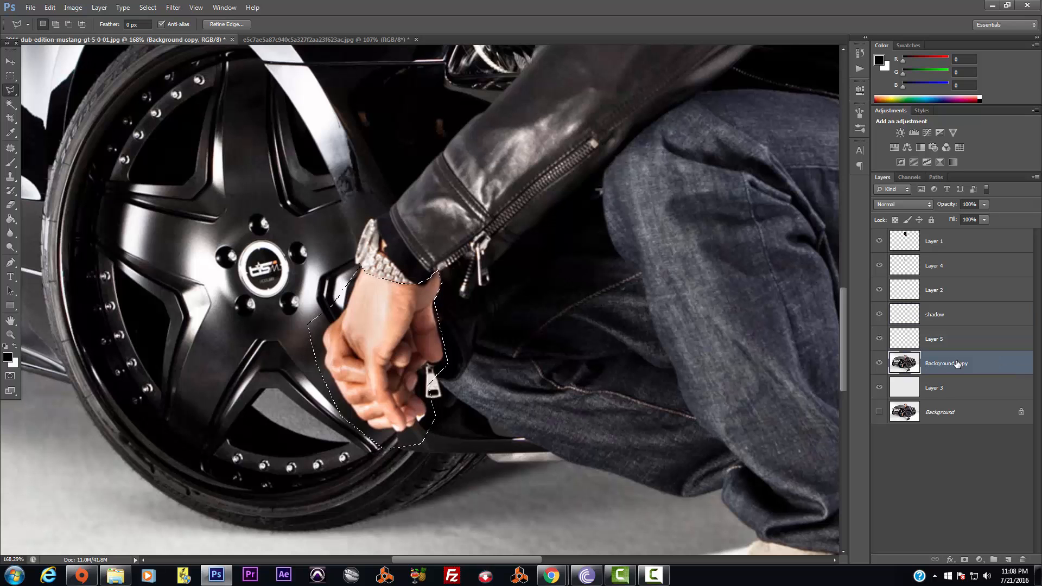
key(ctrl+j)
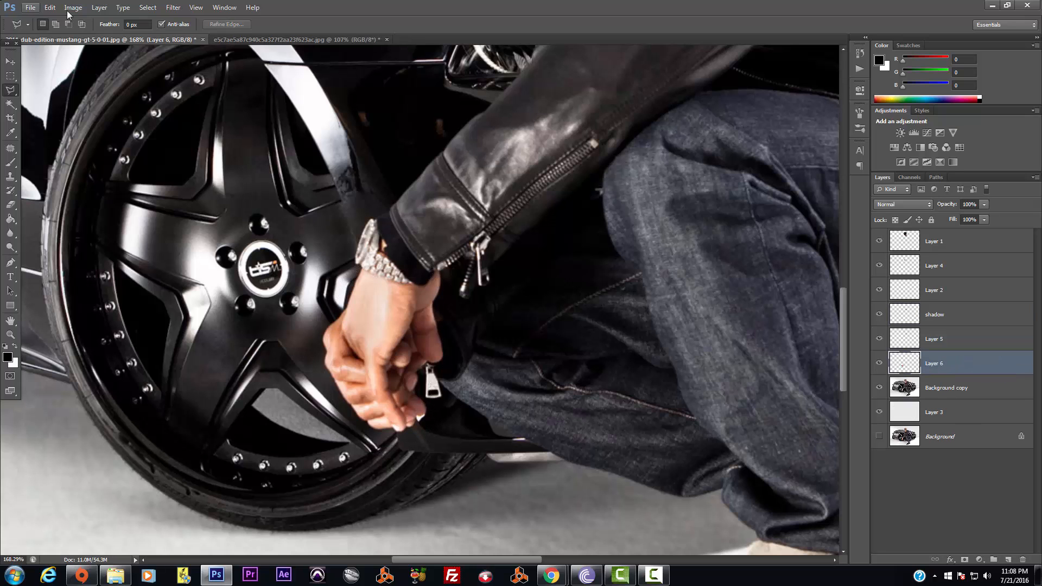
scroll(536, 328, down, 2)
scroll(649, 364, down, 3)
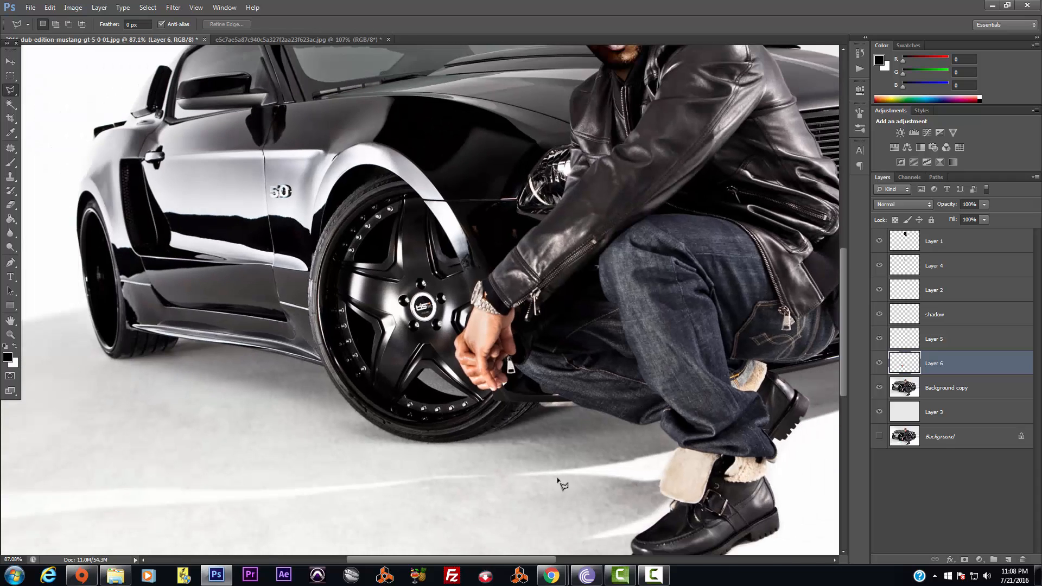
drag(545, 560, 582, 561)
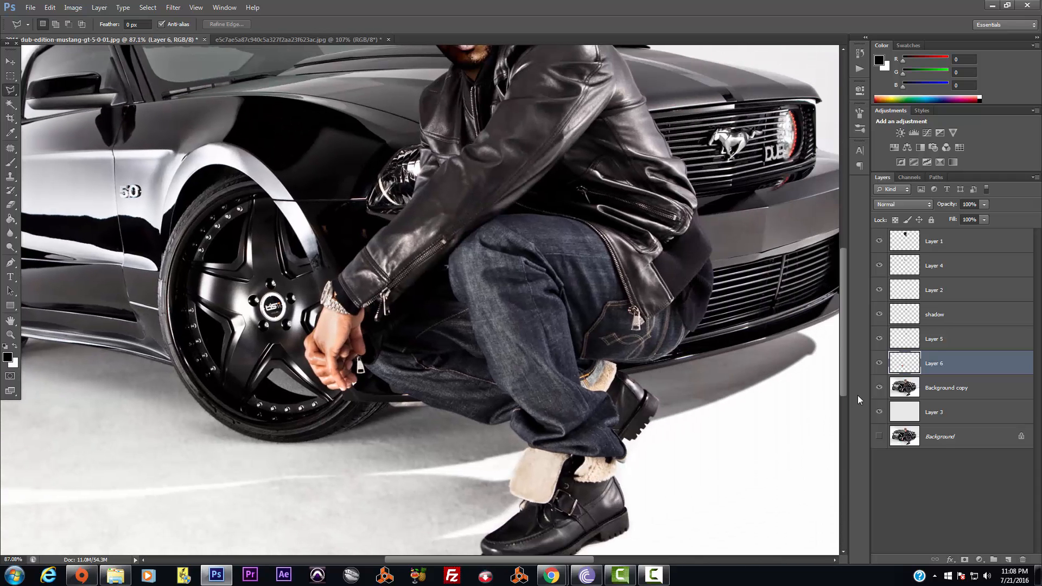
drag(845, 388, 845, 353)
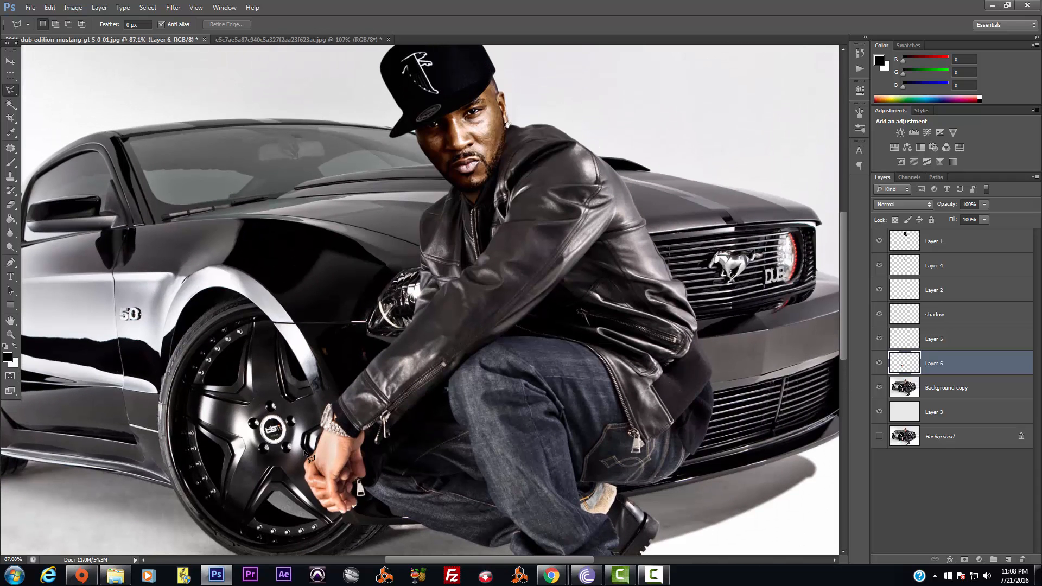
In Curves, pull the RGB curve down to darken the hand's shadows and midtones
click(72, 7)
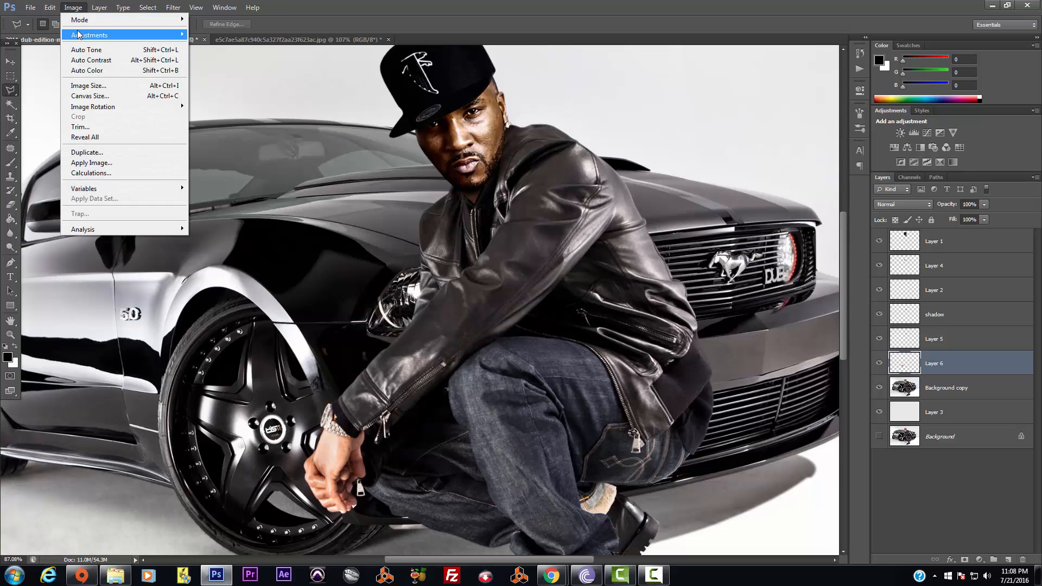
mouse_move(90, 35)
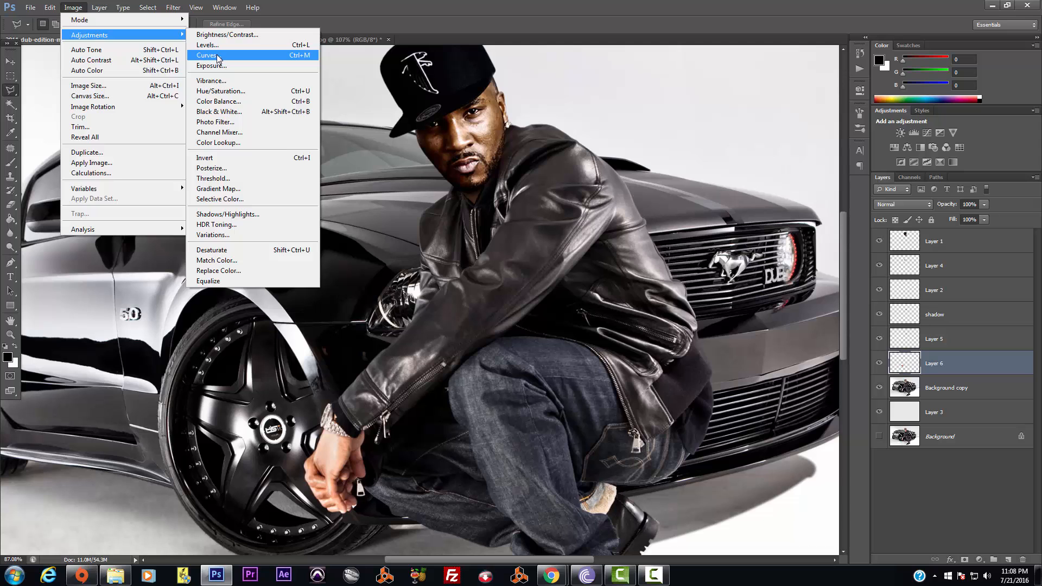
click(217, 56)
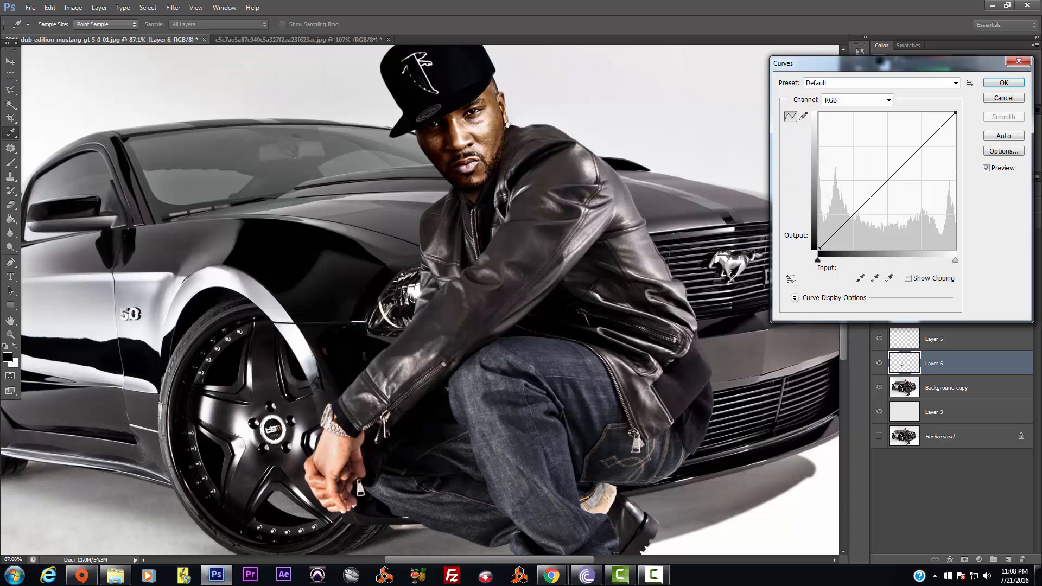
drag(888, 66, 673, 56)
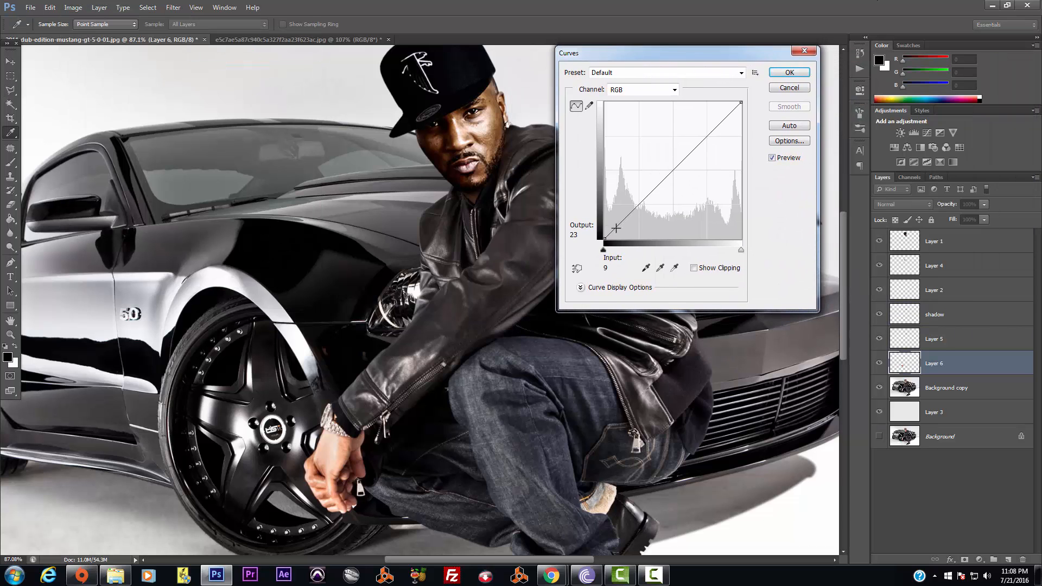
drag(619, 225, 629, 232)
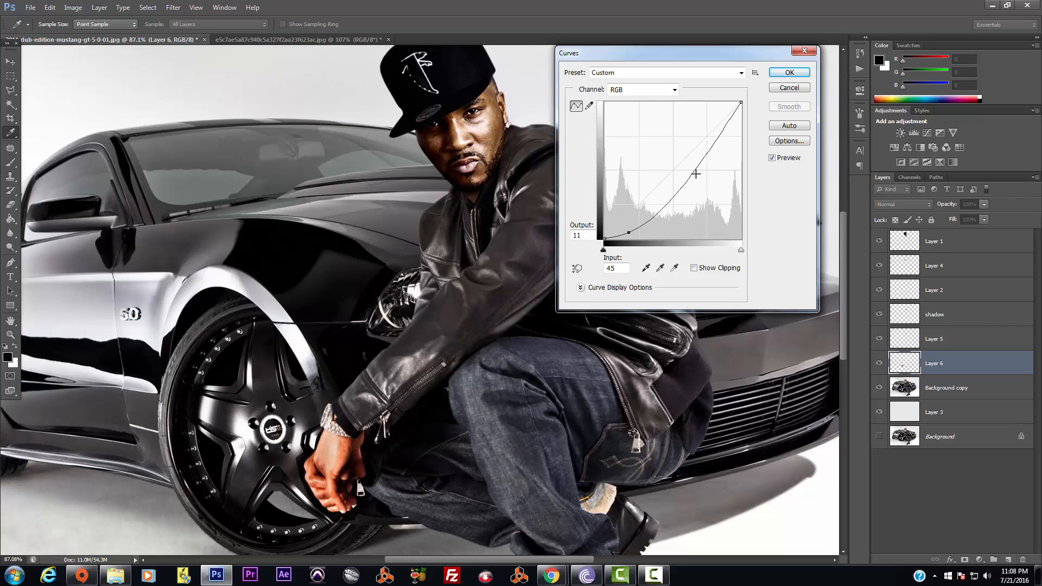
drag(697, 168, 707, 173)
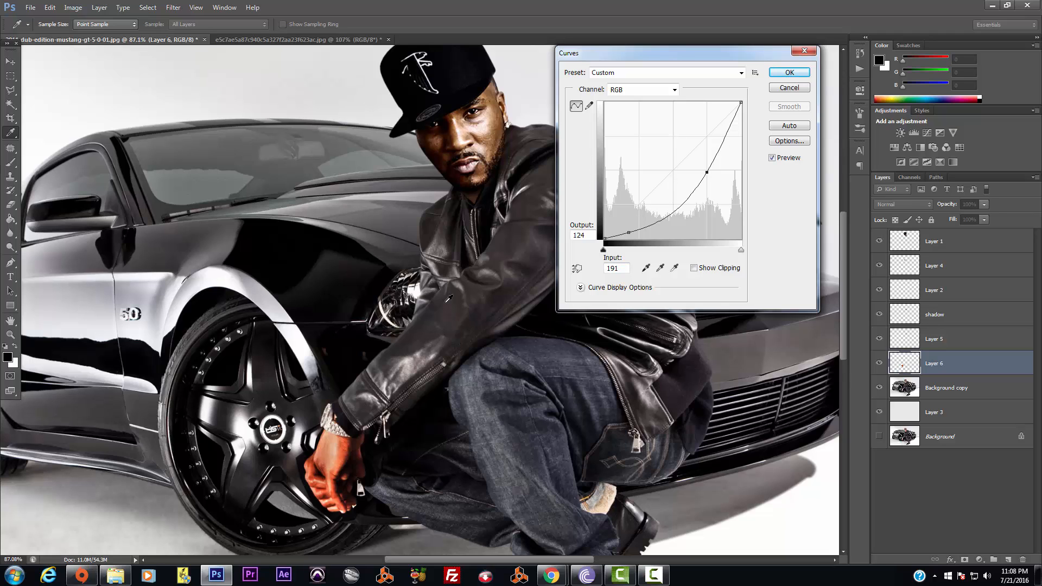
Darken the Red channel curve's shadows and pull its highlights down
click(656, 91)
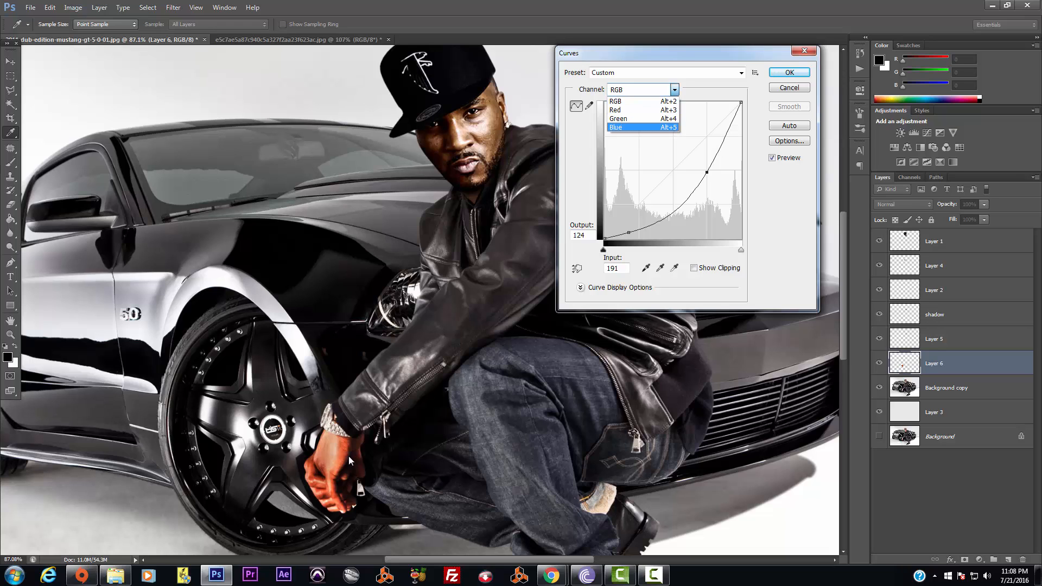
click(629, 110)
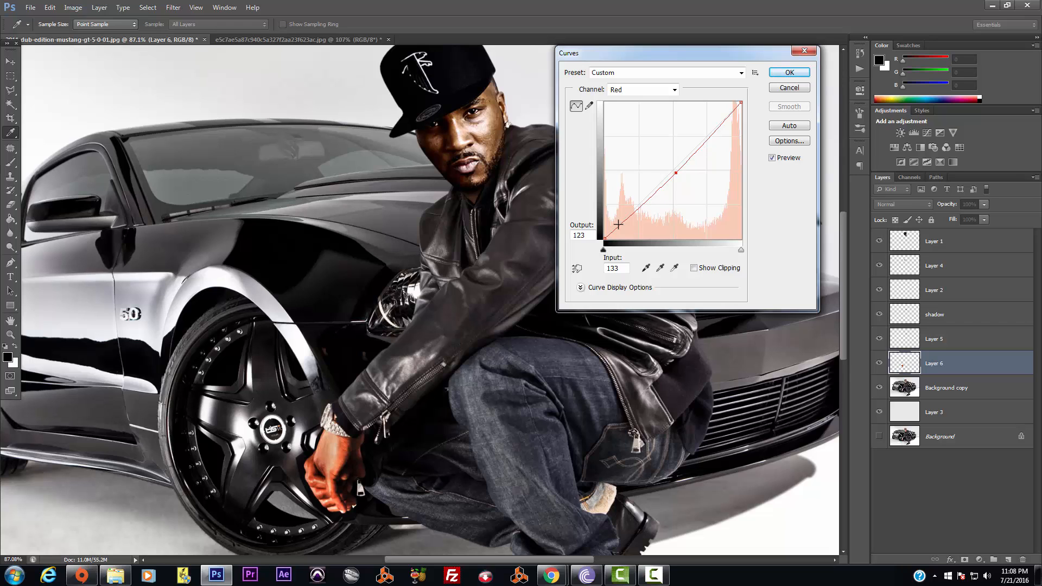
drag(621, 225, 626, 224)
mouse_move(718, 123)
mouse_down()
mouse_move(729, 131)
mouse_move(713, 136)
mouse_up()
drag(676, 173, 673, 172)
drag(628, 224, 630, 229)
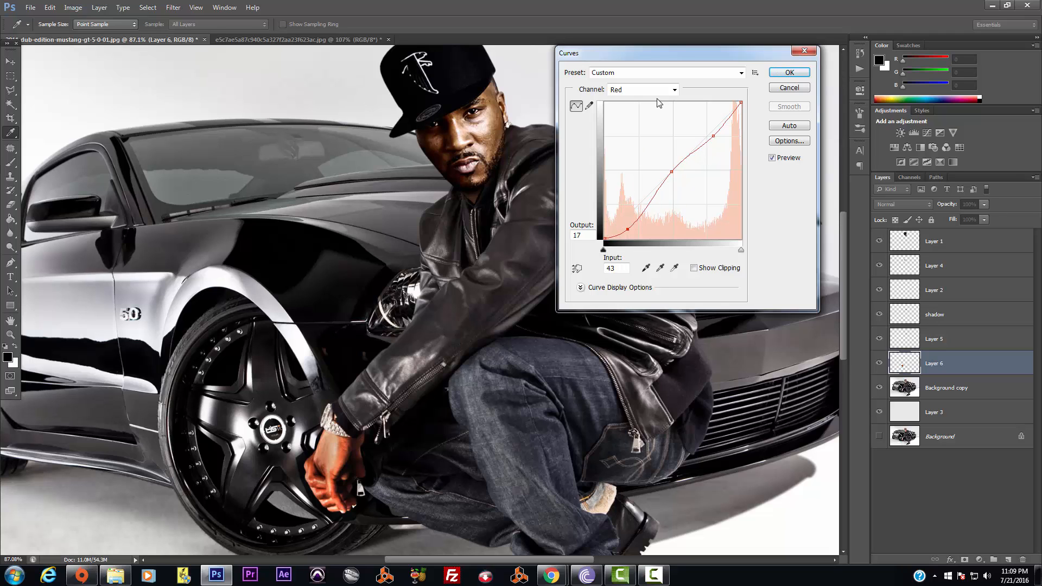
Lift the Green channel midtones slightly
click(675, 90)
click(653, 119)
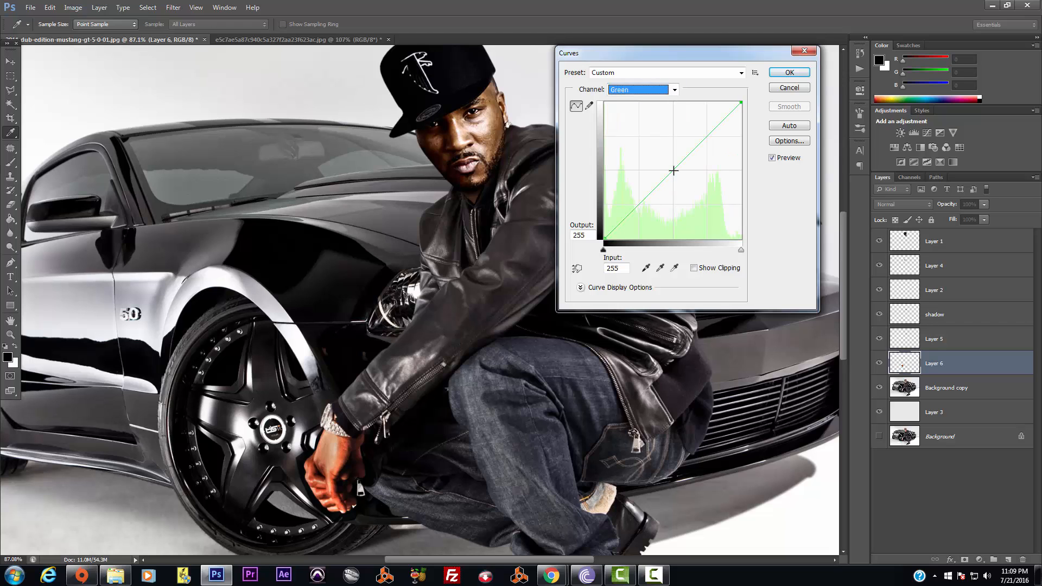
click(673, 171)
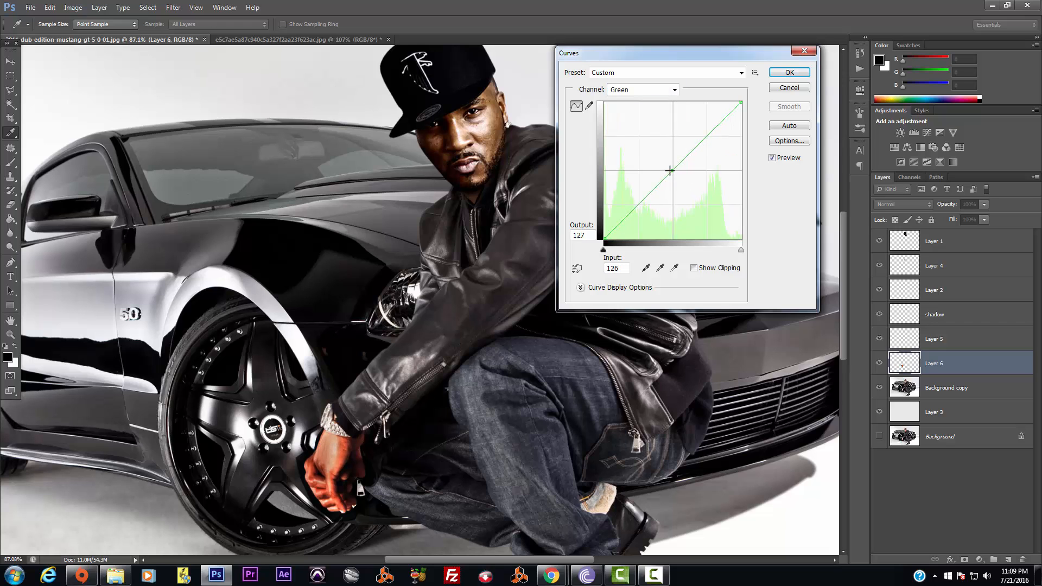
drag(670, 170, 668, 170)
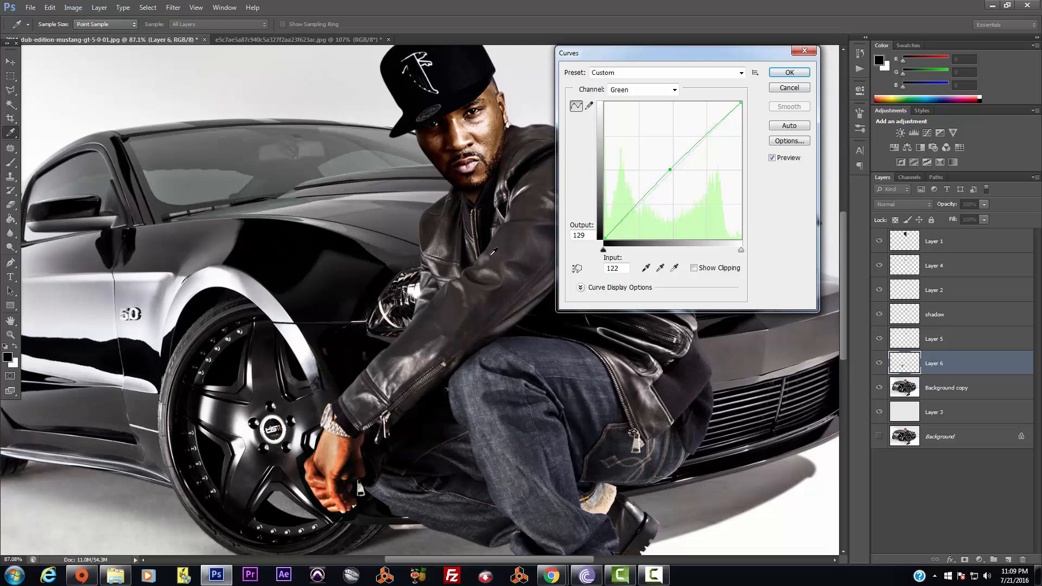
Pull the Blue curve down, lift its highlights, and apply the Curves adjustment
click(675, 89)
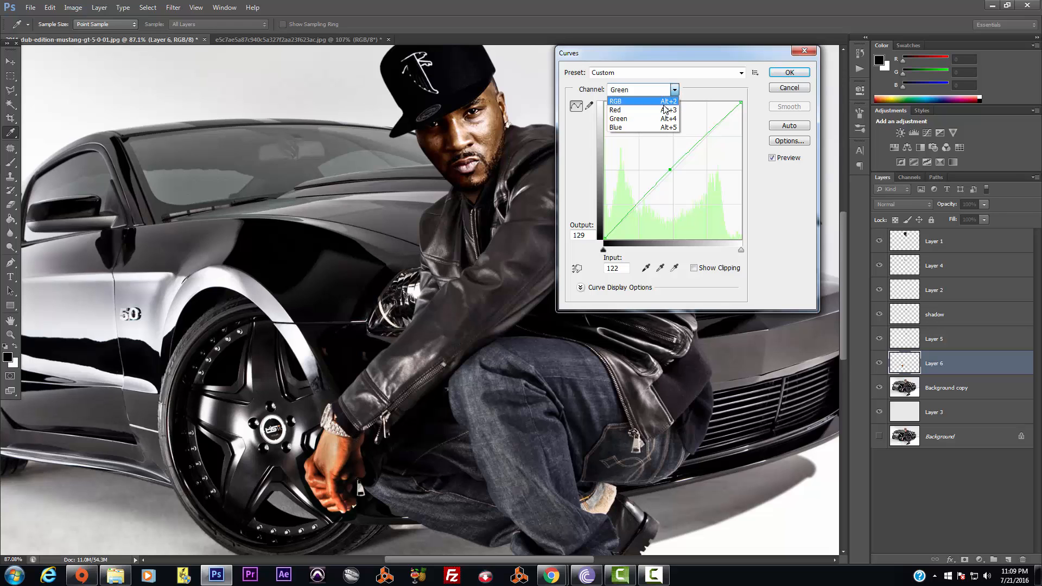
click(651, 129)
drag(675, 171, 621, 224)
drag(718, 127, 715, 125)
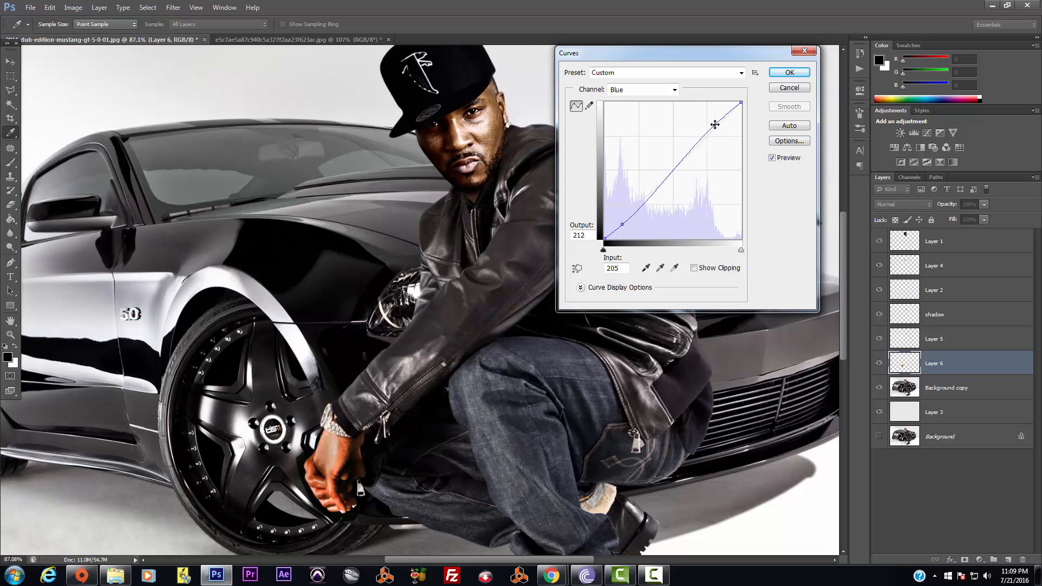
click(797, 73)
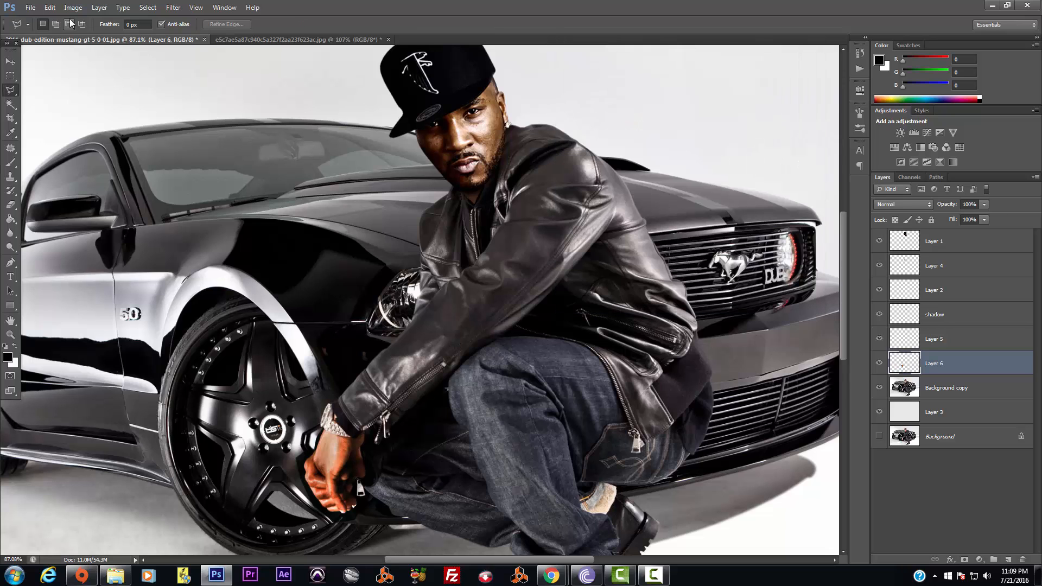
click(73, 8)
Lower the hand's saturation to -13 with Hue/Saturation
mouse_move(78, 34)
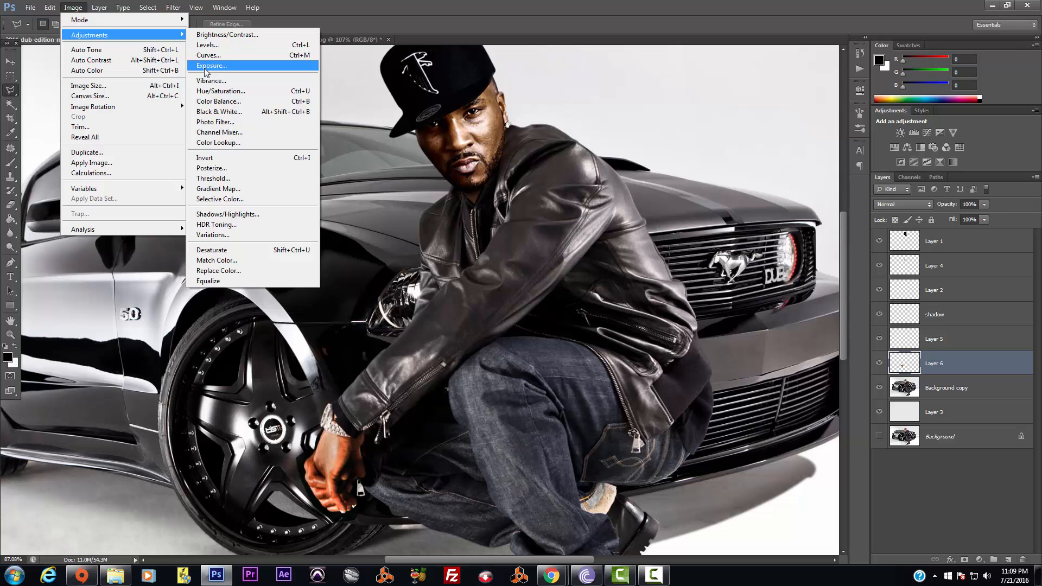
click(213, 91)
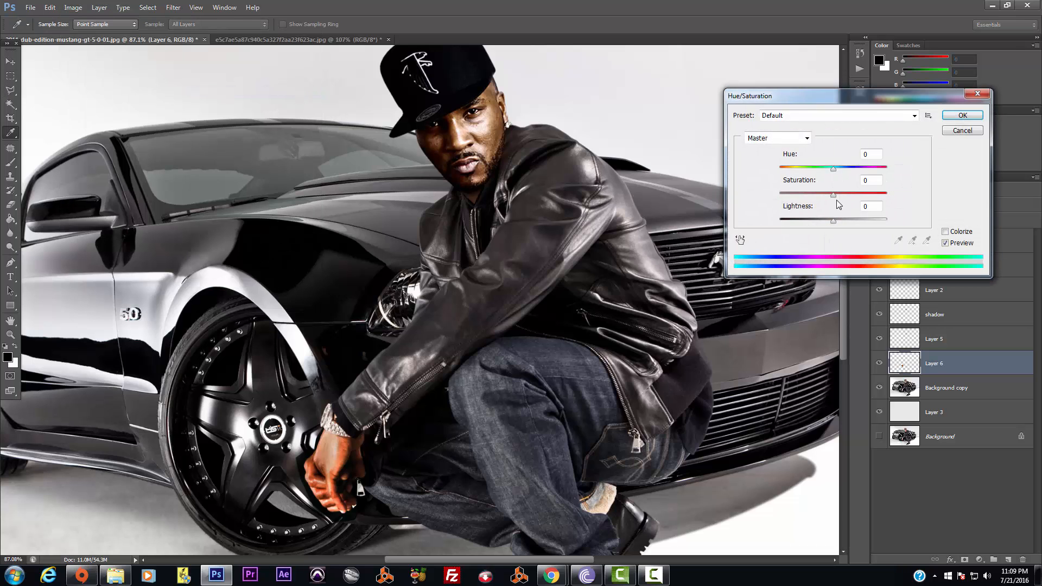
drag(833, 195, 827, 196)
click(962, 115)
key(l)
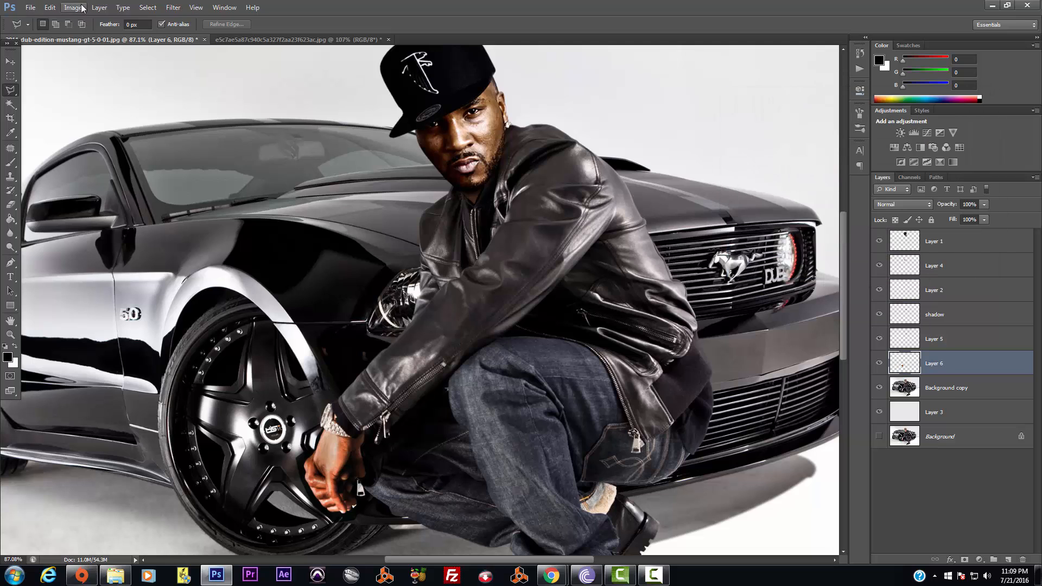
Apply Exposure -0.05 and gamma 0.77 to the hand on Layer 6
click(81, 8)
mouse_move(158, 35)
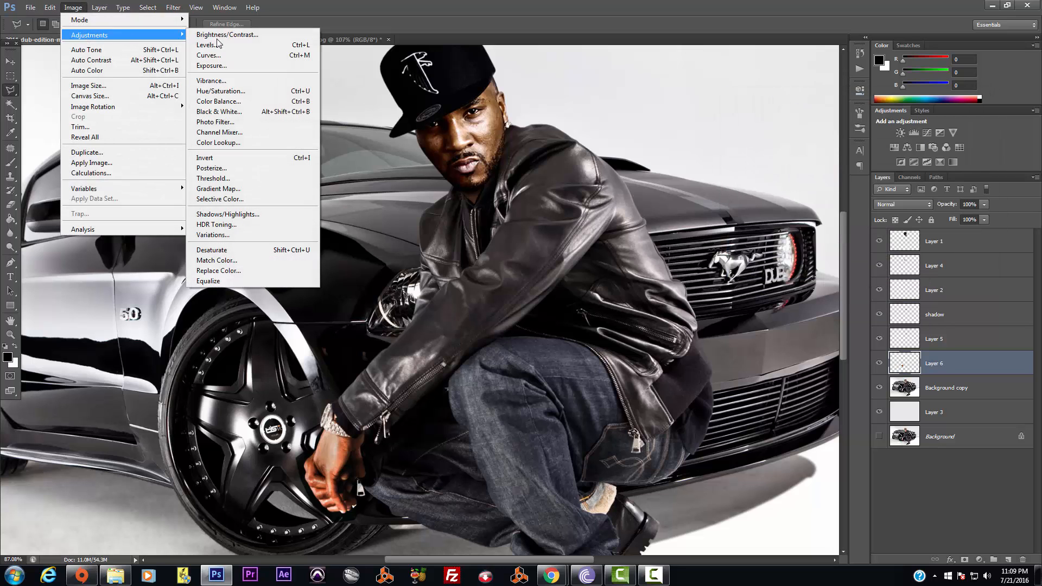
click(227, 67)
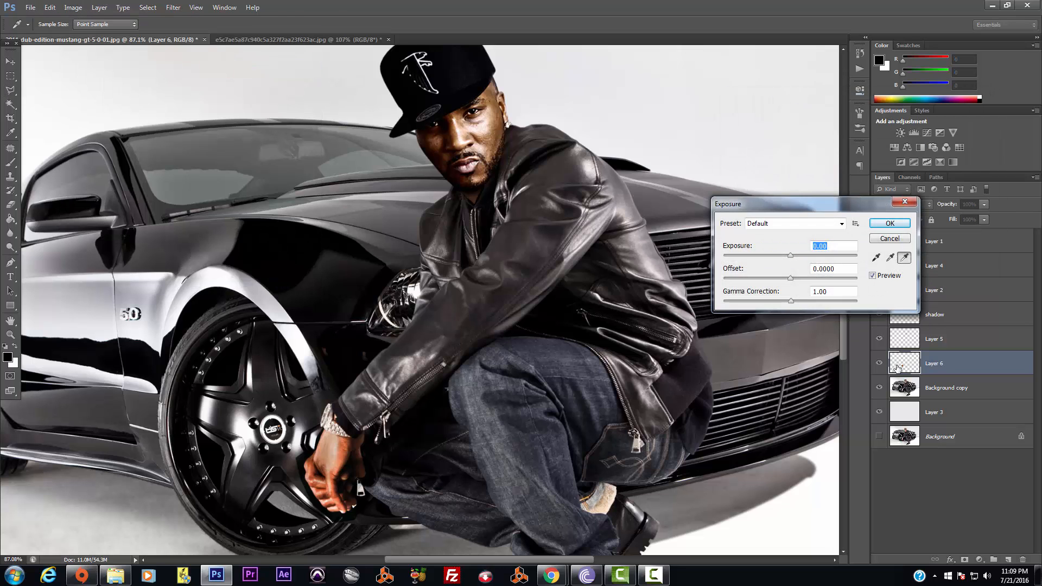
drag(790, 253, 790, 256)
drag(791, 302, 807, 302)
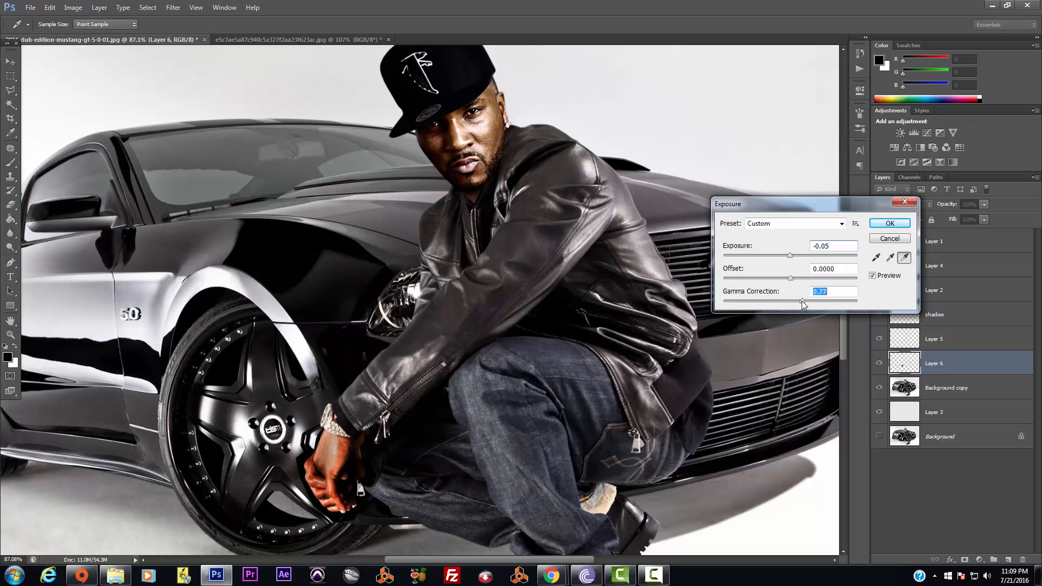
click(890, 223)
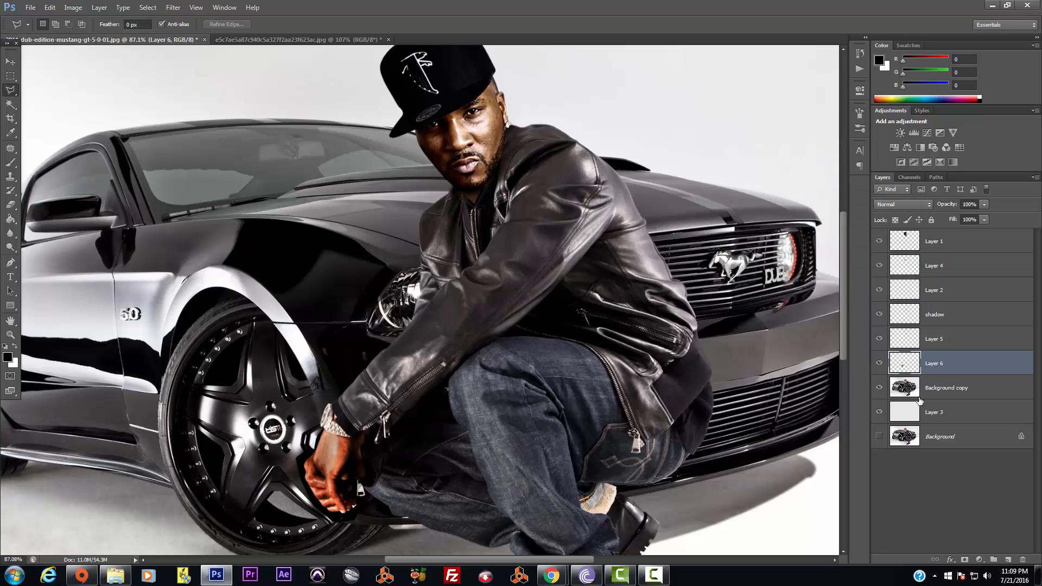
Toggle Layer 6's visibility to compare the hand with and without it
click(880, 364)
click(880, 364)
click(880, 364)
click(880, 364)
scroll(643, 359, down, 2)
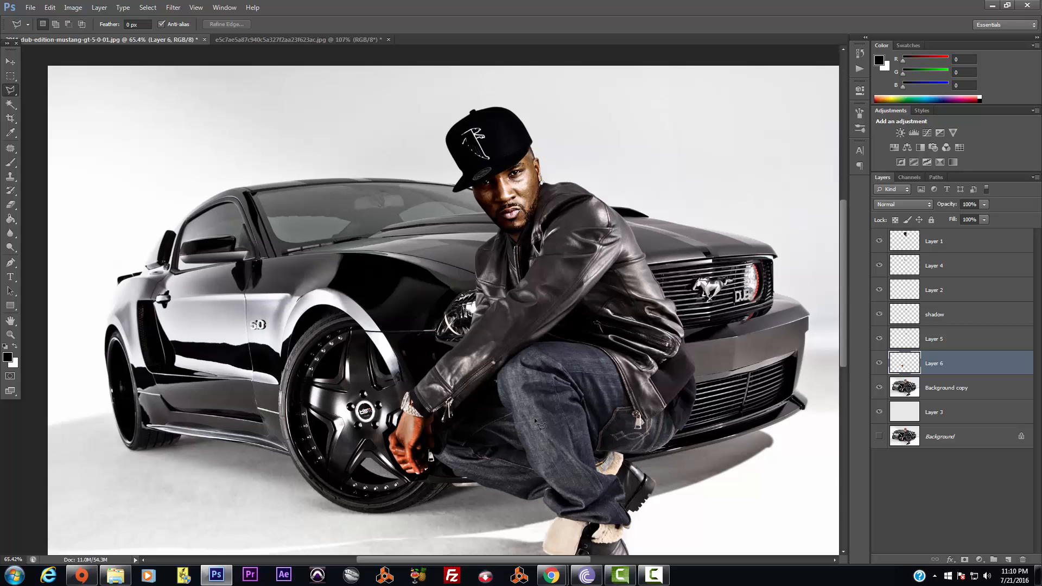
scroll(421, 437, up, 4)
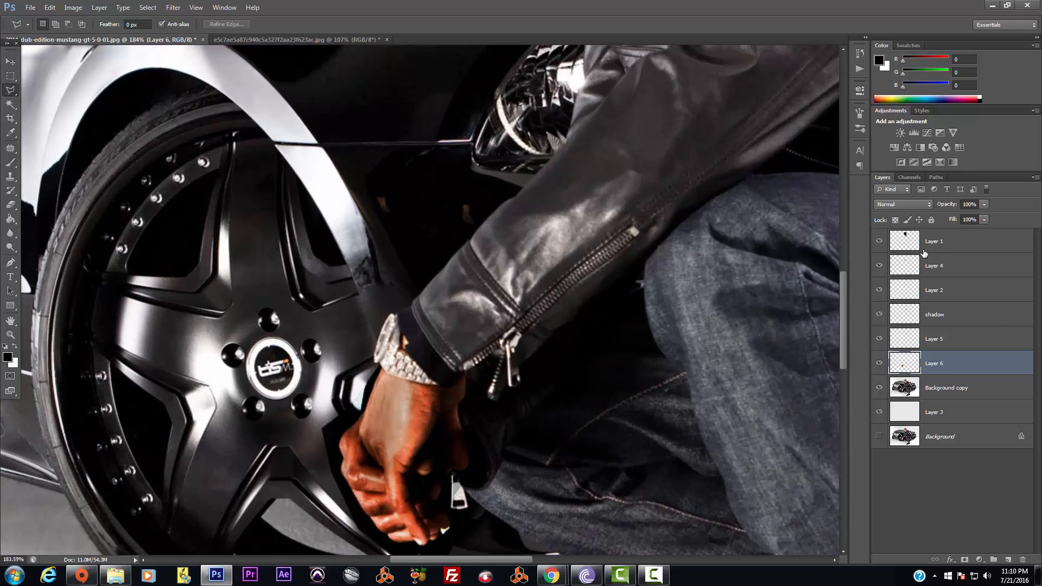
drag(845, 304, 843, 341)
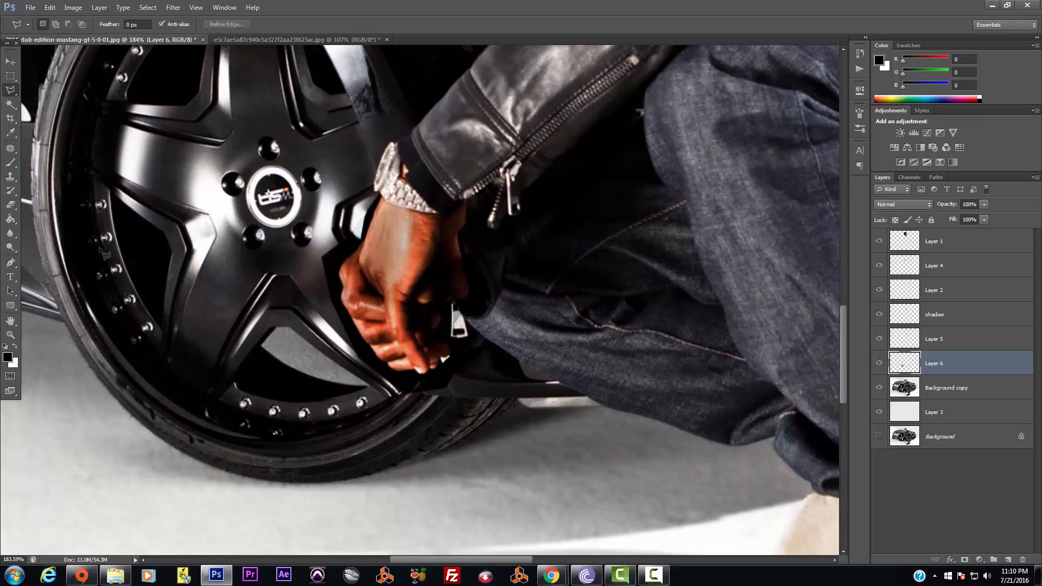
Erase the dark fringe along the wheel spoke beneath the hand
click(11, 205)
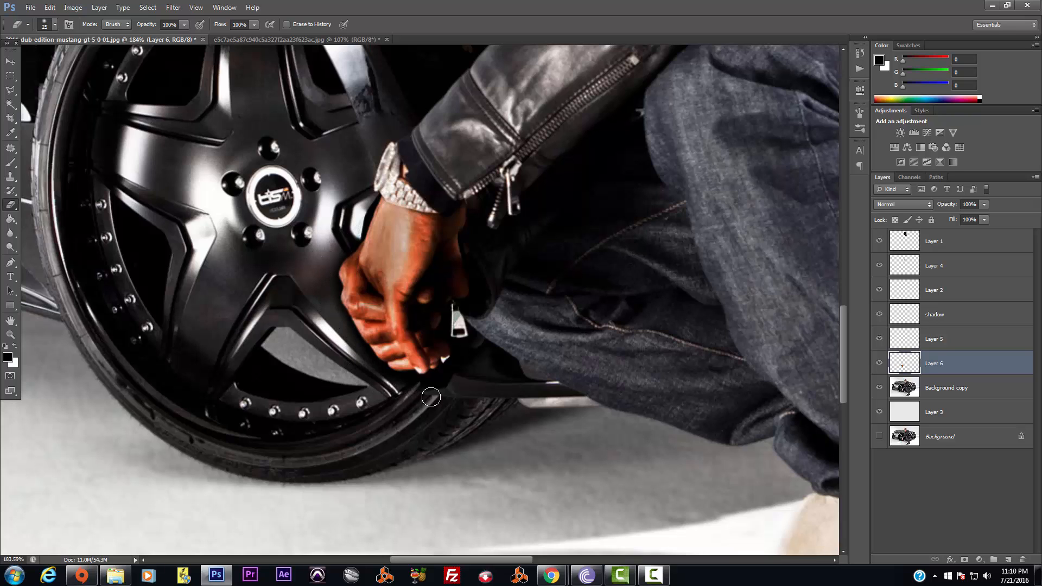
mouse_move(414, 397)
mouse_down()
mouse_move(451, 378)
mouse_move(475, 338)
mouse_move(461, 320)
mouse_move(479, 315)
mouse_move(485, 283)
mouse_move(481, 205)
mouse_move(472, 188)
mouse_move(445, 199)
mouse_move(365, 190)
mouse_move(354, 226)
mouse_move(363, 204)
mouse_up()
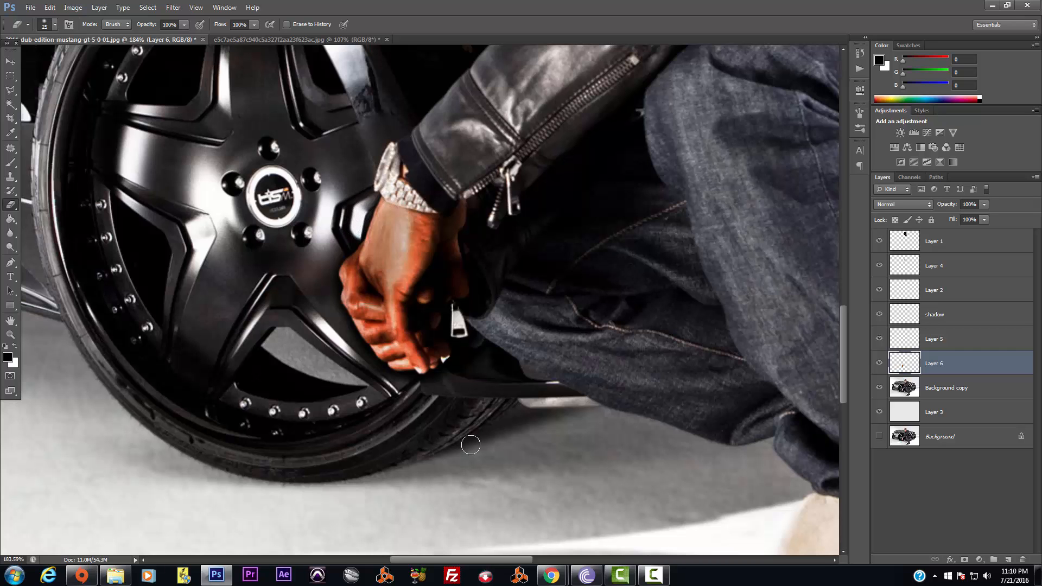
scroll(489, 415, down, 5)
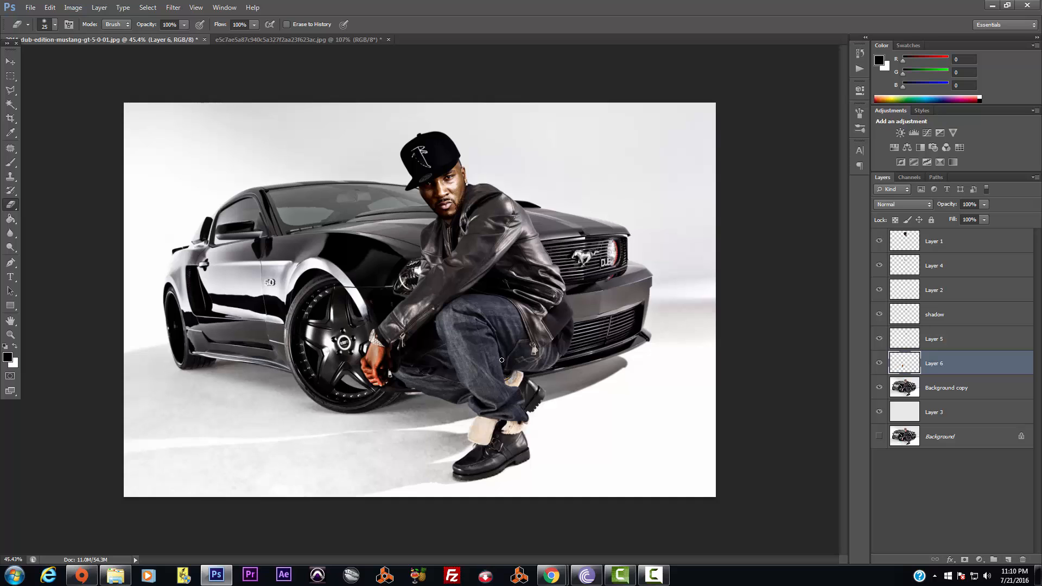
scroll(502, 360, up, 1)
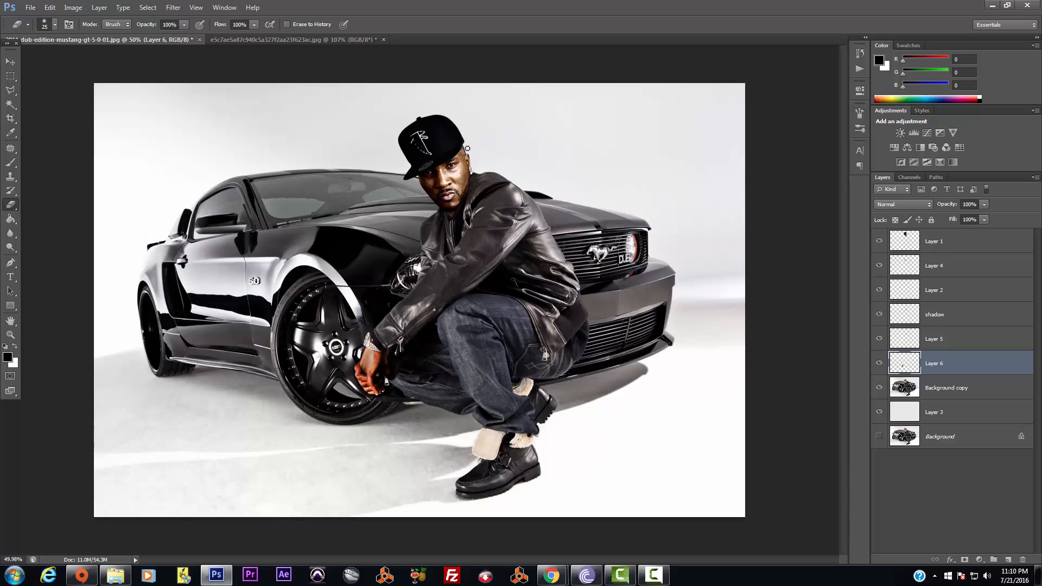
Select the head-and-cap layer, Layer 1, with the Move tool
click(11, 63)
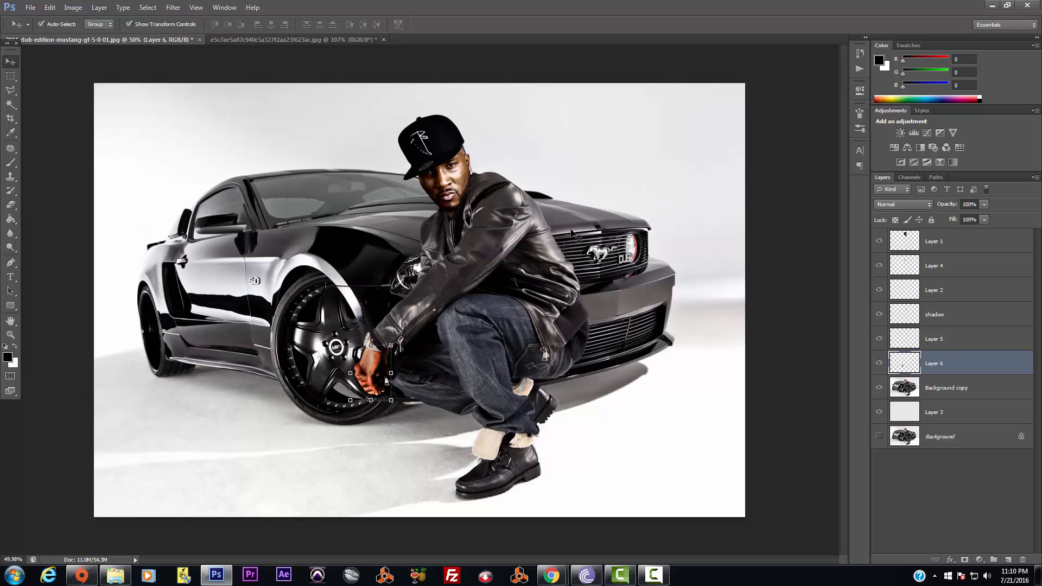
click(436, 157)
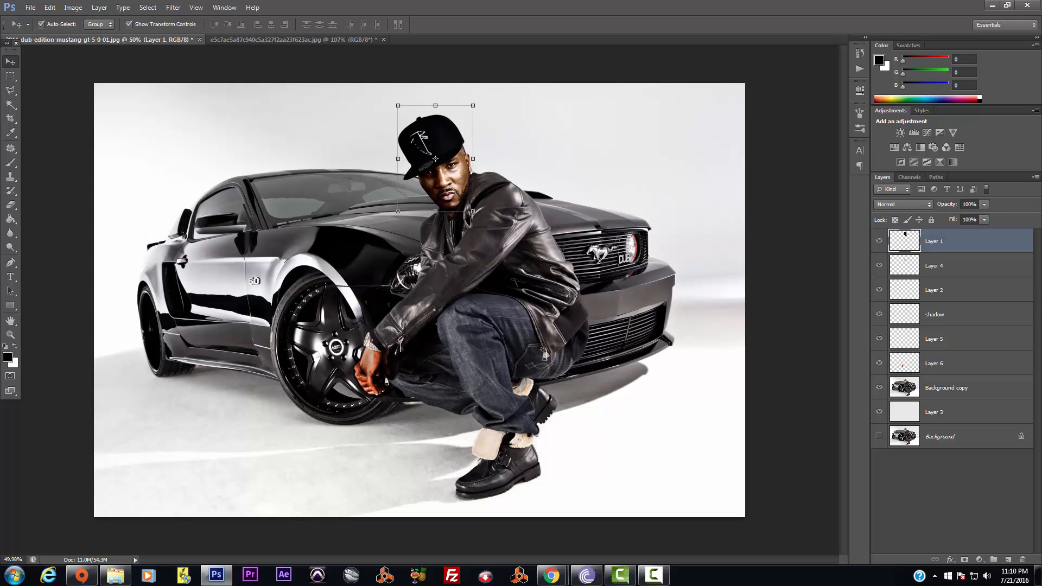
click(73, 8)
Apply Levels to Layer 1 with midtones 1.15, white point 245 and black point 1
mouse_move(105, 37)
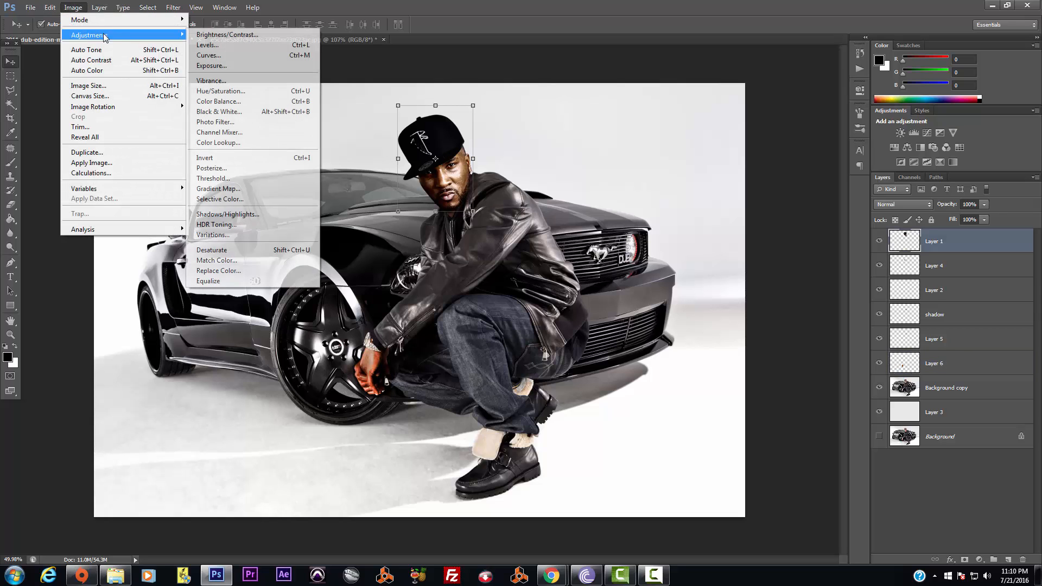
click(231, 47)
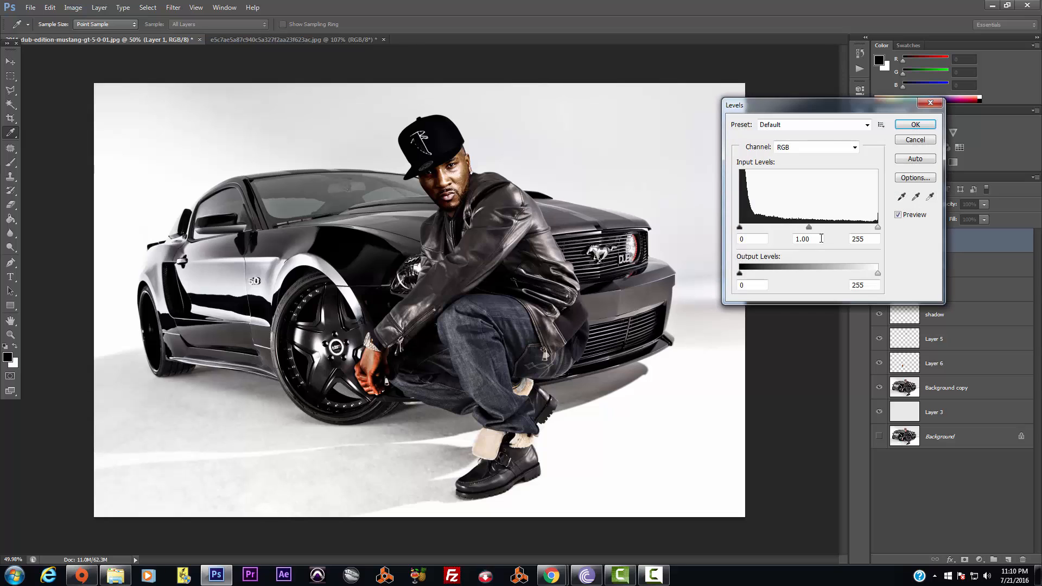
drag(809, 228, 802, 232)
mouse_move(879, 227)
mouse_down()
mouse_move(862, 228)
mouse_move(873, 231)
mouse_up()
drag(740, 227, 742, 228)
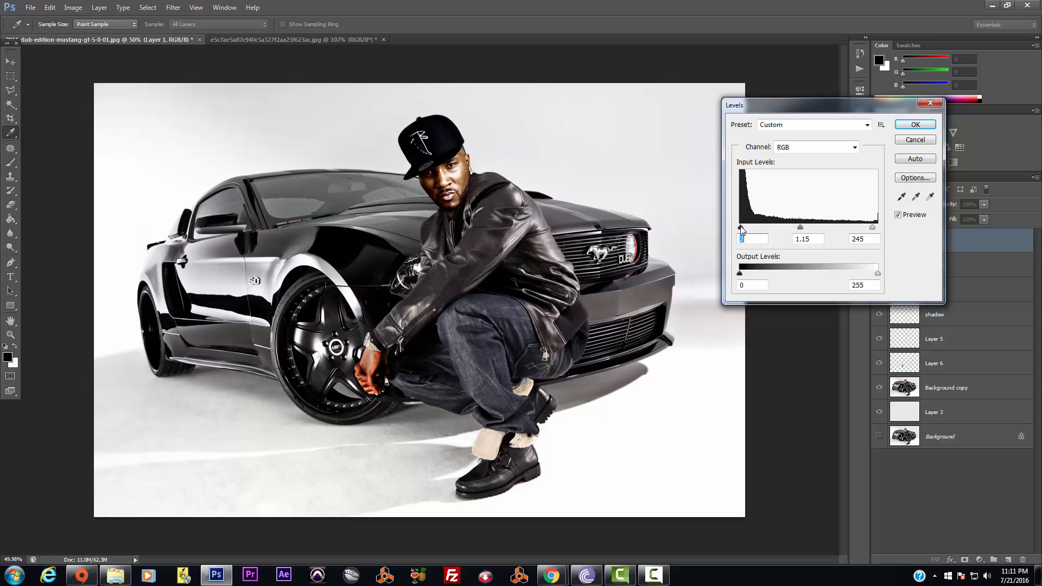
click(915, 124)
key(v)
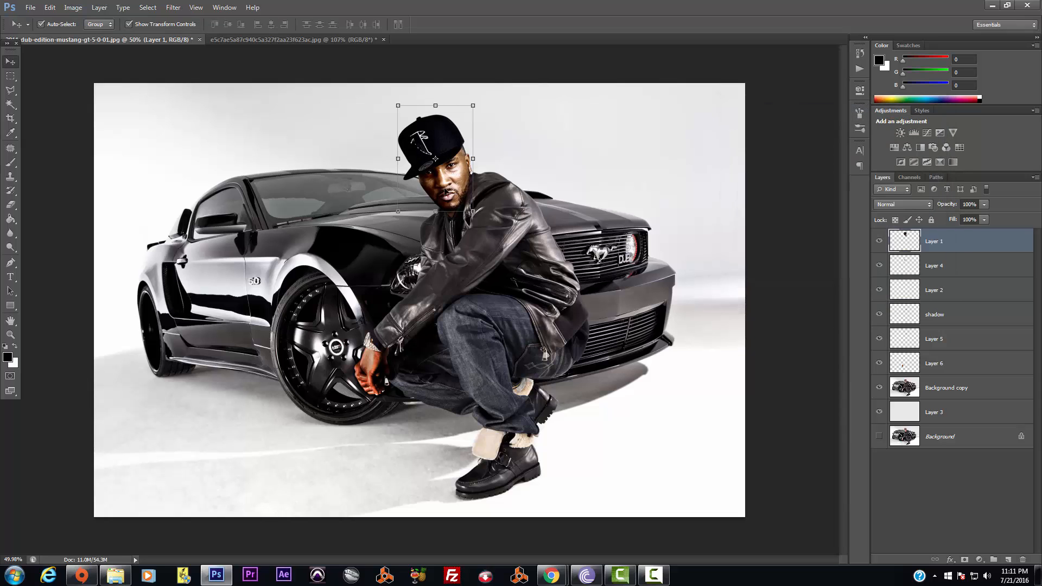
Trace a polygonal selection around the old cap on the head layer
scroll(475, 213, up, 5)
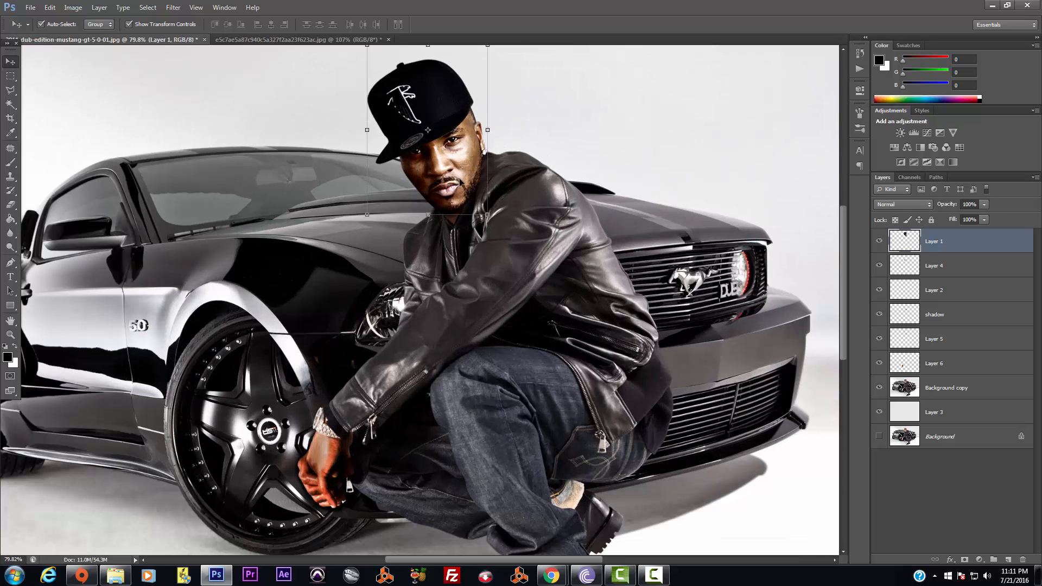
drag(844, 313, 846, 290)
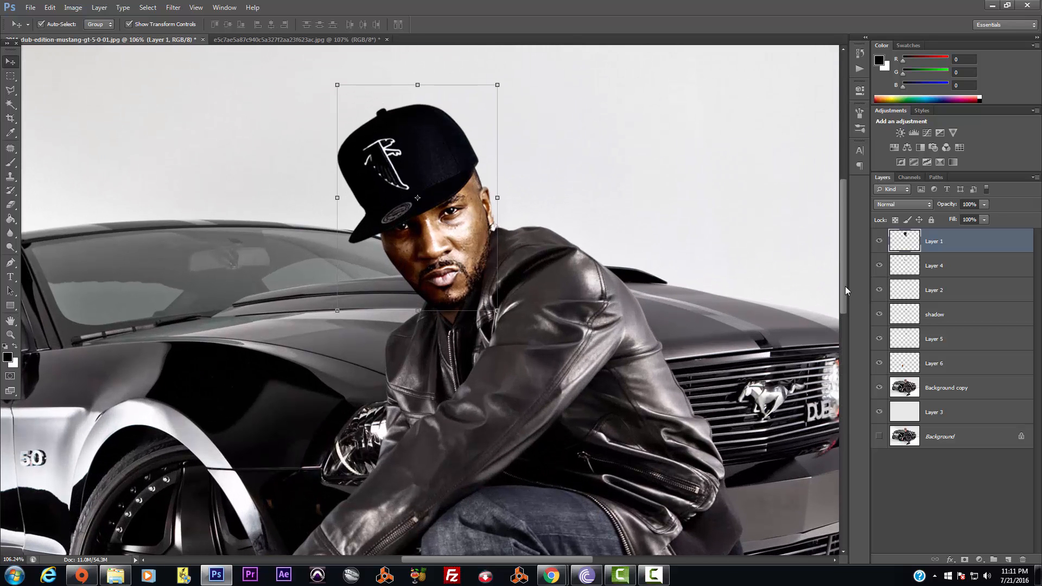
click(10, 90)
click(357, 102)
click(316, 160)
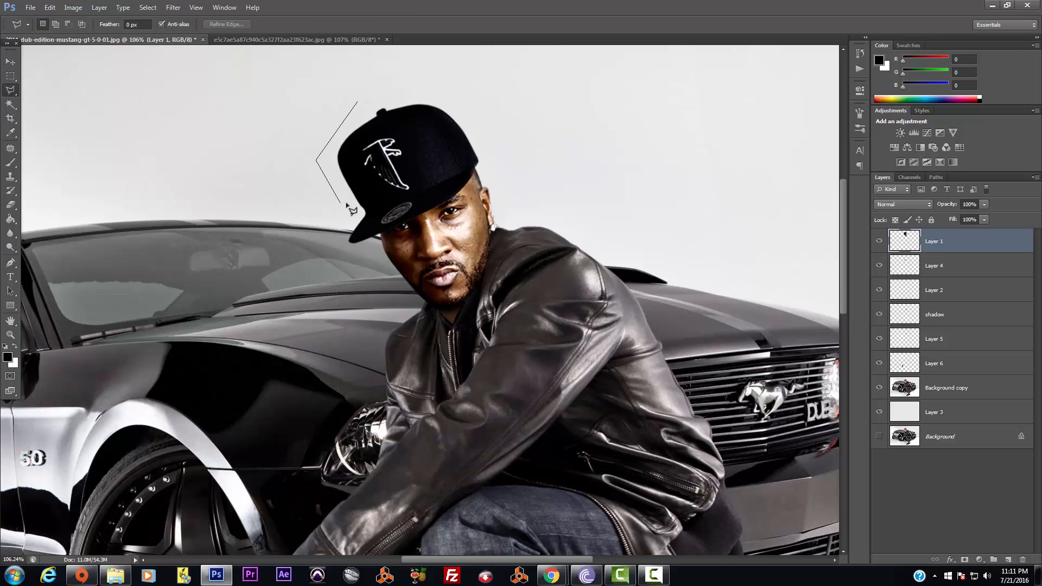
click(351, 201)
click(338, 250)
click(373, 237)
click(477, 168)
click(536, 138)
click(459, 75)
click(383, 82)
click(357, 102)
Delete the old cap, paste the black cap as a new layer, and move it onto the head
key(Delete)
key(ctrl+d)
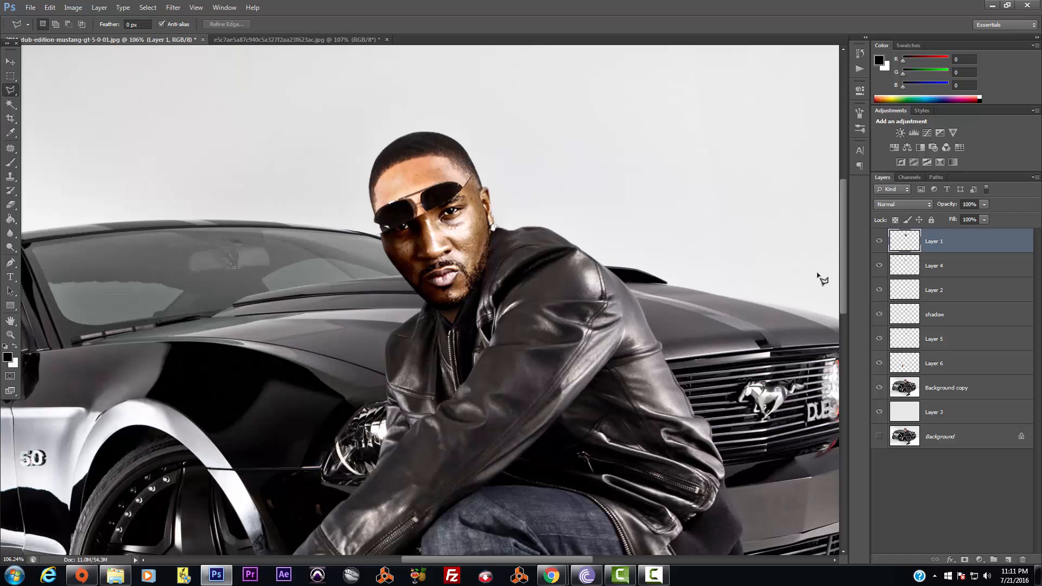
key(ctrl+v)
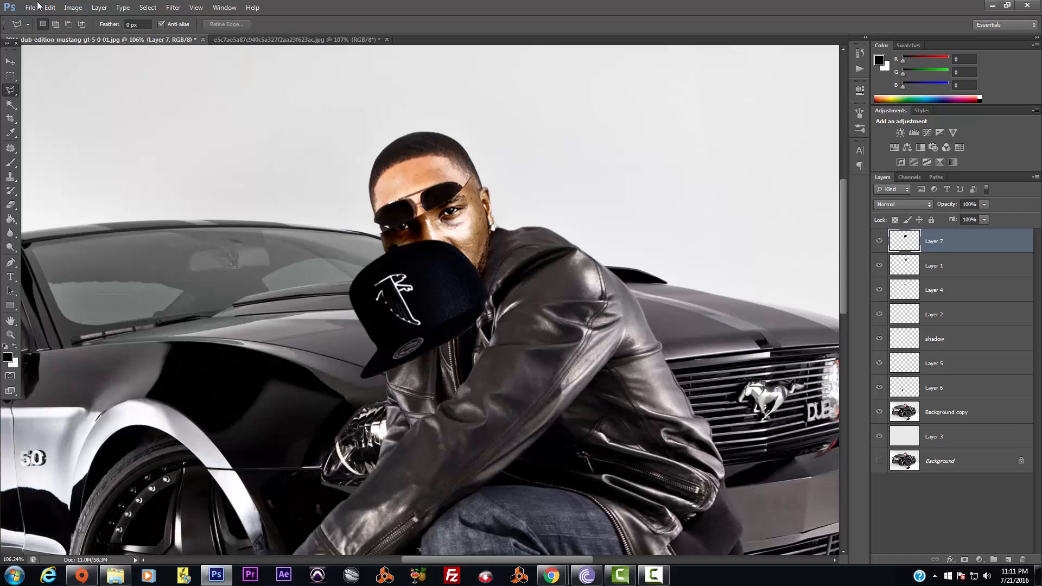
key(v)
drag(459, 293, 448, 159)
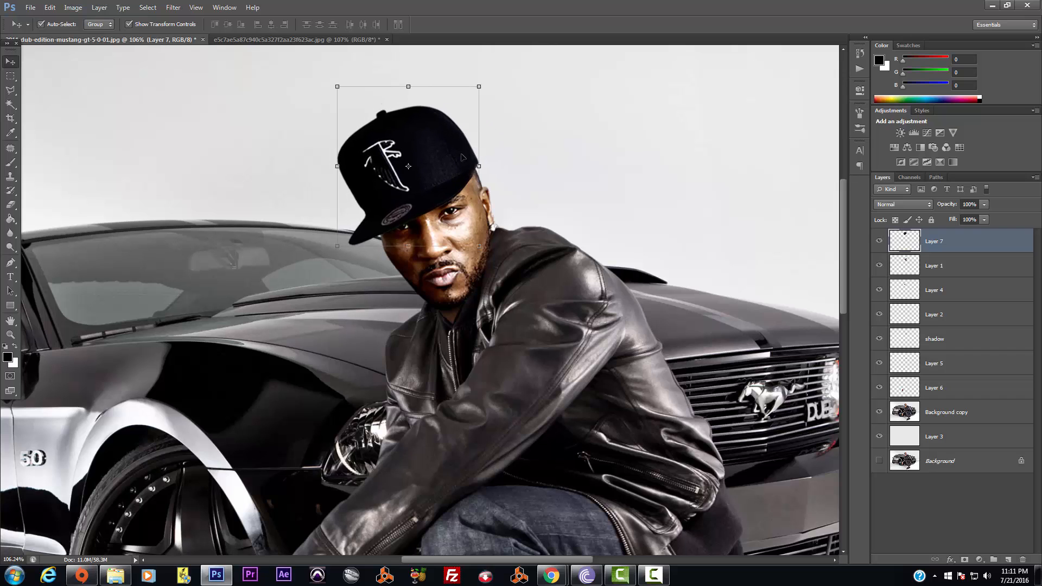
Scale the new cap to about 93.9% and fit it onto the man's head
click(481, 84)
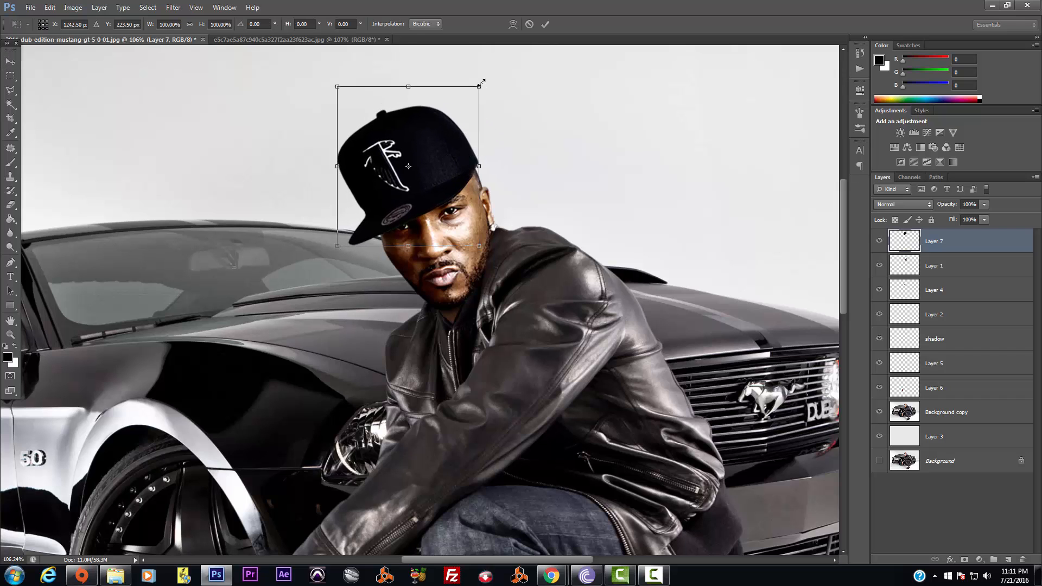
drag(481, 83, 470, 94)
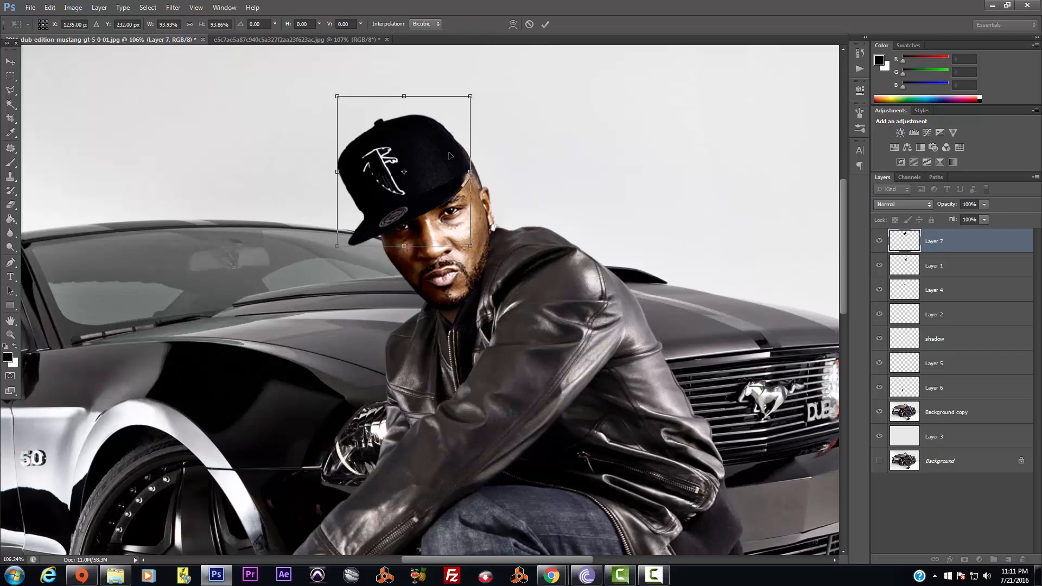
drag(452, 154, 424, 157)
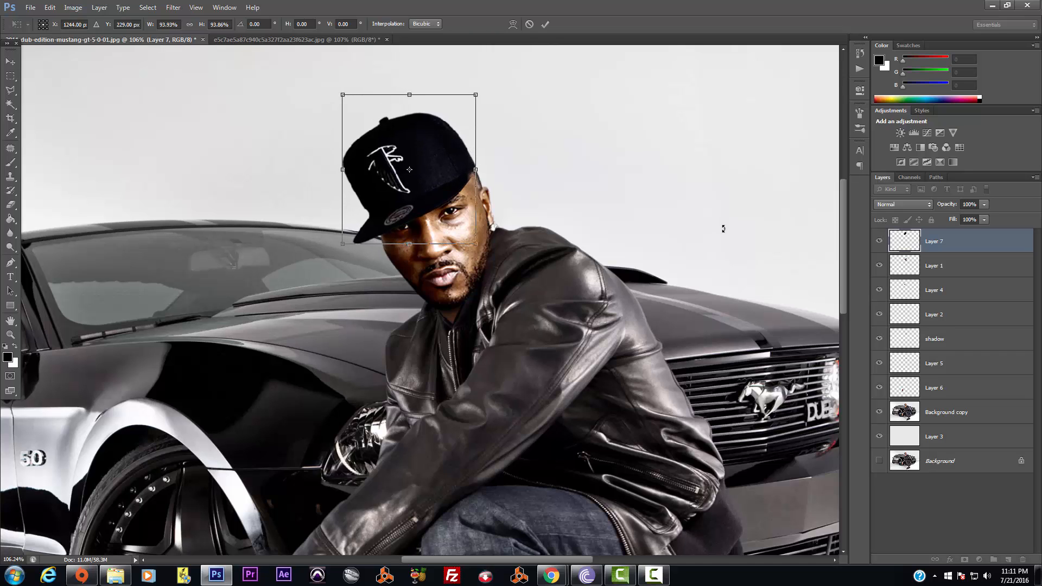
key(Return)
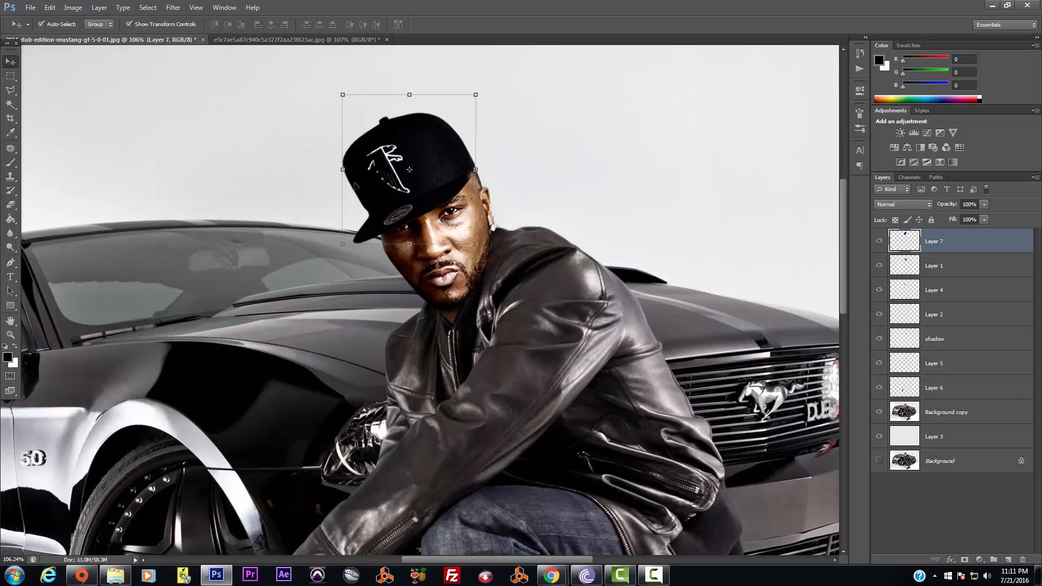
click(11, 90)
Trace a closed Pen path around the area behind the cap's left edge
click(10, 264)
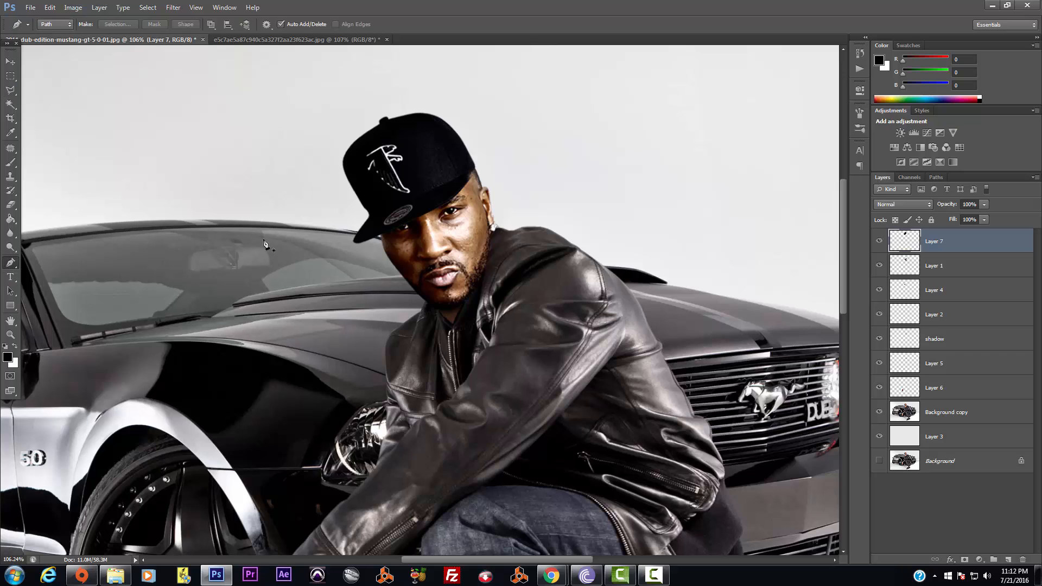
click(362, 137)
drag(349, 162, 369, 215)
click(368, 210)
click(359, 218)
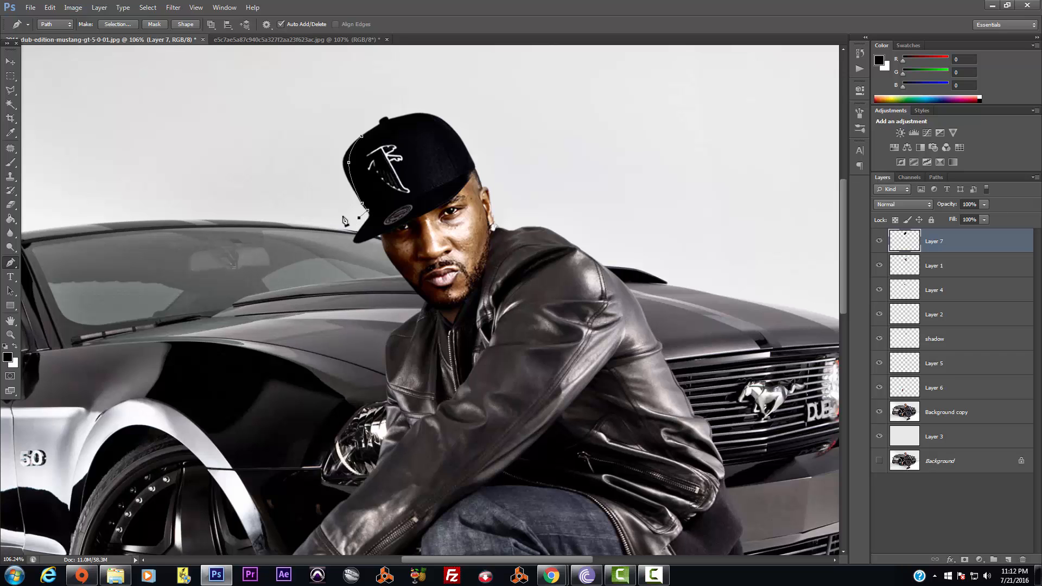
click(312, 191)
click(319, 122)
click(352, 112)
click(362, 137)
Convert the path to a selection, clear that area on Layer 7, and deselect
right_click(358, 146)
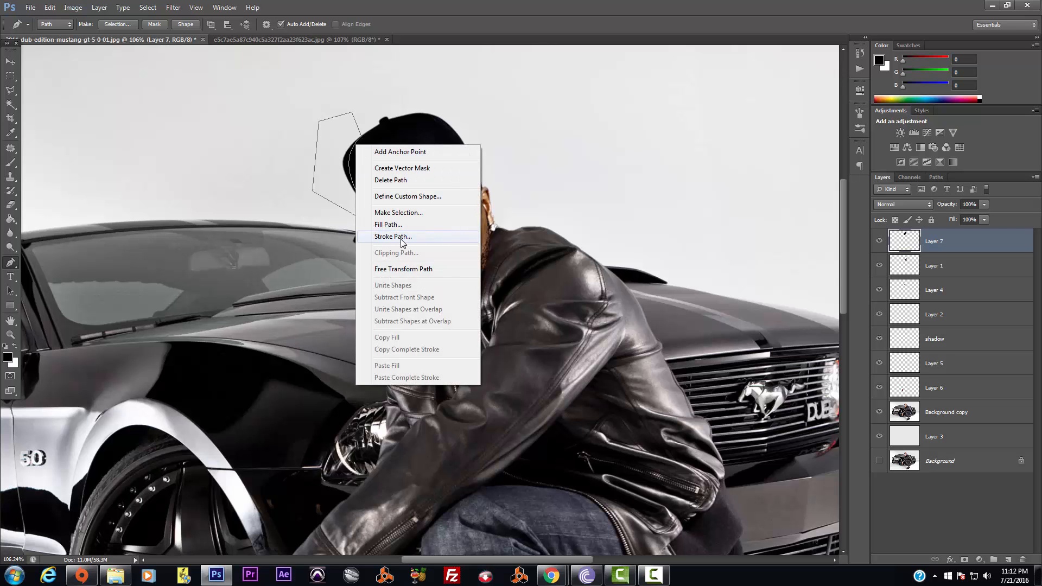
click(411, 213)
click(580, 174)
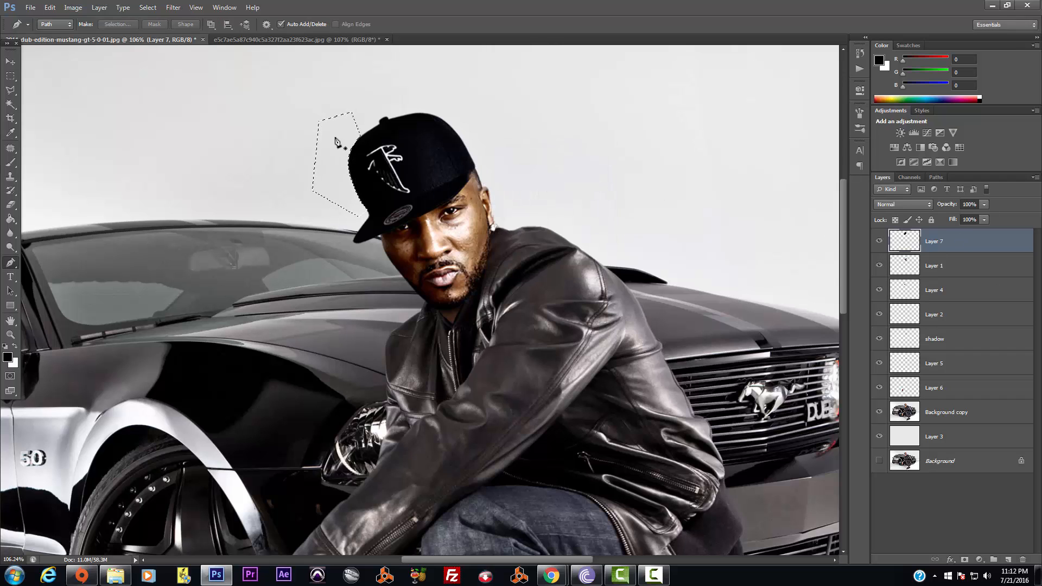
click(147, 7)
click(163, 29)
click(10, 62)
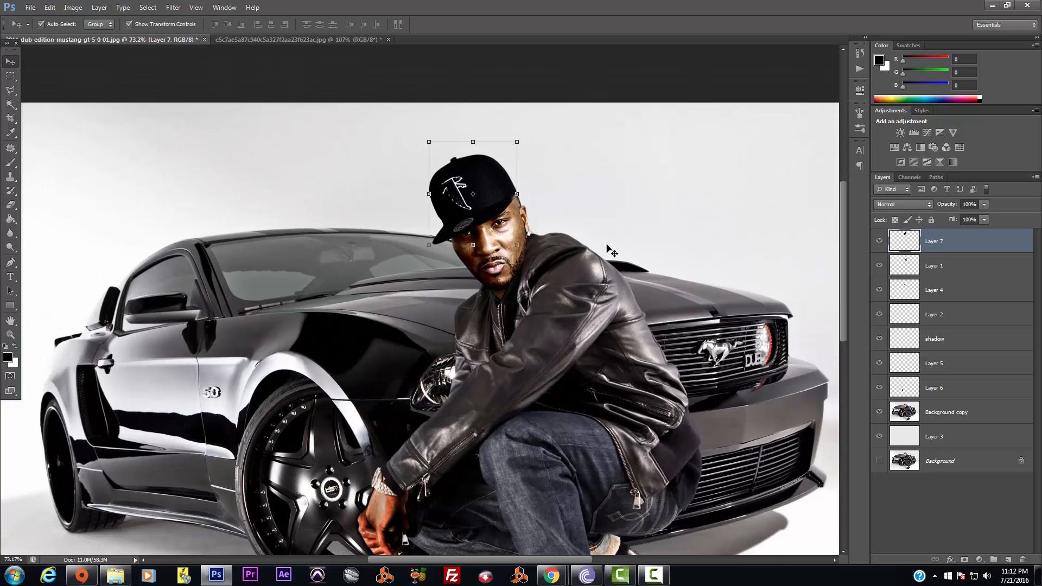
Stretch the cap on Layer 7 to about 104% width and commit
key(ctrl+0)
click(757, 180)
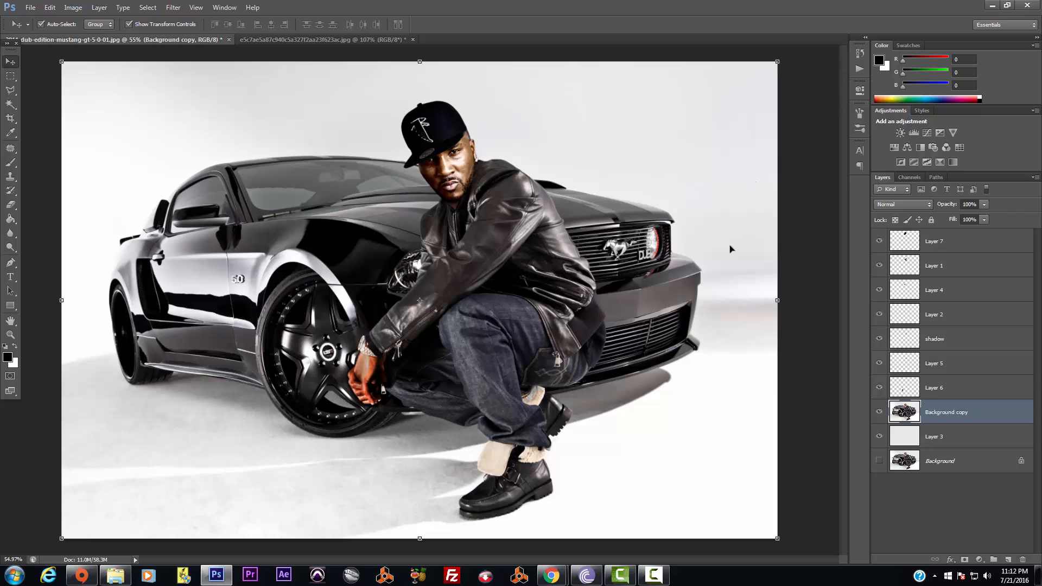
click(449, 127)
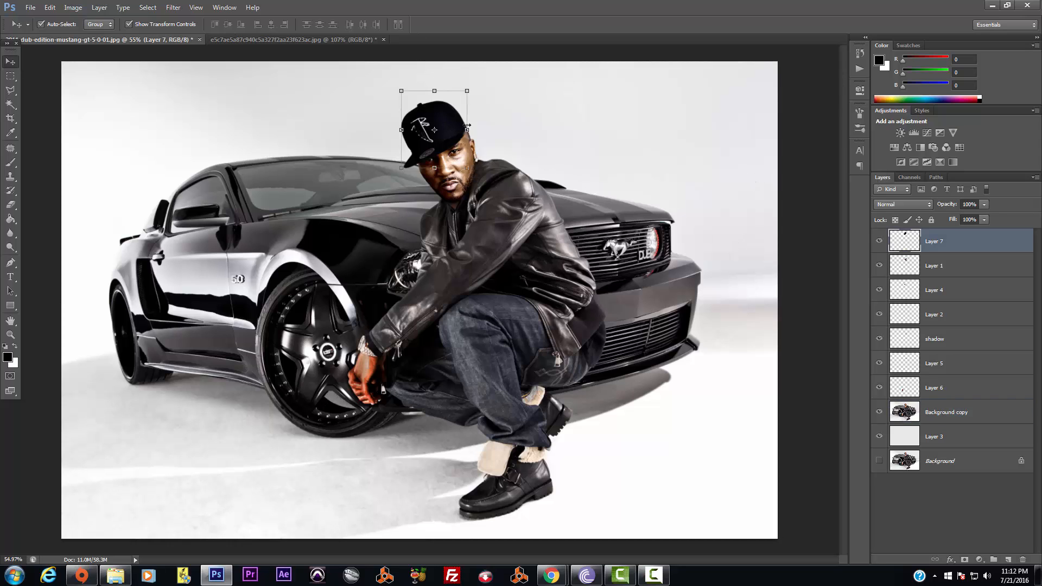
drag(468, 131, 452, 131)
key(Return)
click(557, 145)
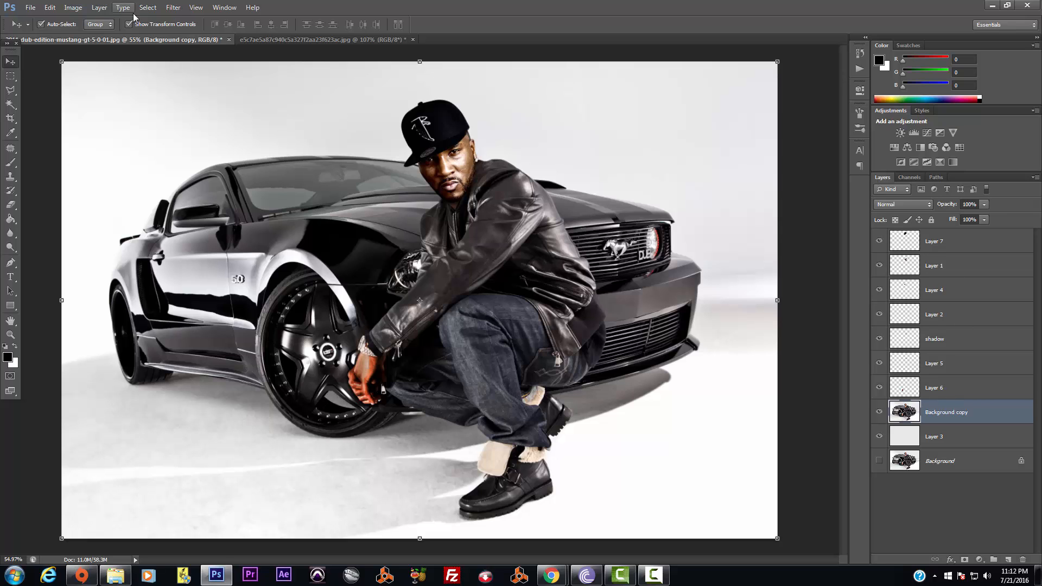
click(99, 8)
mouse_move(54, 5)
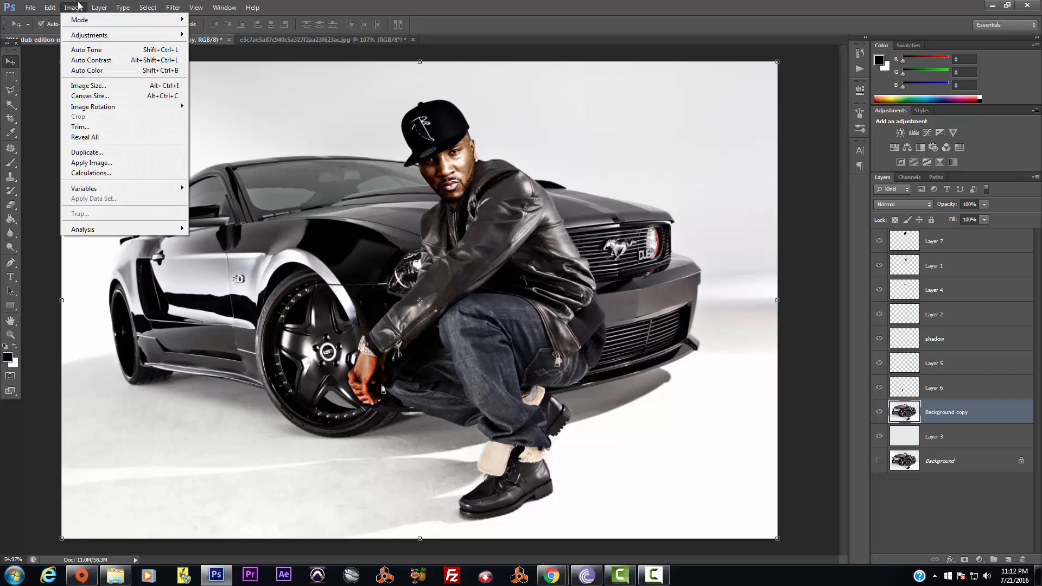
Duplicate the composite as a new document and flatten it, discarding hidden layers
click(89, 152)
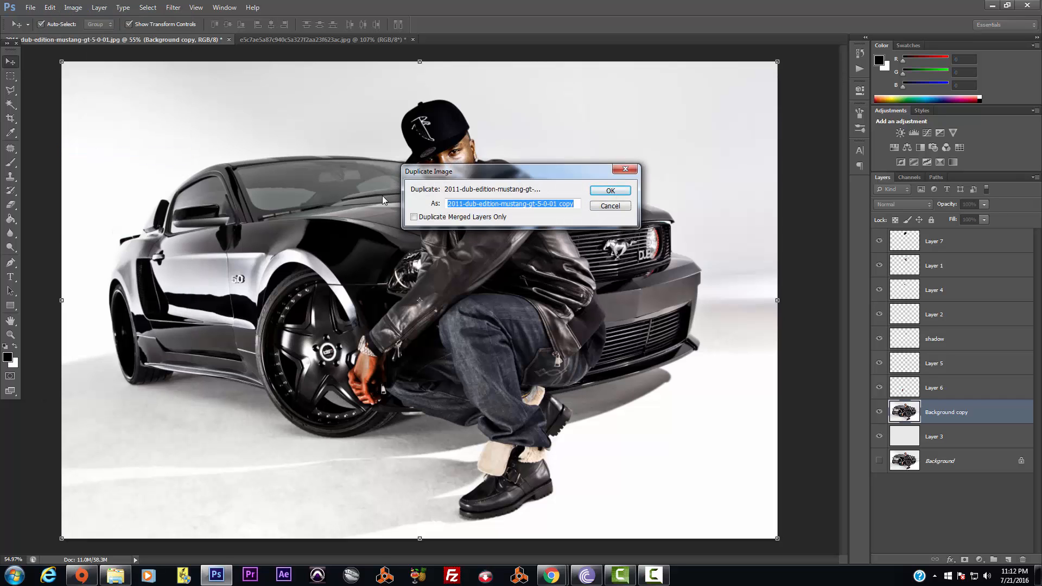
click(607, 191)
click(123, 7)
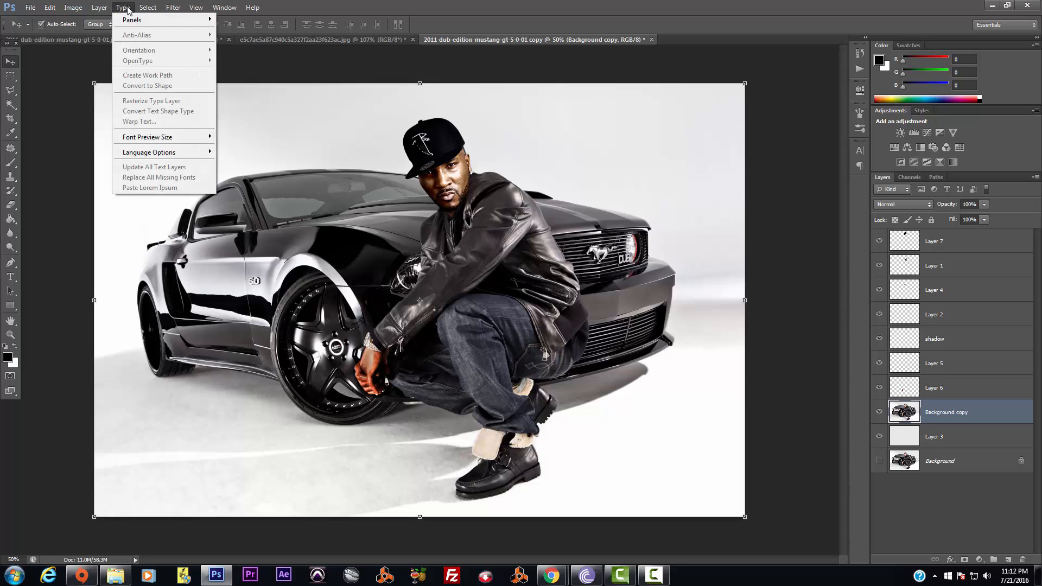
mouse_move(99, 7)
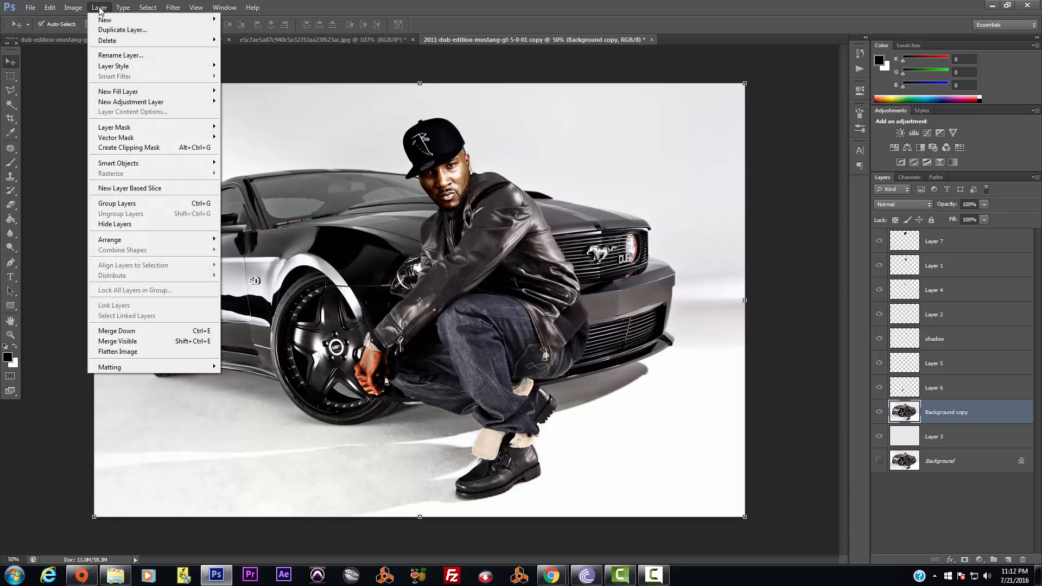
click(118, 351)
click(498, 216)
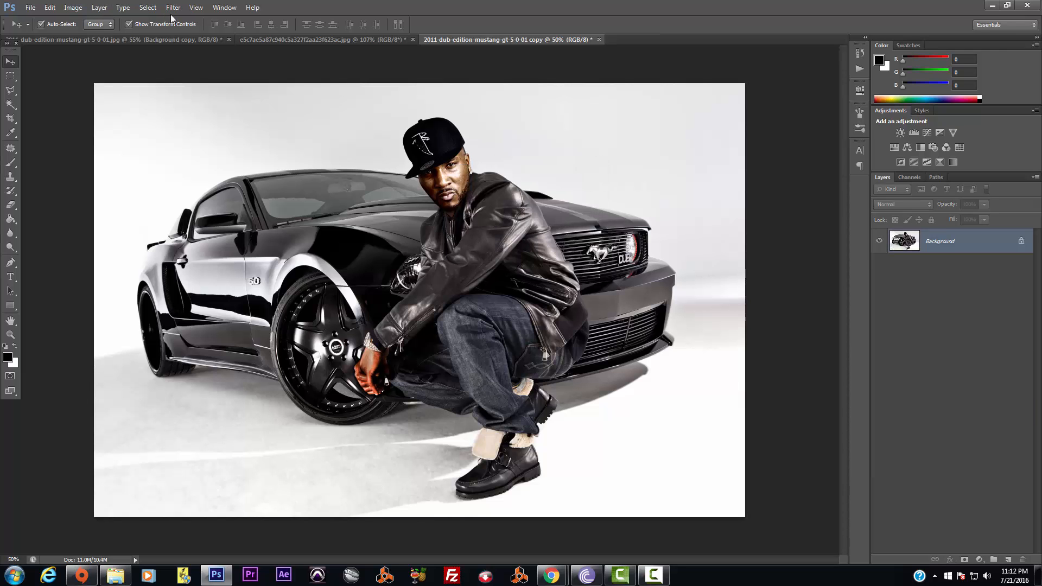
Darken the flattened duplicate with Levels set to 9, 0.85 and 244
scroll(444, 186, up, 3)
scroll(444, 185, down, 2)
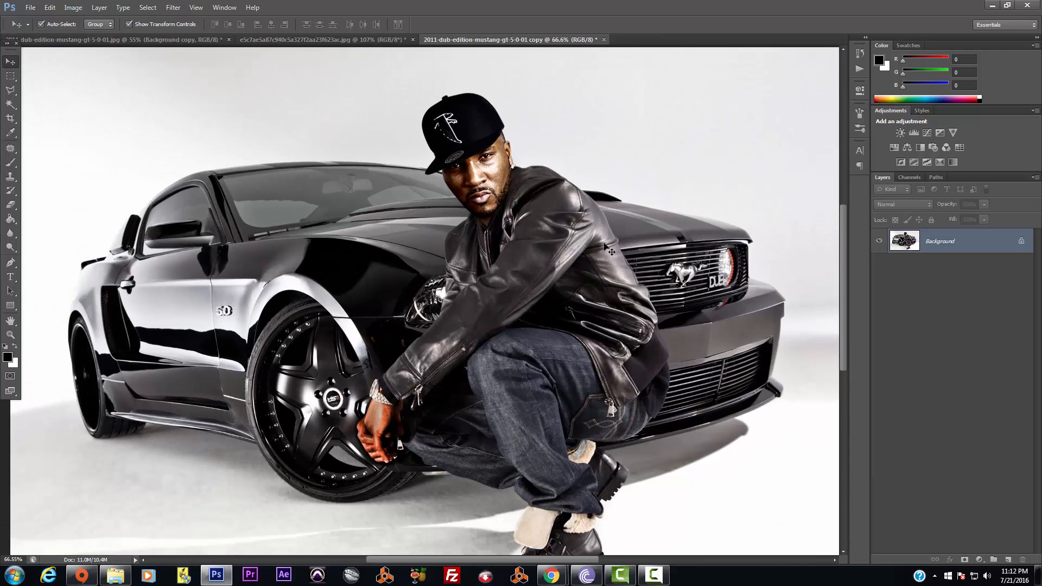
click(73, 8)
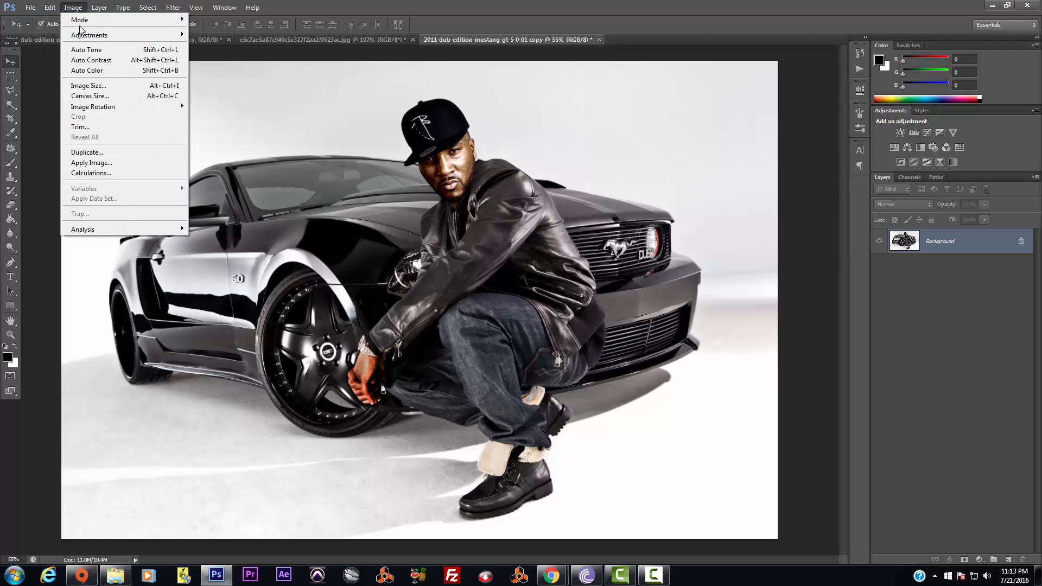
mouse_move(92, 35)
click(217, 45)
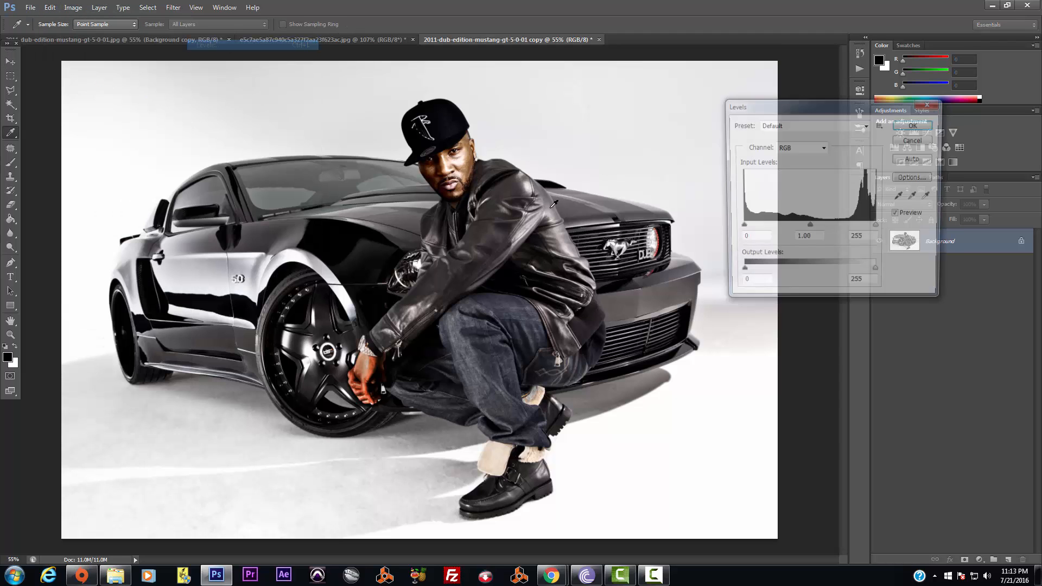
drag(809, 228, 872, 228)
drag(741, 228, 743, 231)
click(916, 125)
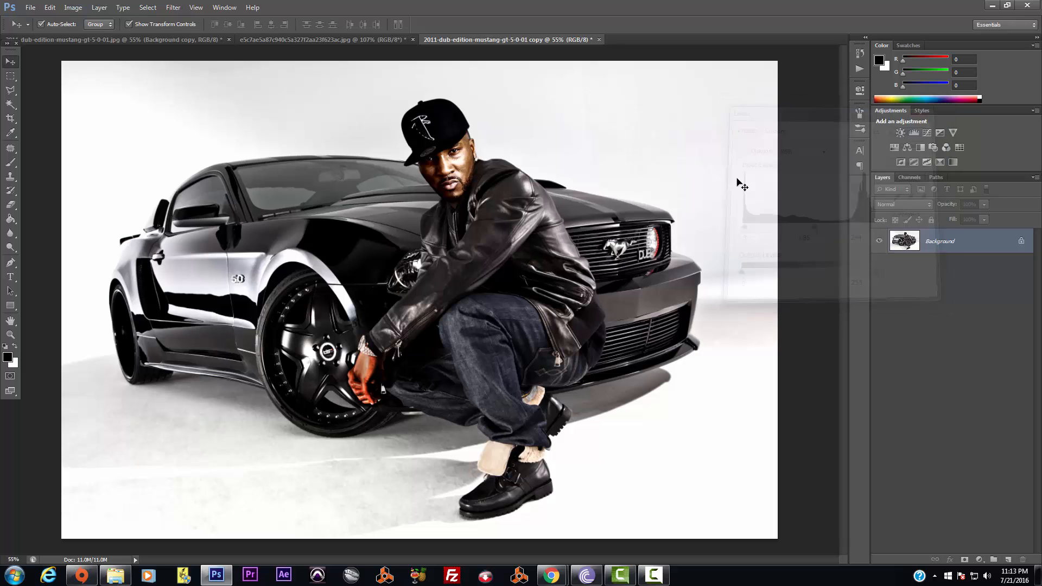
Open the flattened image in the Topaz Clean 3 filter
click(177, 7)
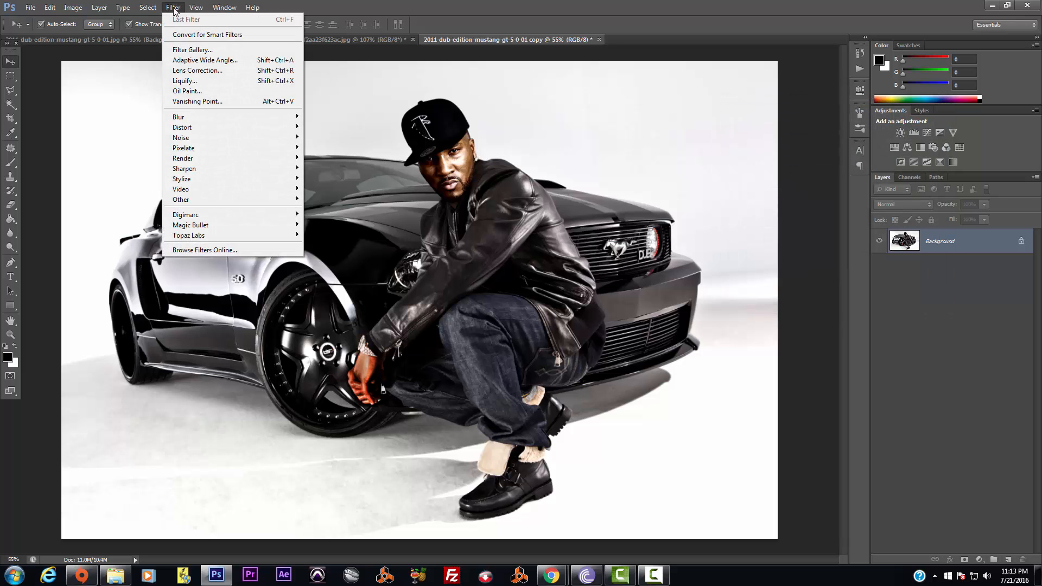
mouse_move(243, 235)
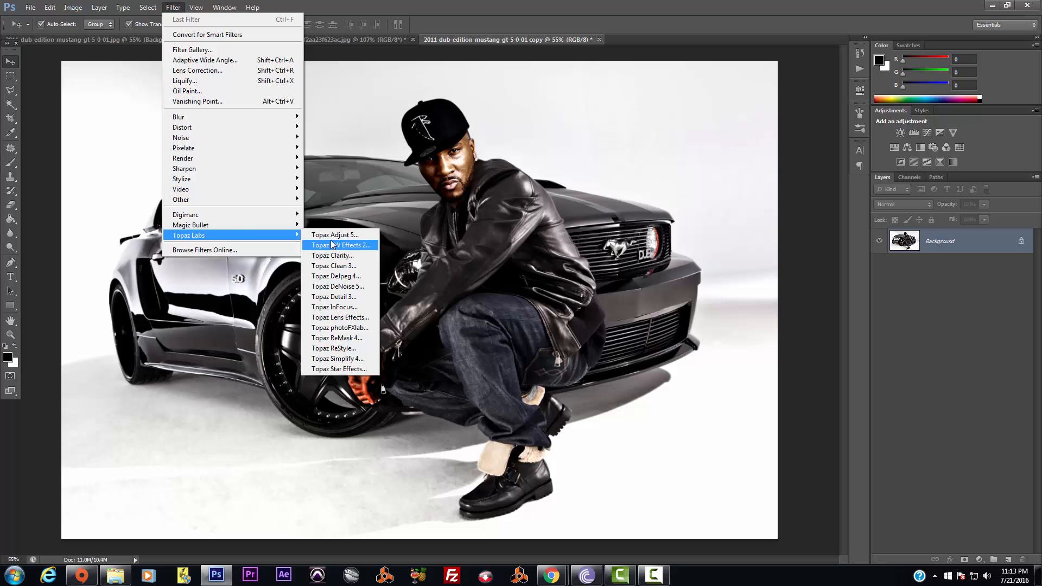
click(350, 266)
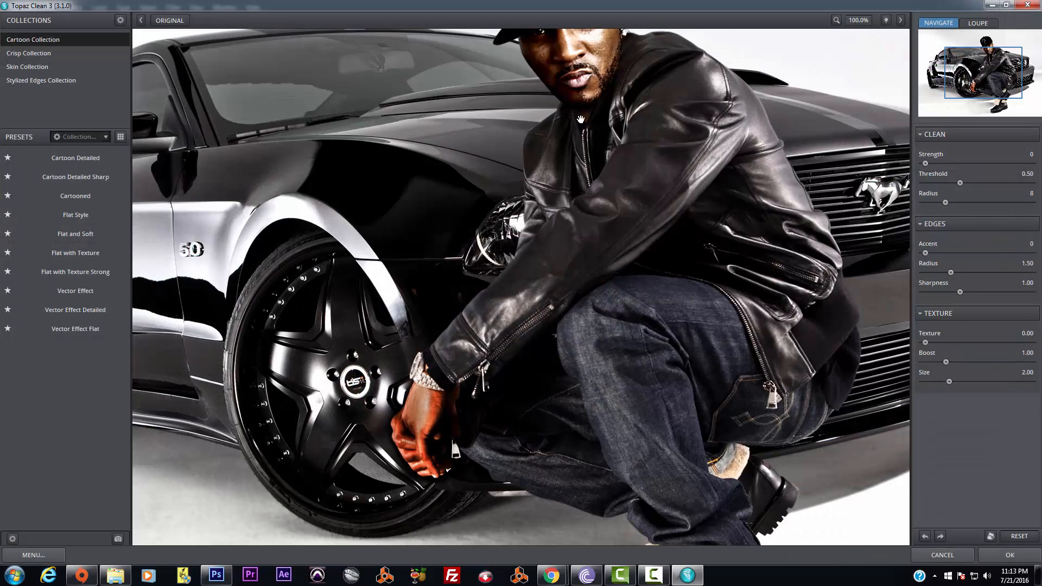
Apply the Cartoon Detailed preset and fit the whole image in the preview
drag(581, 119, 541, 216)
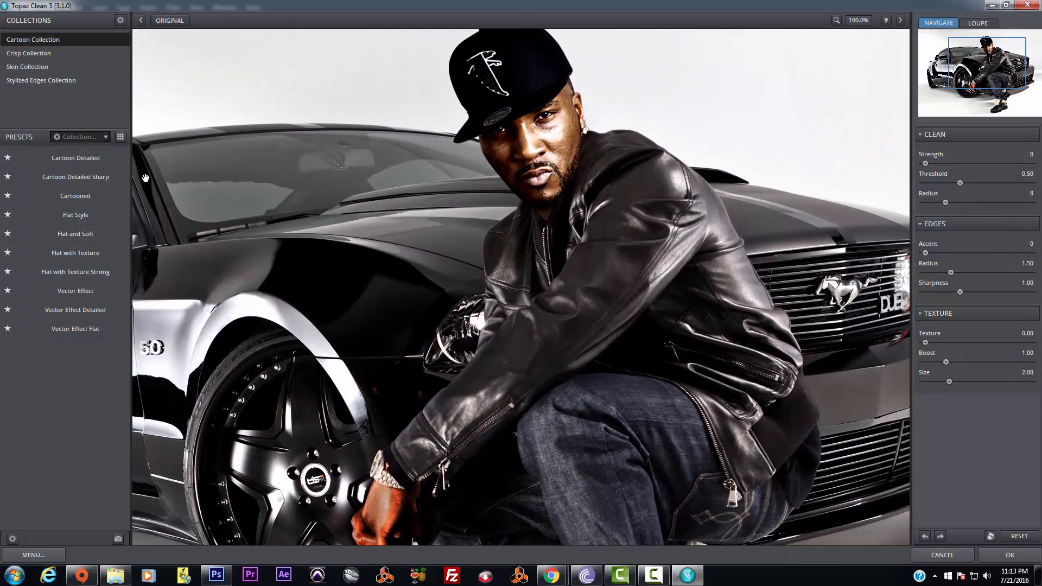
click(90, 155)
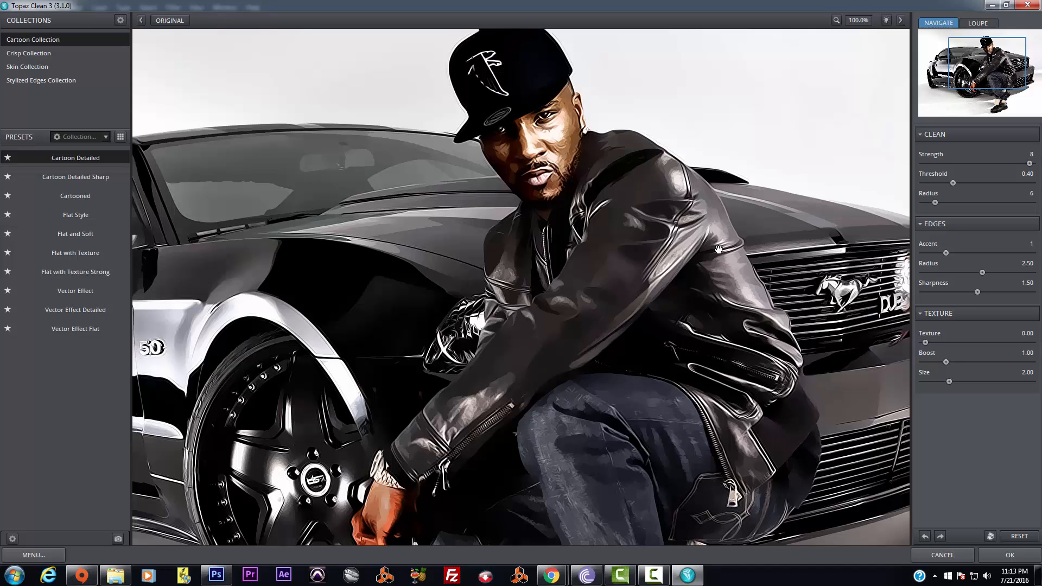
click(856, 21)
click(865, 79)
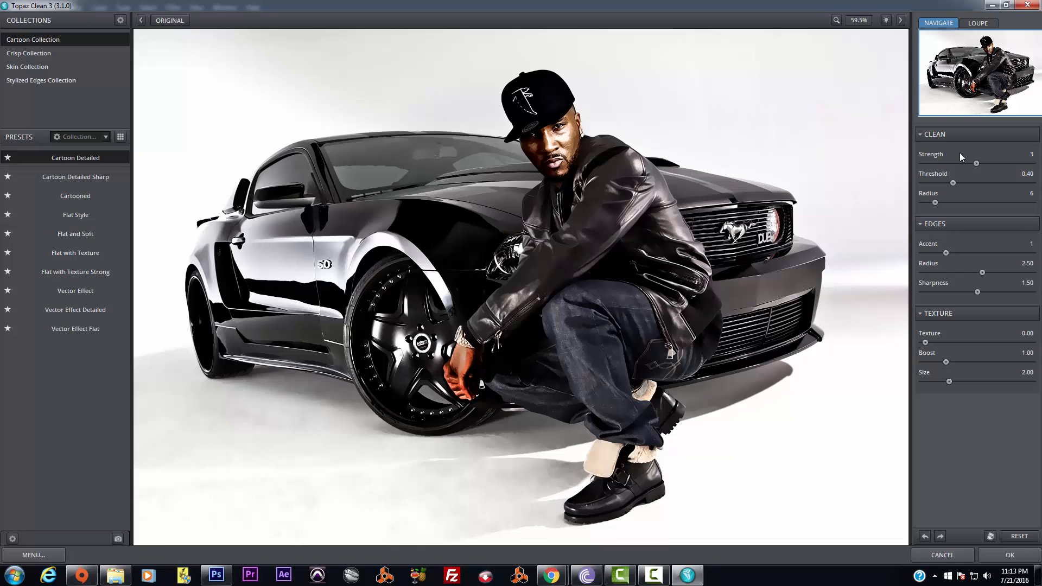
Lower Threshold to 0.22, view the wheel and legs at 100%, and set Radius 7, Strength 6
drag(944, 183, 942, 184)
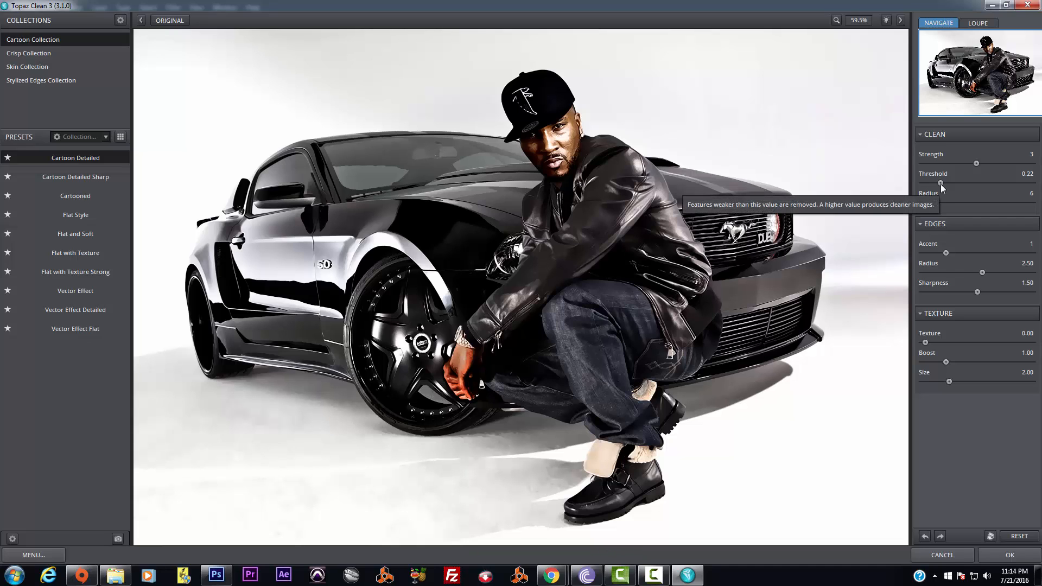
click(836, 20)
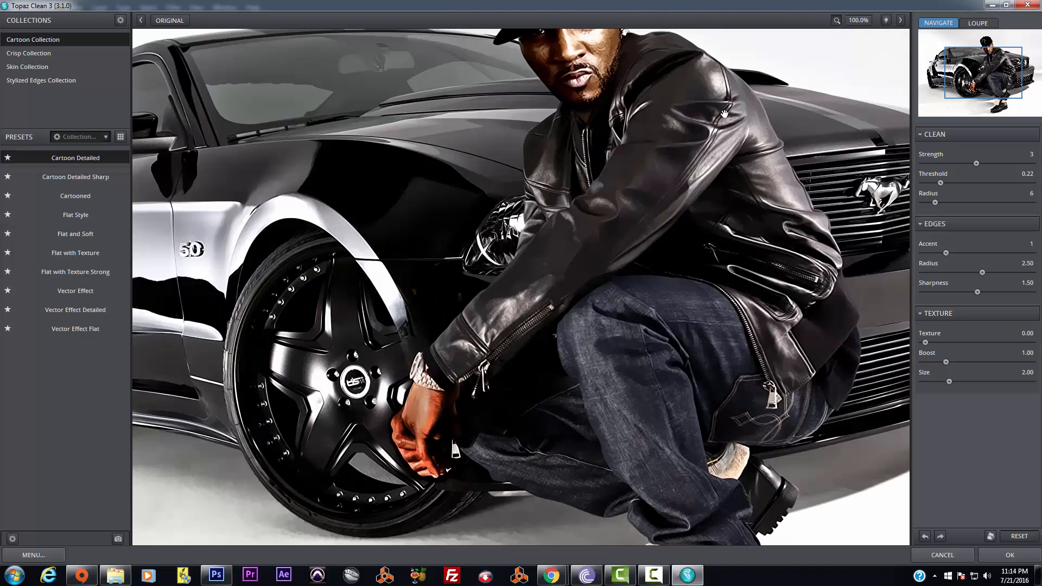
drag(724, 114, 751, 223)
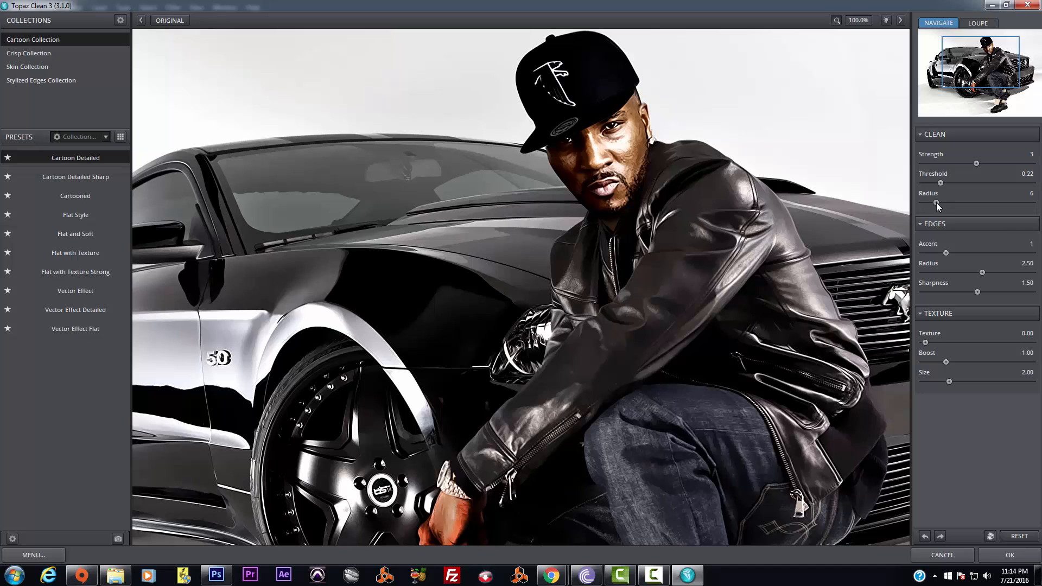
drag(936, 203, 945, 203)
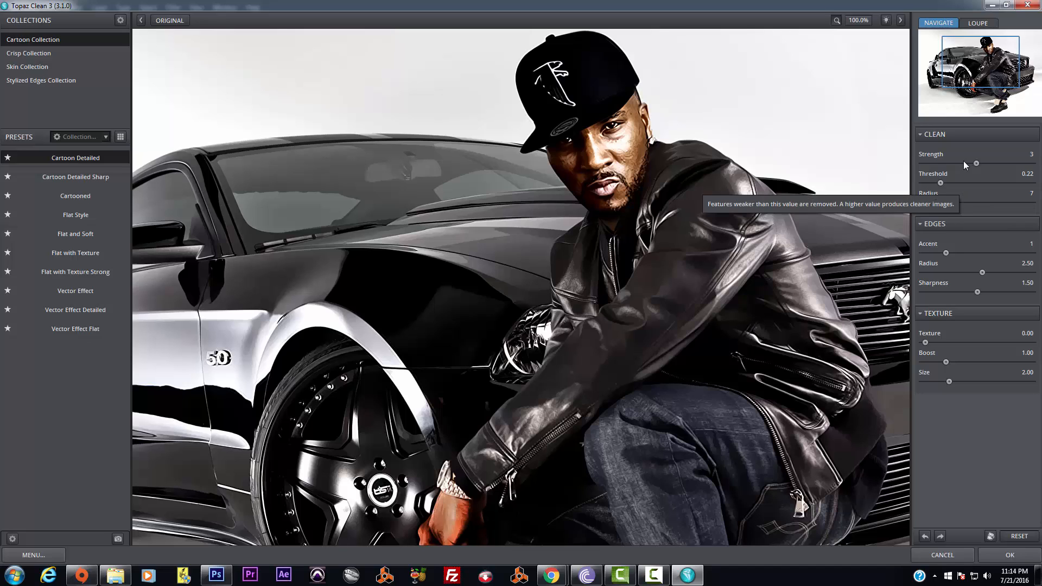
drag(978, 164, 1005, 164)
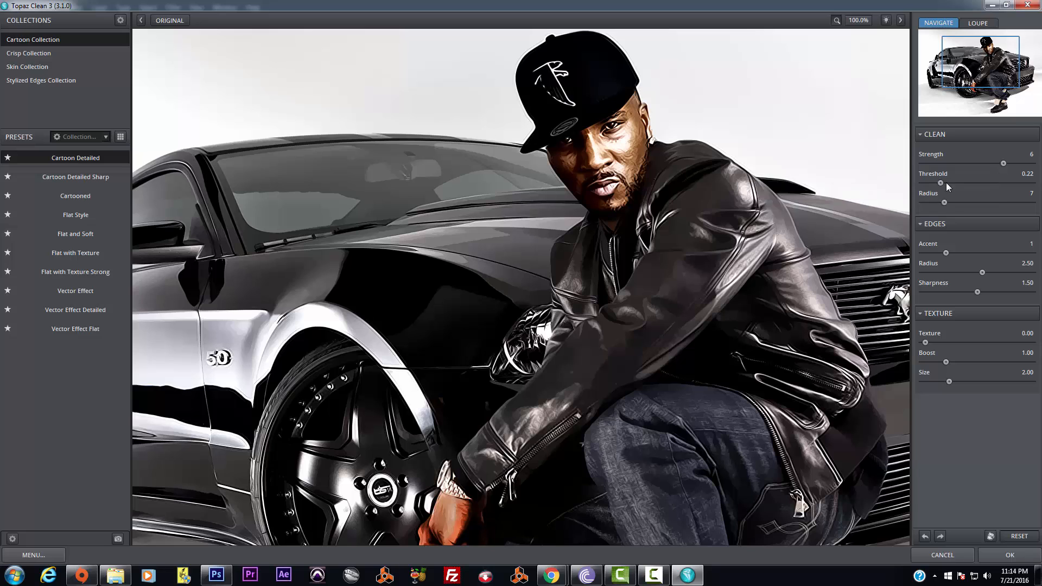
Try Threshold values from 0.03 upward, settle at 0.35, and raise Radius to 11
drag(940, 183, 927, 184)
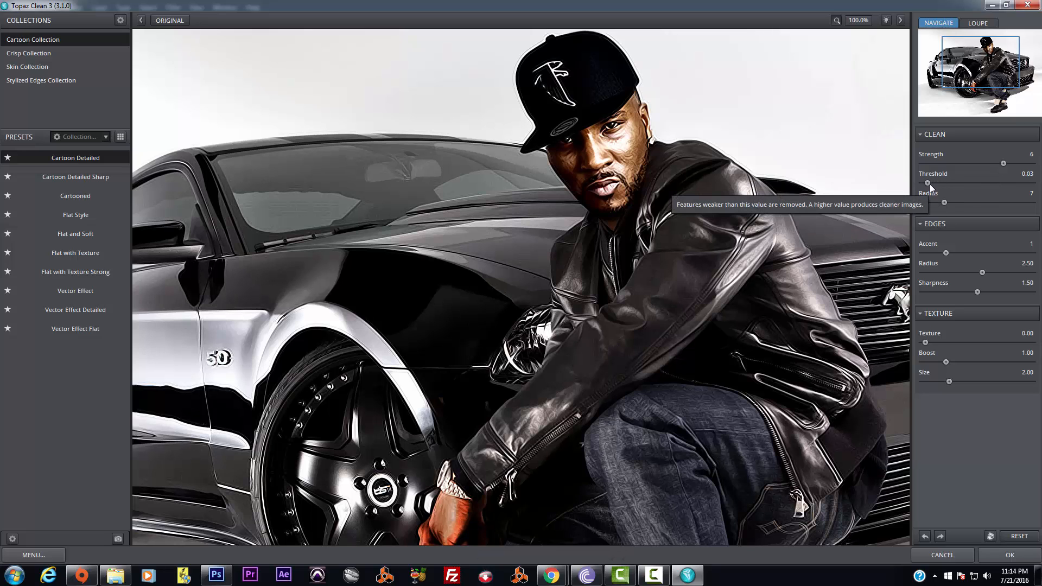
drag(930, 184, 979, 184)
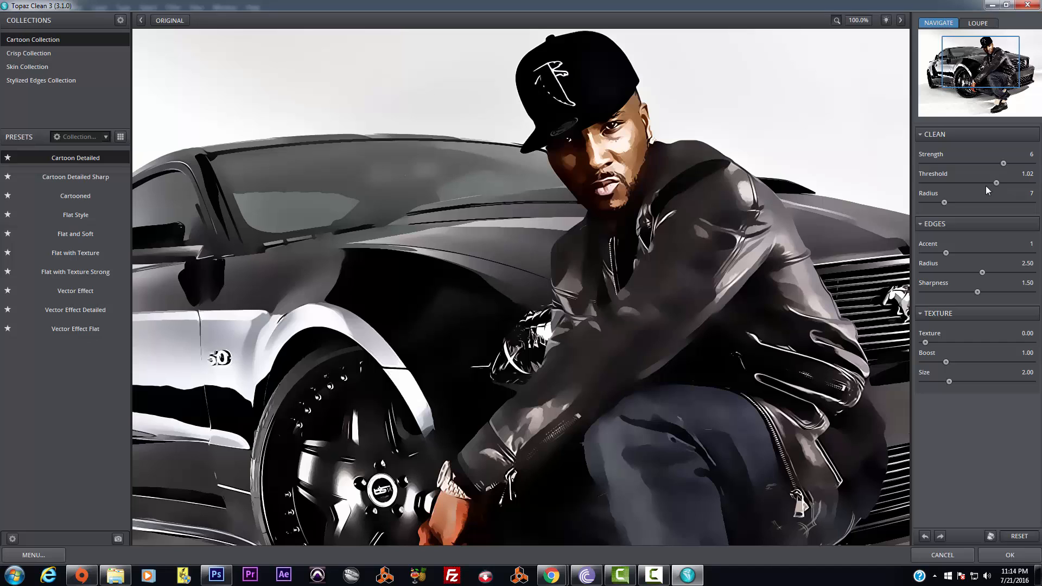
click(959, 184)
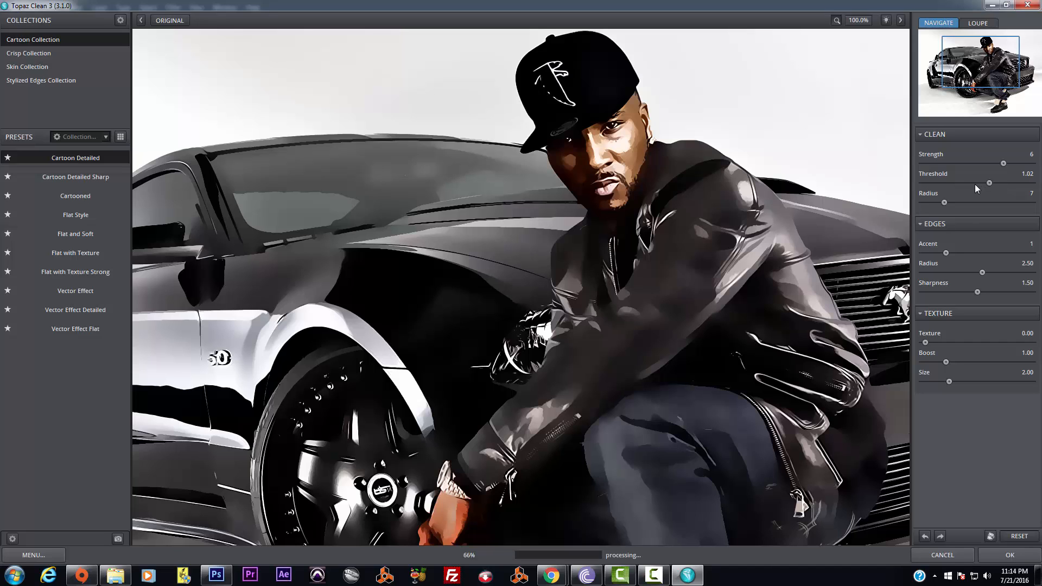
drag(995, 183, 979, 183)
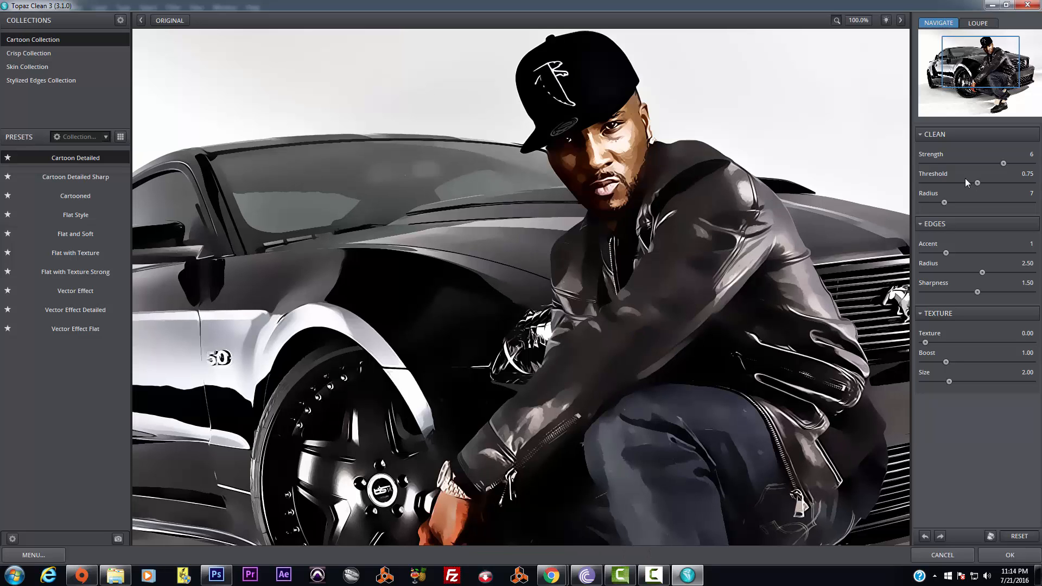
drag(957, 179, 954, 183)
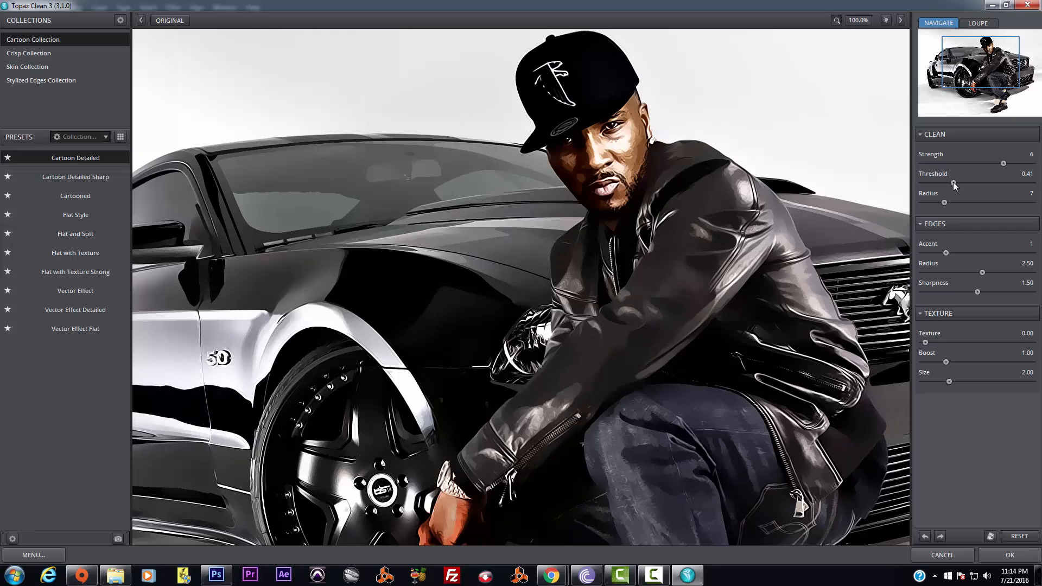
drag(954, 182, 950, 183)
drag(945, 202, 939, 204)
drag(938, 203, 963, 204)
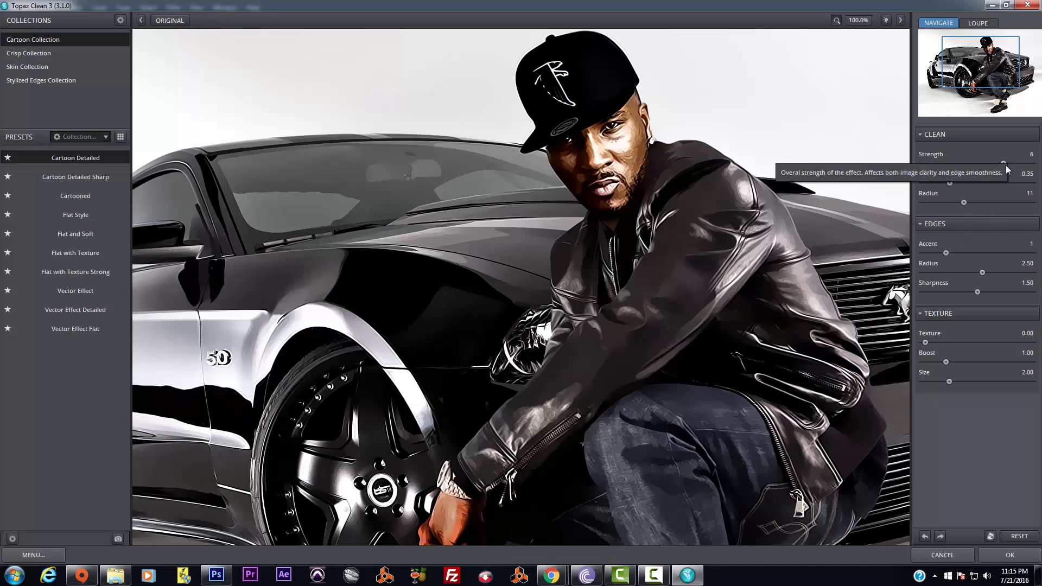
Retune Strength to 7, Threshold to 0.26 and Radius to 10, tweak edge accent, and fit the preview
drag(1004, 164, 1000, 165)
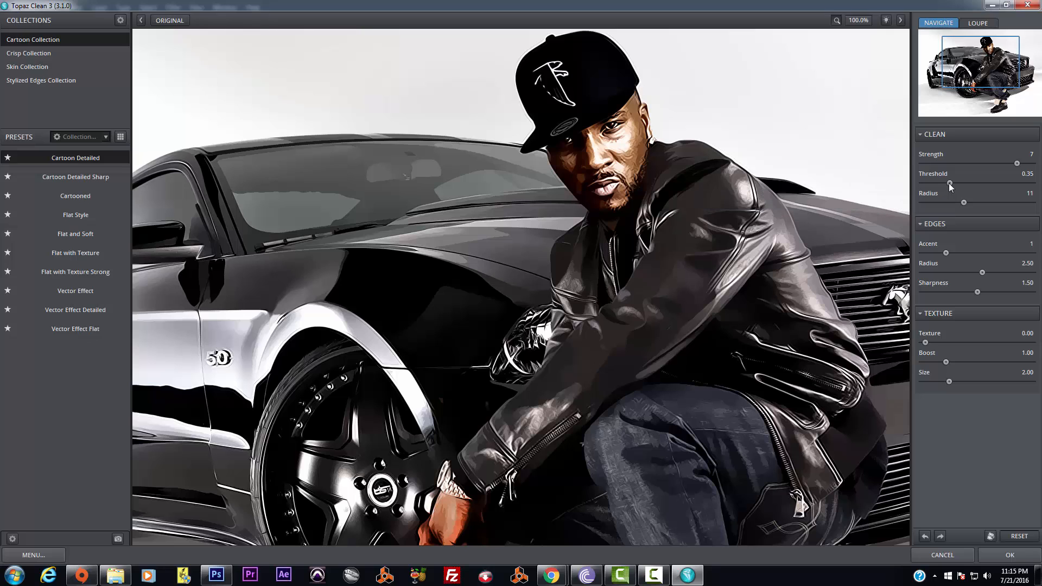
drag(947, 184, 946, 184)
drag(959, 203, 956, 204)
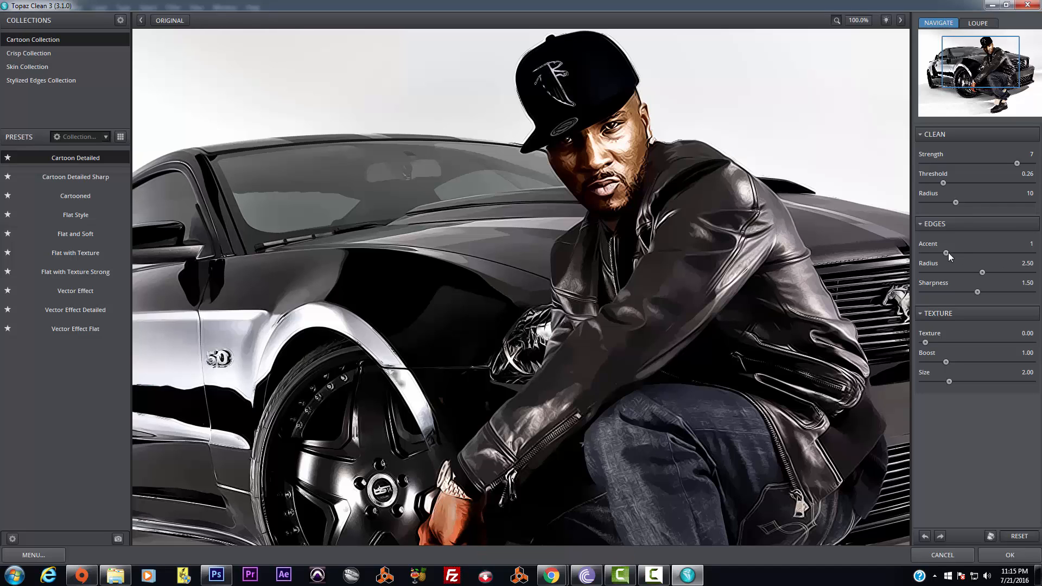
drag(954, 253, 955, 253)
click(866, 24)
click(870, 79)
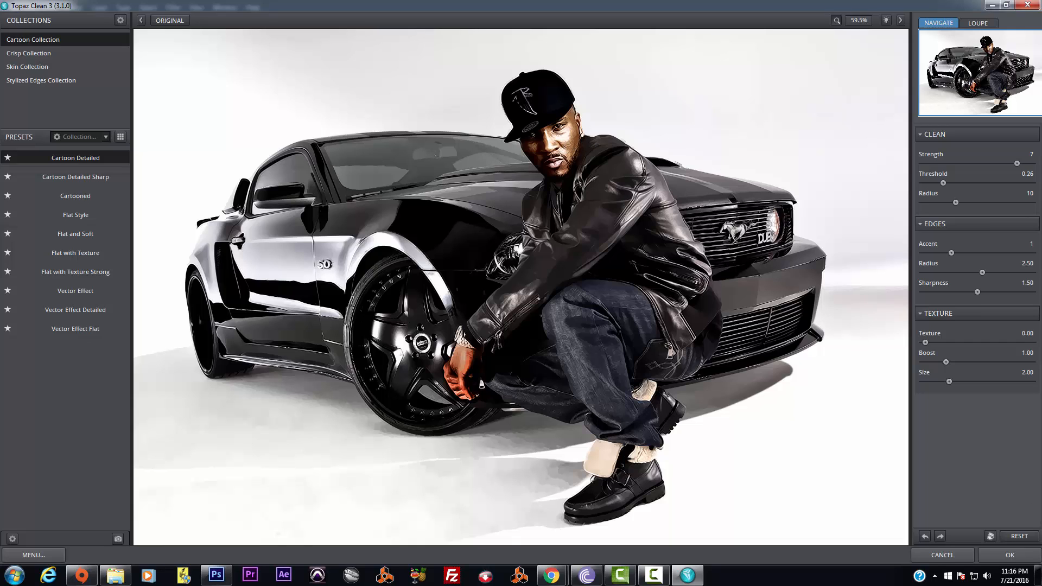
Apply the Topaz Clean cleanup to the photo and zoom in on the face
click(1007, 555)
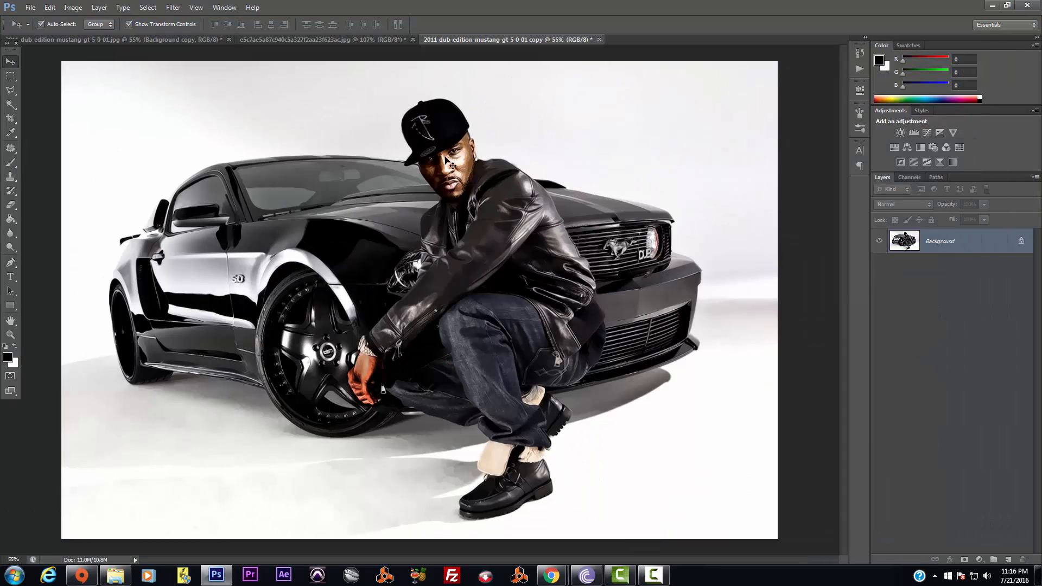
scroll(446, 161, up, 5)
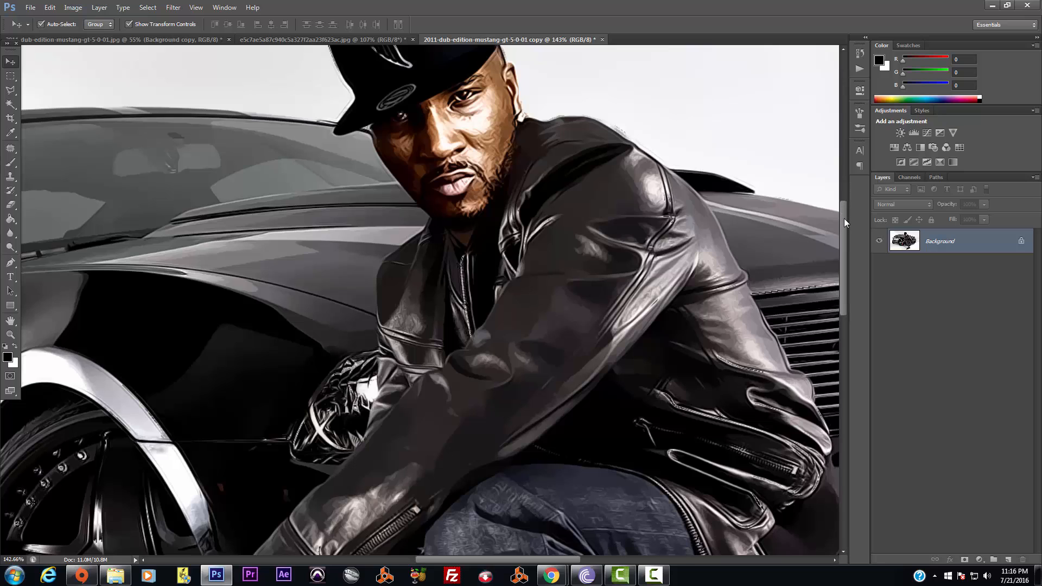
drag(845, 218, 844, 197)
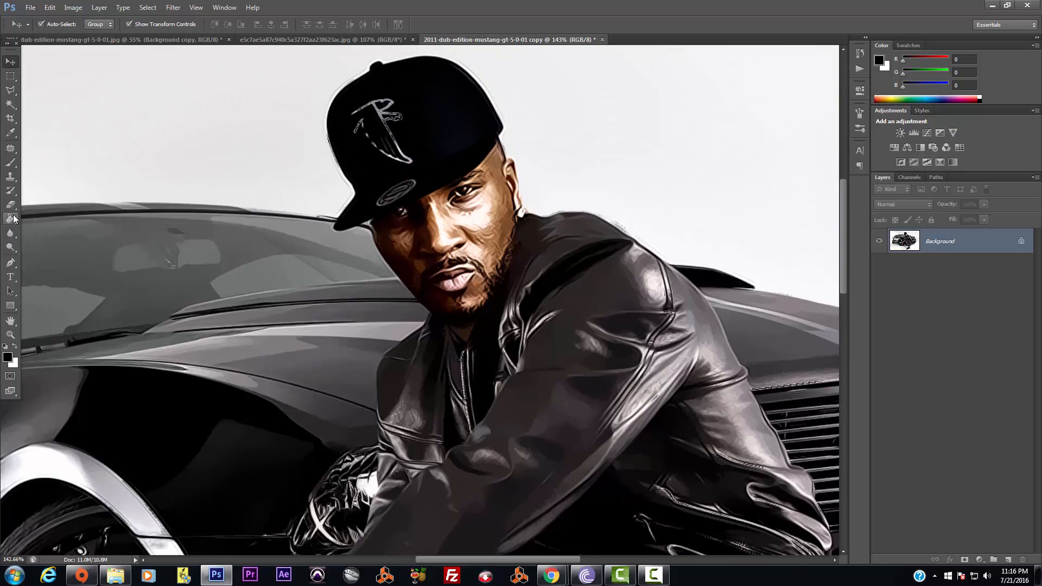
Select the Blur Tool and set its Strength to 30%
click(10, 248)
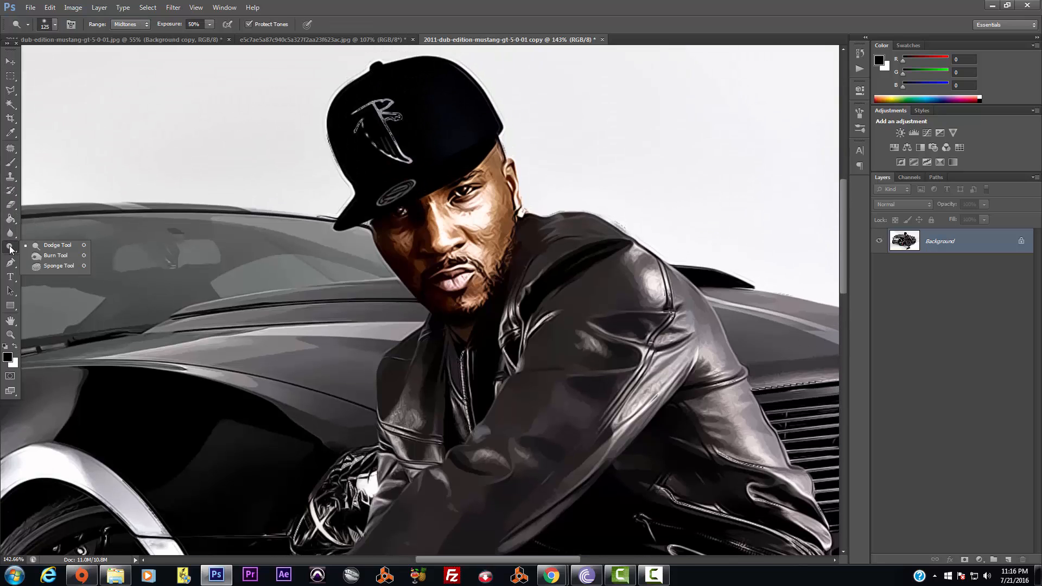
click(10, 237)
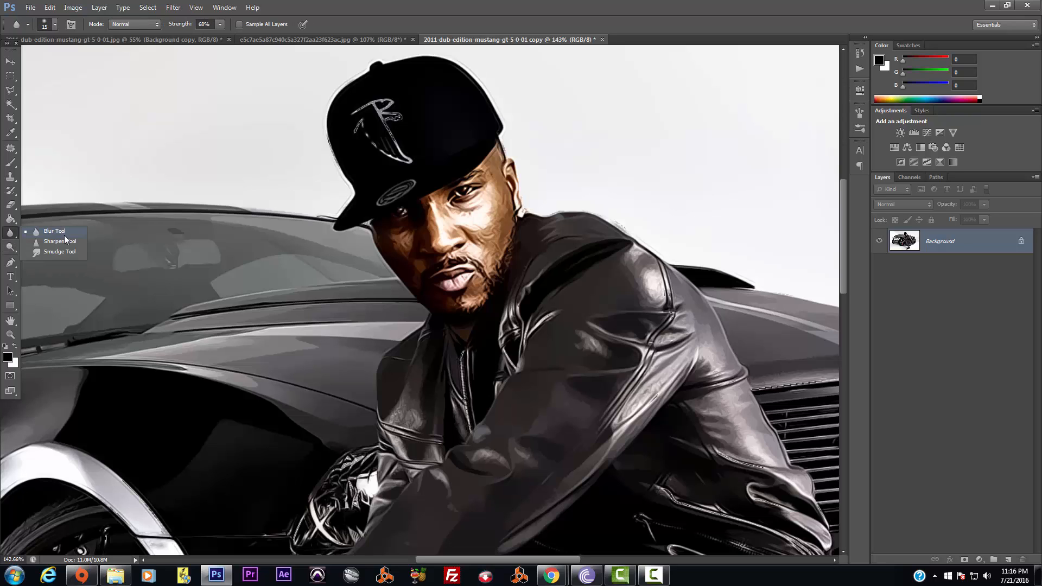
click(62, 233)
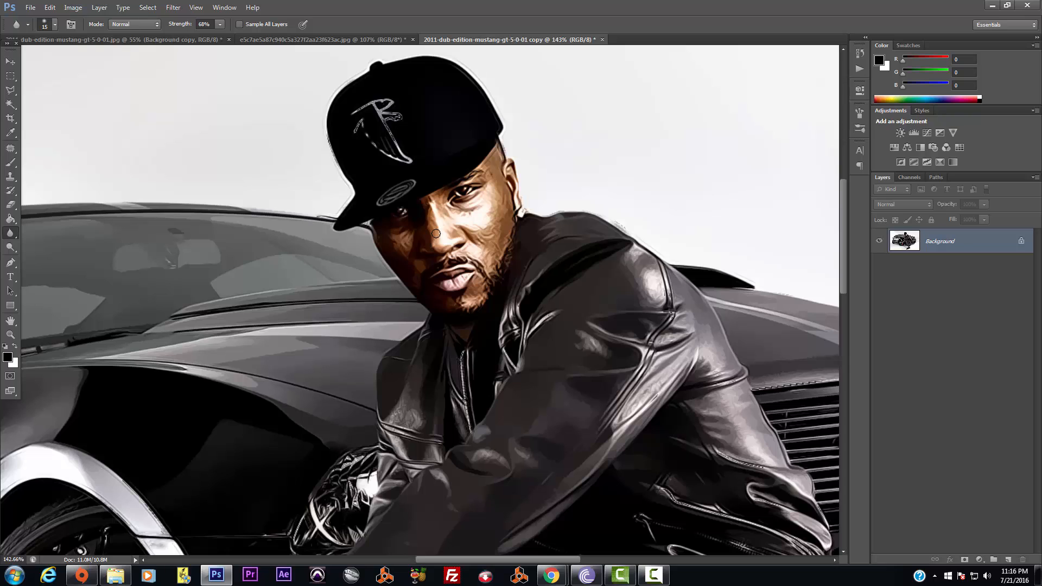
click(219, 25)
click(467, 301)
scroll(505, 223, up, 2)
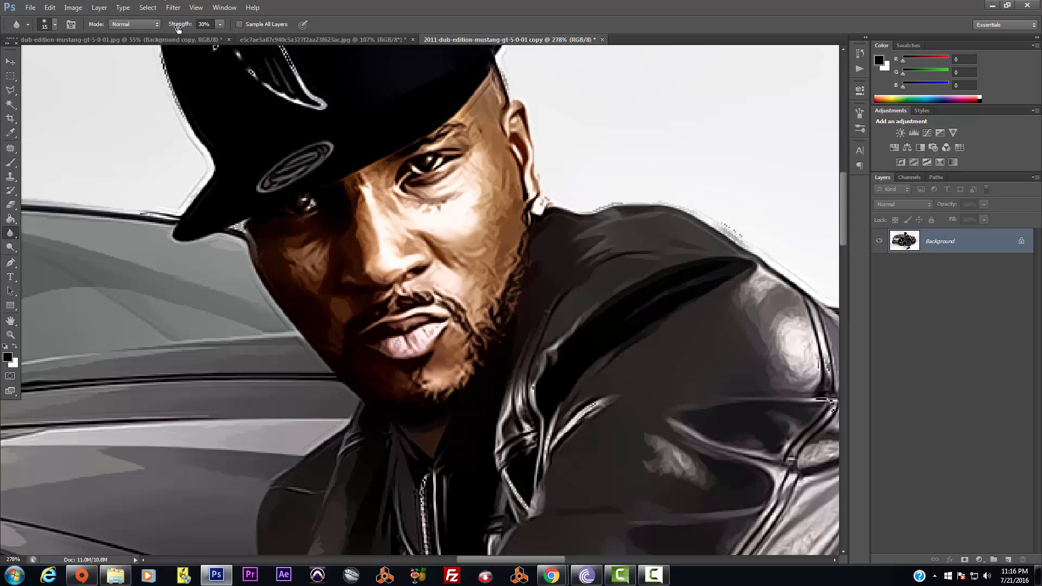
Blur the cheeks, nose and beard at 48% strength
drag(227, 35, 230, 36)
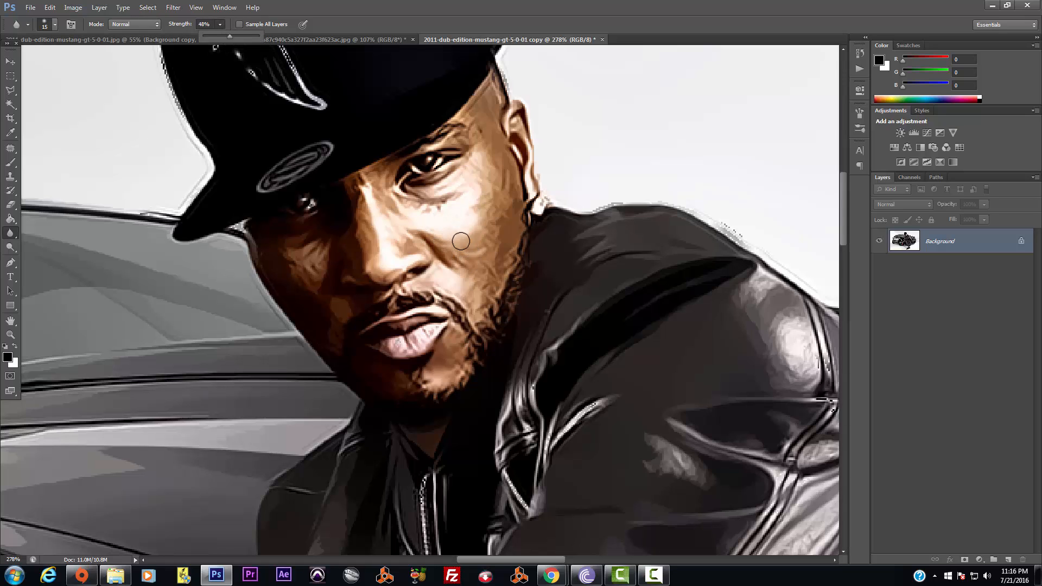
mouse_move(465, 239)
mouse_down()
mouse_move(439, 234)
mouse_move(475, 262)
mouse_move(483, 224)
mouse_move(490, 255)
mouse_move(500, 217)
mouse_move(497, 285)
mouse_move(511, 208)
mouse_move(497, 205)
mouse_move(483, 154)
mouse_move(455, 188)
mouse_move(454, 178)
mouse_move(428, 183)
mouse_move(449, 189)
mouse_move(487, 158)
mouse_move(456, 216)
mouse_move(482, 177)
mouse_move(488, 241)
mouse_move(515, 161)
mouse_move(503, 166)
mouse_move(504, 211)
mouse_move(502, 156)
mouse_move(505, 229)
mouse_move(492, 266)
mouse_move(477, 265)
mouse_move(488, 244)
mouse_move(468, 262)
mouse_move(481, 245)
mouse_move(473, 257)
mouse_move(443, 240)
mouse_move(465, 271)
mouse_move(406, 214)
mouse_move(466, 200)
mouse_move(431, 208)
mouse_move(368, 182)
mouse_move(369, 252)
mouse_up()
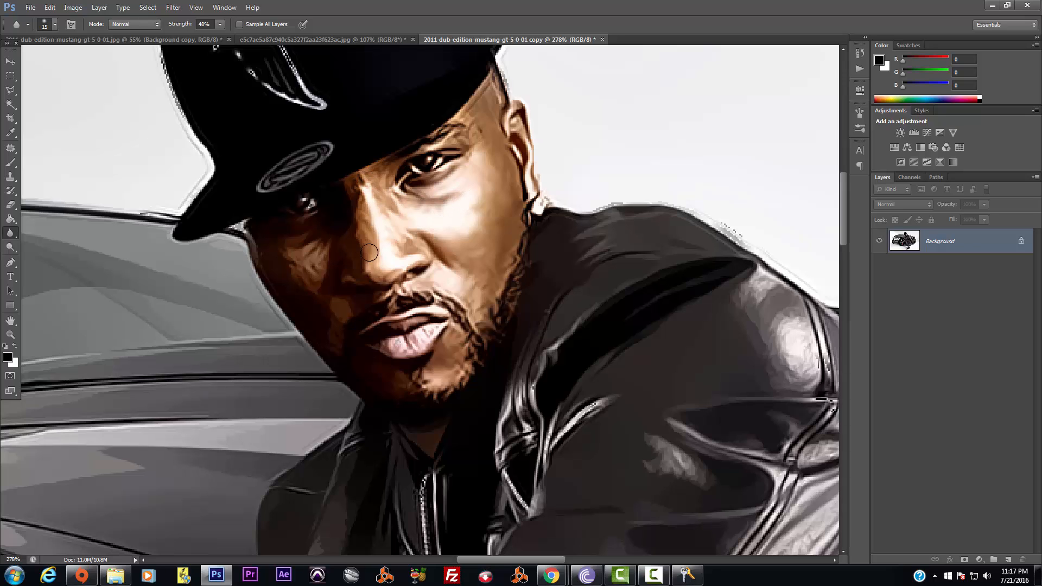
mouse_move(365, 183)
mouse_down()
mouse_move(361, 237)
mouse_move(366, 182)
mouse_move(386, 182)
mouse_move(390, 230)
mouse_move(377, 185)
mouse_move(405, 210)
mouse_move(383, 166)
mouse_move(388, 194)
mouse_move(356, 169)
mouse_move(367, 177)
mouse_move(361, 202)
mouse_move(390, 238)
mouse_move(419, 249)
mouse_move(406, 242)
mouse_move(414, 239)
mouse_move(391, 273)
mouse_move(381, 272)
mouse_move(399, 268)
mouse_move(373, 262)
mouse_move(365, 212)
mouse_move(356, 235)
mouse_move(357, 212)
mouse_move(361, 246)
mouse_move(363, 202)
mouse_move(351, 268)
mouse_move(350, 249)
mouse_move(300, 257)
mouse_move(318, 256)
mouse_move(305, 275)
mouse_move(314, 263)
mouse_move(314, 286)
mouse_move(310, 270)
mouse_move(296, 263)
mouse_move(296, 274)
mouse_move(288, 258)
mouse_move(323, 256)
mouse_move(323, 242)
mouse_move(280, 249)
mouse_move(293, 279)
mouse_move(313, 285)
mouse_move(301, 248)
mouse_move(267, 239)
mouse_move(304, 240)
mouse_move(320, 259)
mouse_move(325, 296)
mouse_move(337, 303)
mouse_move(332, 360)
mouse_move(340, 295)
mouse_move(352, 316)
mouse_move(344, 305)
mouse_move(331, 326)
mouse_move(319, 296)
mouse_move(332, 251)
mouse_move(331, 325)
mouse_move(373, 350)
mouse_move(389, 391)
mouse_move(400, 380)
mouse_move(384, 388)
mouse_move(360, 360)
mouse_move(386, 422)
mouse_move(398, 373)
mouse_move(339, 338)
mouse_move(337, 305)
mouse_move(313, 261)
mouse_move(357, 269)
mouse_move(360, 239)
mouse_move(366, 280)
mouse_move(381, 261)
mouse_move(358, 188)
mouse_move(353, 210)
mouse_move(291, 226)
mouse_move(311, 239)
mouse_move(267, 255)
mouse_move(323, 356)
mouse_move(334, 299)
mouse_move(369, 288)
mouse_move(408, 289)
mouse_move(397, 292)
mouse_move(401, 316)
mouse_move(428, 338)
mouse_move(396, 348)
mouse_move(454, 380)
mouse_move(456, 340)
mouse_up()
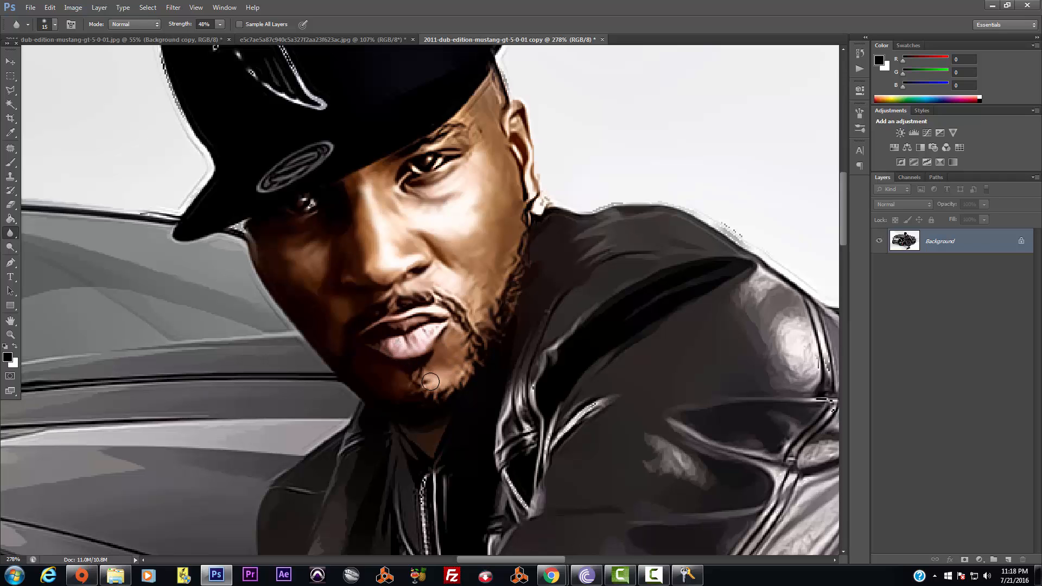
mouse_move(431, 382)
mouse_down()
mouse_move(404, 374)
mouse_move(399, 385)
mouse_move(458, 303)
mouse_move(479, 307)
mouse_move(484, 324)
mouse_move(474, 306)
mouse_move(490, 295)
mouse_move(480, 269)
mouse_move(480, 296)
mouse_up()
drag(482, 267, 472, 256)
mouse_move(479, 217)
mouse_down()
mouse_move(428, 200)
mouse_move(424, 212)
mouse_move(459, 204)
mouse_move(474, 186)
mouse_move(432, 188)
mouse_move(475, 160)
mouse_move(471, 232)
mouse_move(481, 196)
mouse_move(473, 225)
mouse_move(386, 209)
mouse_move(458, 241)
mouse_move(476, 268)
mouse_move(451, 245)
mouse_move(463, 275)
mouse_move(474, 236)
mouse_move(501, 212)
mouse_move(480, 252)
mouse_move(494, 225)
mouse_move(505, 251)
mouse_move(506, 172)
mouse_move(493, 153)
mouse_move(506, 184)
mouse_move(479, 121)
mouse_move(468, 124)
mouse_move(495, 131)
mouse_move(482, 100)
mouse_move(489, 110)
mouse_move(494, 93)
mouse_move(488, 140)
mouse_move(484, 84)
mouse_move(477, 159)
mouse_move(426, 138)
mouse_move(472, 133)
mouse_move(505, 192)
mouse_move(521, 146)
mouse_move(531, 205)
mouse_move(513, 105)
mouse_move(531, 181)
mouse_move(523, 167)
mouse_move(525, 219)
mouse_move(481, 328)
mouse_move(486, 318)
mouse_move(441, 373)
mouse_move(417, 344)
mouse_move(390, 345)
mouse_move(401, 347)
mouse_move(421, 313)
mouse_move(375, 324)
mouse_move(407, 319)
mouse_up()
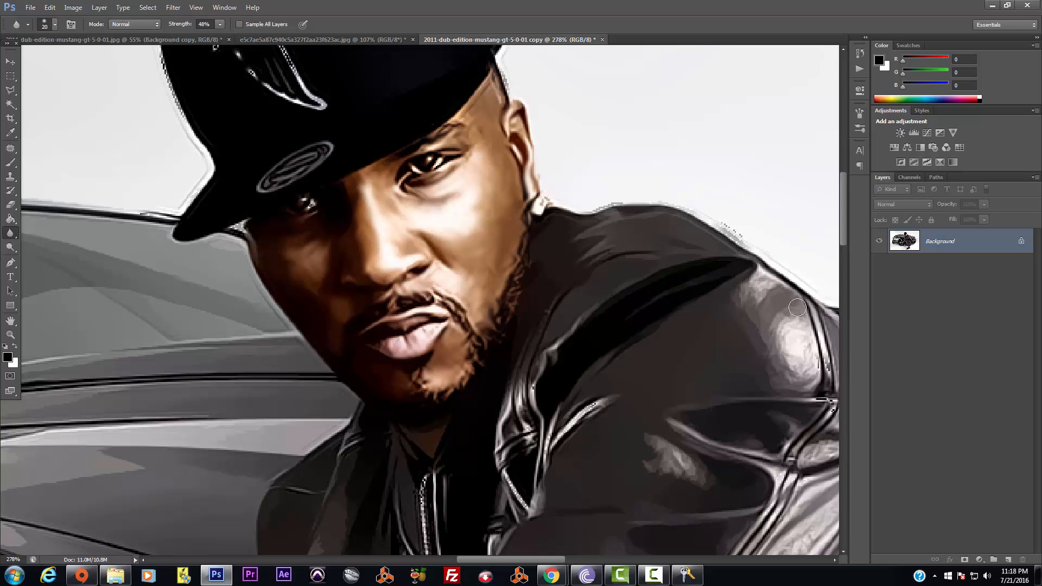
Enlarge the brush to 45 and blur the blotchy leather highlight on the shoulder
key(bracketright)
key(bracketright)
key(bracketright)
mouse_move(796, 348)
mouse_down()
mouse_move(776, 286)
mouse_move(761, 293)
mouse_move(748, 388)
mouse_up()
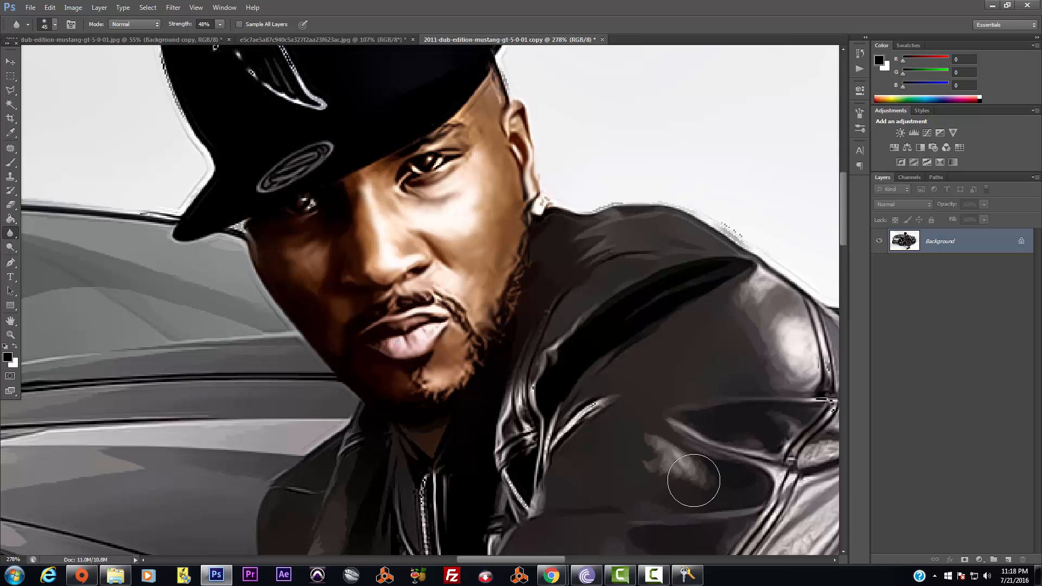
scroll(686, 337, down, 5)
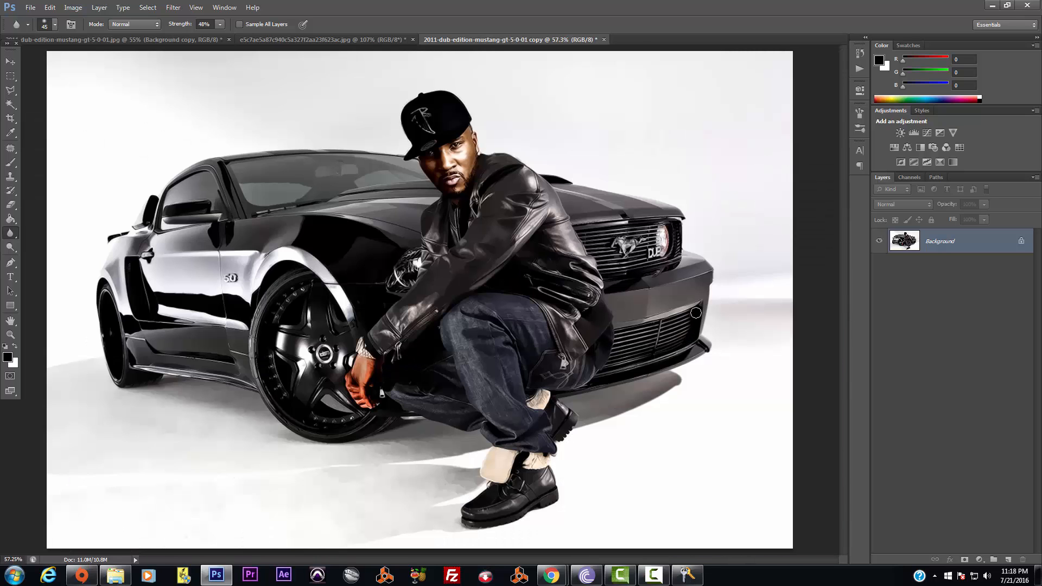
Outline the face with the Polygonal Lasso, from chin around ear to cap edge, and copy it to Layer 1
scroll(641, 227, up, 1)
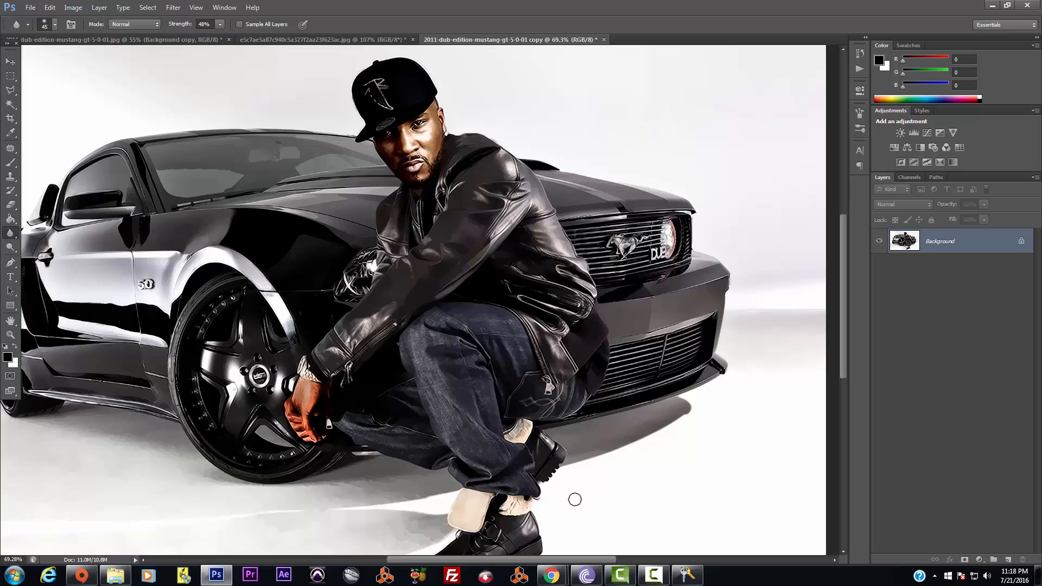
drag(561, 567, 542, 569)
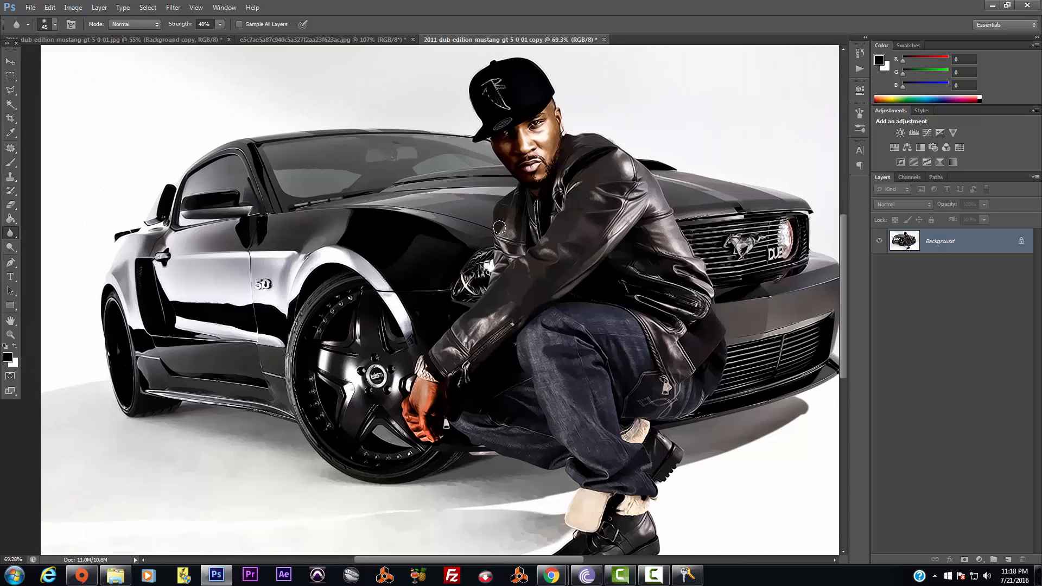
scroll(500, 227, down, 1)
scroll(500, 227, up, 1)
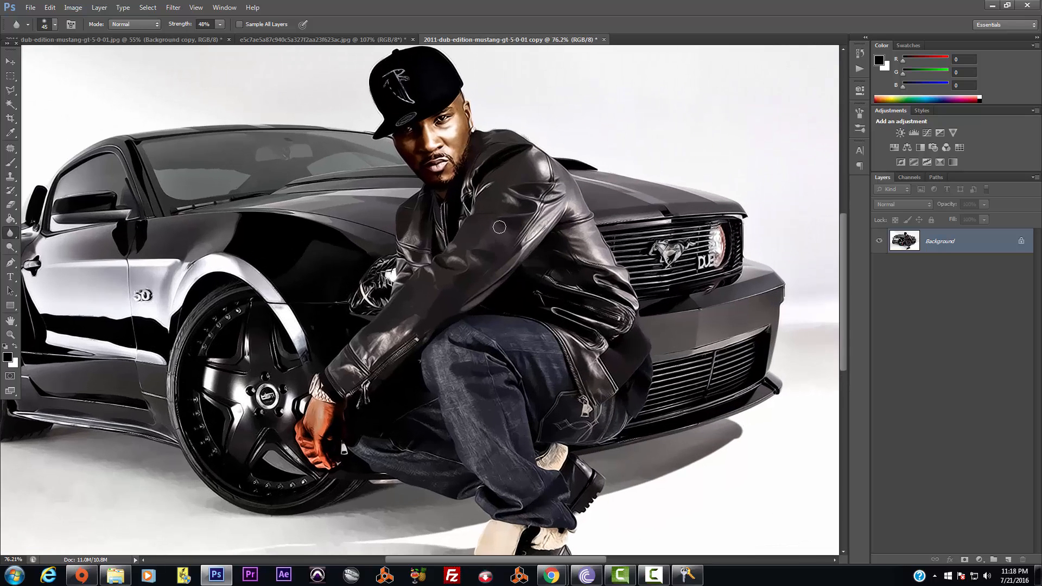
click(8, 91)
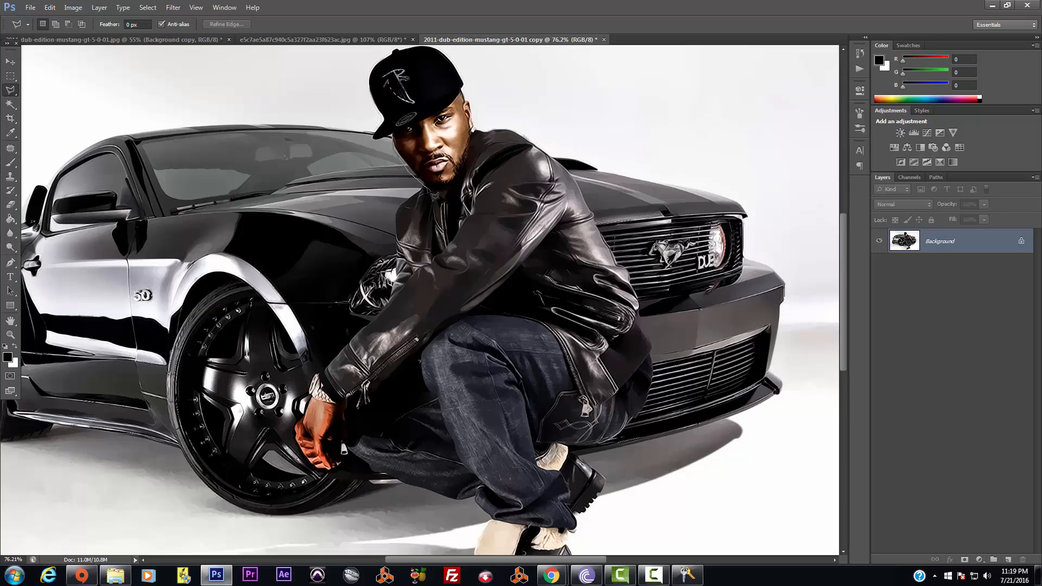
click(445, 200)
click(476, 146)
click(478, 114)
click(469, 96)
click(462, 89)
click(399, 142)
key(ctrl+j)
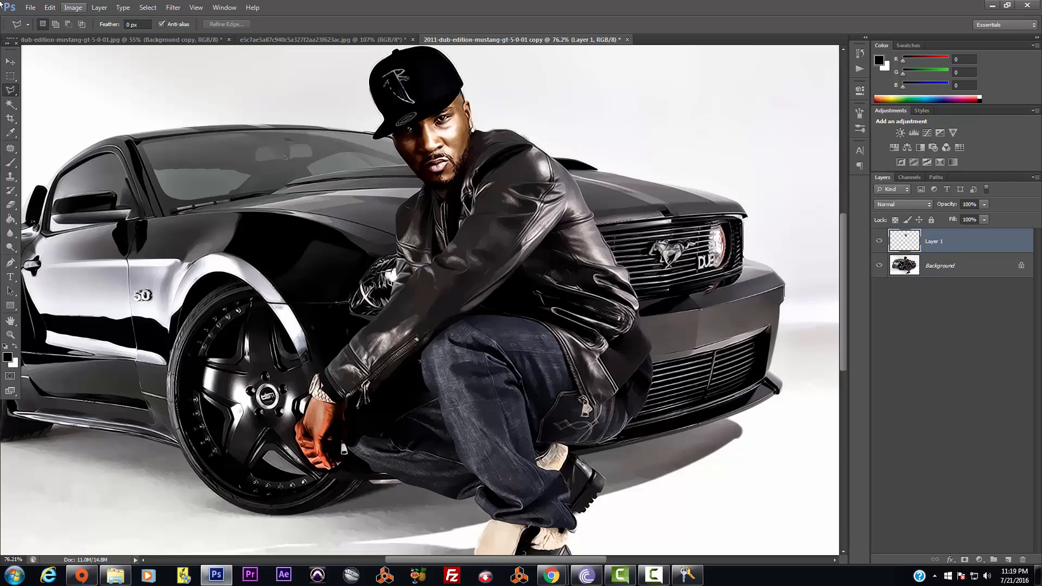
In Curves, lift the Red channel midtones while pinning its shadows and highlights
click(73, 7)
mouse_move(74, 35)
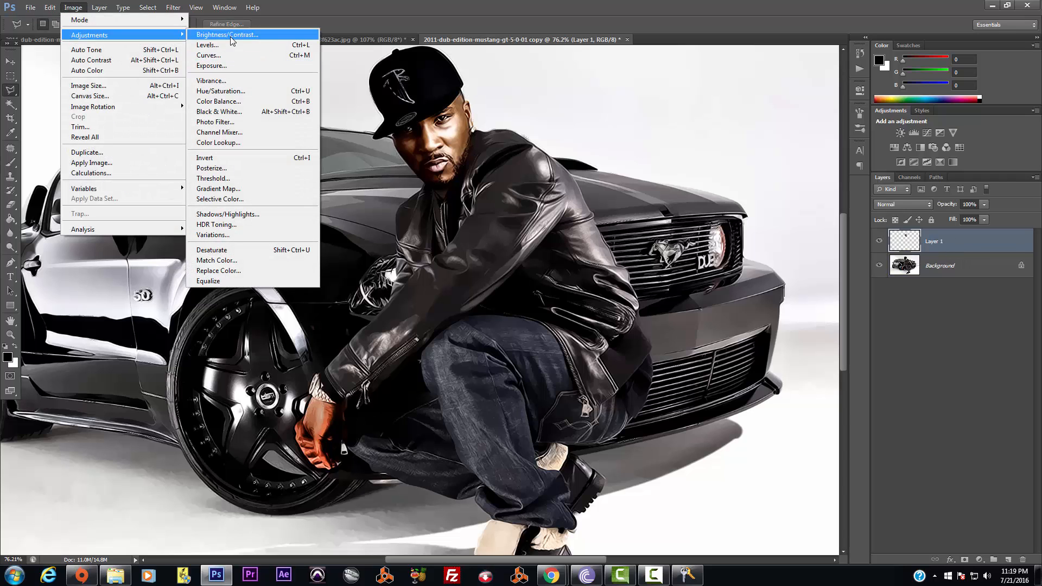
click(234, 56)
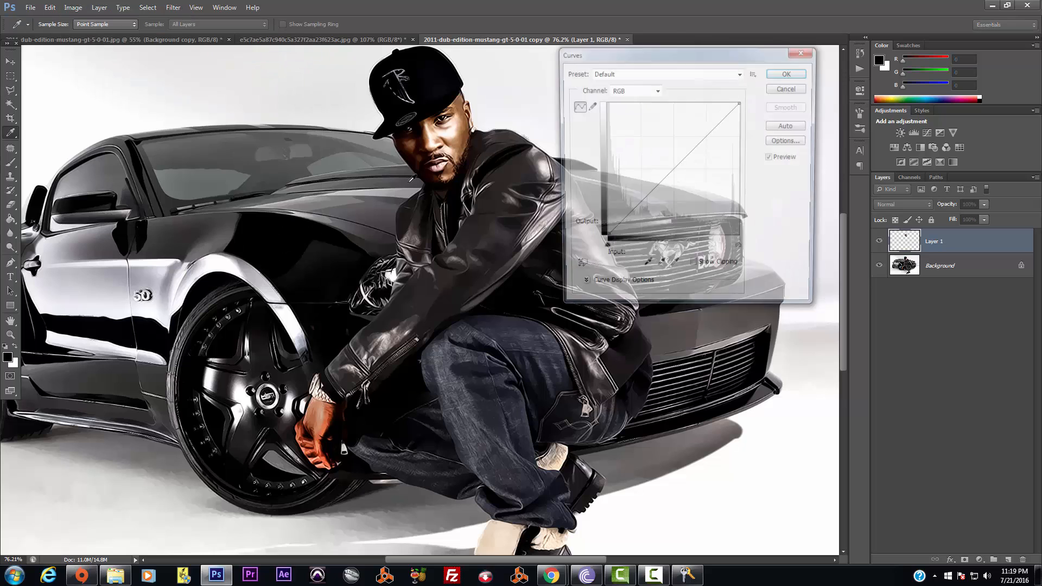
drag(729, 51, 866, 42)
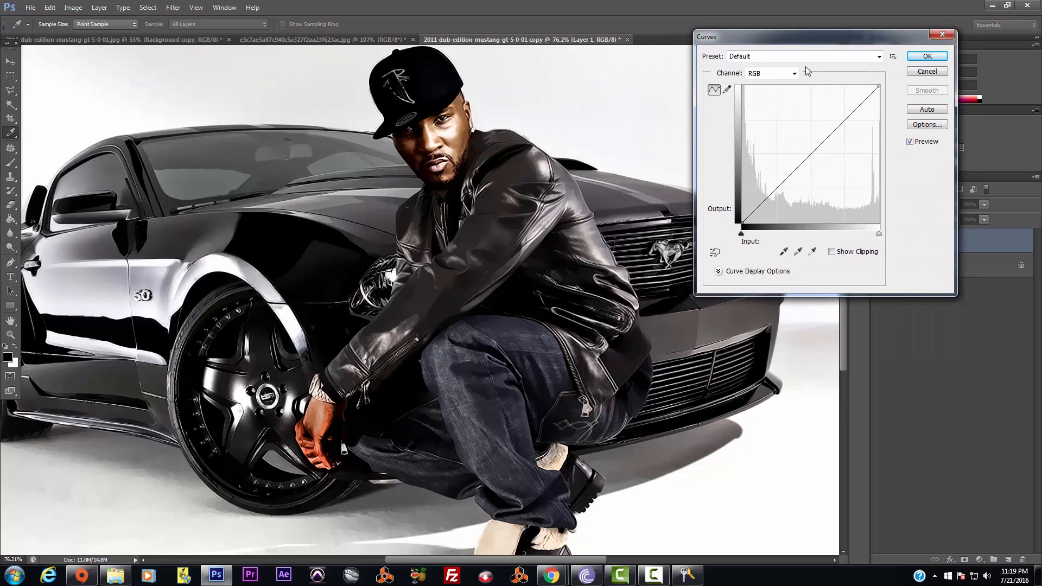
click(795, 73)
click(763, 91)
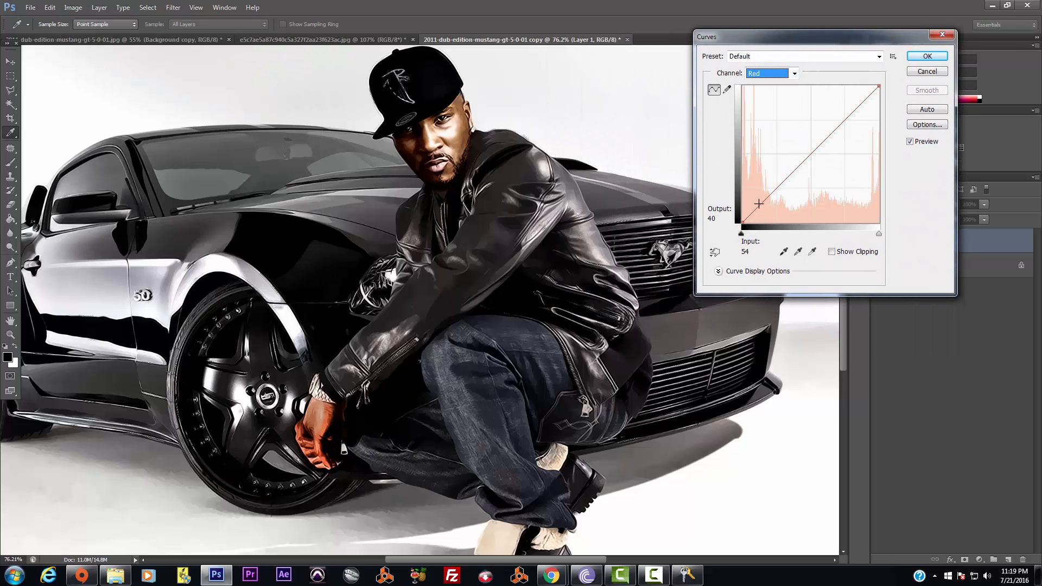
drag(808, 158, 804, 152)
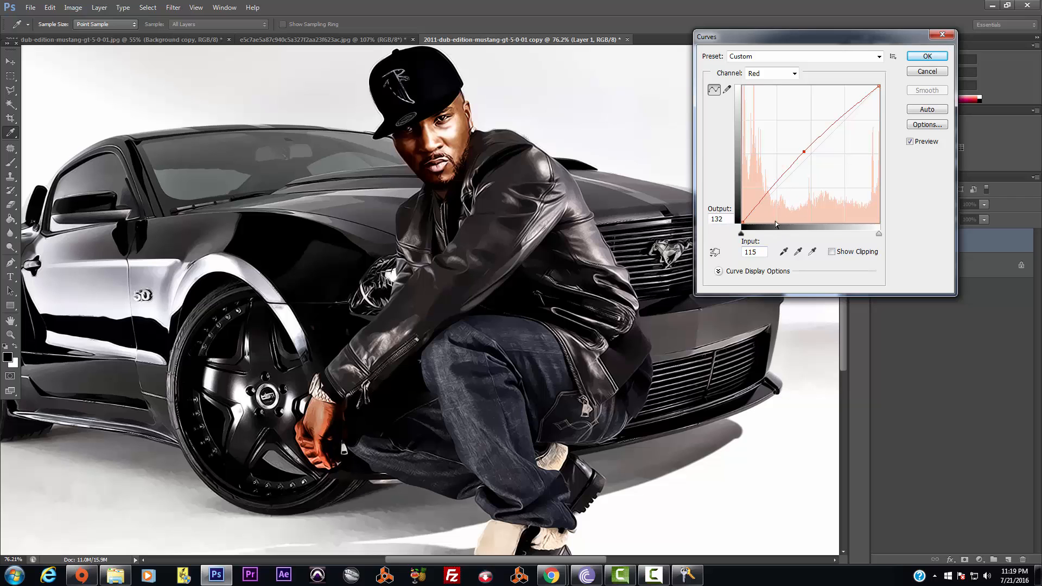
click(755, 211)
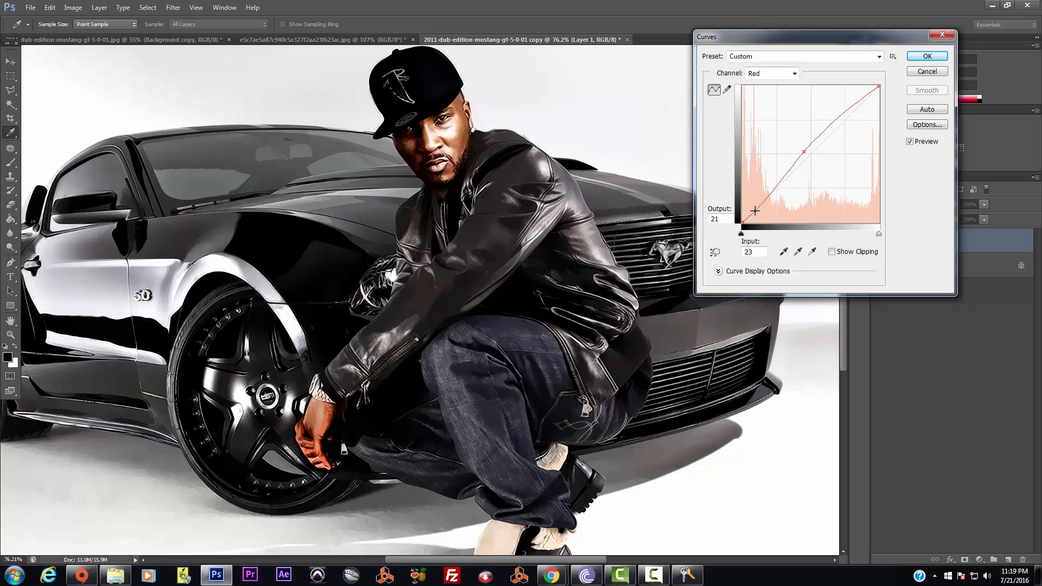
click(868, 92)
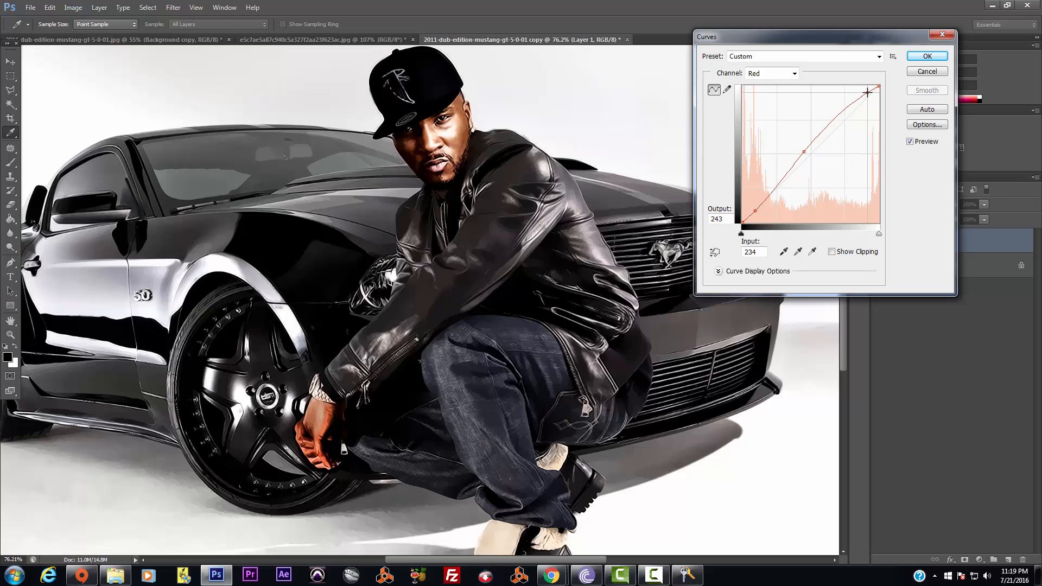
Pull the Blue channel midtones slightly down and apply the Curves correction
click(796, 73)
click(781, 114)
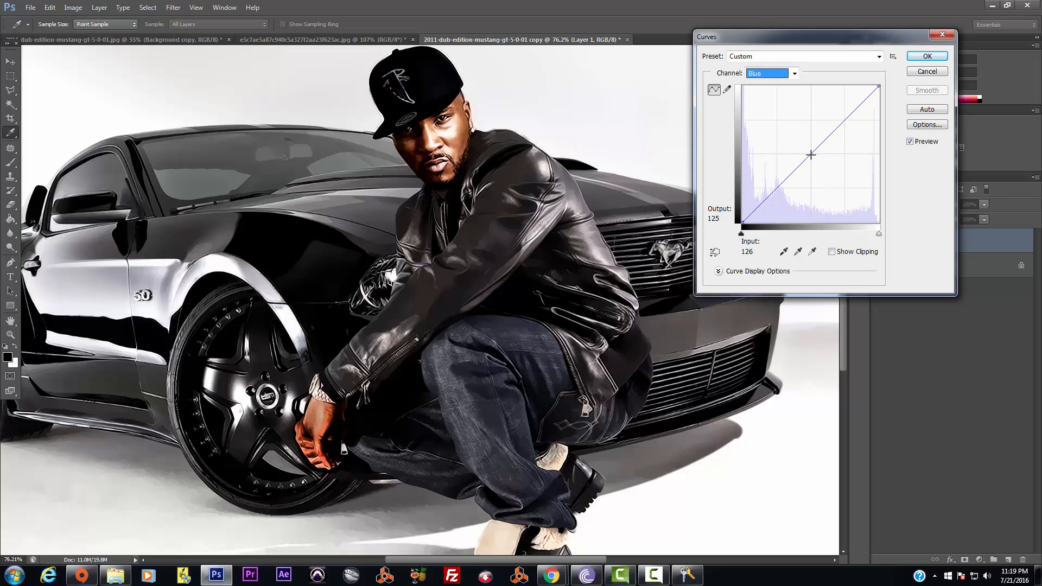
click(812, 156)
drag(813, 155, 811, 157)
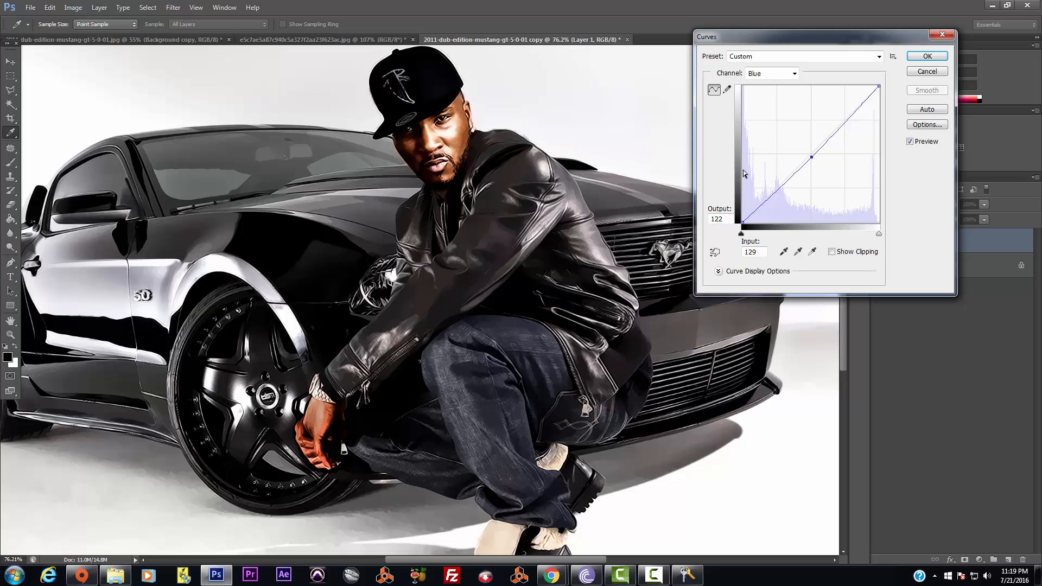
drag(811, 157, 808, 160)
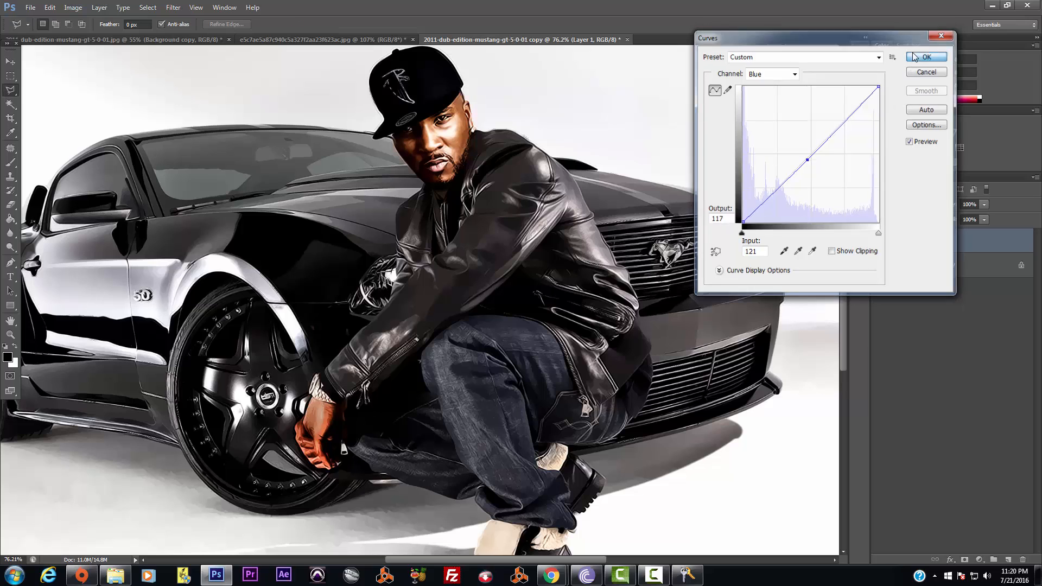
click(916, 56)
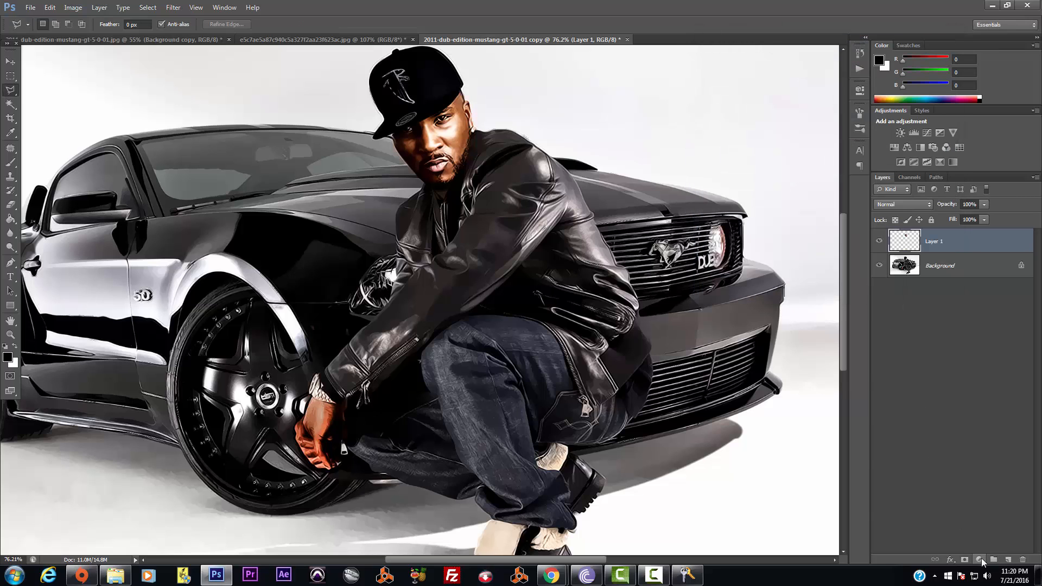
click(981, 560)
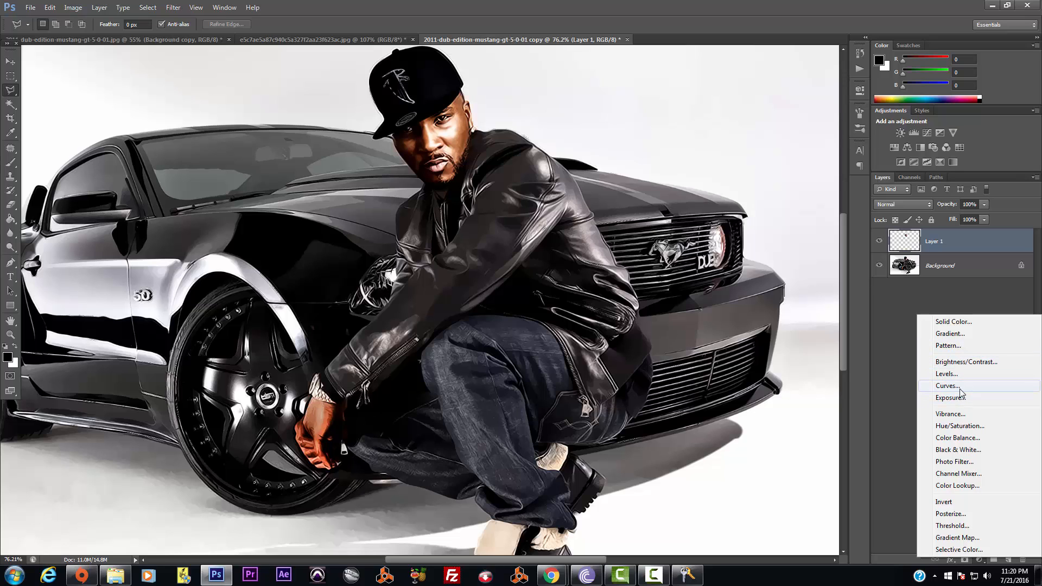
Add a Hue/Saturation adjustment layer, pushing Saturation to maximum then easing it back
click(970, 429)
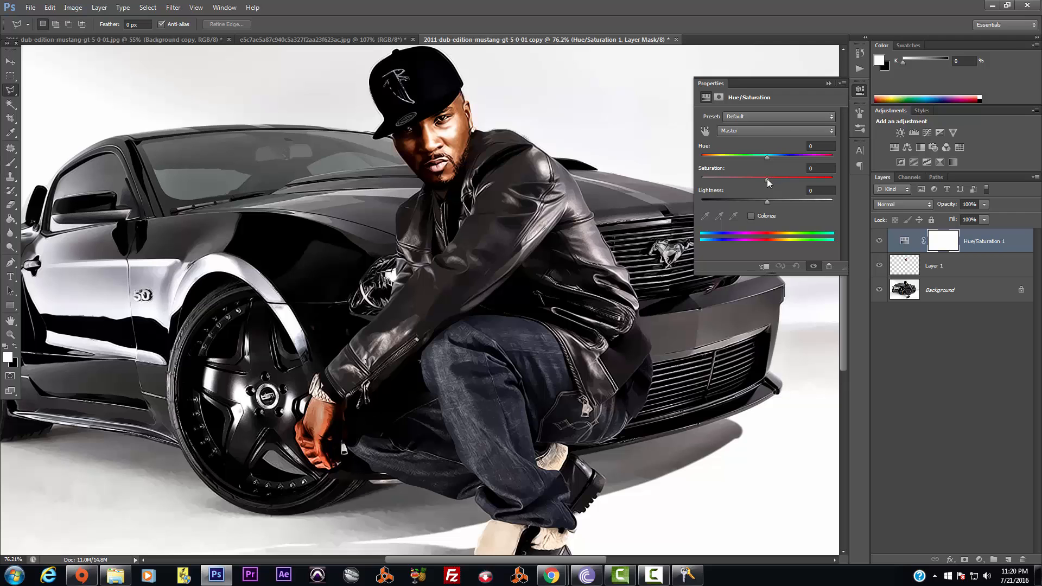
drag(767, 178, 779, 176)
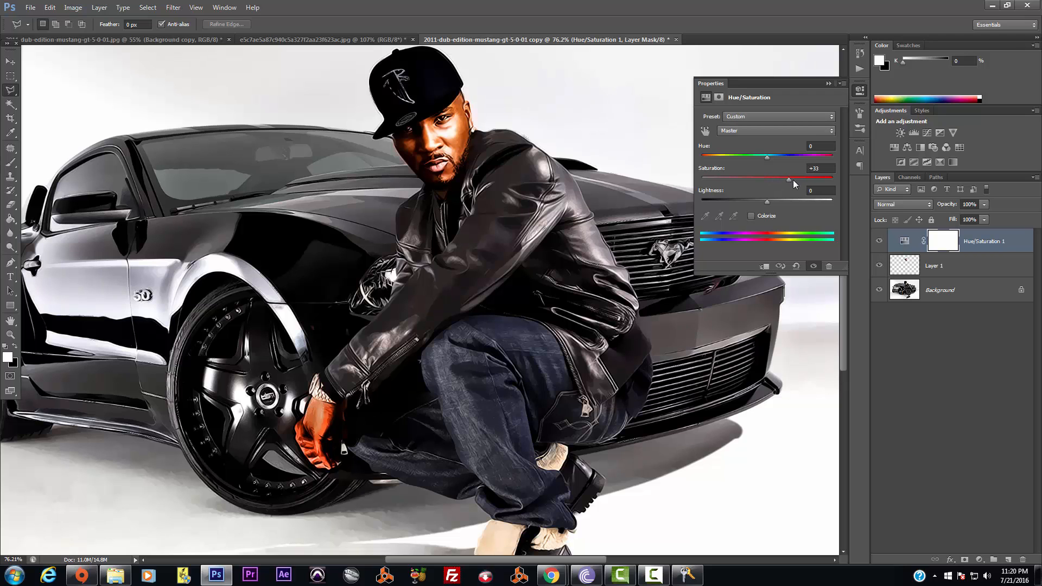
drag(793, 180, 833, 175)
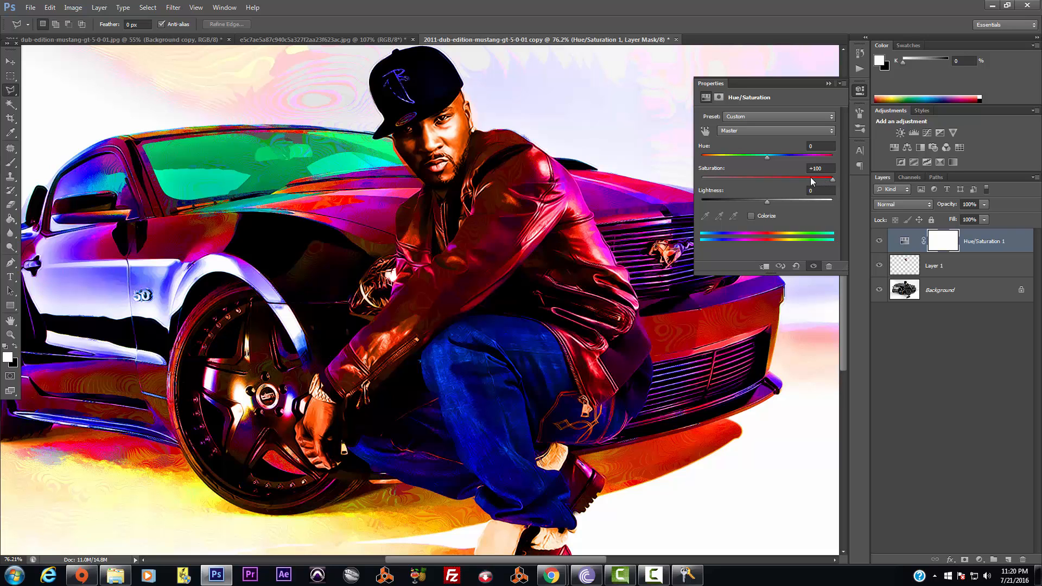
drag(812, 177, 840, 182)
click(829, 83)
scroll(601, 250, down, 5)
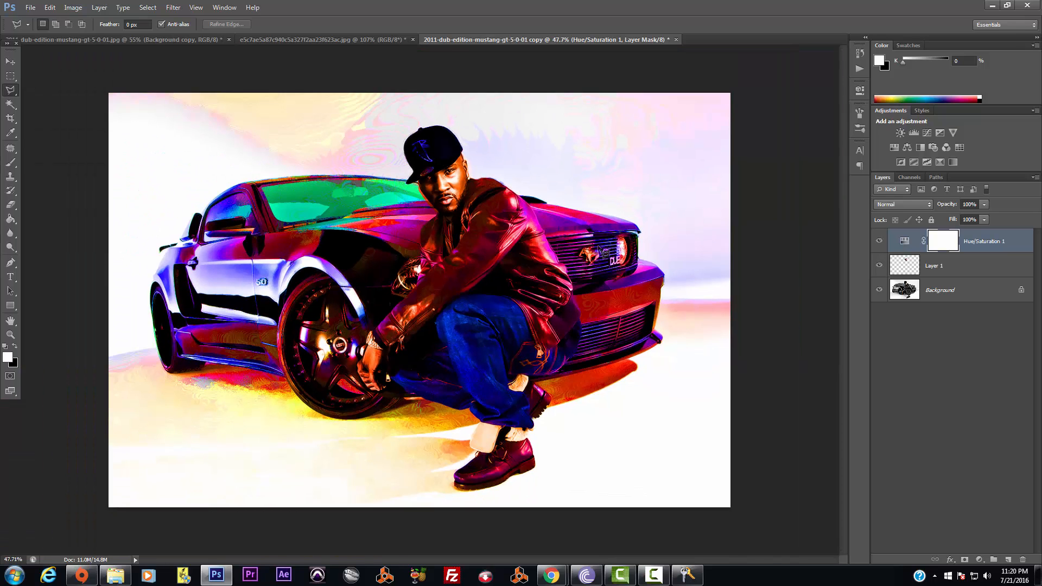
scroll(600, 250, up, 2)
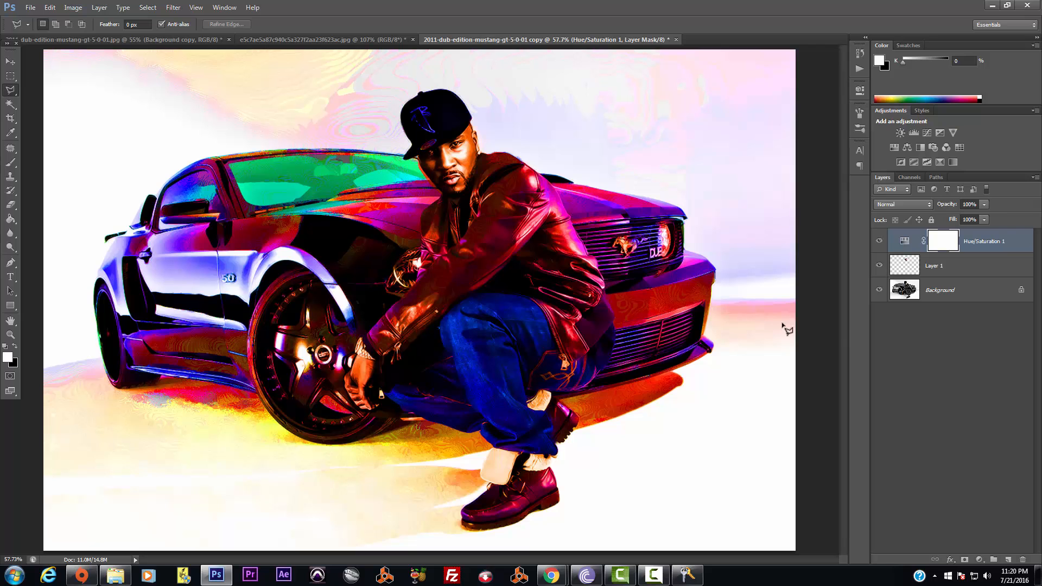
Lower the Hue/Saturation layer's Saturation to about +68 for a natural look
double_click(904, 242)
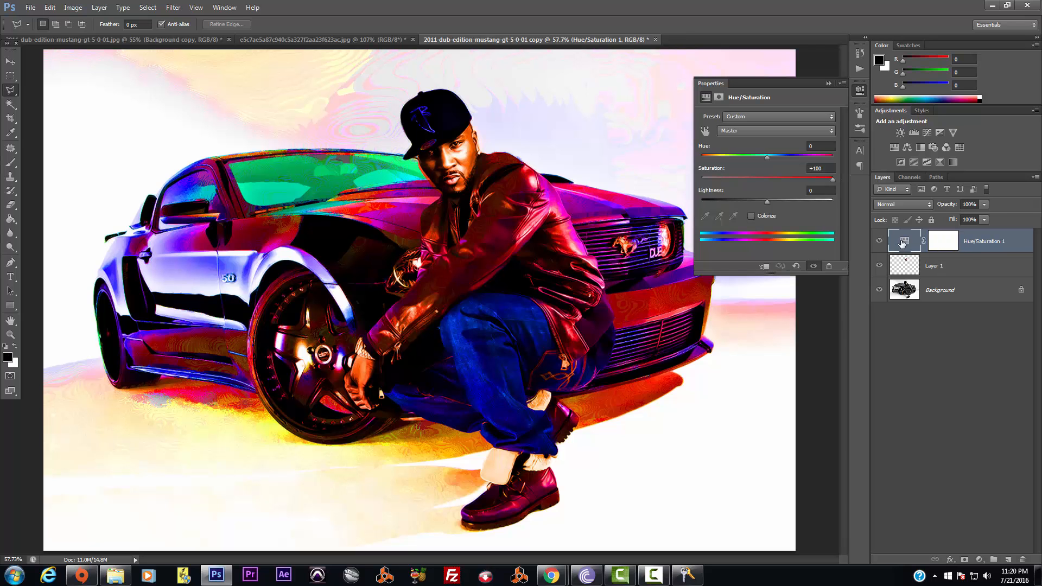
drag(833, 179, 817, 181)
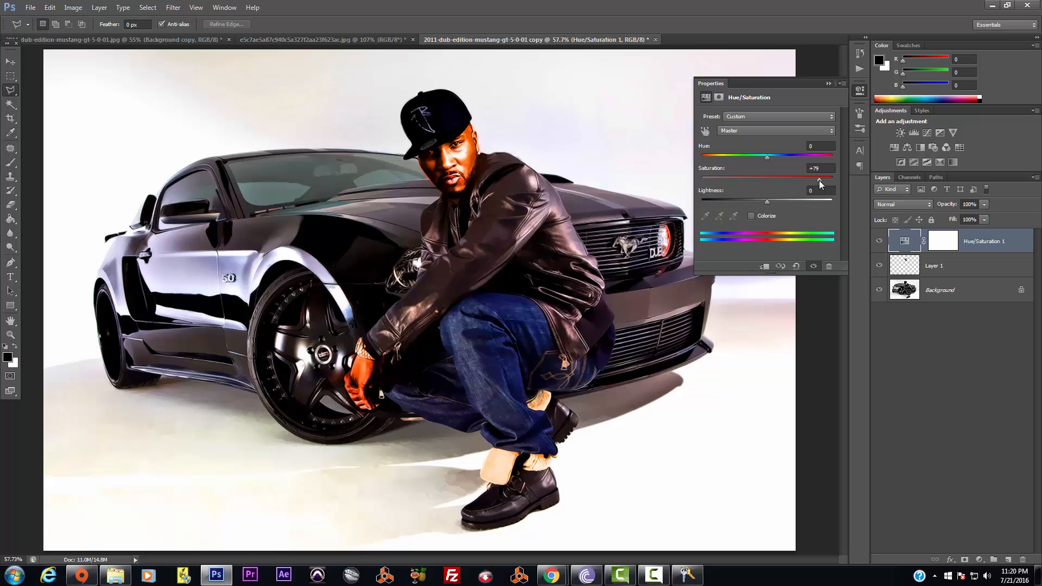
click(829, 83)
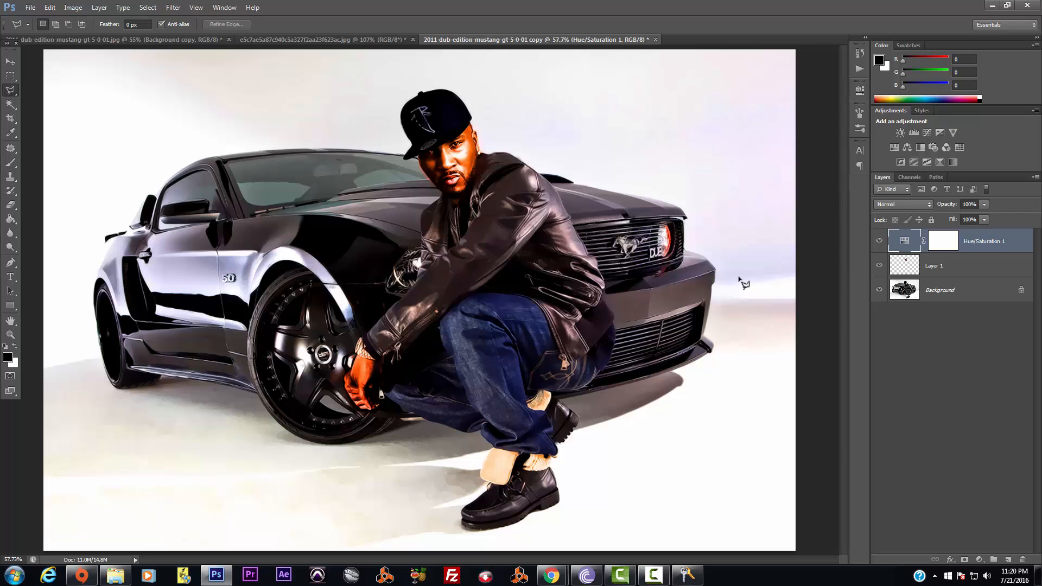
scroll(525, 282, down, 4)
scroll(527, 283, up, 3)
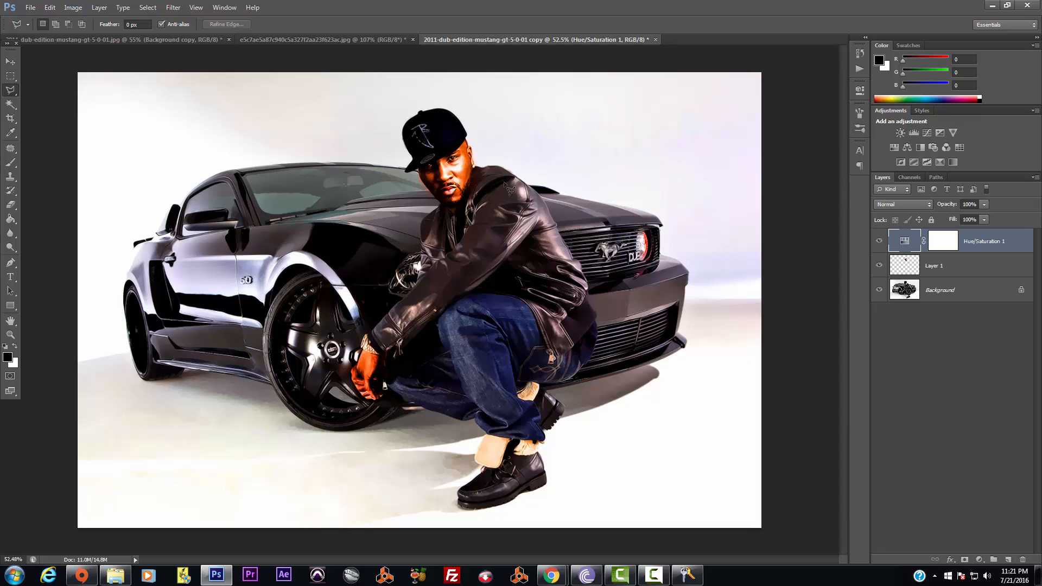
key(ctrl+o)
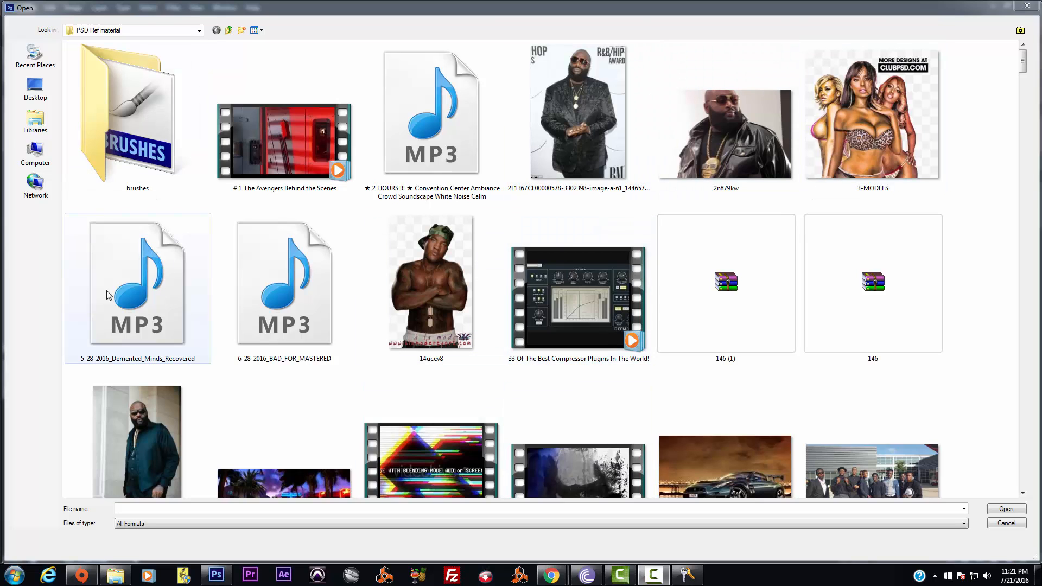
In the Open dialog, back out of the brushes folder into PSD Ref material and reach the Poses folder
double_click(138, 143)
key(BackSpace)
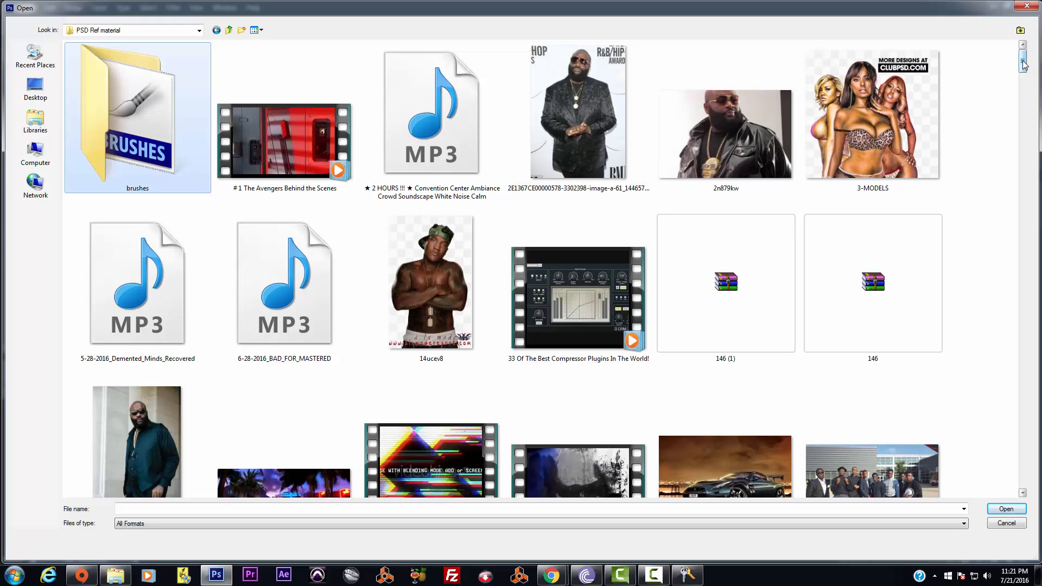
drag(1023, 64, 1024, 166)
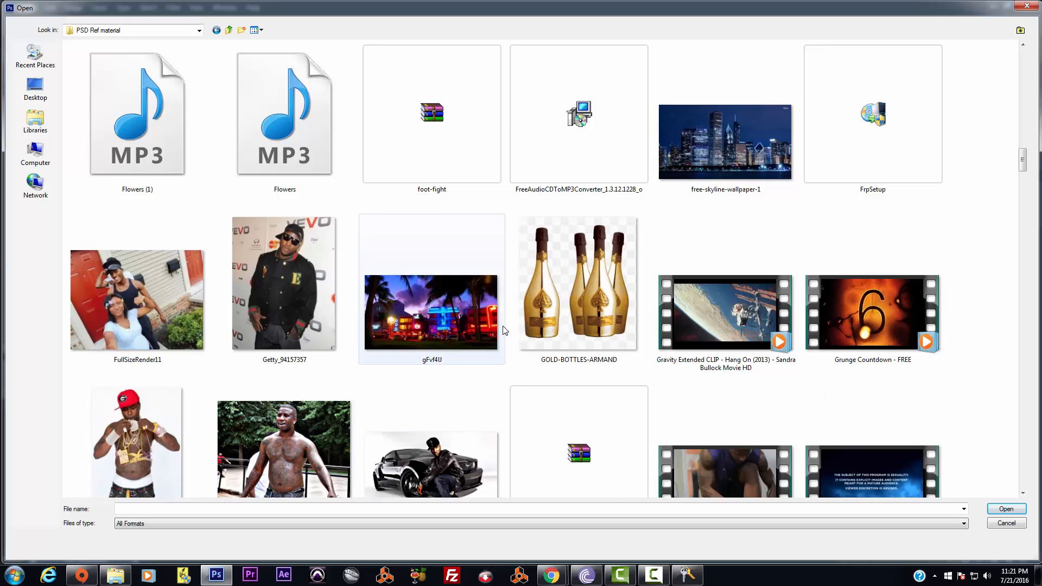
scroll(503, 331, down, 3)
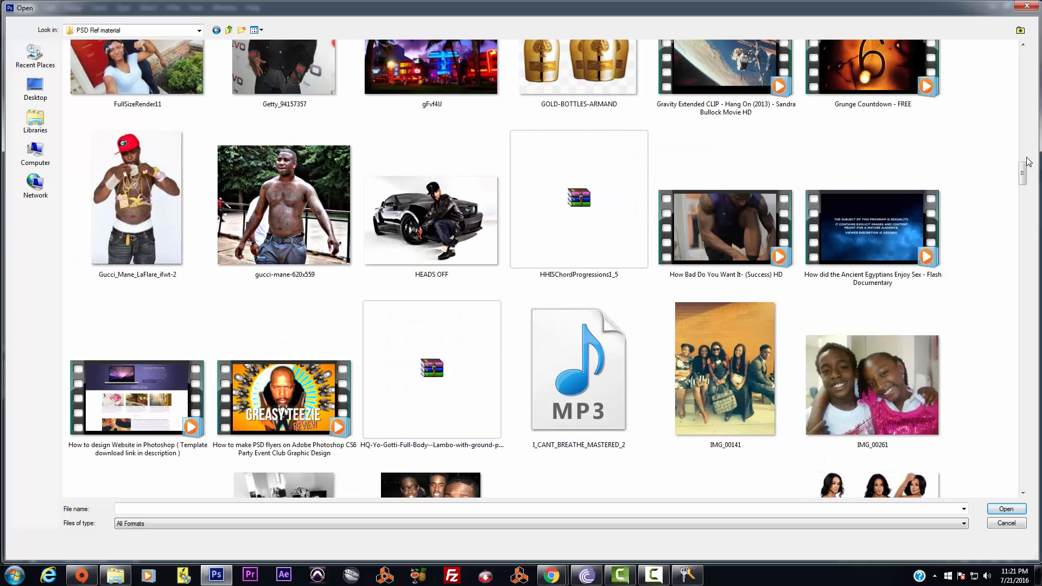
drag(1024, 173, 1028, 214)
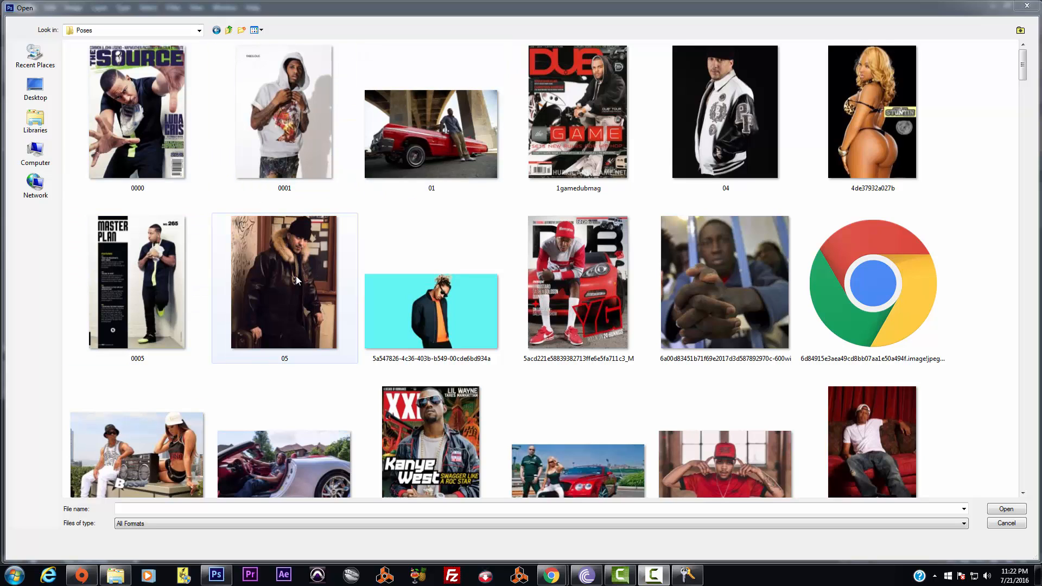
click(261, 30)
click(390, 30)
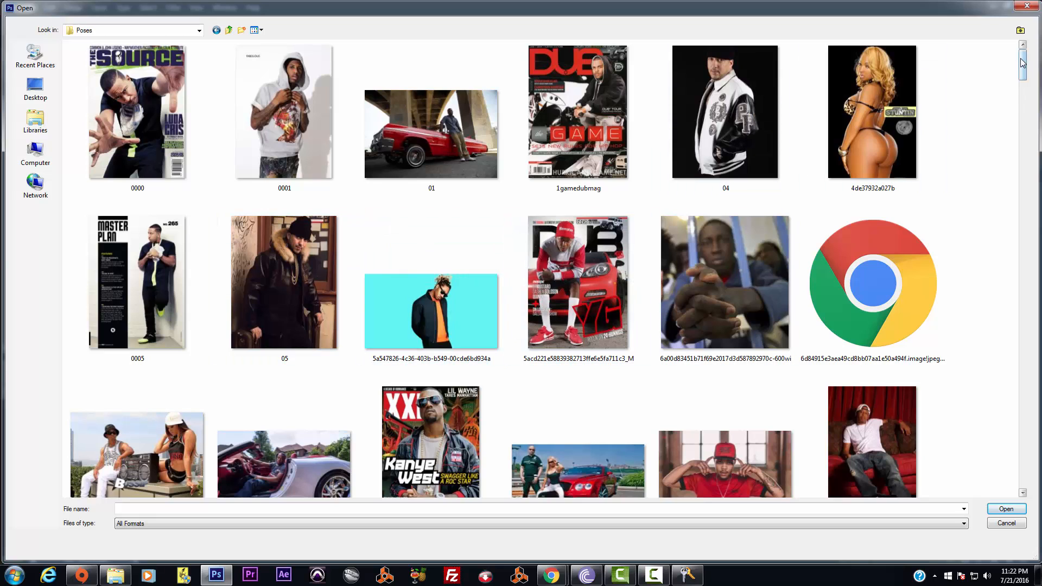
click(888, 80)
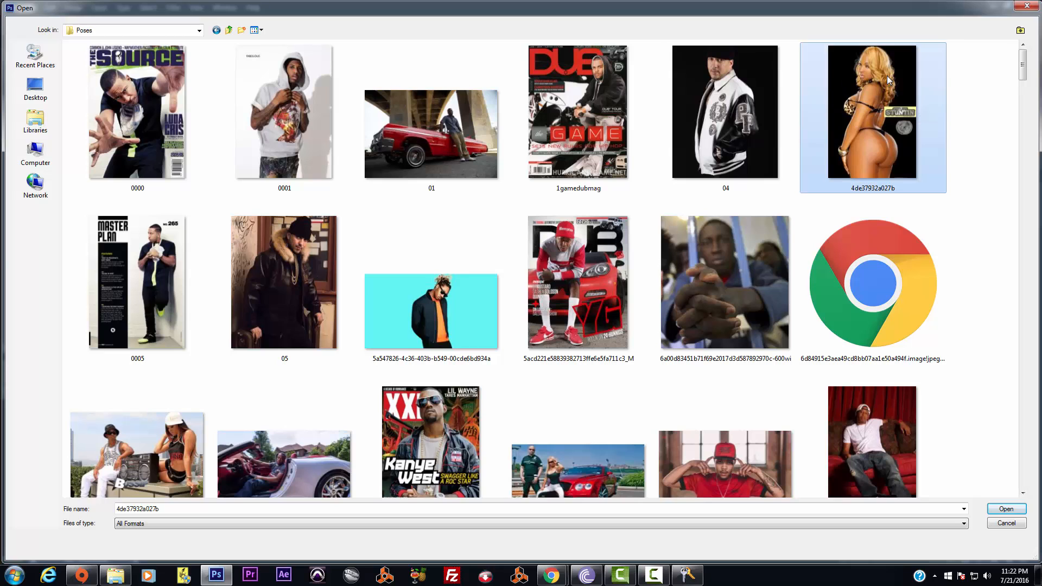
right_click(889, 78)
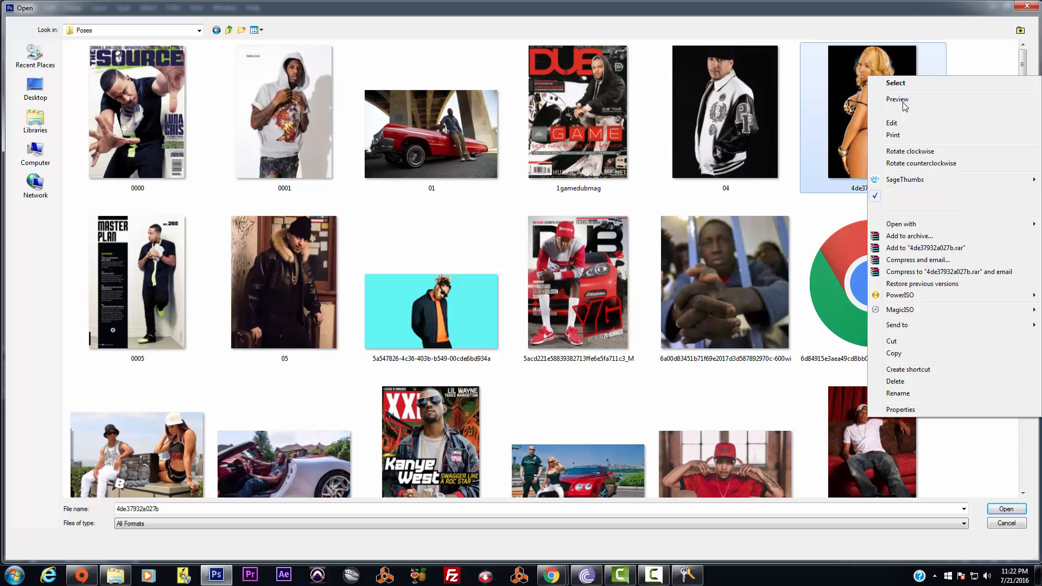
click(899, 100)
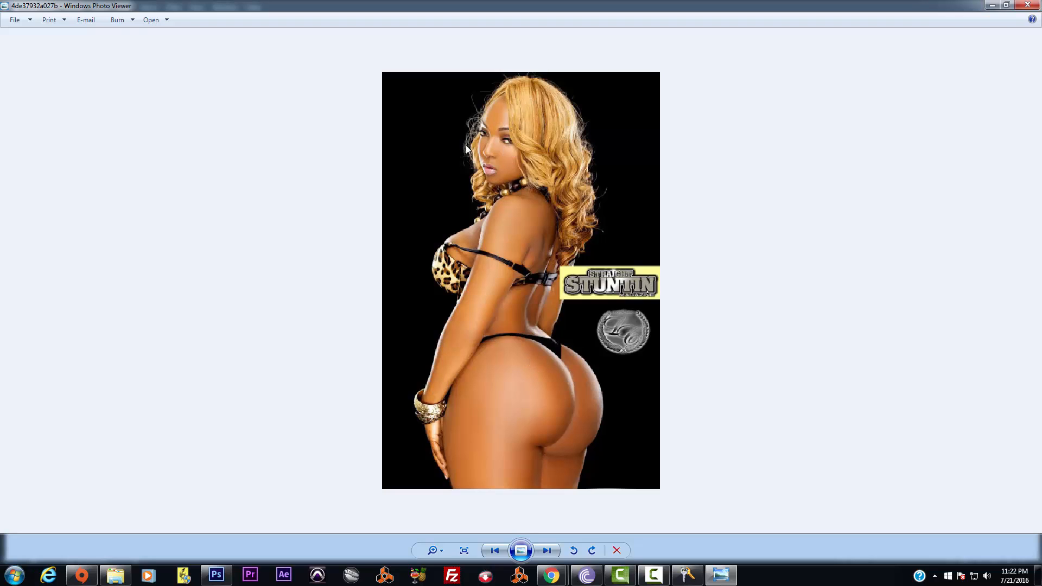
click(1028, 5)
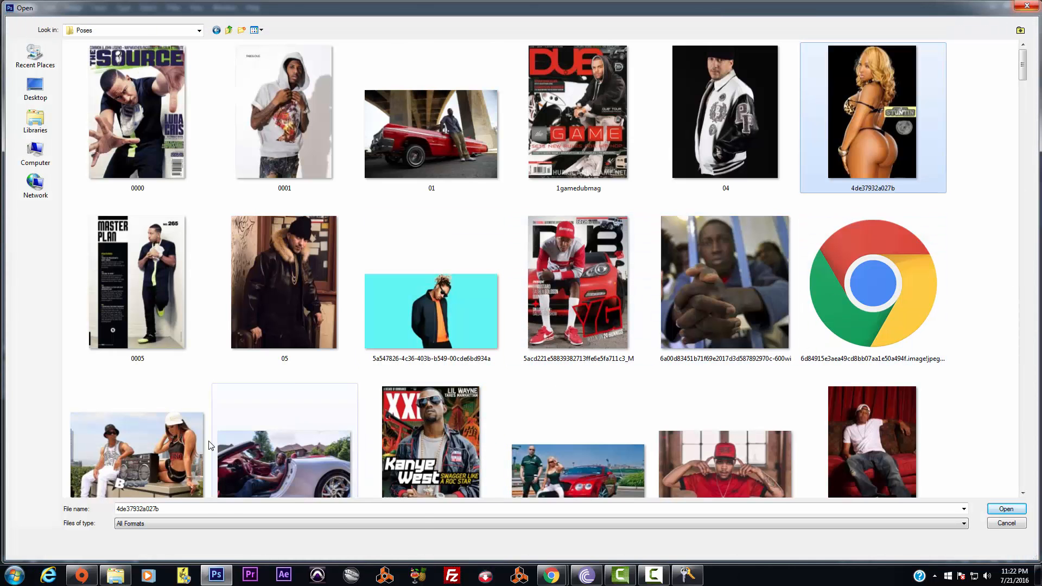
click(159, 446)
scroll(272, 337, down, 4)
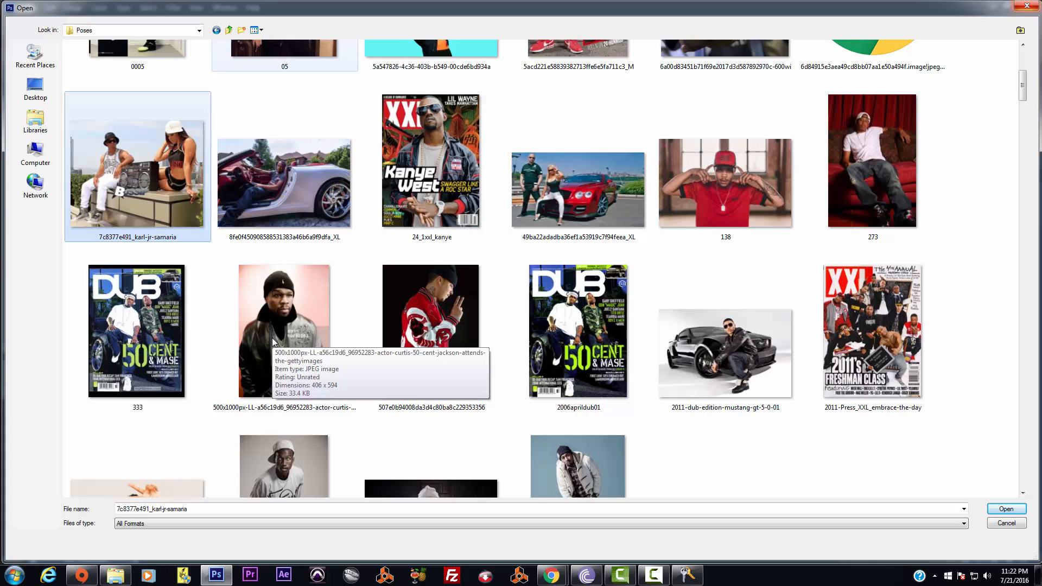
right_click(118, 140)
click(148, 163)
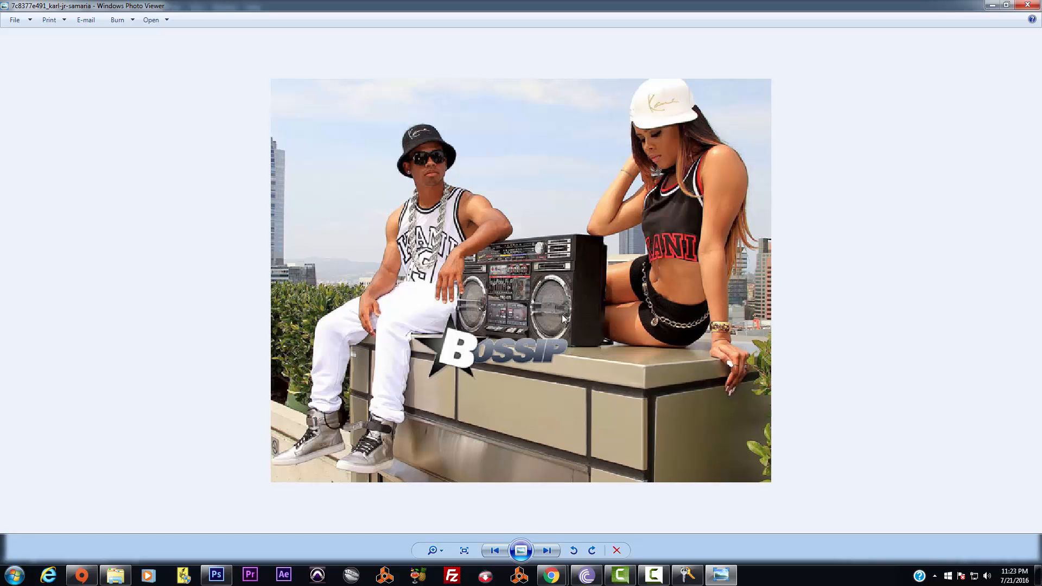
scroll(562, 314, down, 1)
scroll(562, 314, up, 1)
click(1026, 5)
right_click(309, 323)
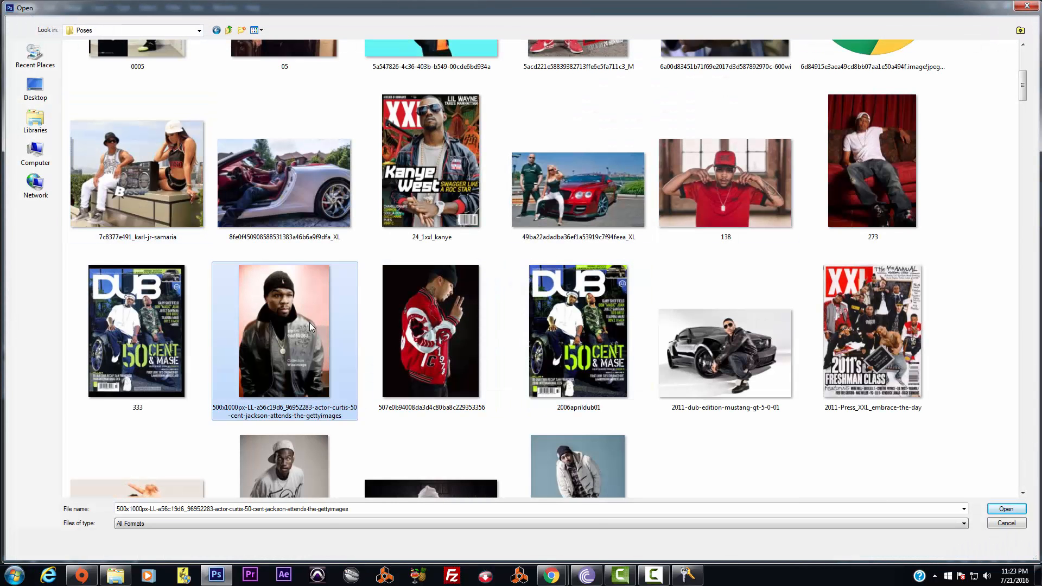
click(345, 249)
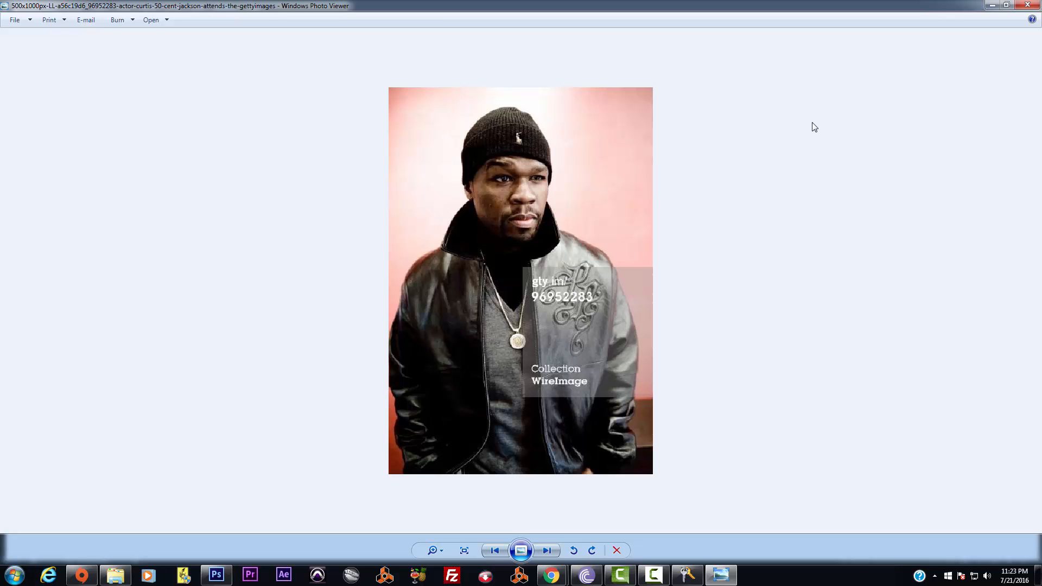
click(1027, 5)
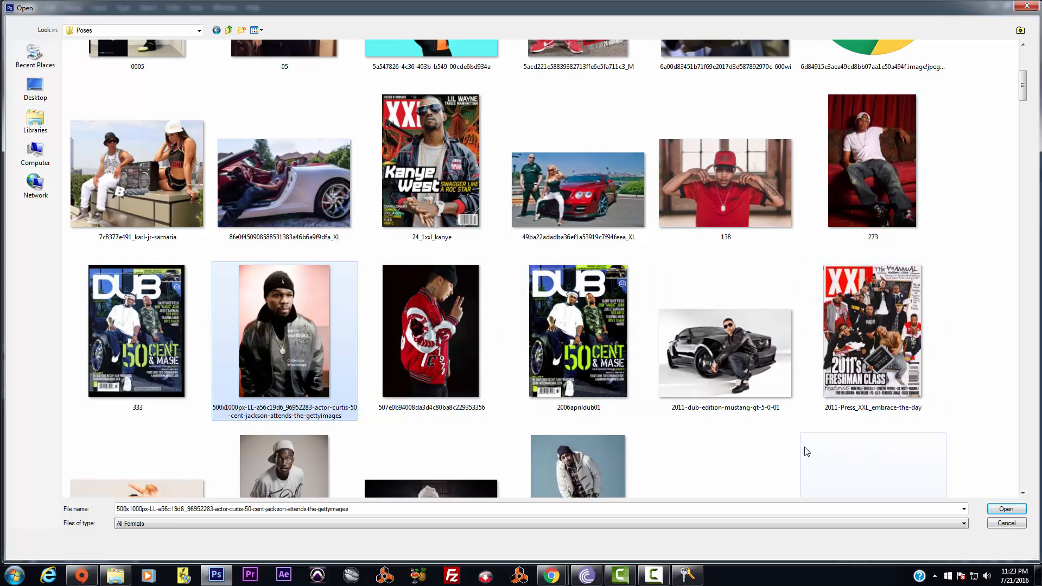
click(743, 334)
scroll(747, 325, down, 3)
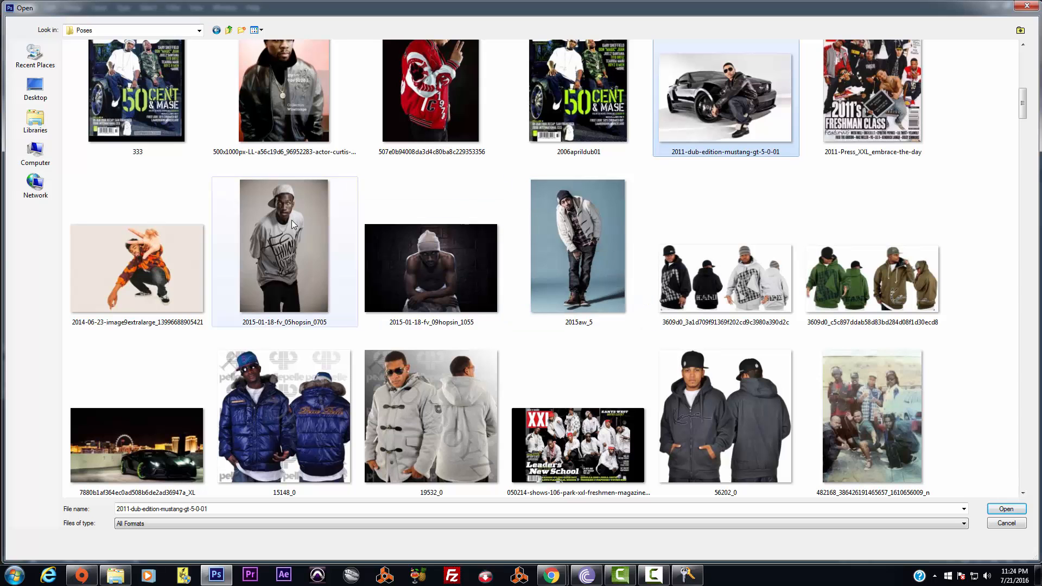
right_click(438, 269)
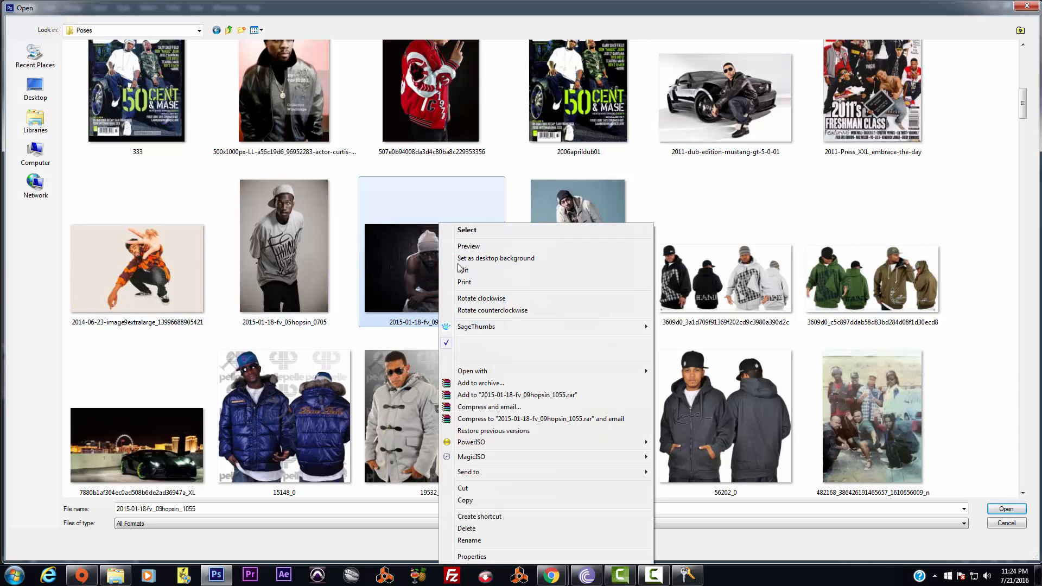
click(462, 246)
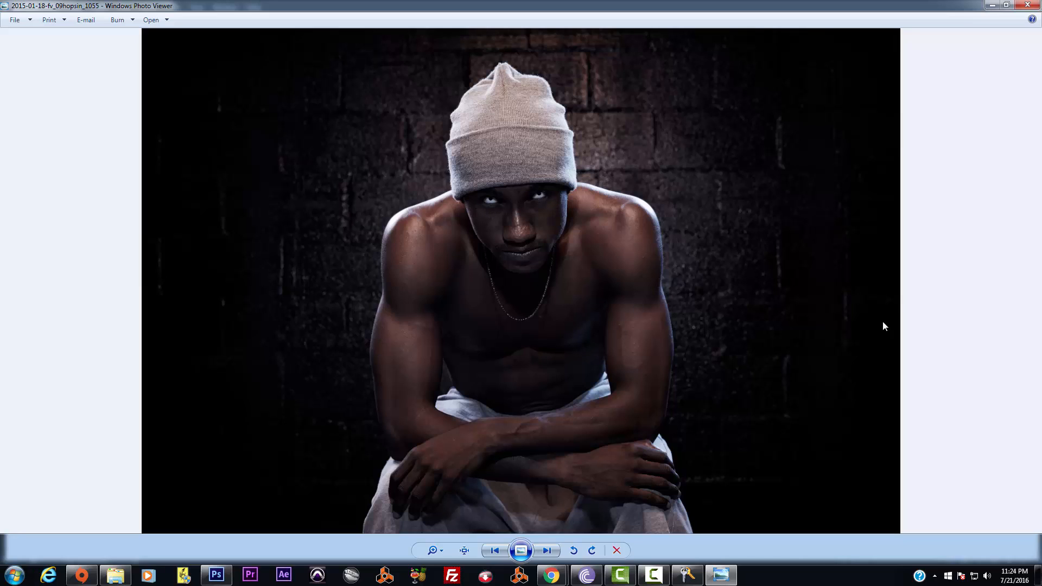
click(1031, 5)
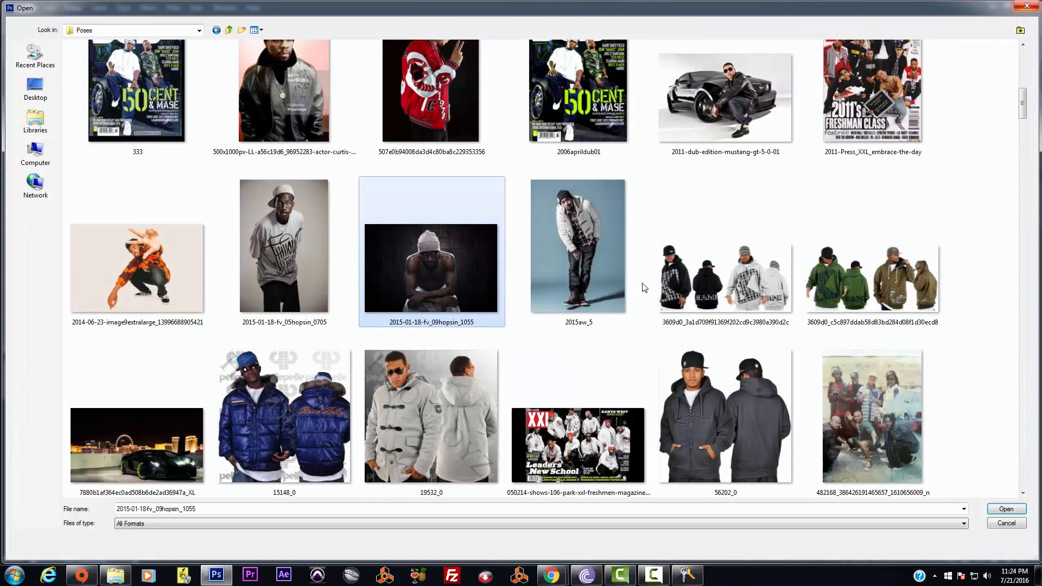
right_click(895, 274)
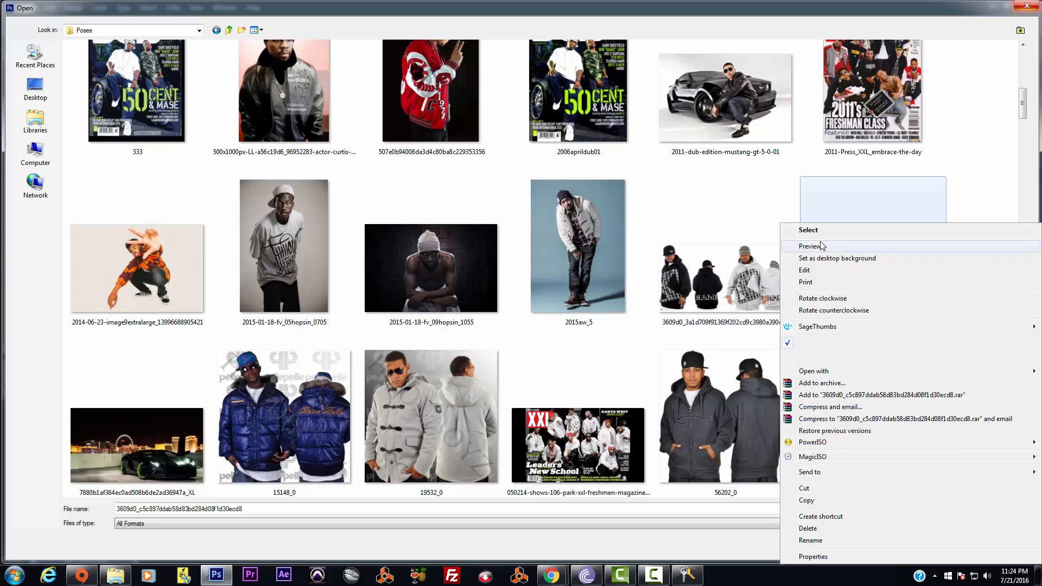
click(897, 245)
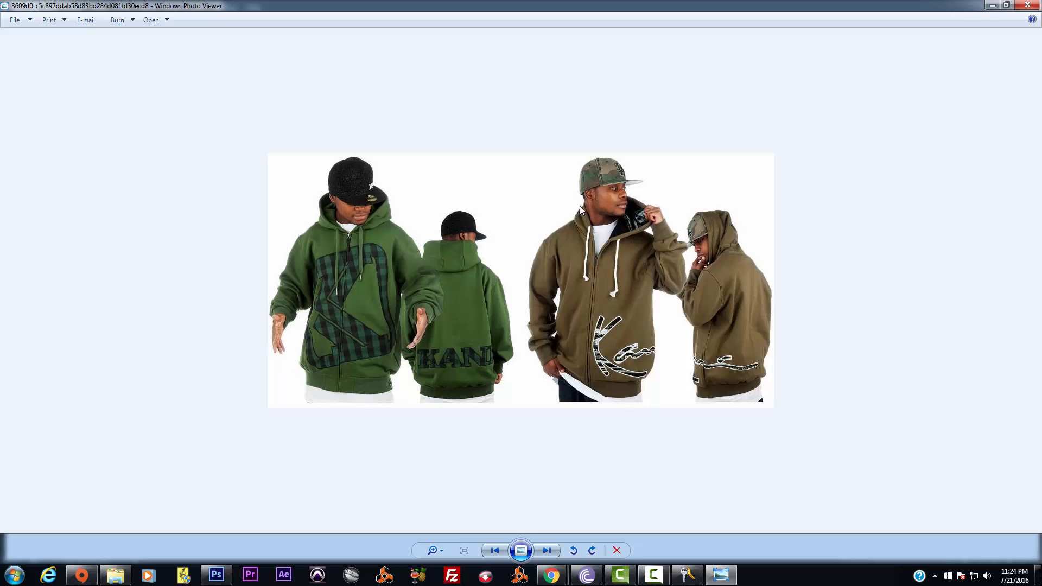
click(1028, 5)
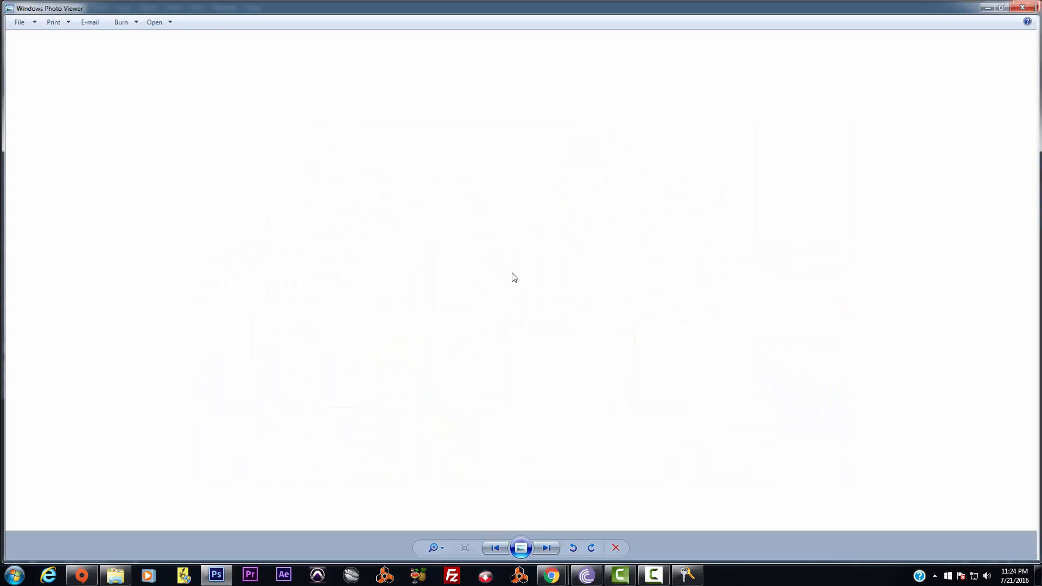
Scroll the Poses folder and preview the photo of the man sitting on the red car
click(589, 361)
scroll(589, 361, down, 3)
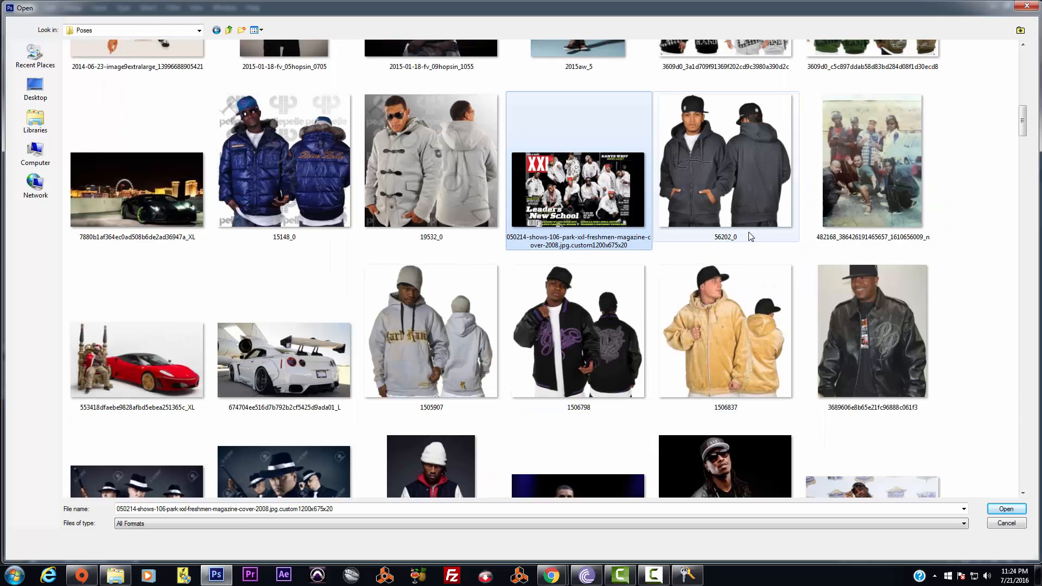
scroll(749, 234, down, 3)
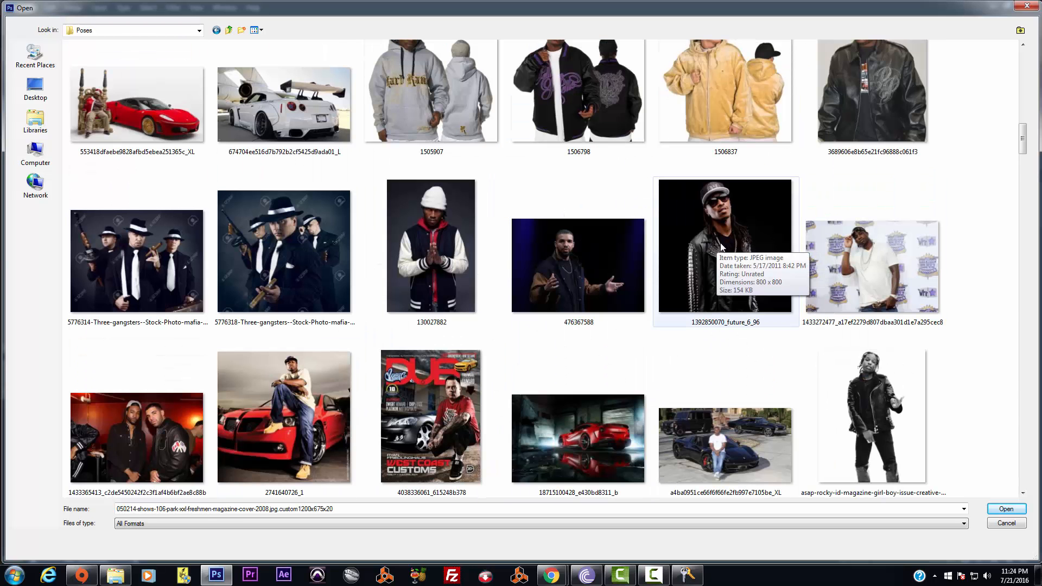
scroll(722, 247, down, 3)
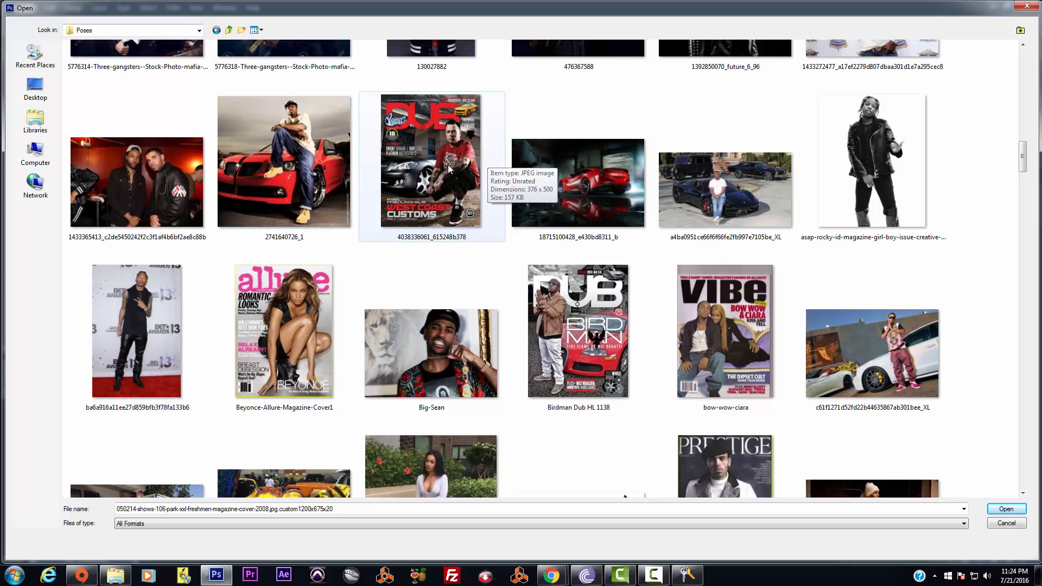
right_click(296, 134)
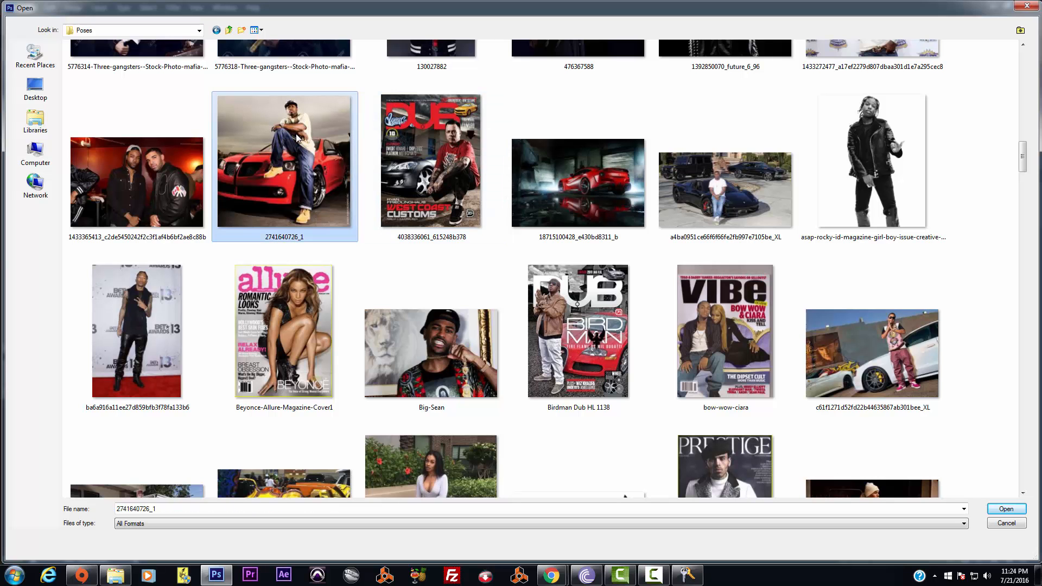
click(327, 158)
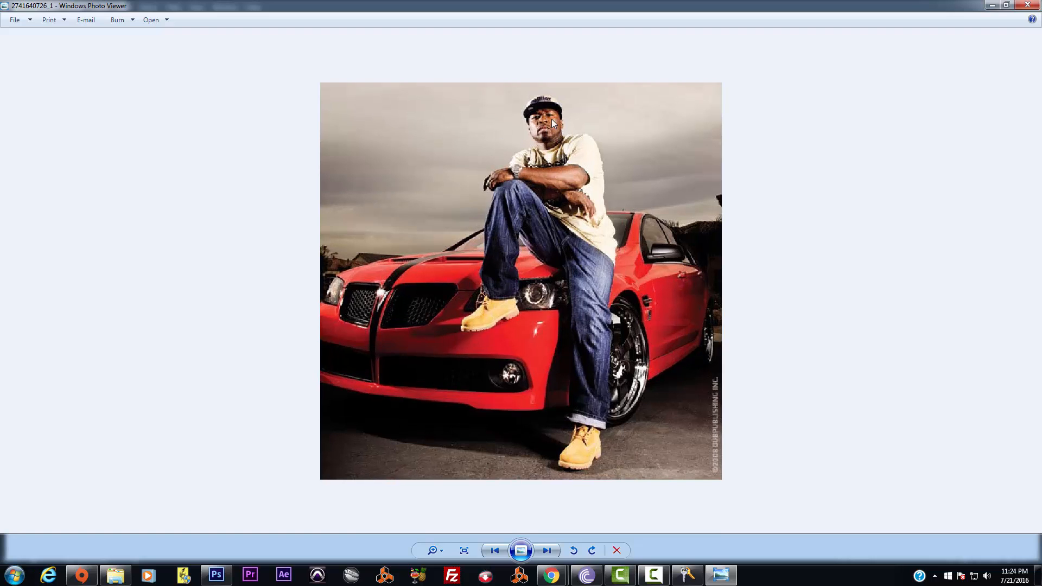
scroll(576, 343, down, 1)
scroll(576, 343, up, 1)
scroll(576, 344, down, 2)
click(1027, 5)
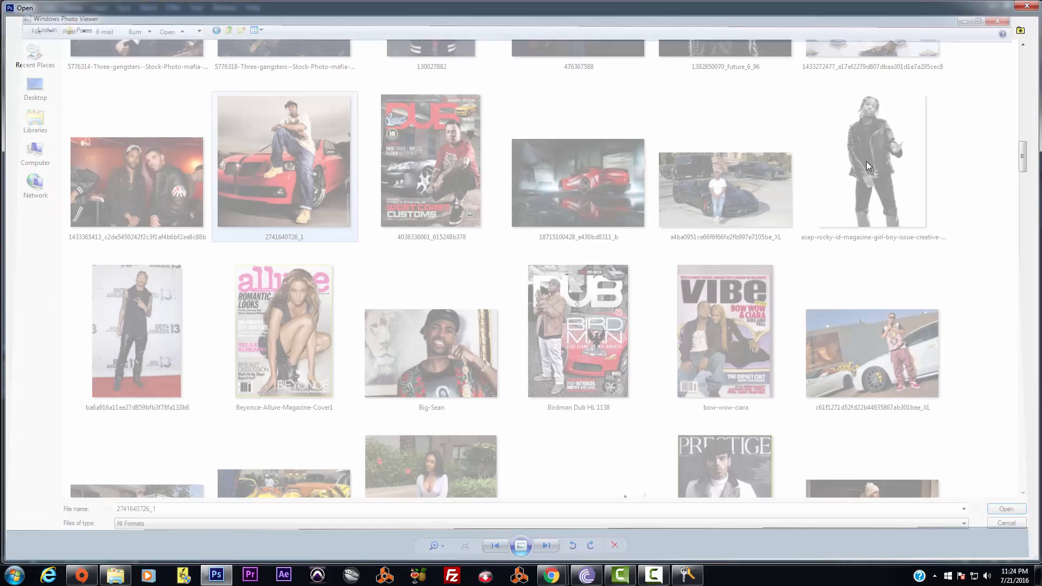
Preview the Beyonce Allure magazine cover full size
click(417, 371)
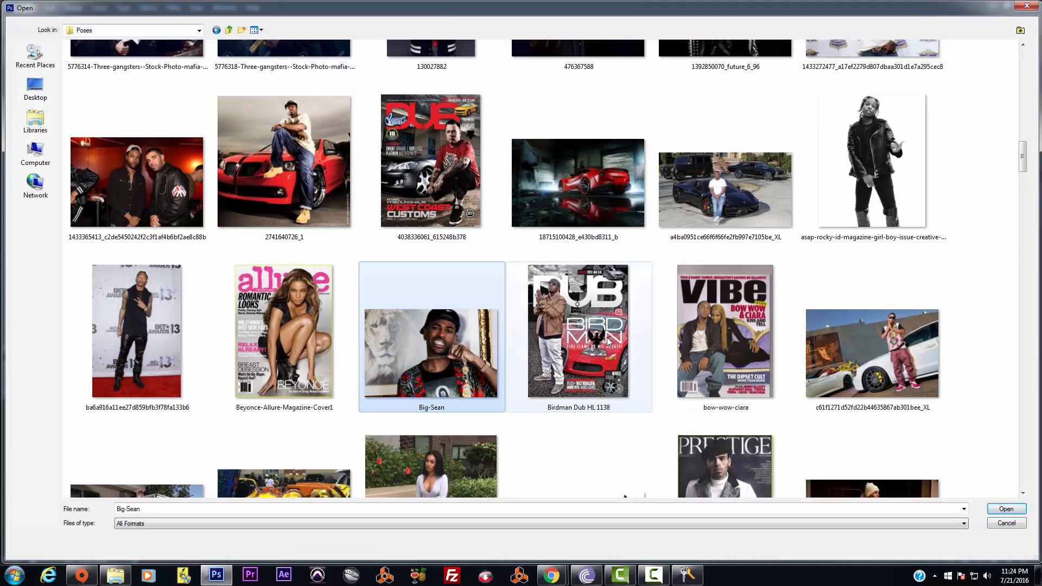
right_click(274, 320)
click(306, 246)
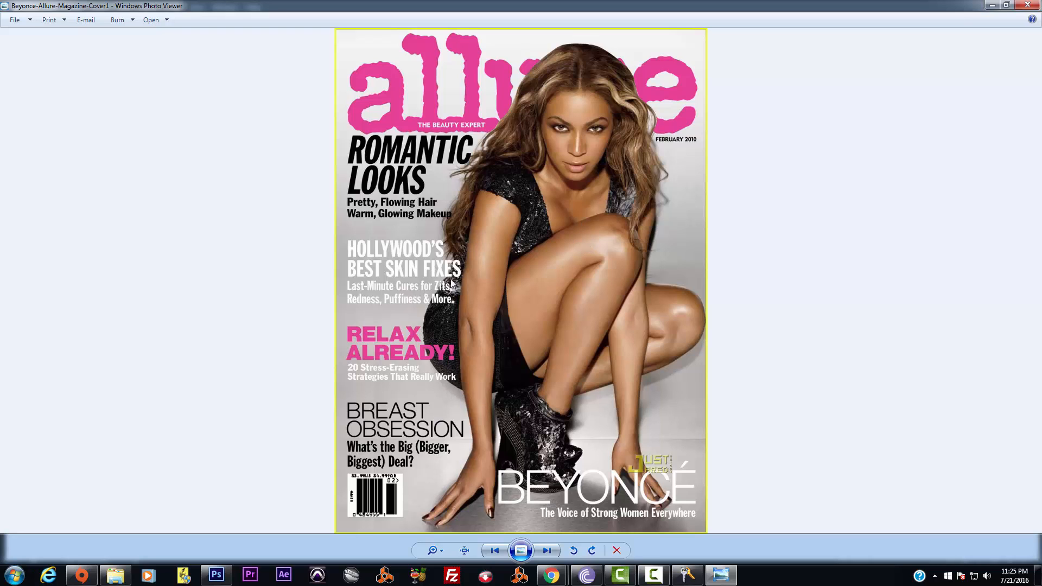
click(1028, 5)
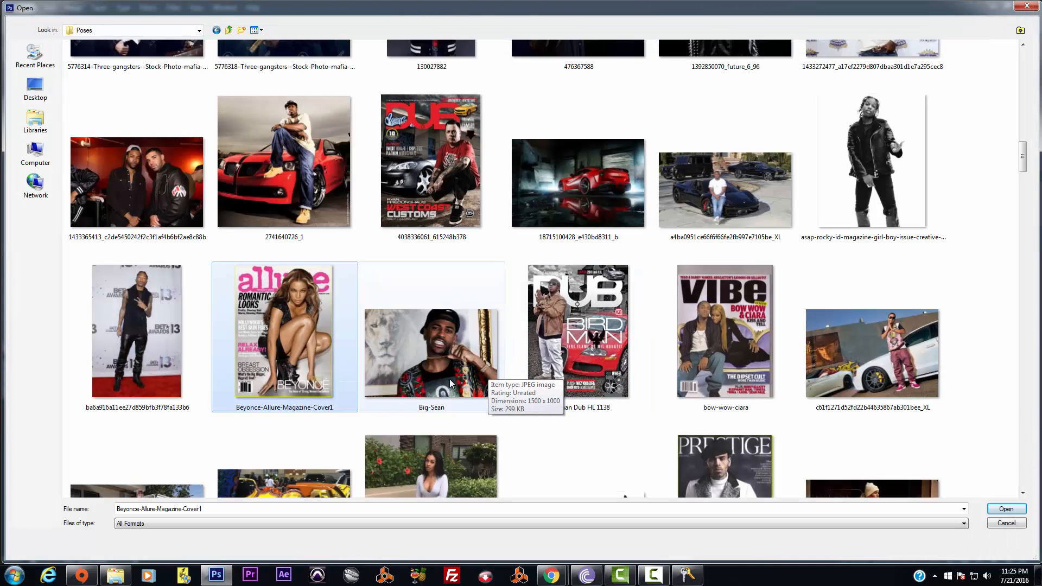
Scroll further down and preview the Ludacris DUB magazine cover full size
click(484, 369)
click(582, 316)
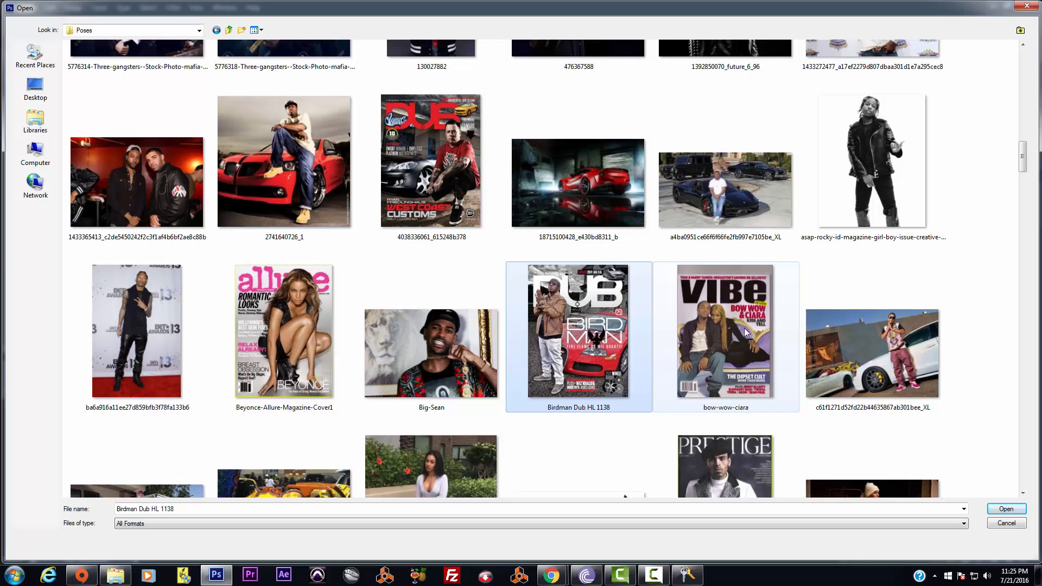
click(888, 333)
scroll(891, 334, down, 5)
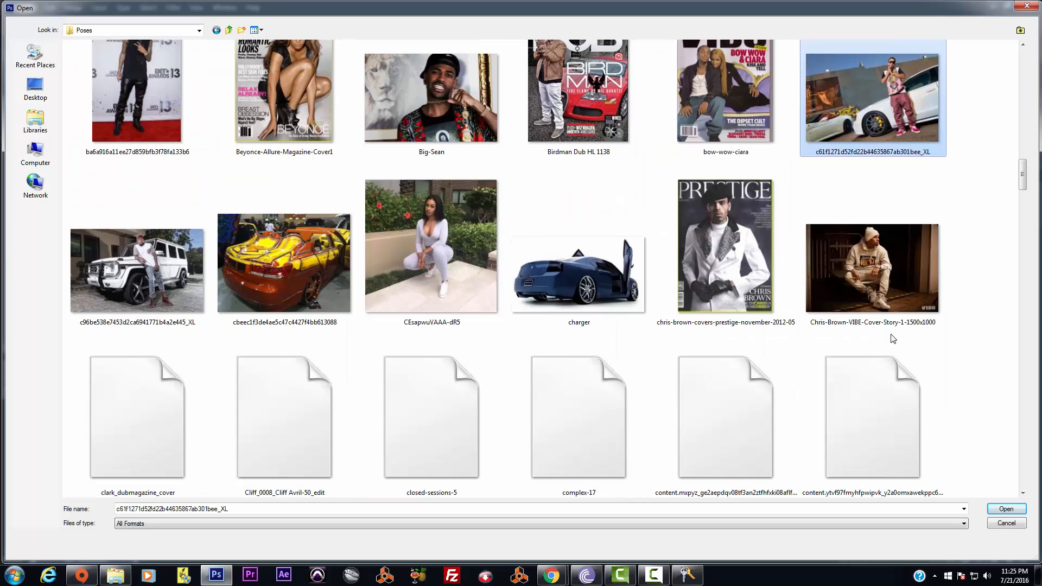
scroll(891, 334, down, 10)
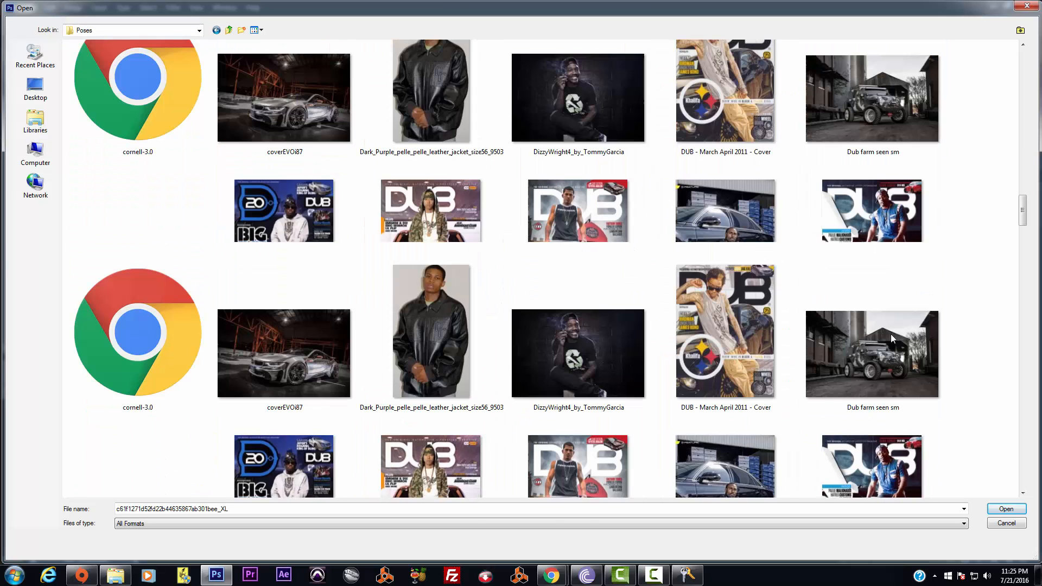
scroll(642, 278, down, 5)
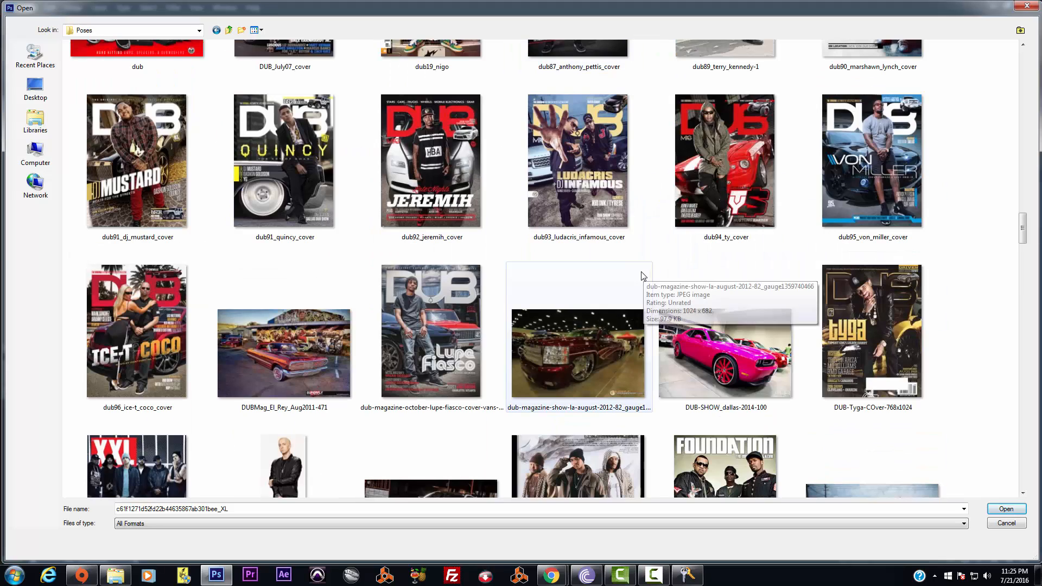
click(601, 179)
right_click(595, 141)
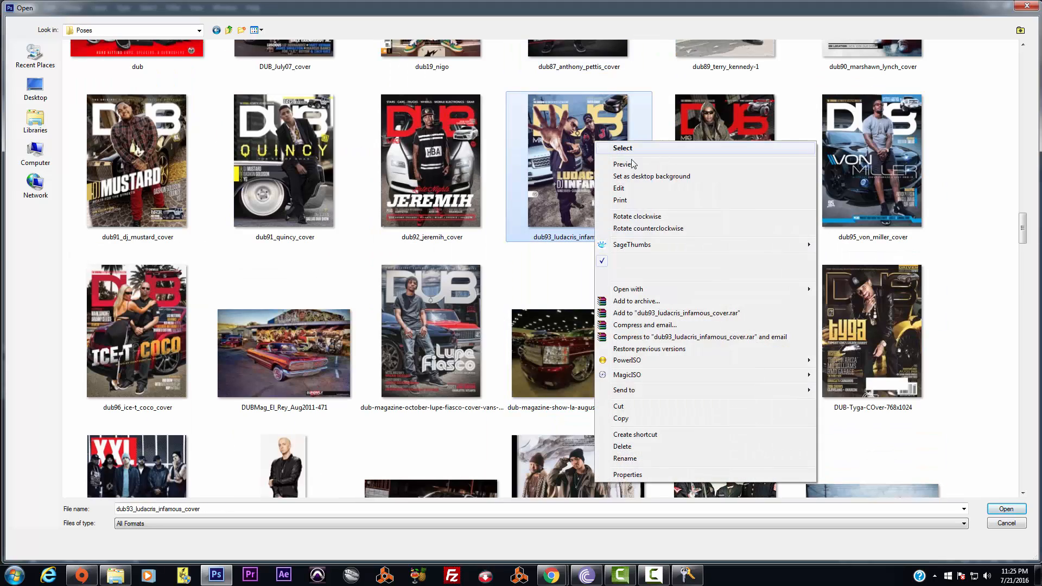
click(603, 165)
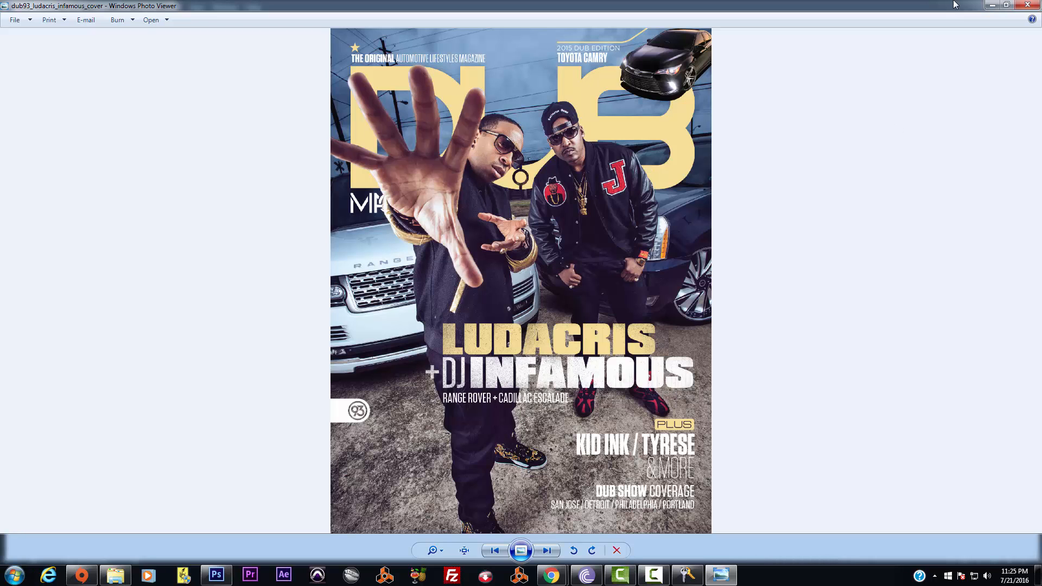
click(1027, 5)
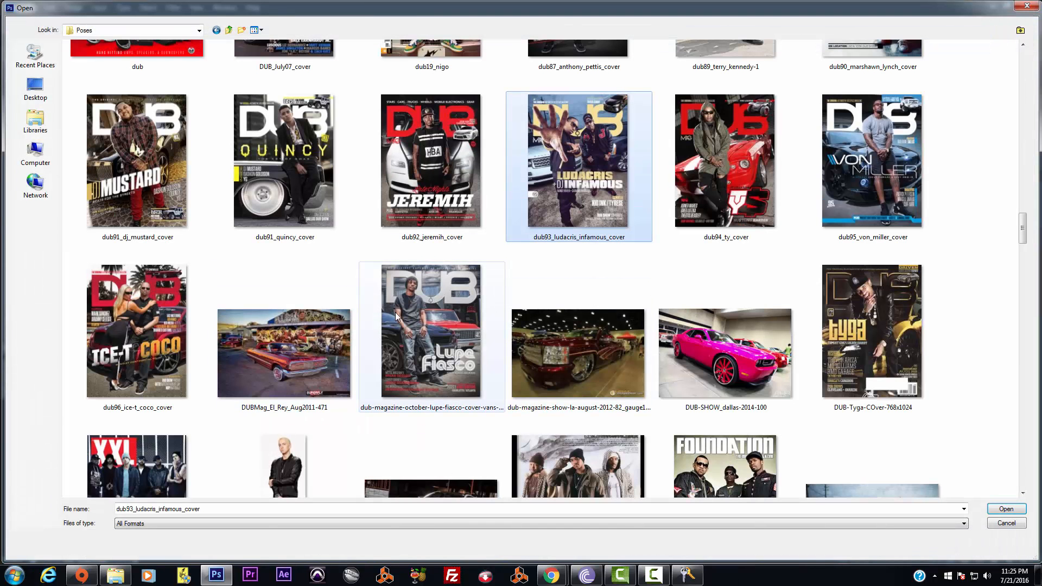
Preview the COMPLEX cover IMG_0103, then close it and select jd_195264_a
click(160, 310)
scroll(521, 284, down, 10)
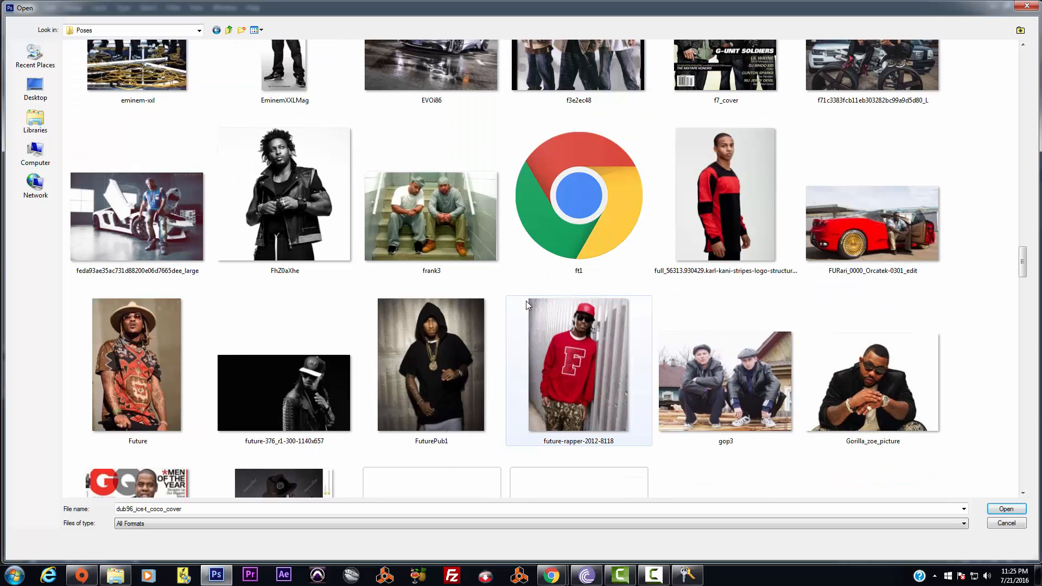
scroll(485, 303, down, 3)
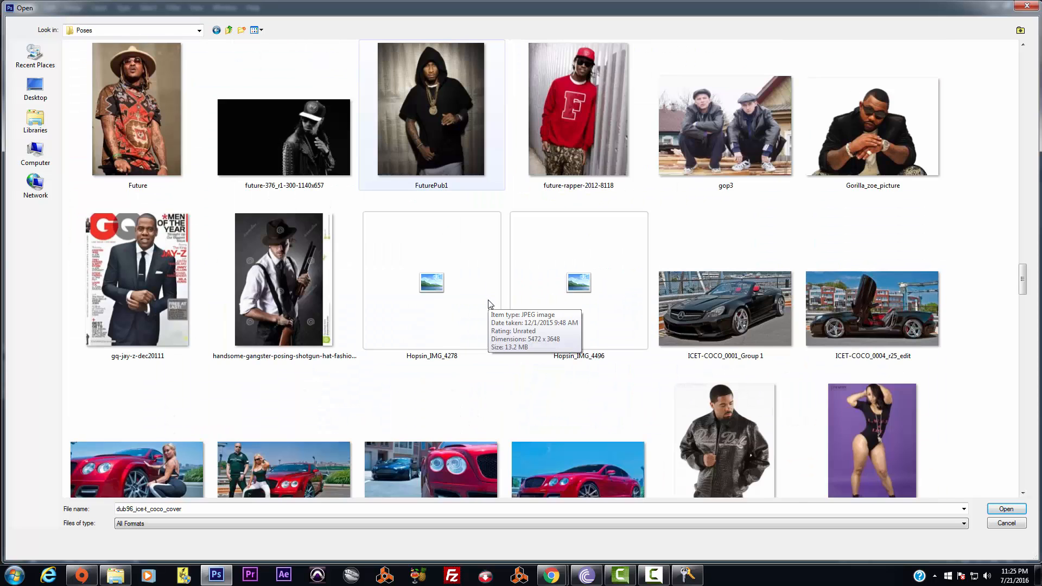
scroll(488, 302, down, 6)
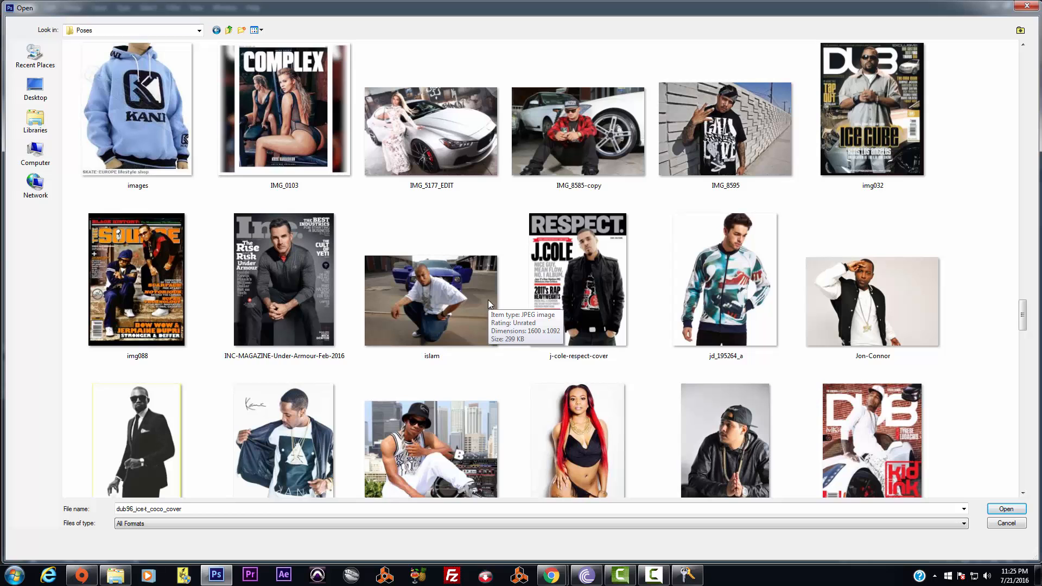
click(319, 112)
right_click(319, 113)
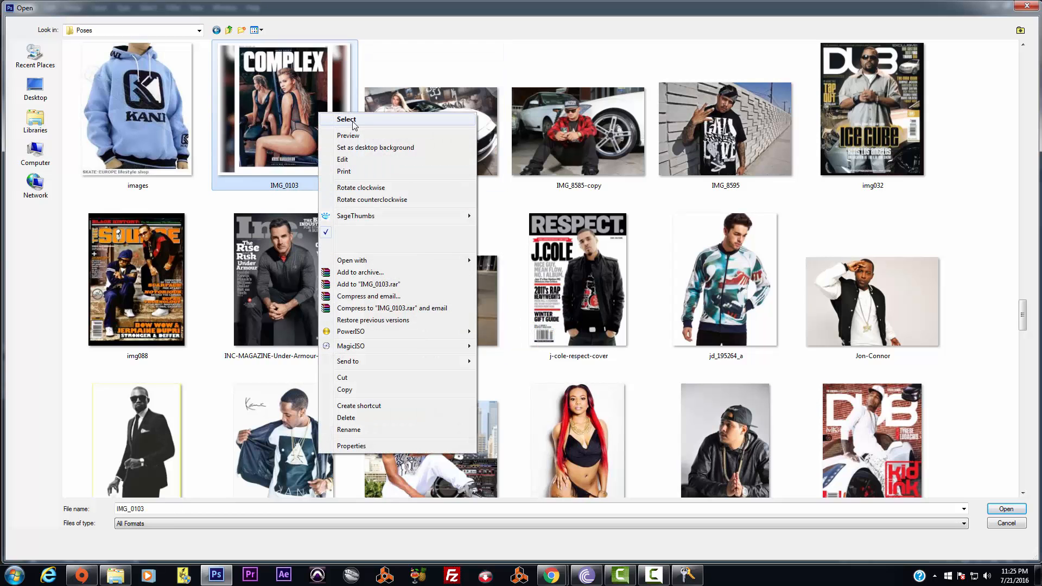
click(352, 134)
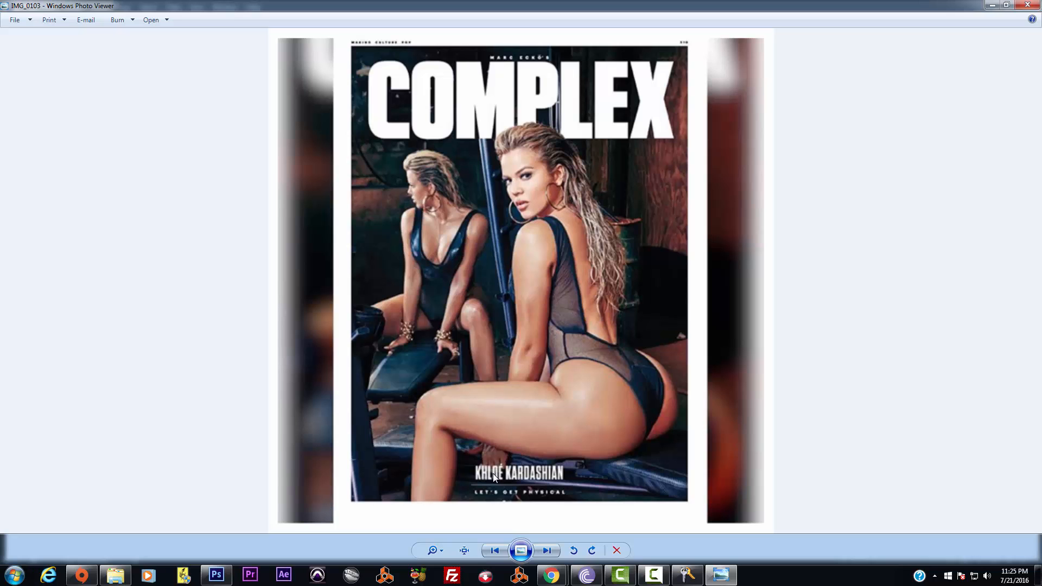
click(1028, 5)
click(734, 284)
scroll(734, 285, down, 3)
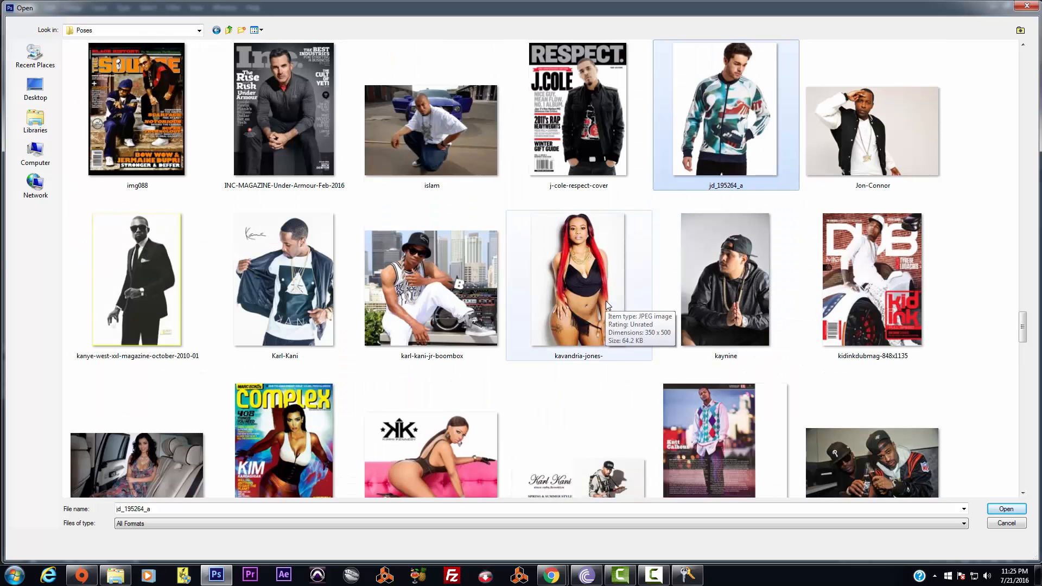
right_click(592, 287)
click(627, 245)
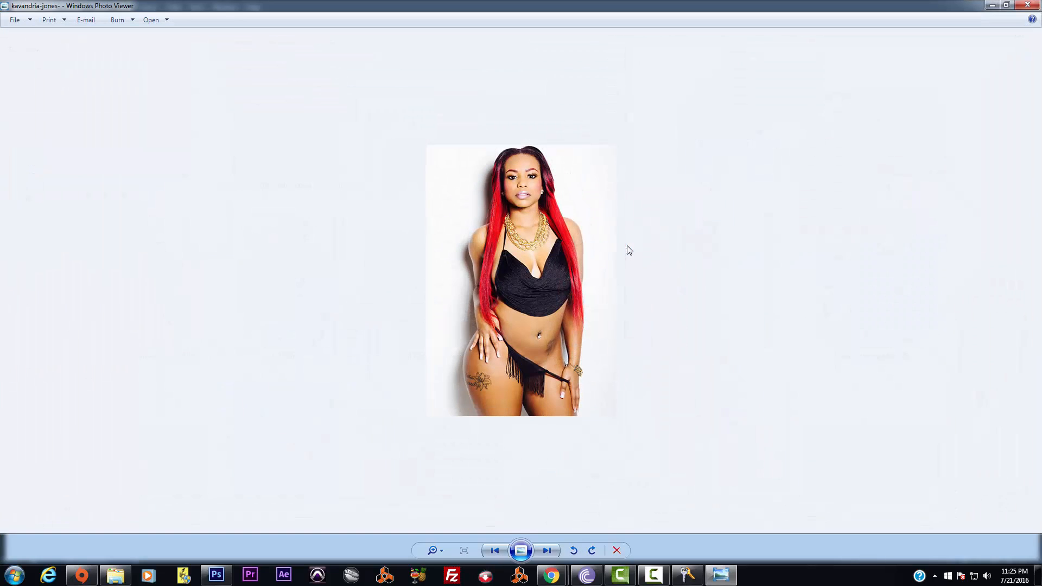
click(1028, 6)
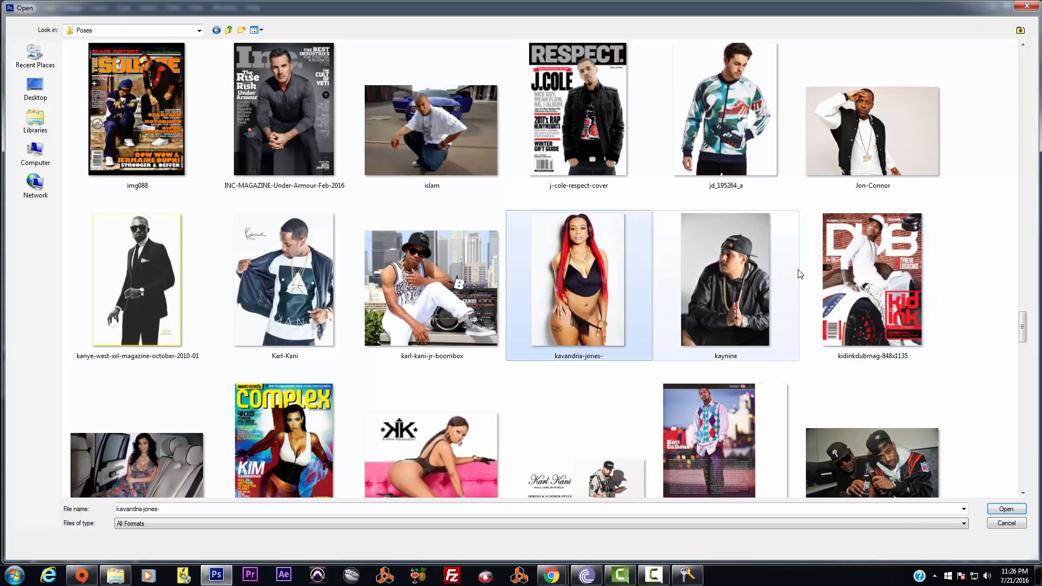
Preview the bandana pose image full size, then close the viewer
click(798, 274)
scroll(799, 276, down, 10)
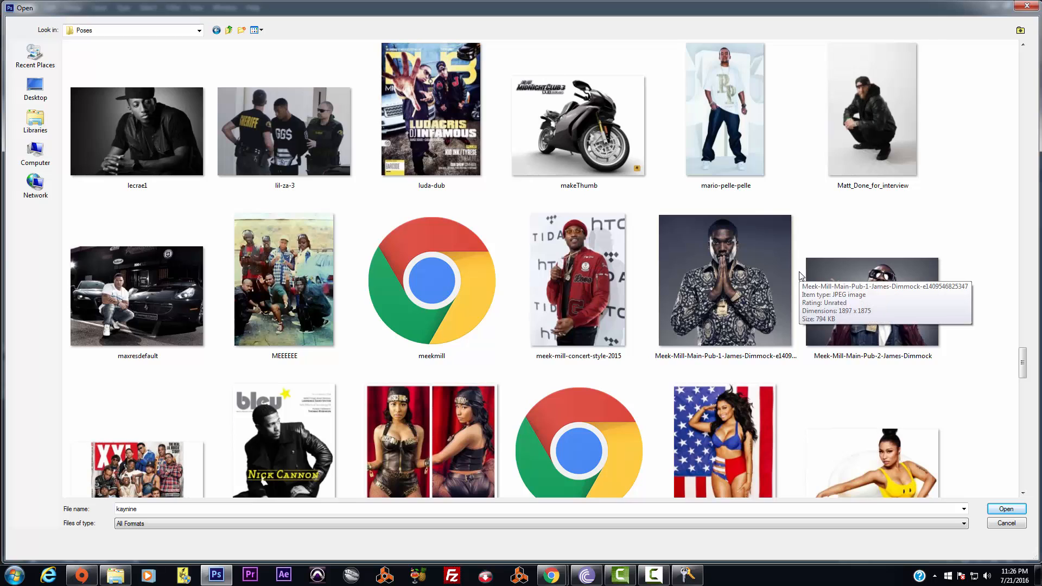
scroll(799, 276, down, 3)
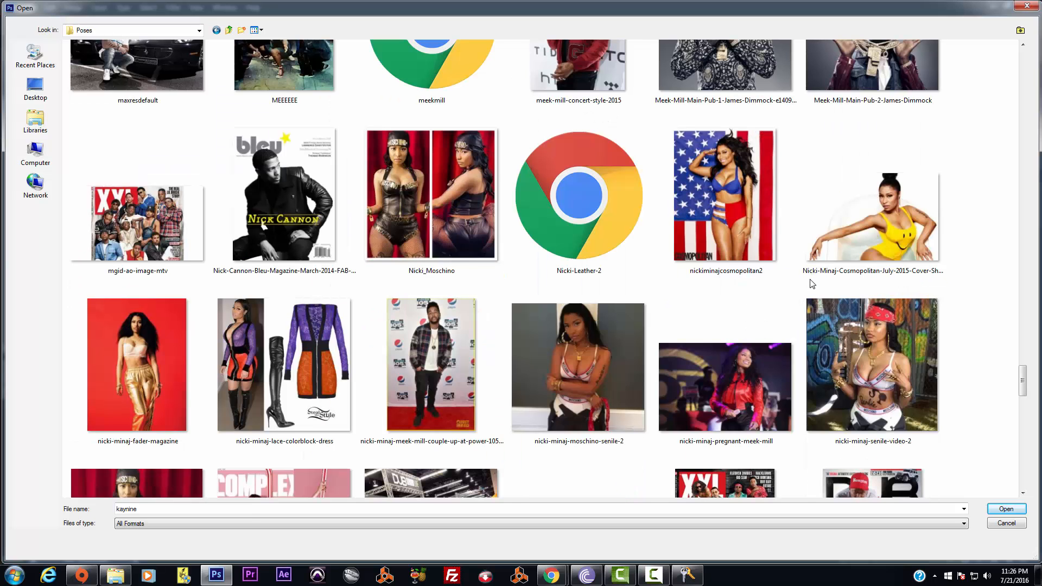
scroll(813, 284, down, 3)
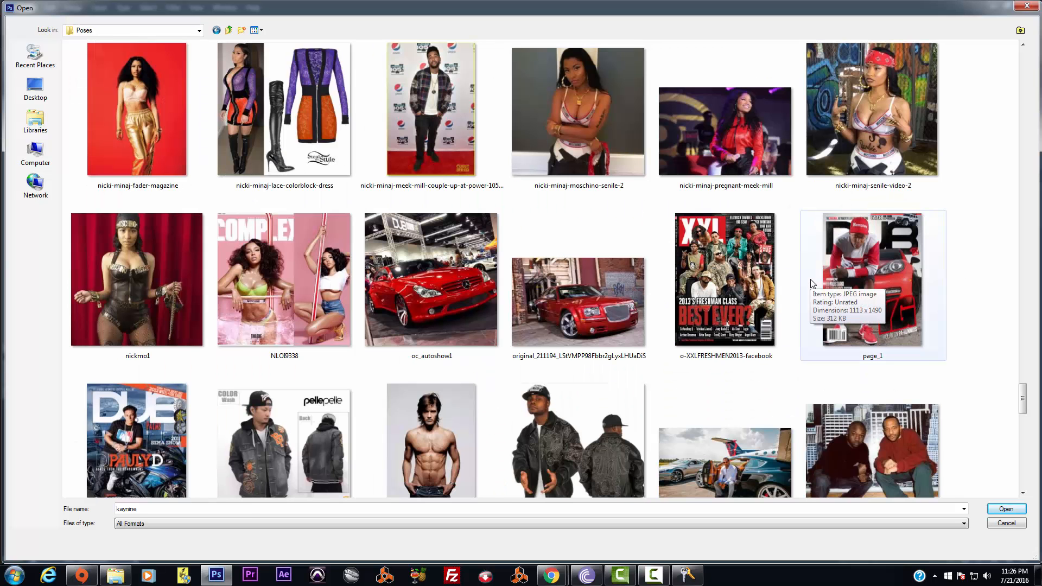
right_click(905, 121)
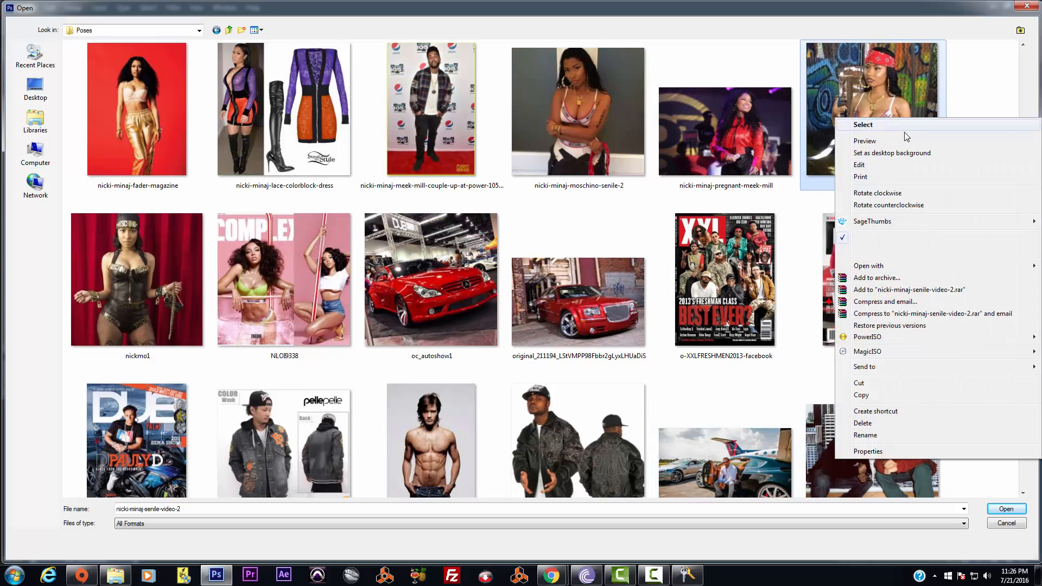
click(882, 142)
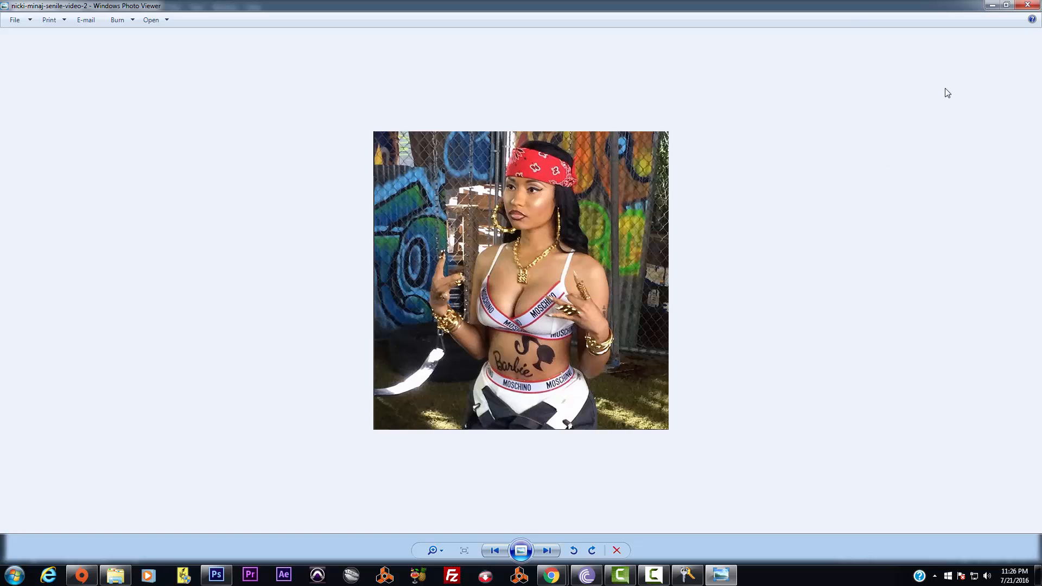
click(1028, 5)
Preview Pelle_27 full size, then select the pelle-pelle leather jacket image
scroll(516, 215, down, 3)
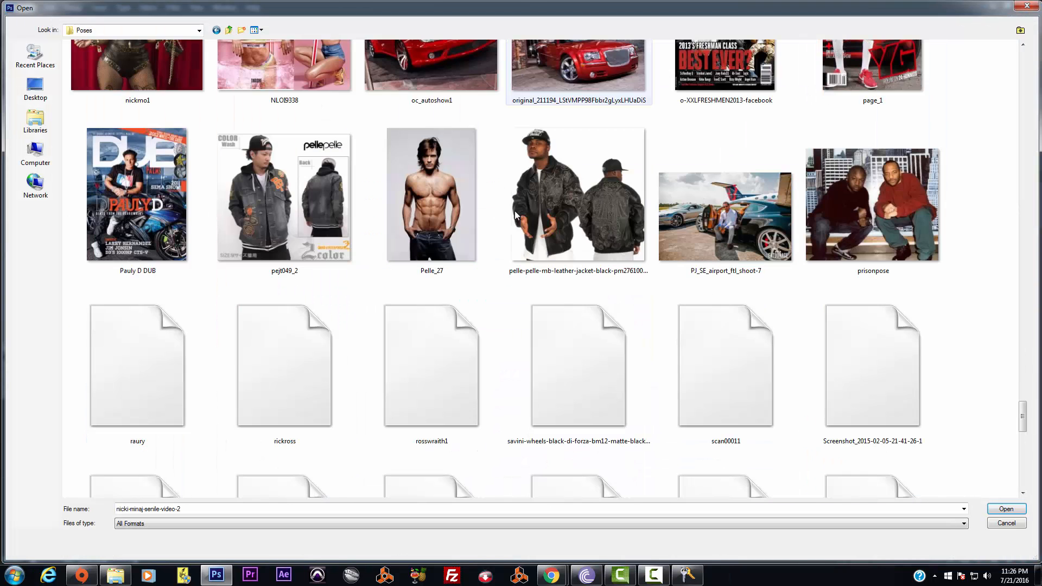
scroll(516, 214, up, 3)
scroll(516, 215, down, 3)
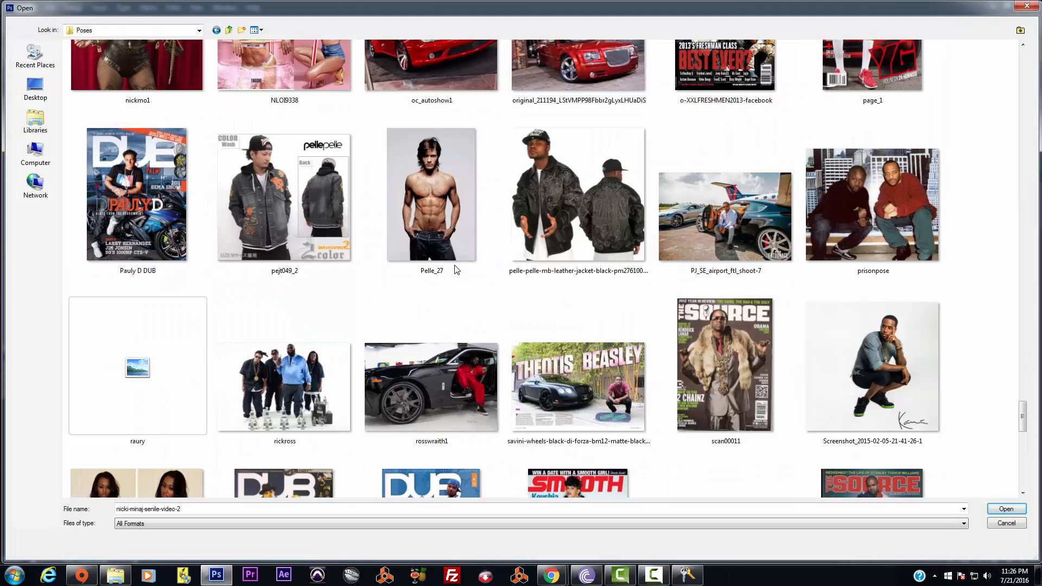
right_click(445, 182)
click(474, 201)
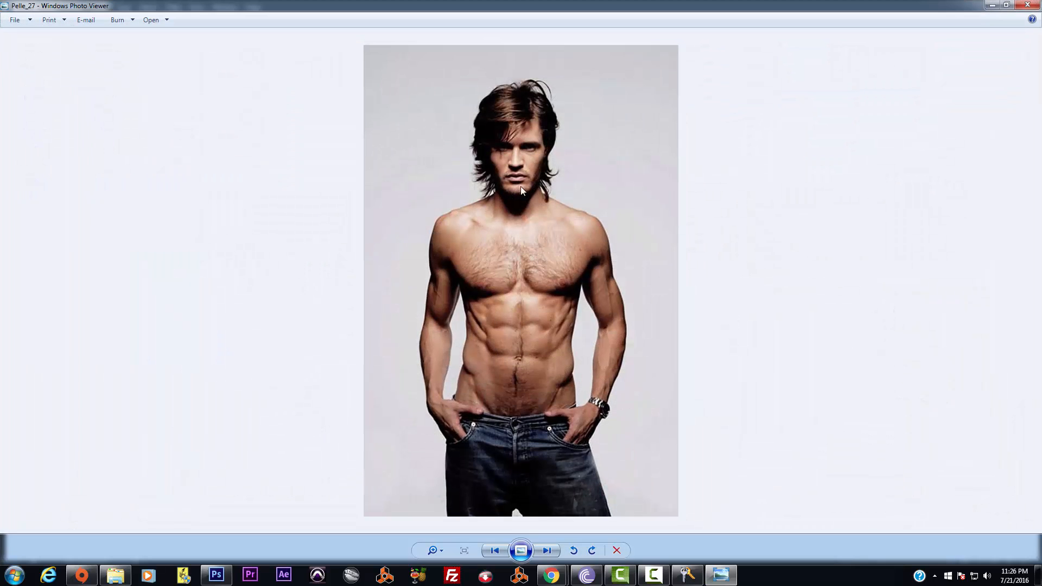
click(1024, 6)
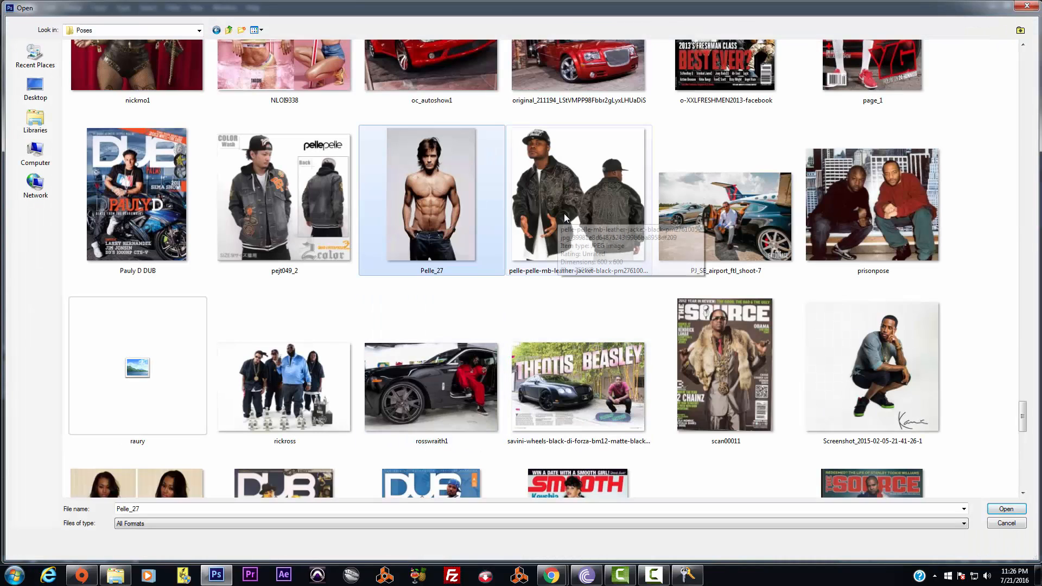
click(565, 214)
scroll(566, 213, down, 10)
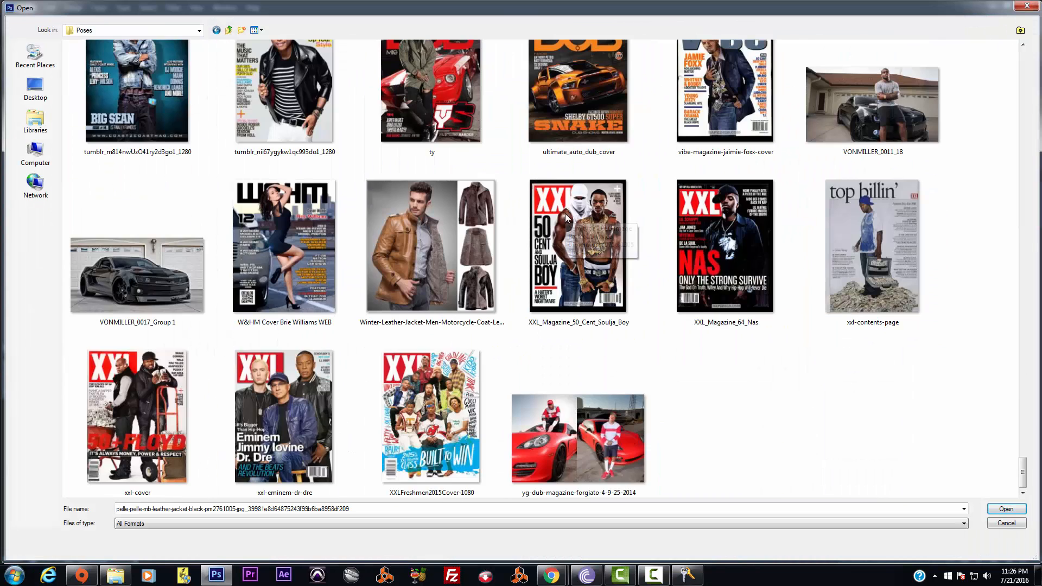
scroll(571, 209, up, 20)
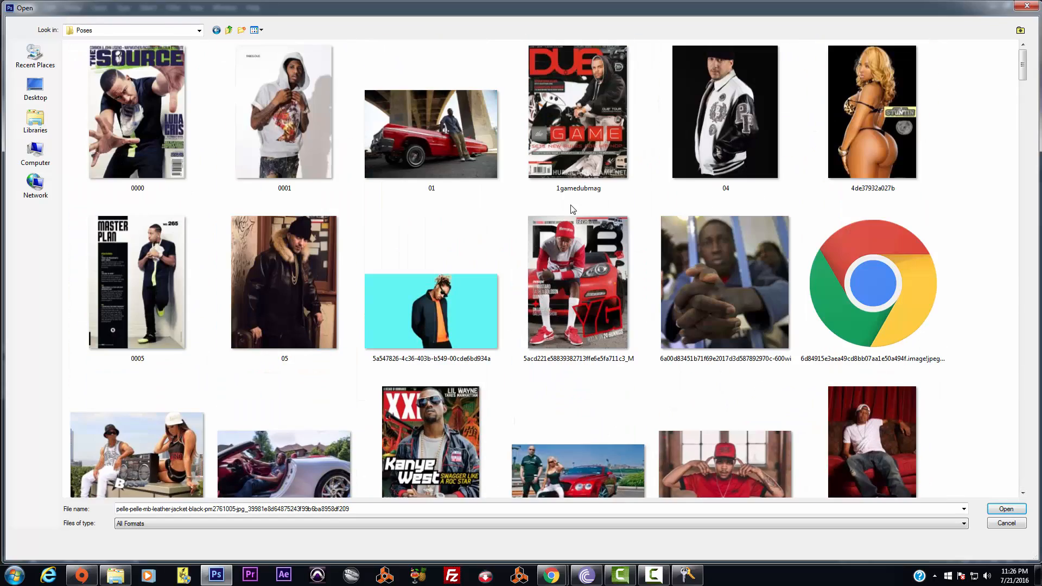
Scroll through the PSD Ref material thumbnails, then cancel the Open dialog
click(228, 30)
scroll(480, 218, up, 10)
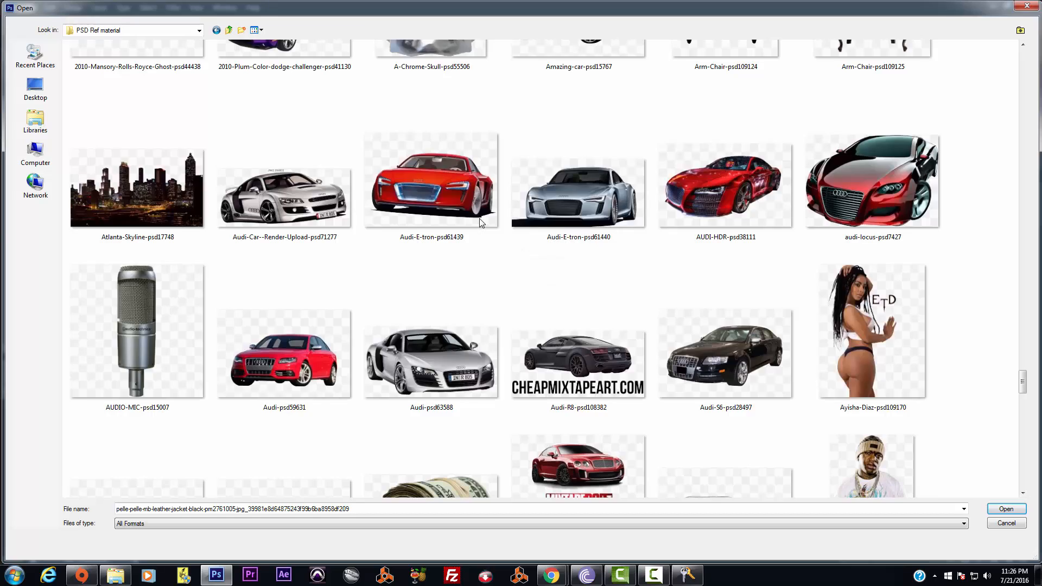
scroll(480, 218, up, 15)
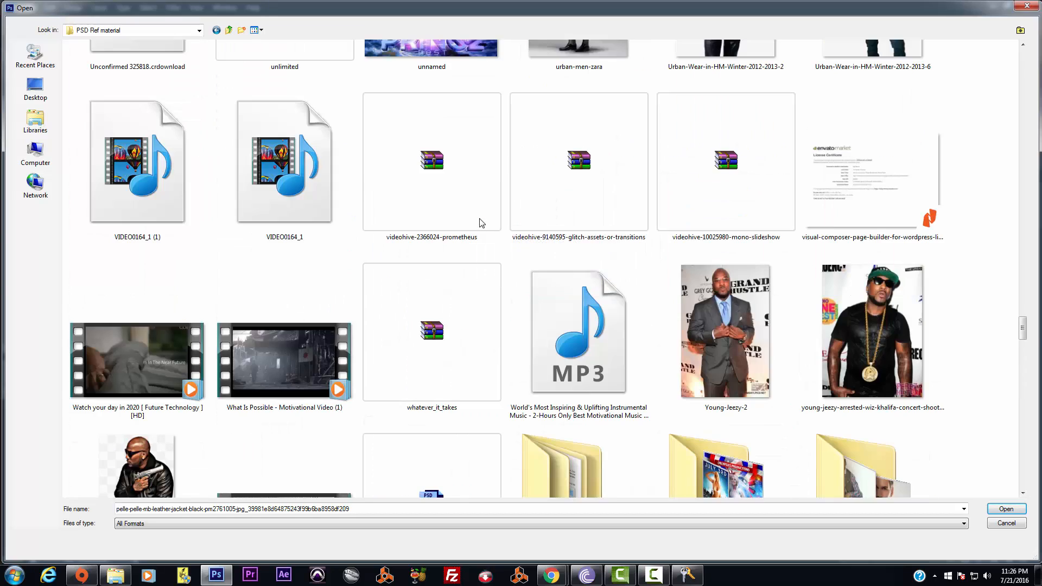
scroll(480, 218, down, 10)
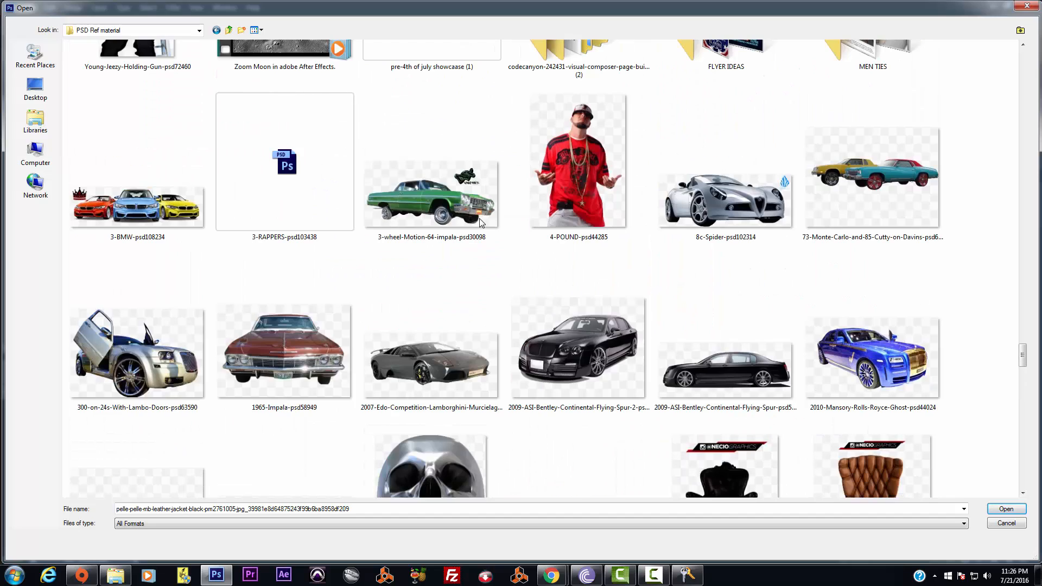
scroll(480, 220, down, 5)
scroll(480, 220, down, 15)
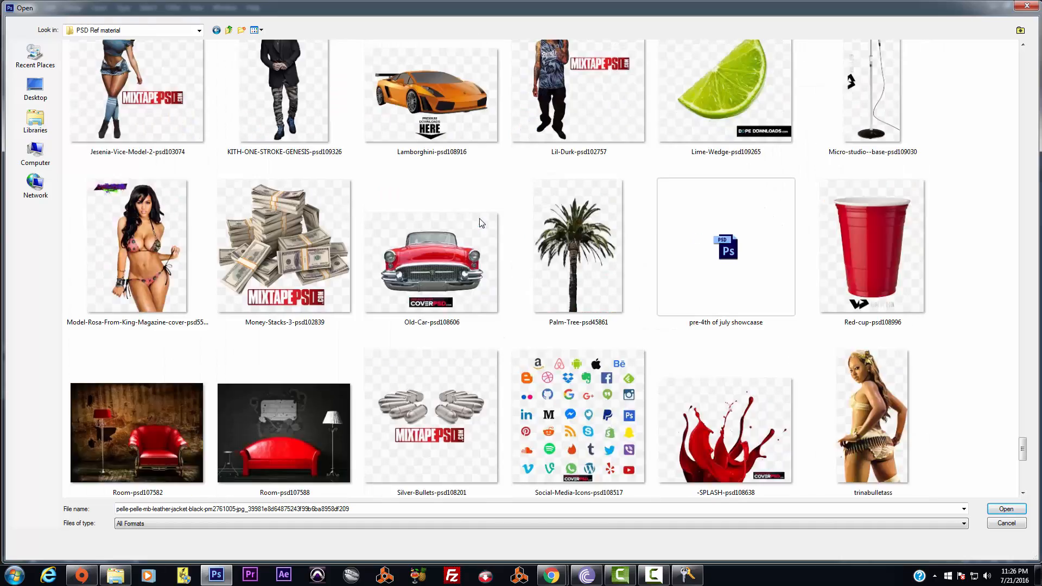
scroll(480, 221, up, 10)
scroll(480, 223, up, 20)
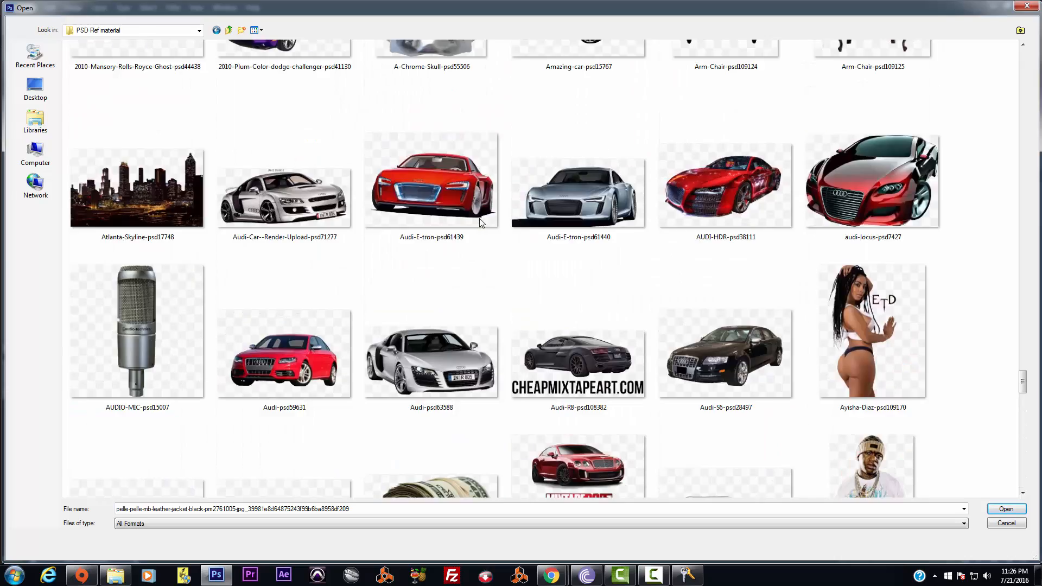
scroll(480, 218, up, 20)
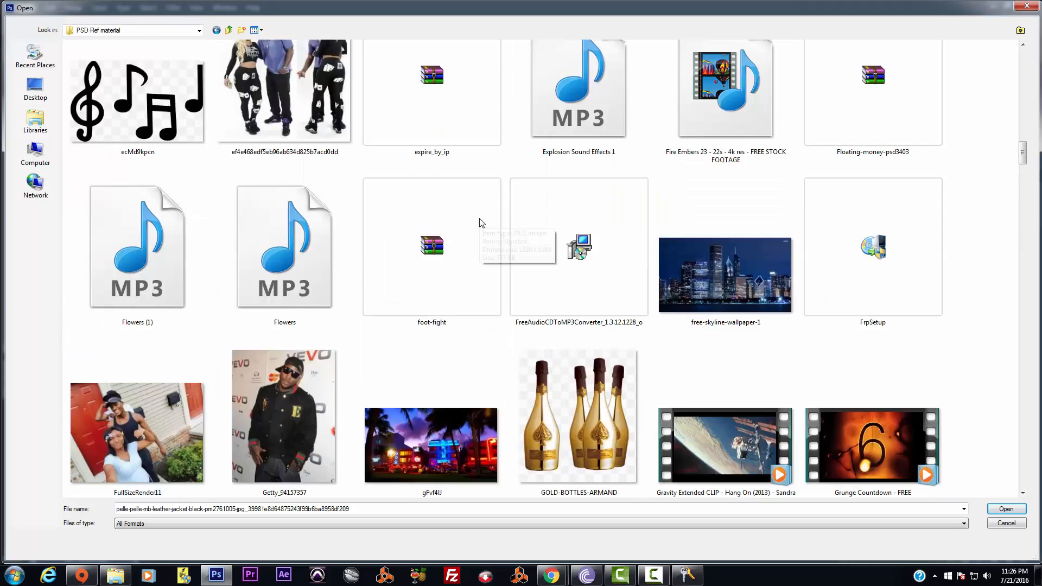
click(1024, 8)
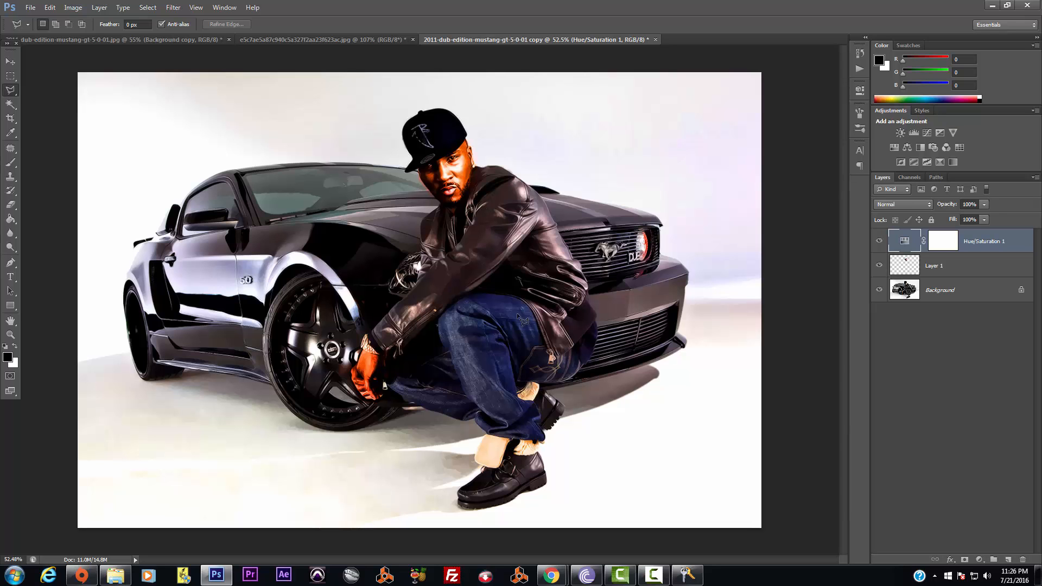
Check the blanked-face and first Mustang documents, return to the graded composite, and pick the Move tool
scroll(554, 361, down, 6)
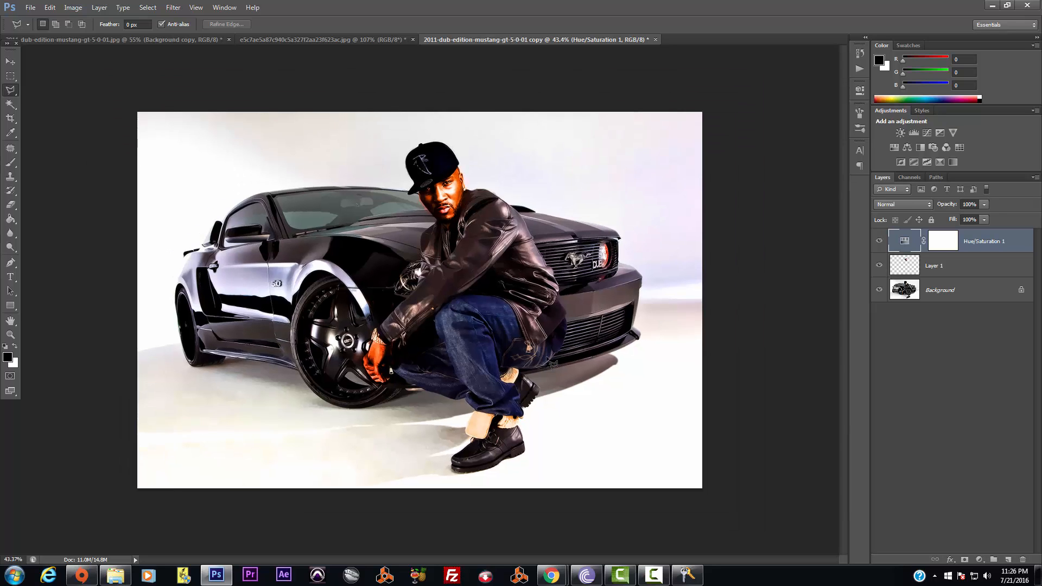
scroll(555, 362, up, 4)
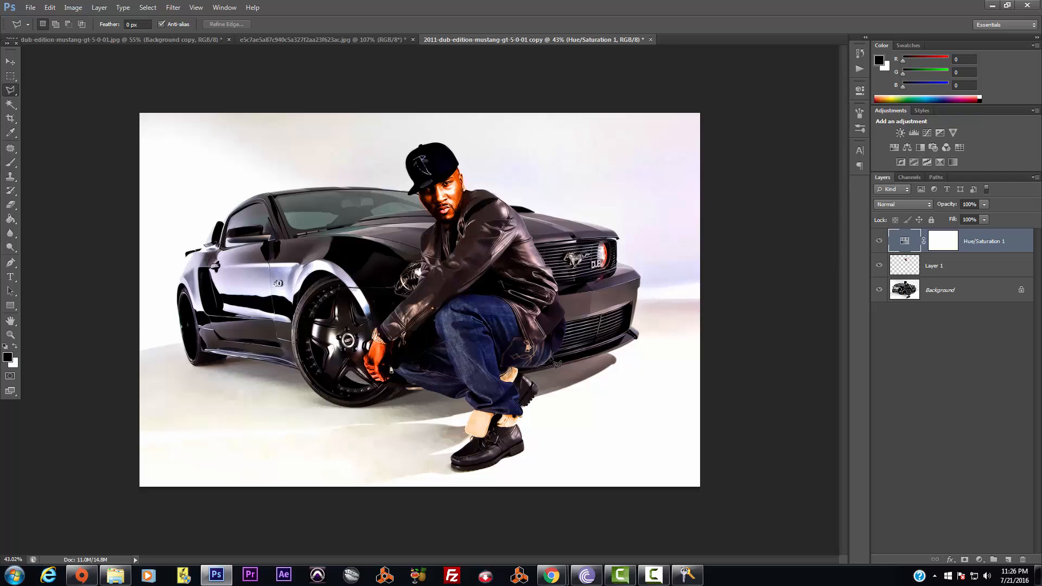
scroll(555, 363, up, 1)
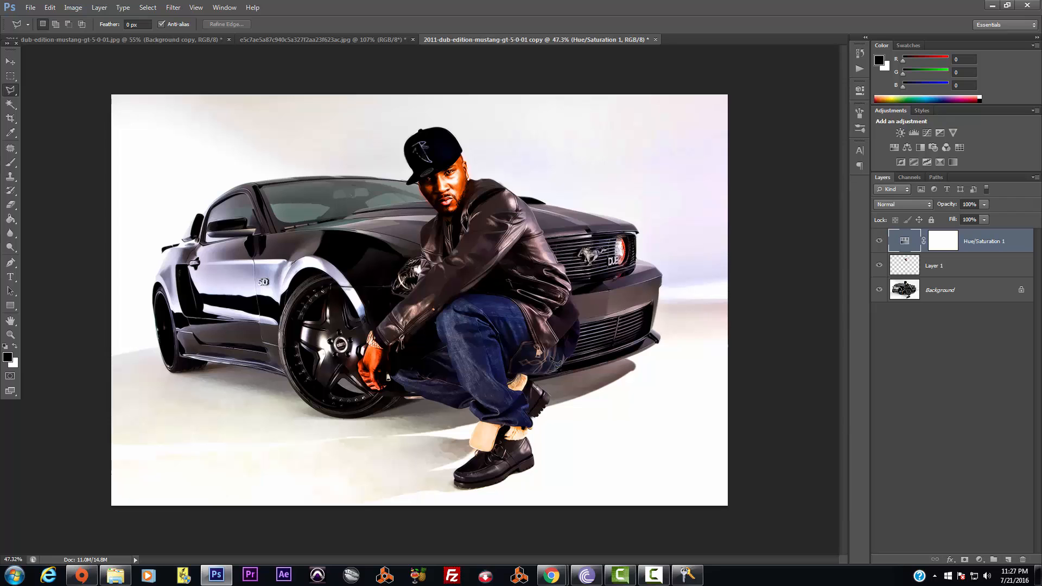
click(308, 42)
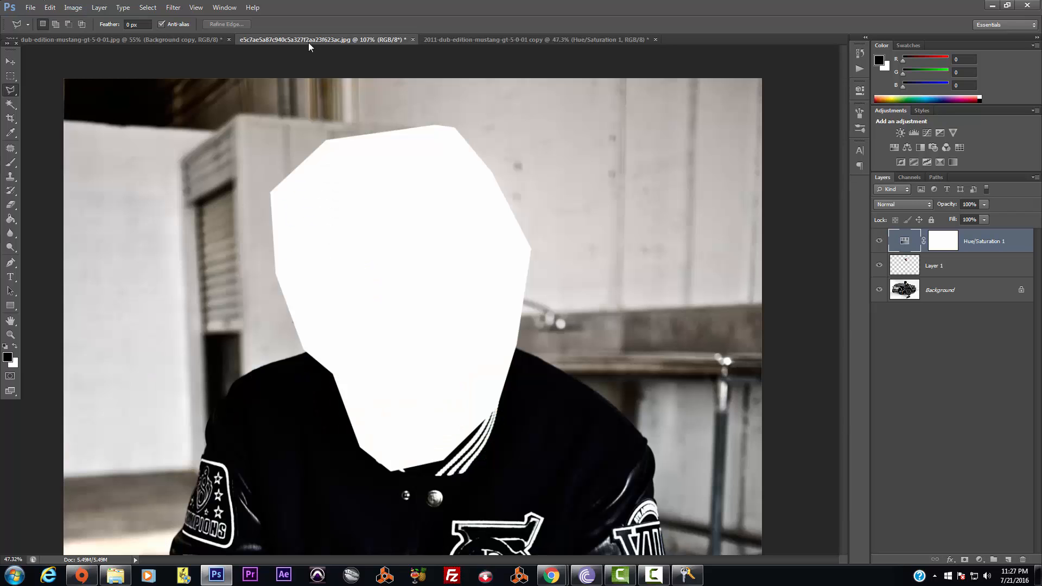
click(538, 39)
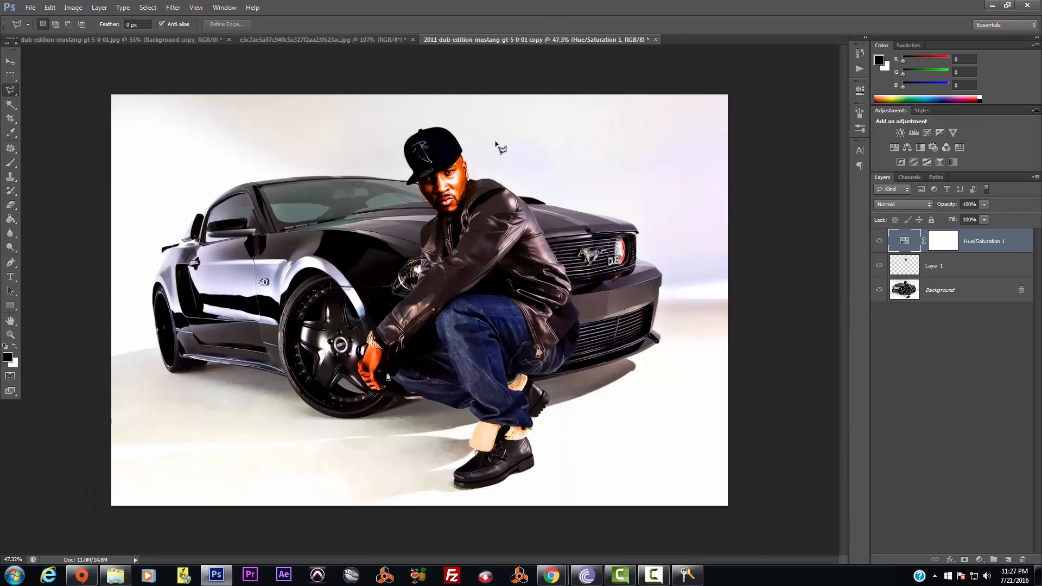
click(157, 41)
click(541, 38)
click(11, 61)
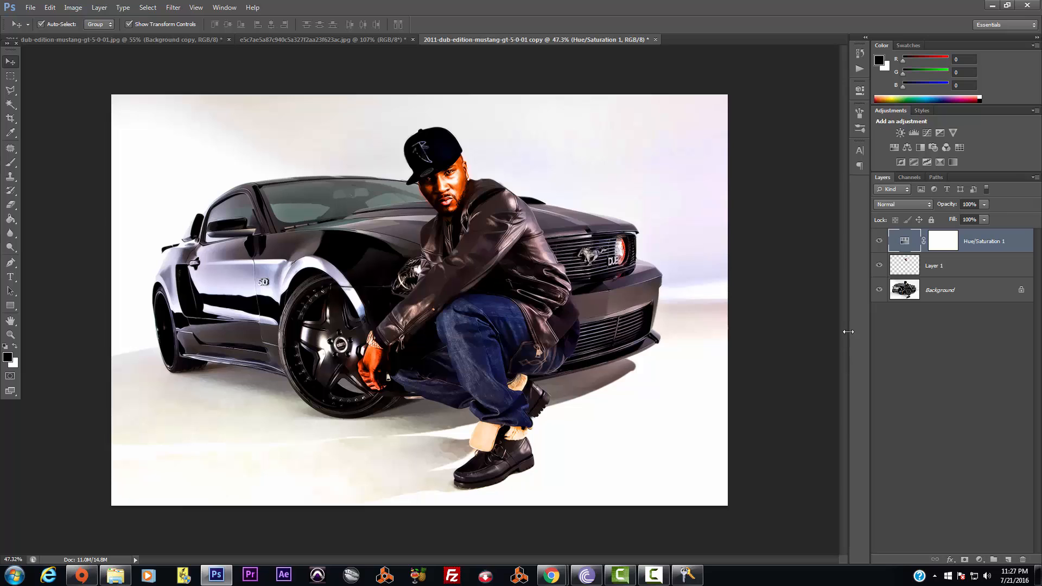